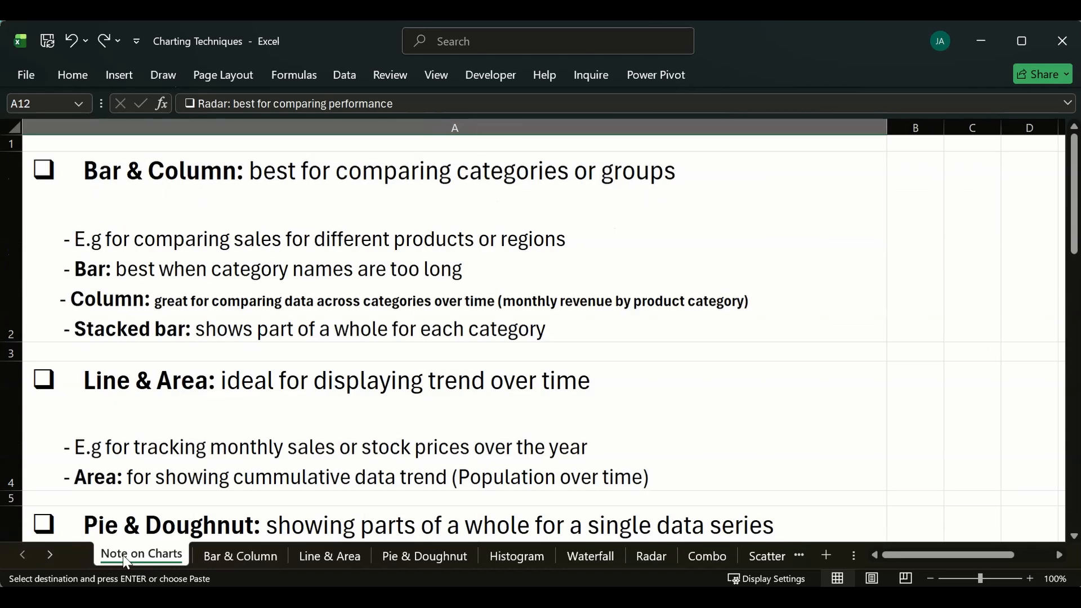
- Read the notes on chart types, and examine the bar and column charts on the Bar & Column sheet
left_click(458, 273)
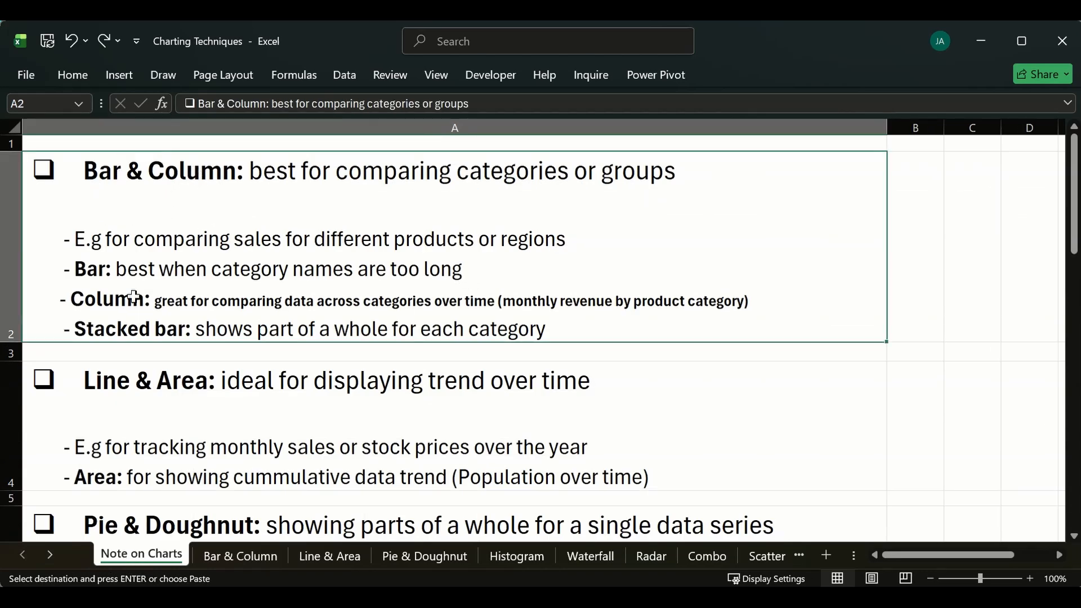
left_click_drag(133, 297, 116, 415)
scroll(253, 272, "down", 5)
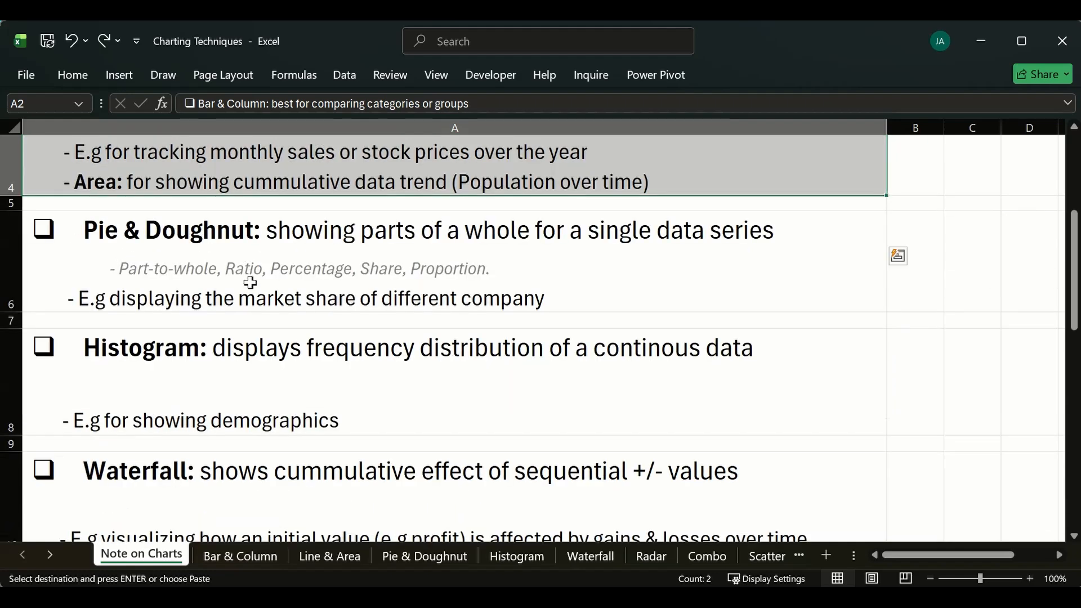
left_click(239, 554)
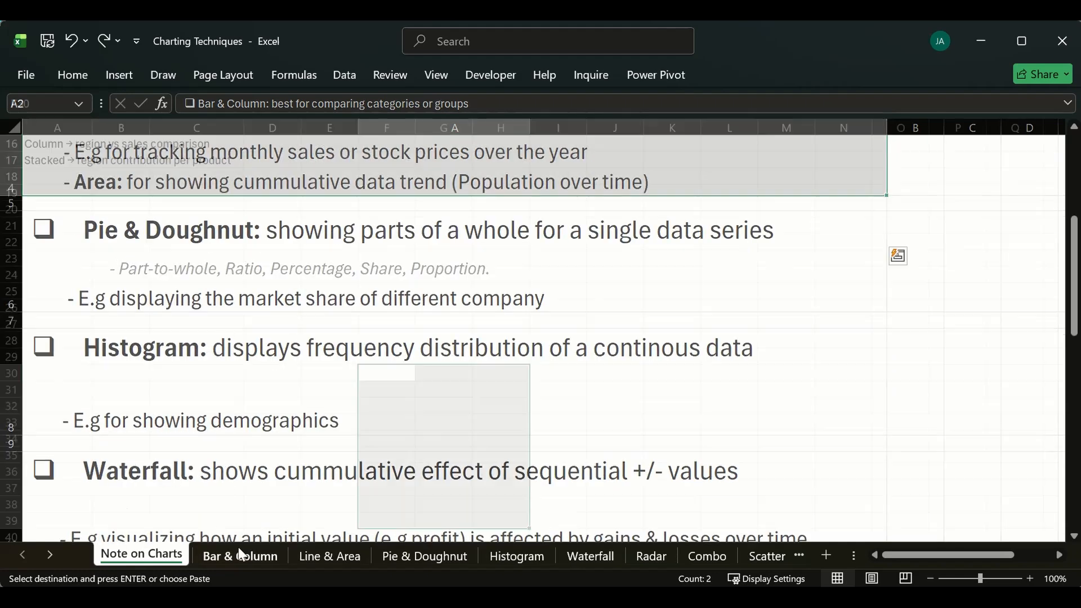
scroll(212, 283, "up", 5)
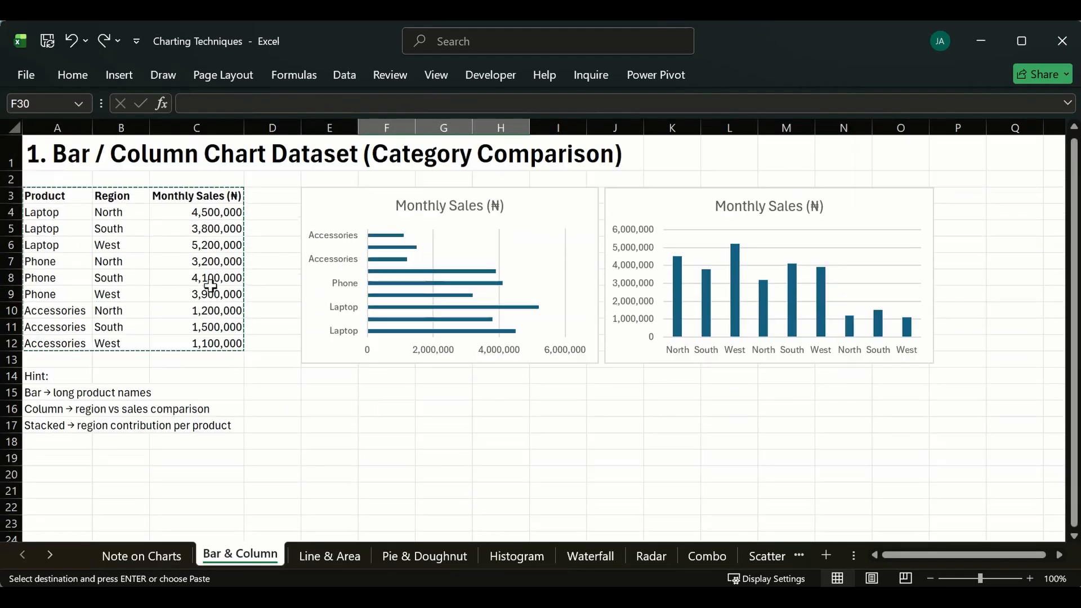
scroll(321, 306, "down", 3)
scroll(602, 343, "up", 1)
scroll(602, 342, "up", 2)
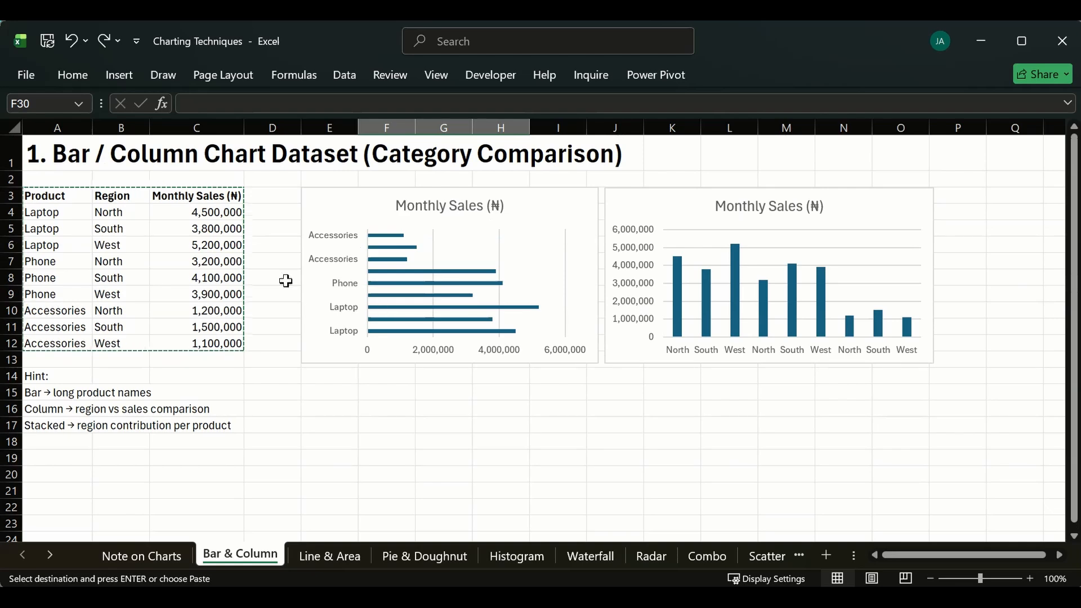
left_click(367, 224)
left_click(743, 208)
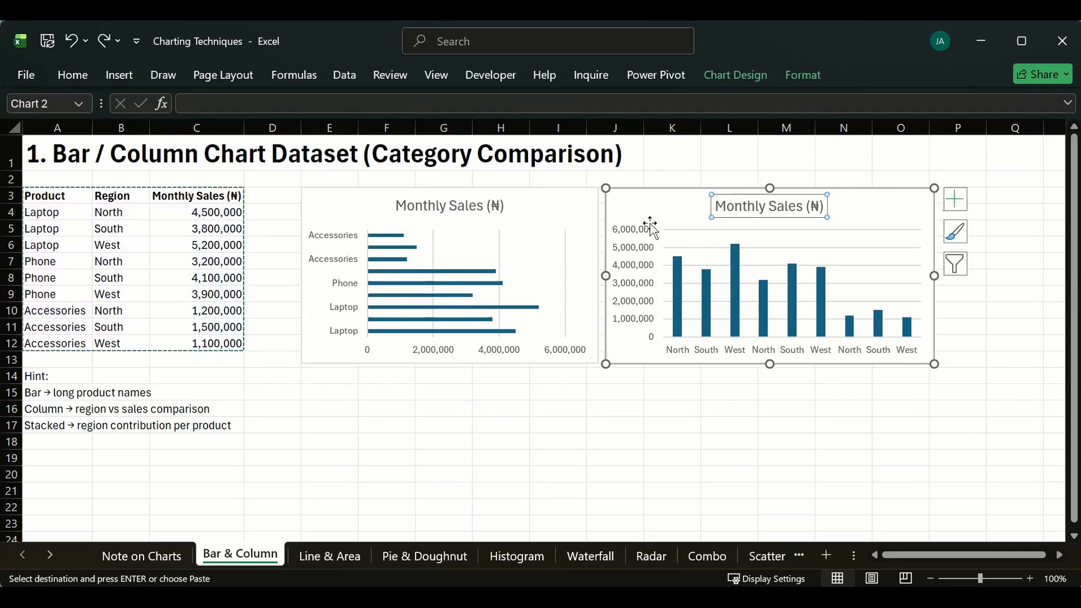
left_click(405, 406)
- Examine the example charts on the Line & Area and Pie & Doughnut sheets
left_click(344, 557)
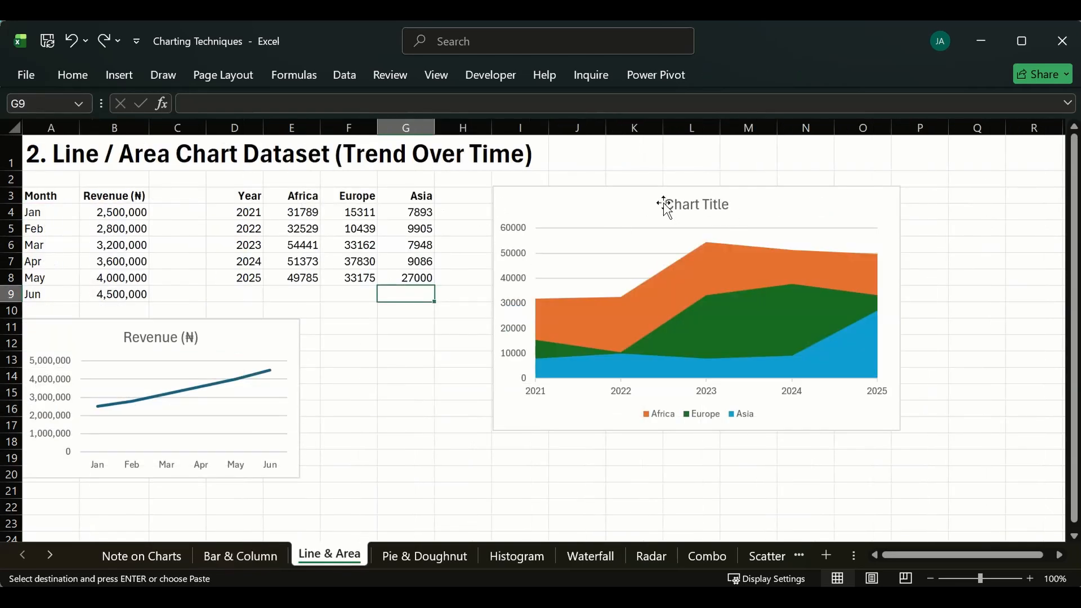
left_click(663, 204)
left_click(424, 556)
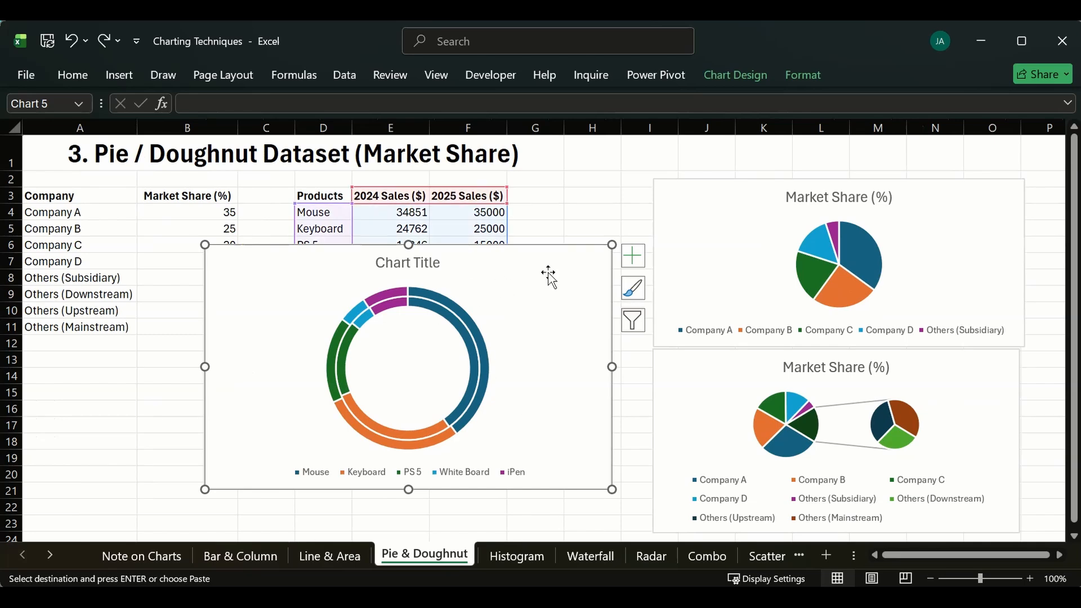
- Delete the hint text below the sales table on the Bar & Column sheet
left_click(234, 555)
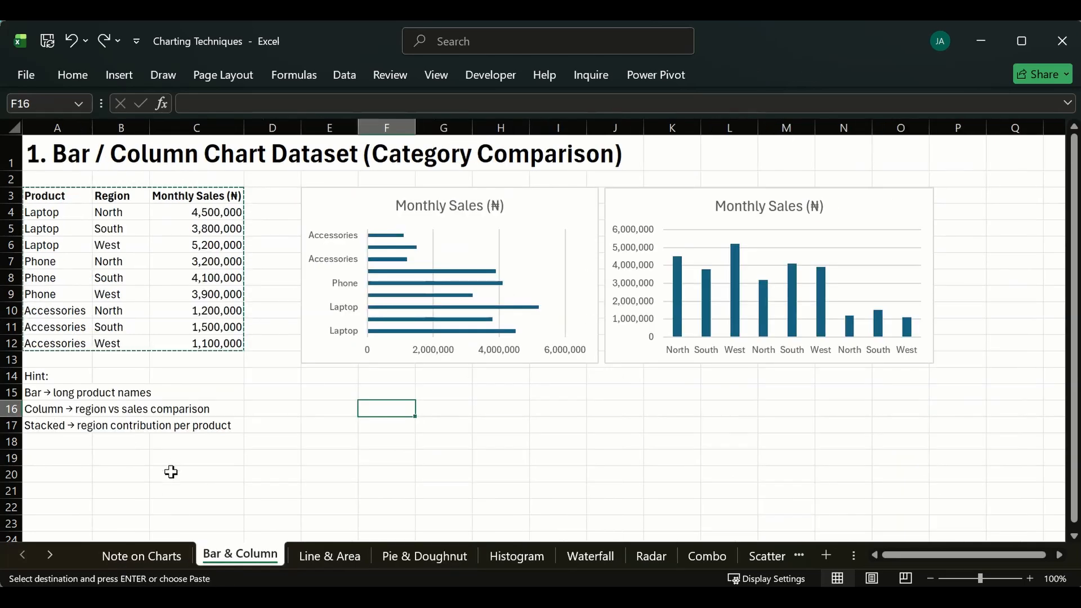
left_click(258, 202)
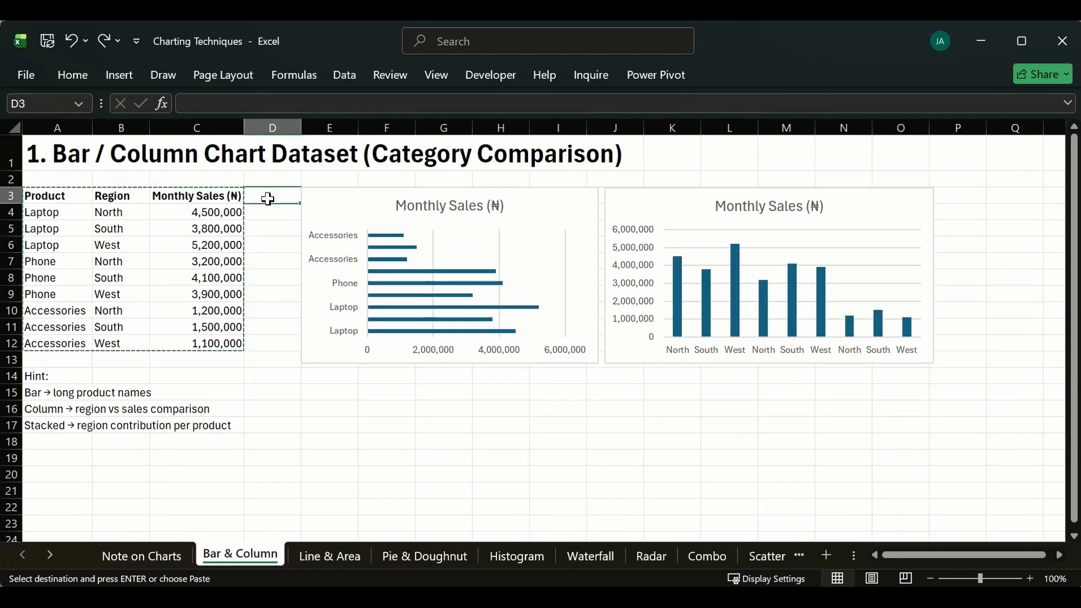
left_click(438, 211)
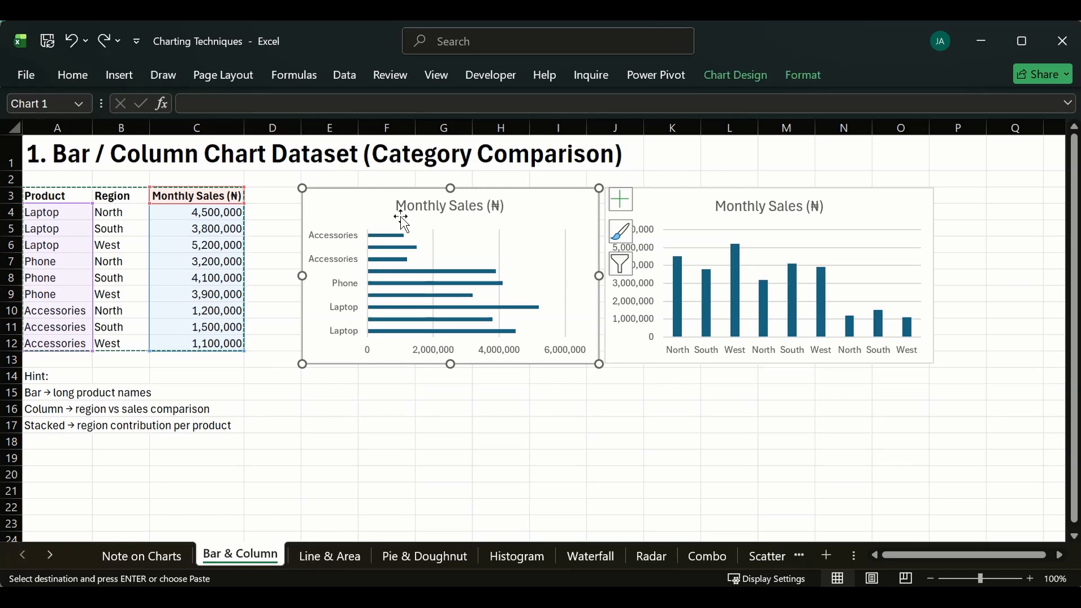
left_click_drag(30, 383, 285, 444)
key("Delete")
left_click(425, 408)
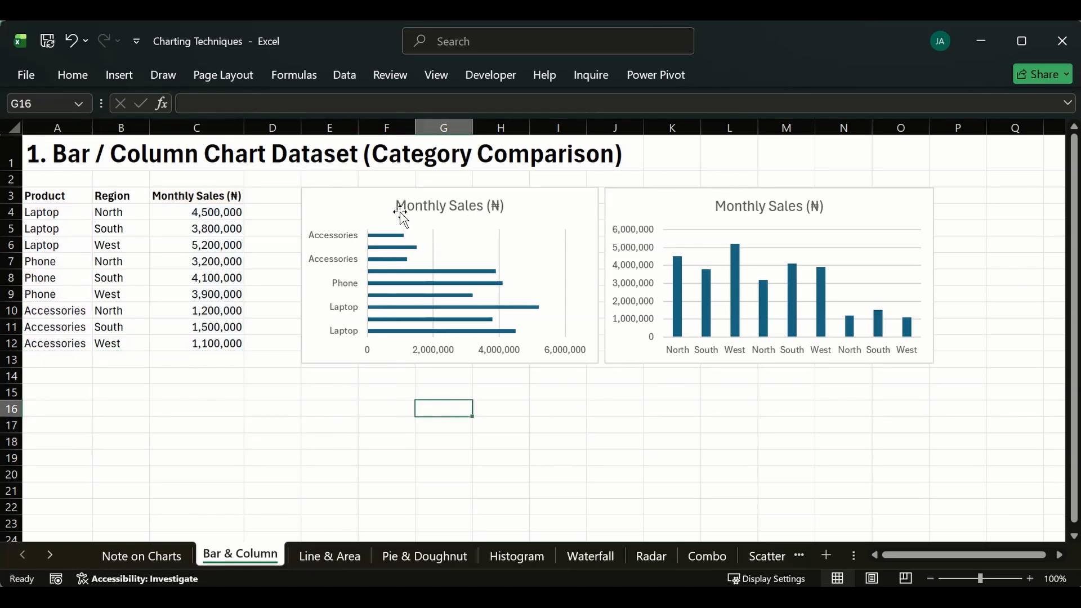
- Move the column chart right, away from the bar chart, so that it spans about columns K to Q
left_click(381, 206)
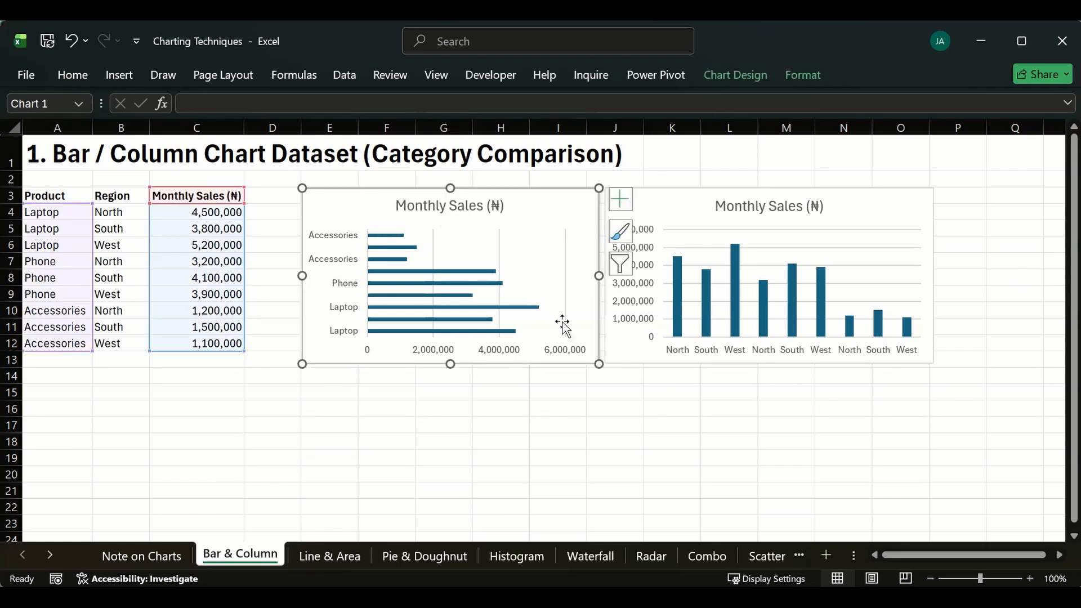
left_click(918, 201)
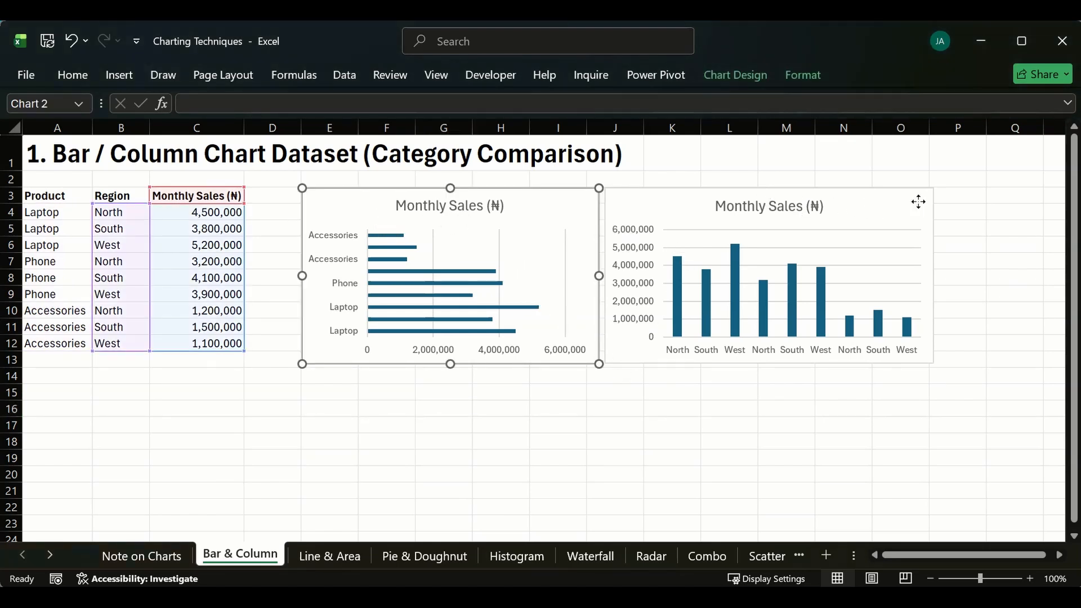
left_click_drag(918, 202, 980, 200)
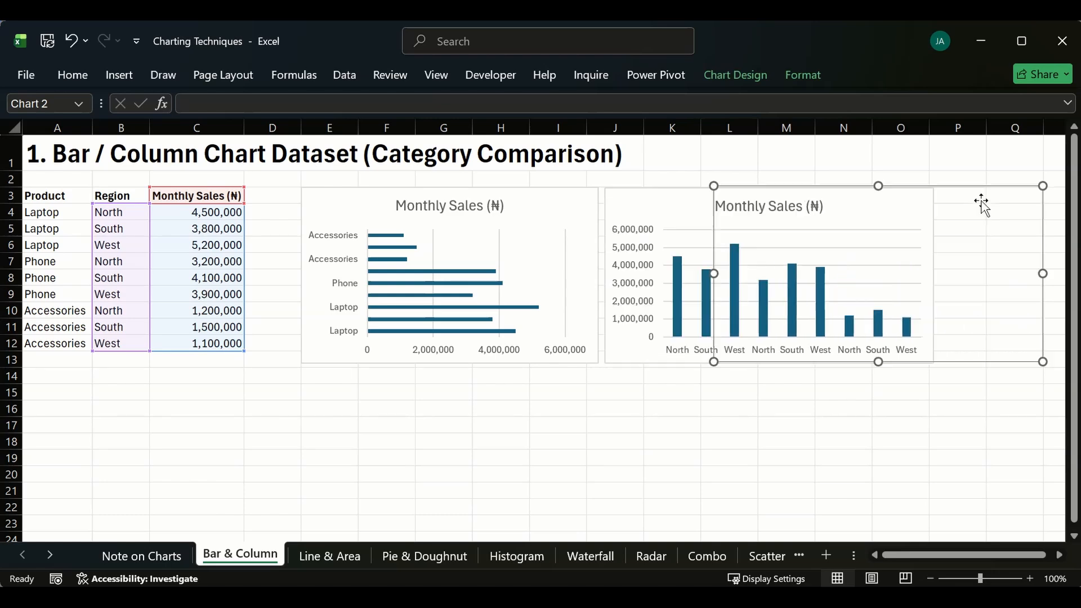
- Enlarge the bar chart to span from about column D to column K and down to row 17
left_click(469, 365)
left_click_drag(599, 365, 641, 387)
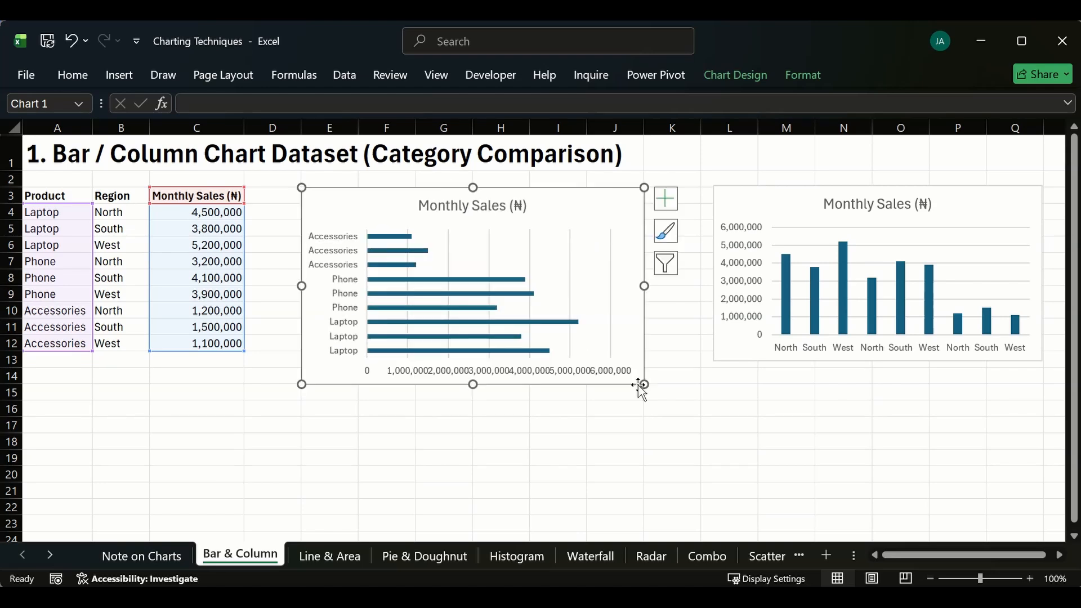
left_click(444, 425)
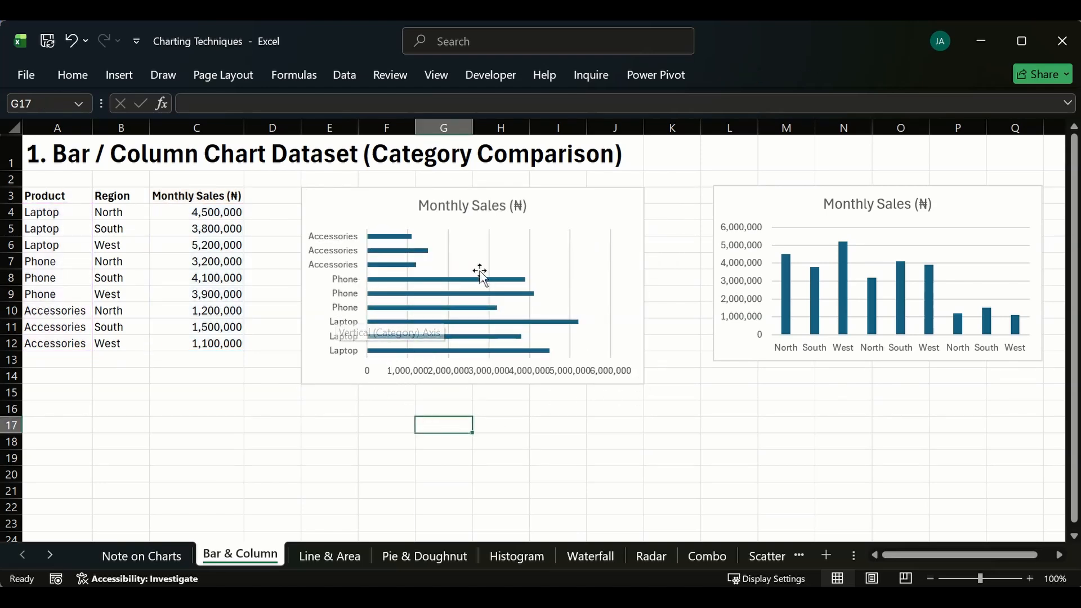
left_click(494, 253)
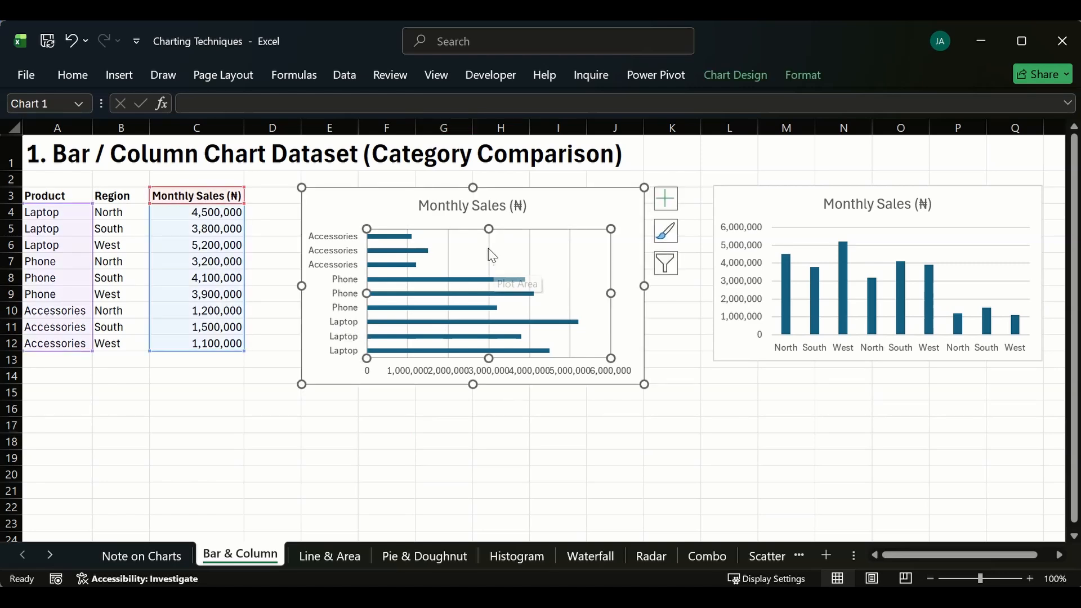
left_click(366, 219)
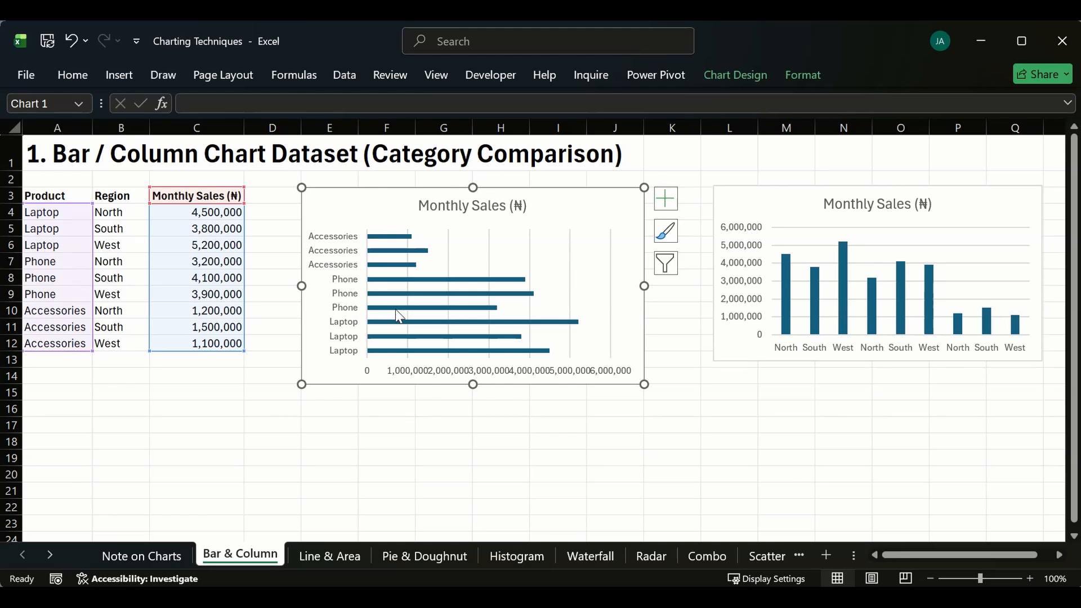
mouse_move(396, 311)
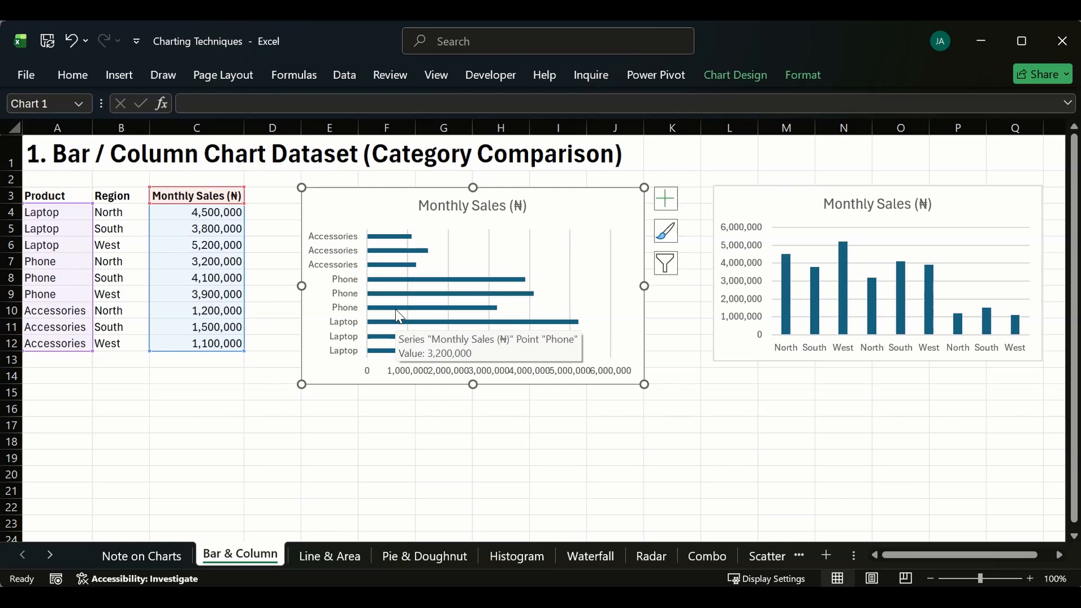
left_click_drag(473, 384, 473, 434)
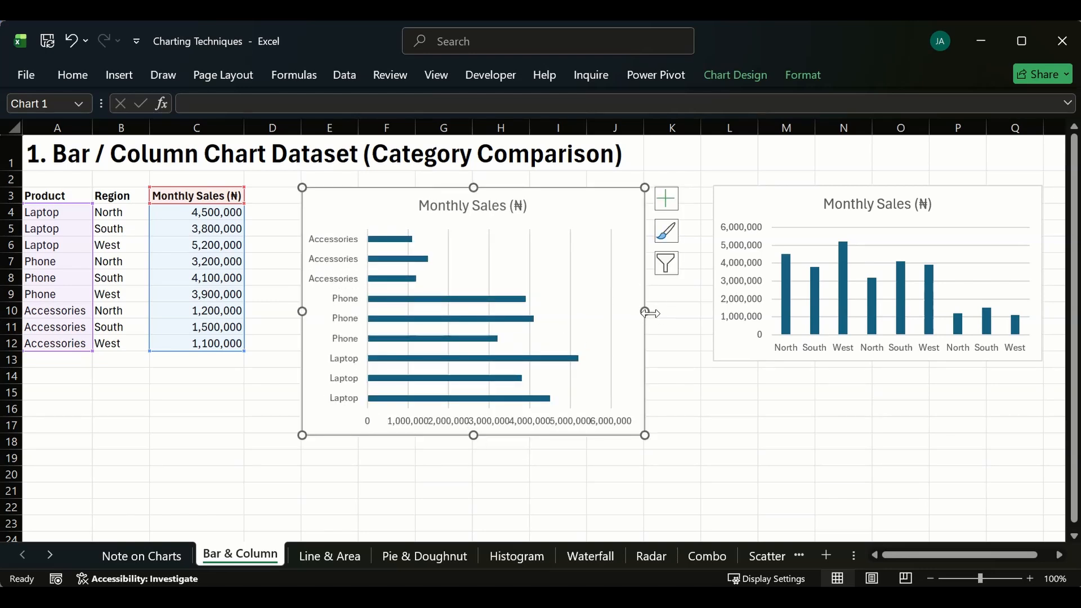
left_click_drag(648, 313, 674, 312)
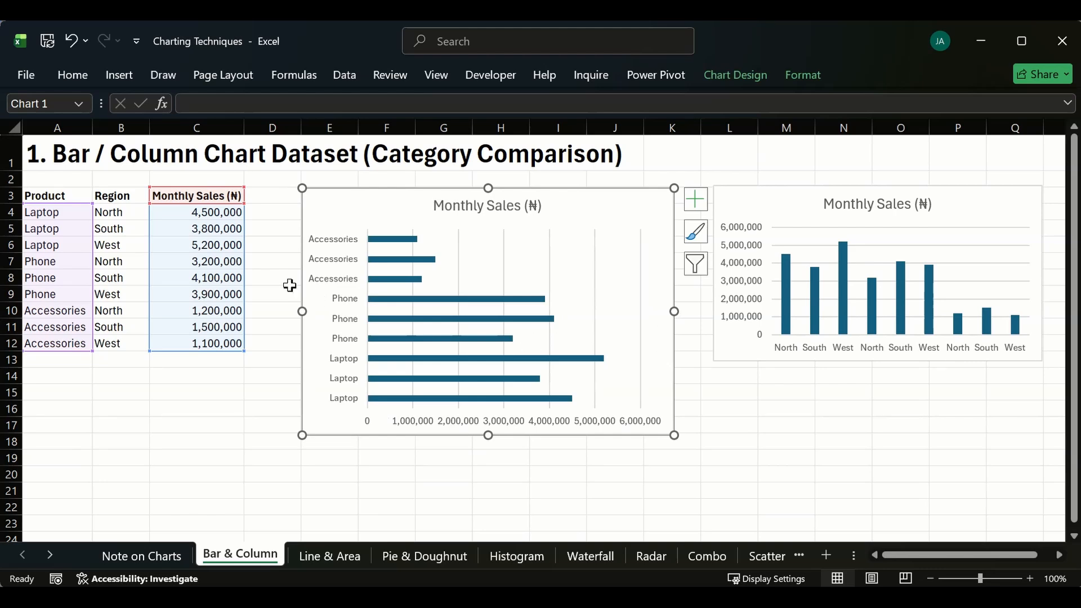
left_click_drag(302, 311, 274, 310)
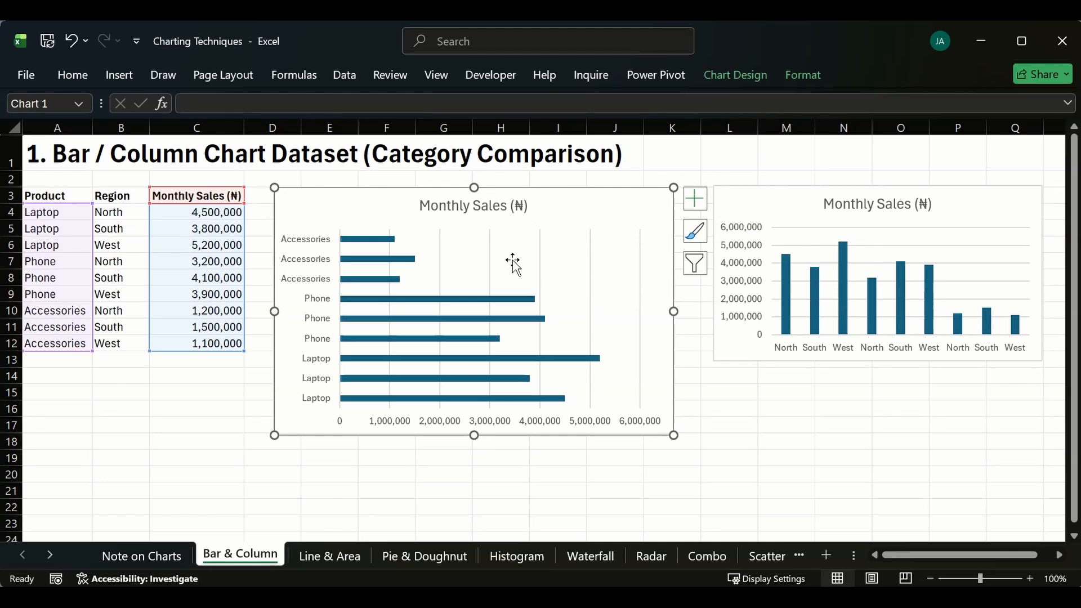
left_click(452, 455)
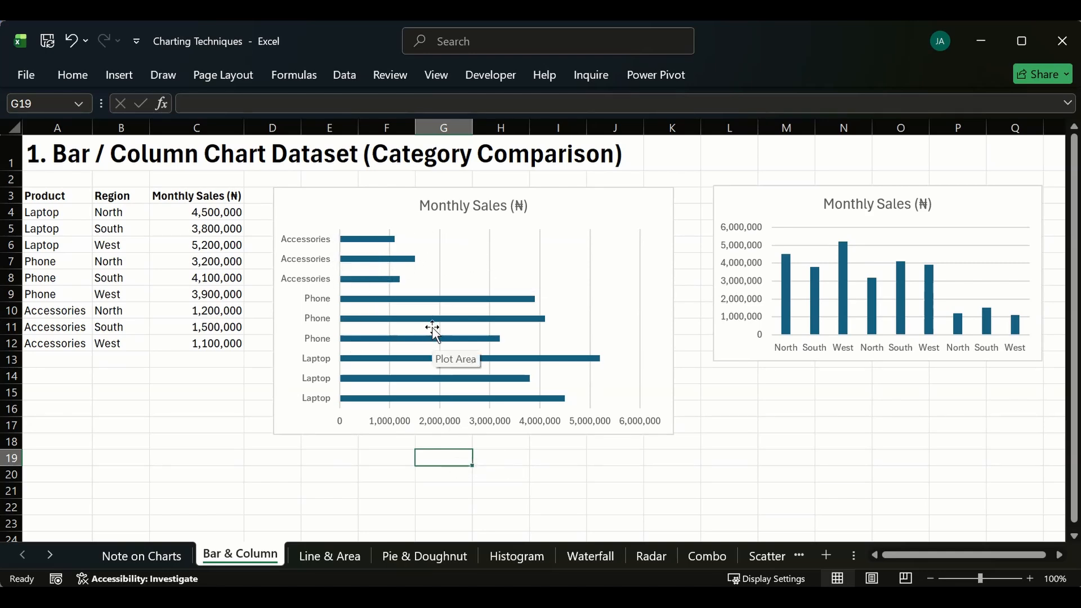
- Change the bar chart's title to "Sales by Product"
left_click(472, 208)
double_click(472, 209)
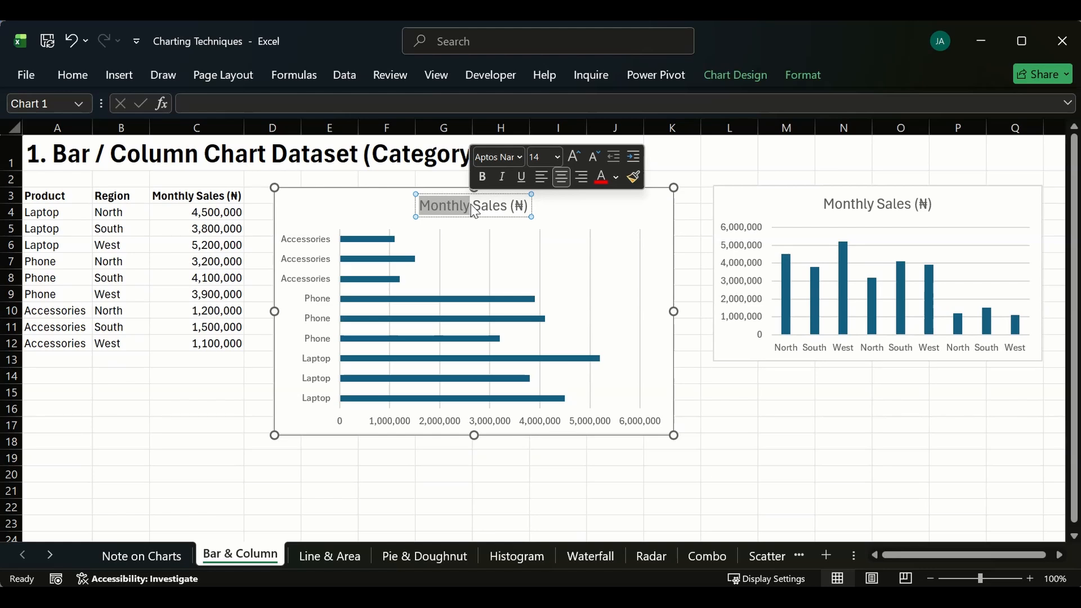
triple_click(475, 213)
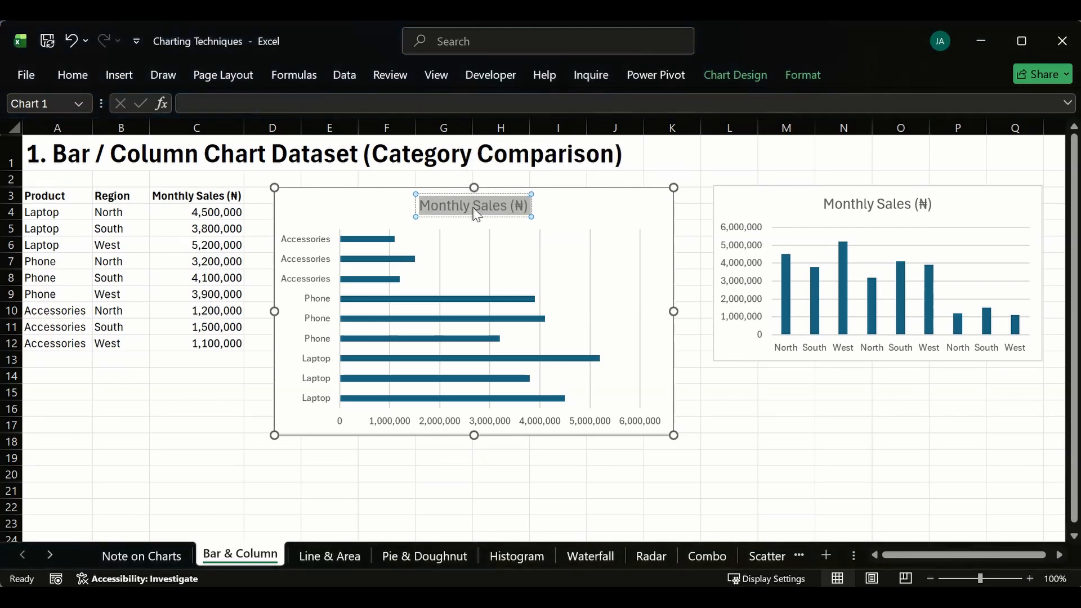
type("Sa")
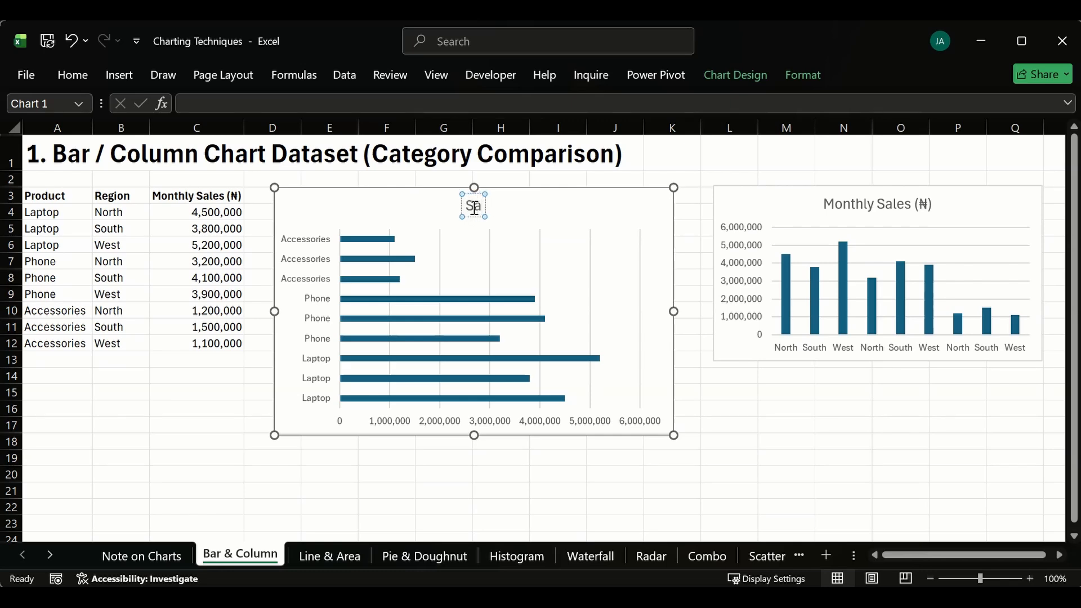
type("les b")
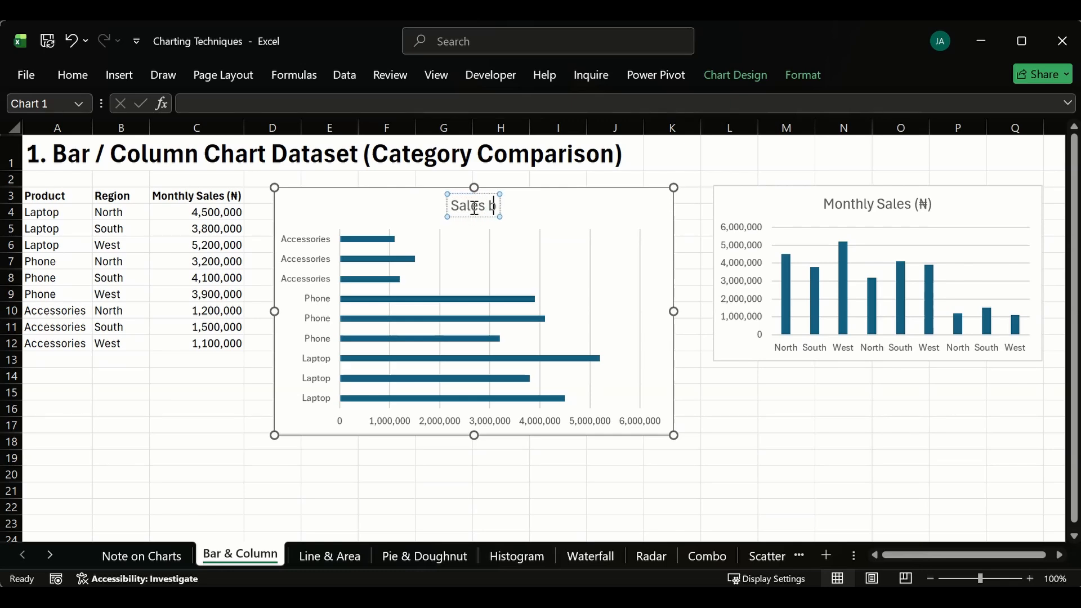
type("y P")
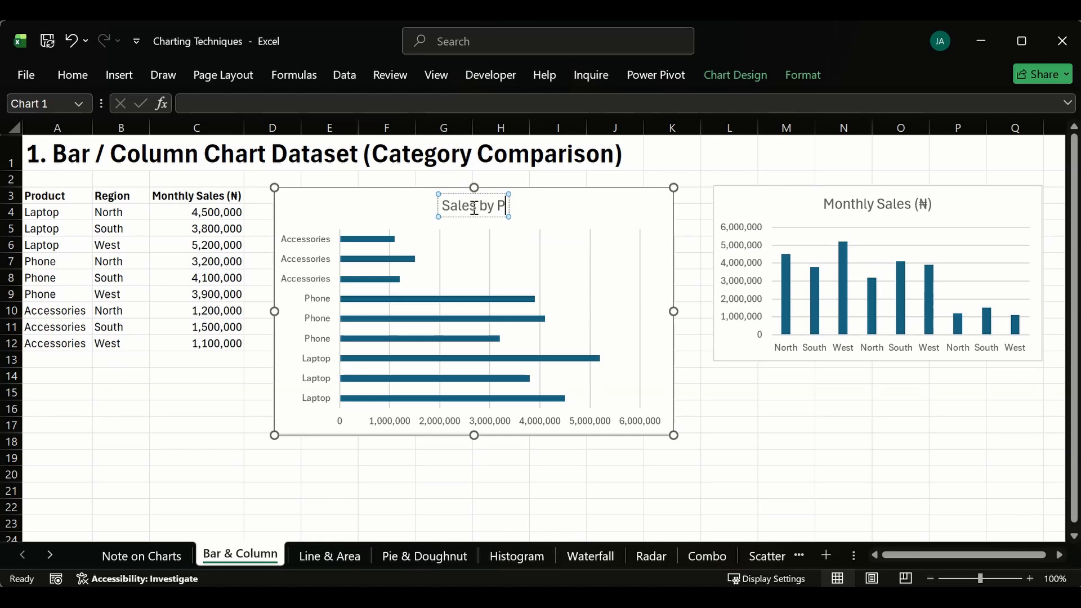
type("roduct")
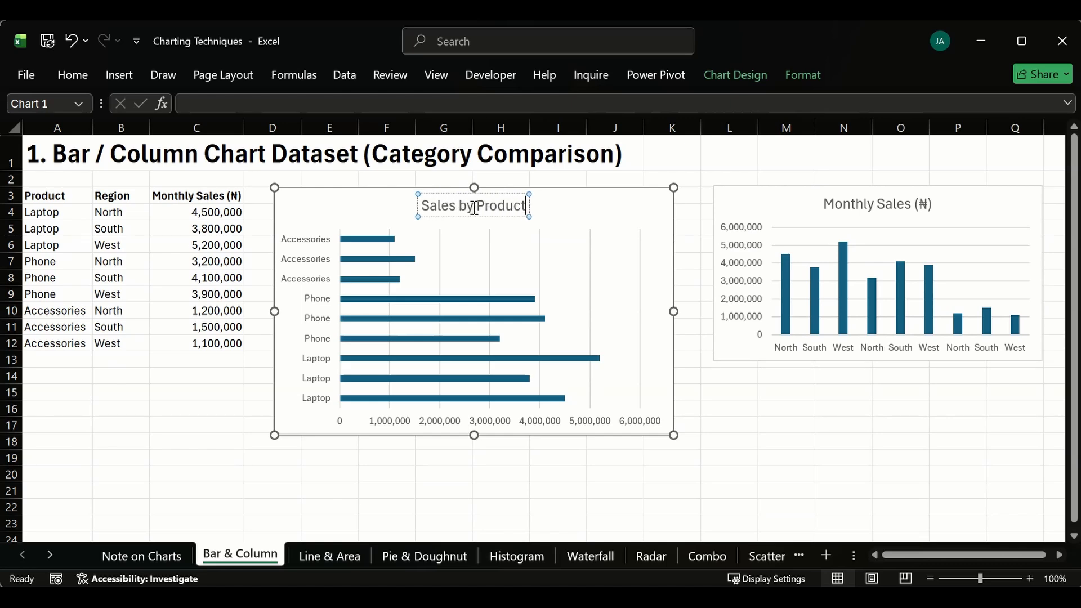
- Make the bar chart's title bold and set its font size to 12
triple_click(482, 206)
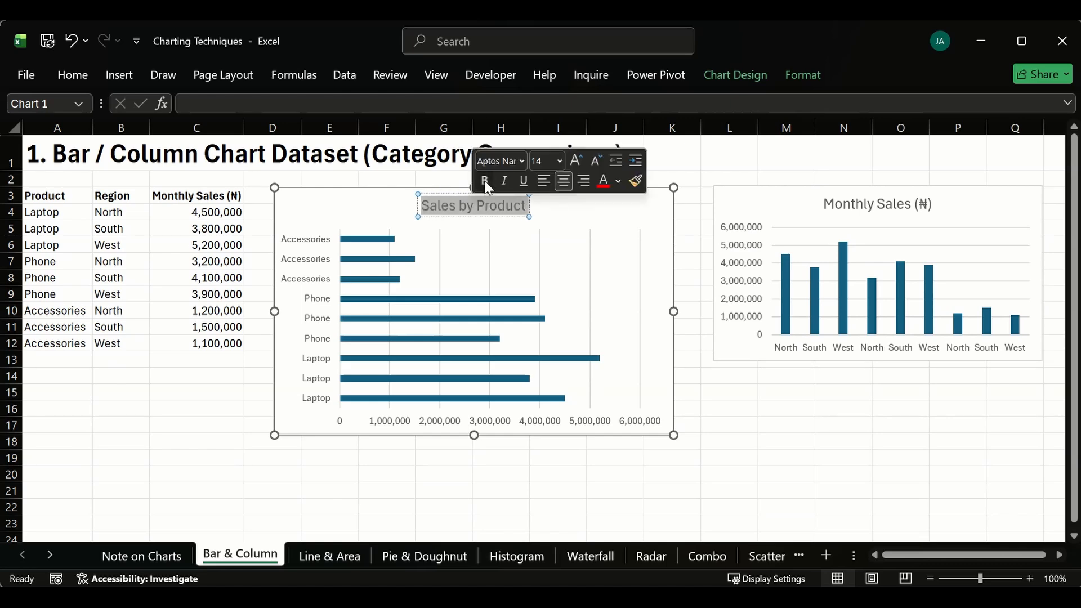
left_click(485, 181)
left_click(596, 160)
left_click(597, 161)
left_click(597, 162)
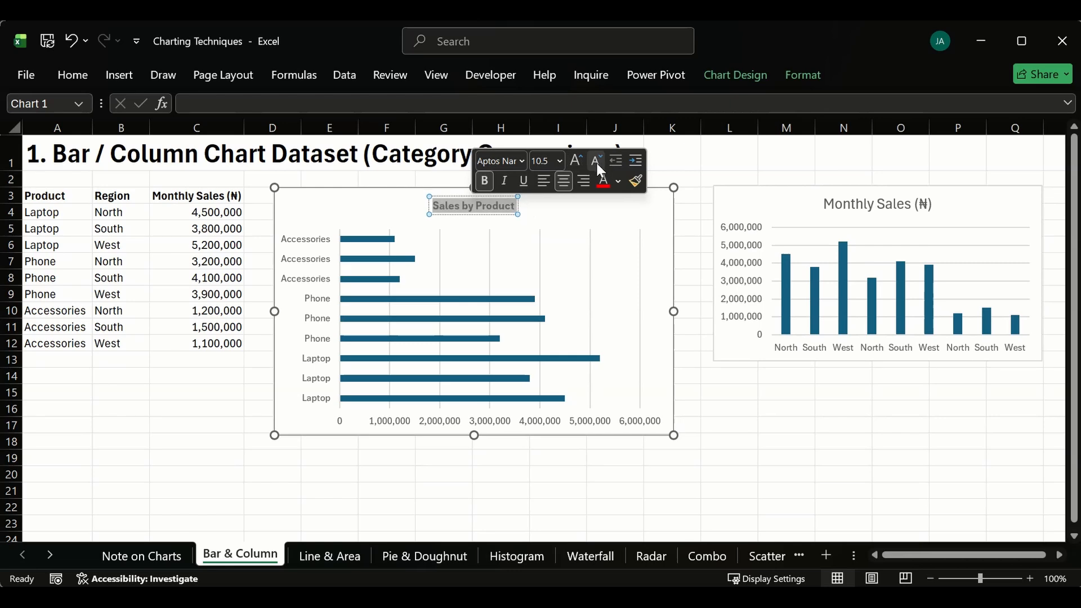
left_click(579, 161)
left_click(579, 161)
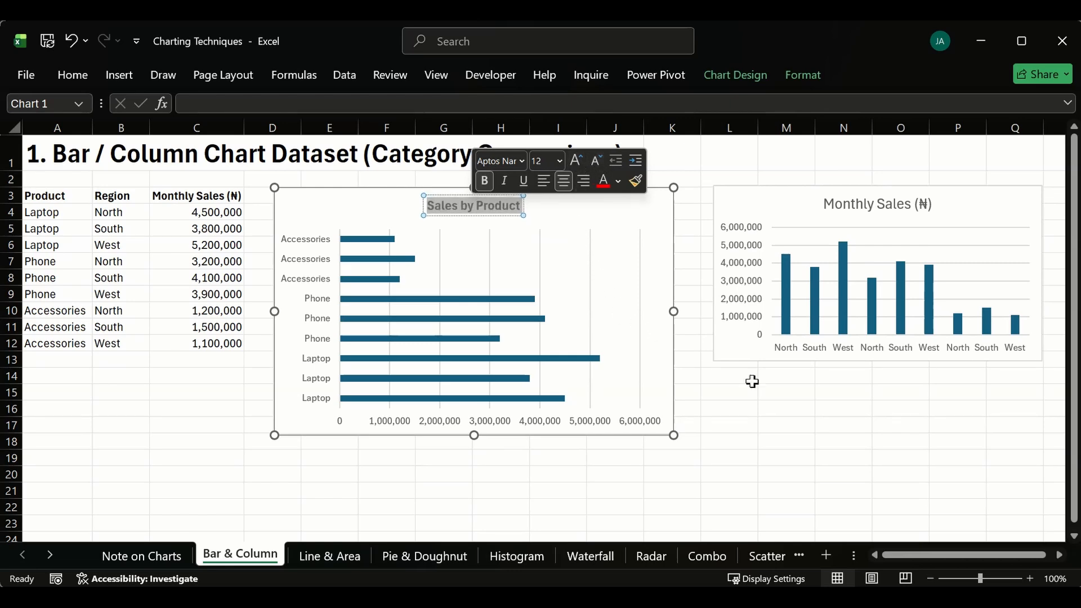
left_click(842, 441)
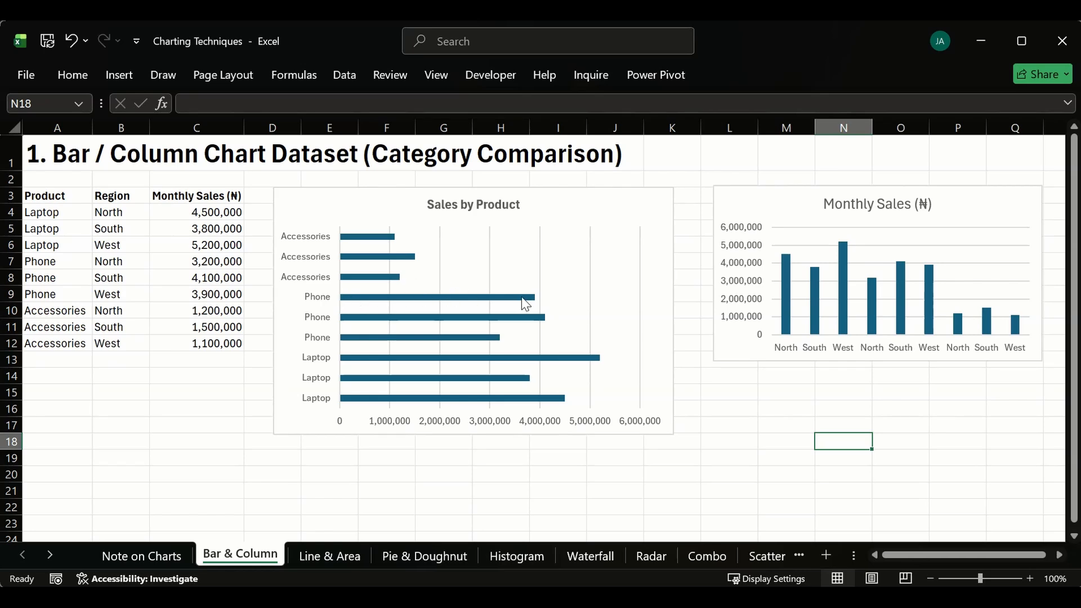
right_click(385, 295)
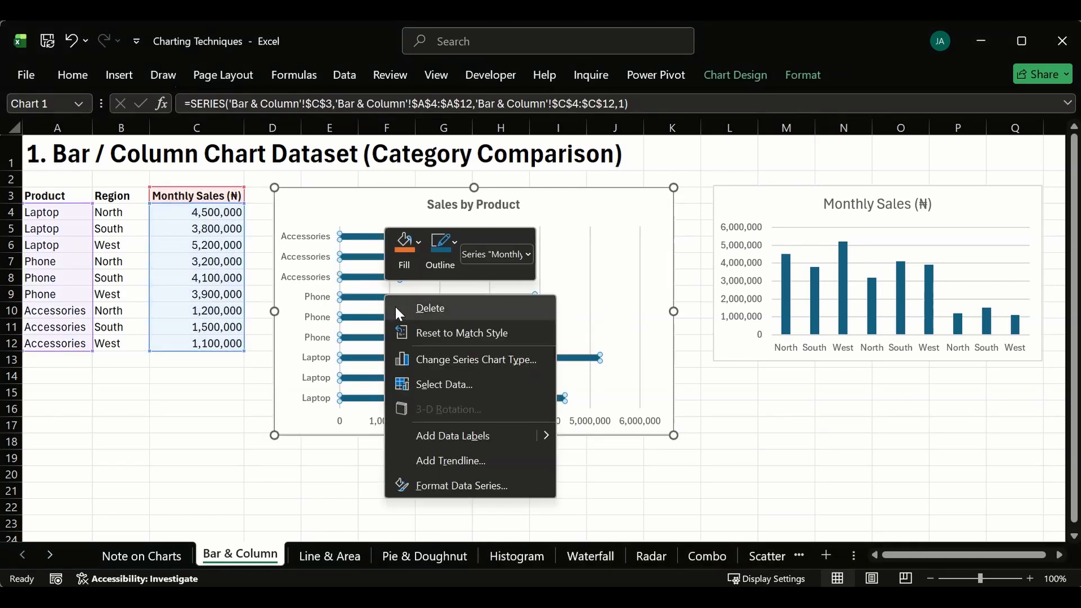
key("Escape")
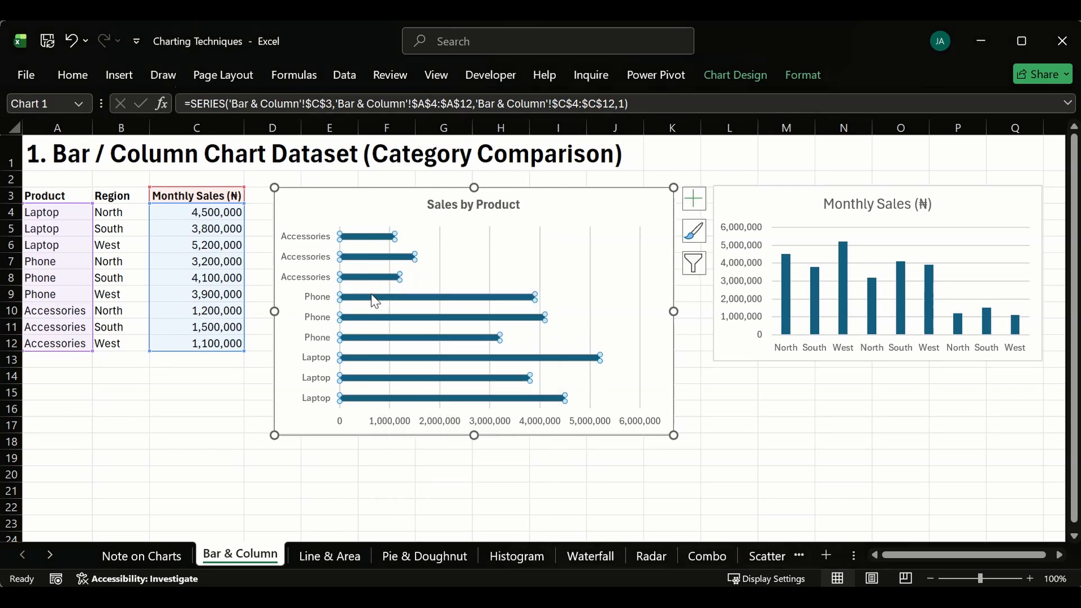
right_click(375, 300)
left_click(370, 294)
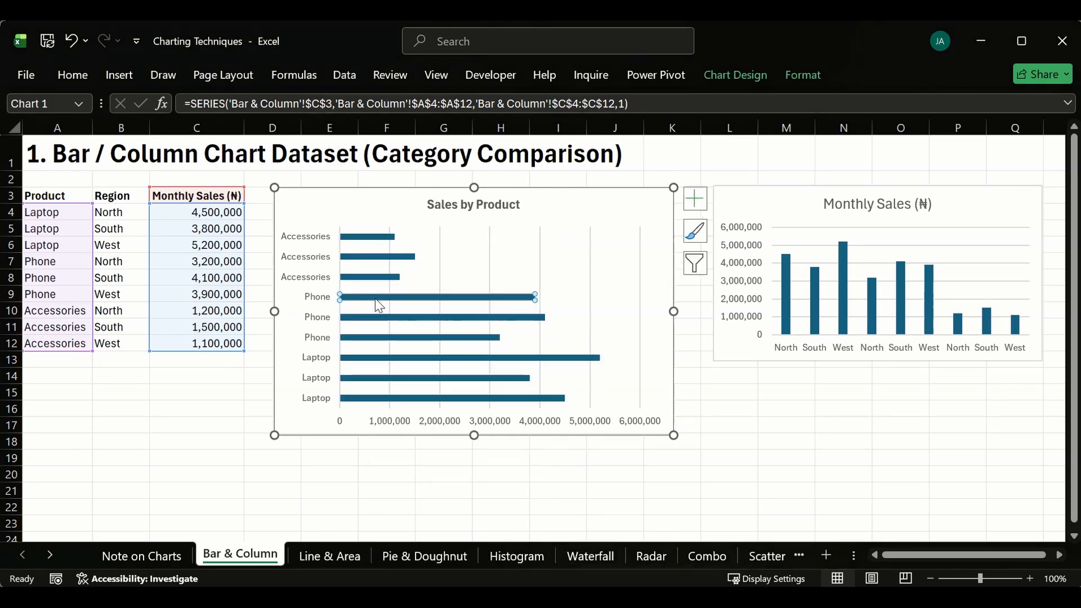
right_click(375, 299)
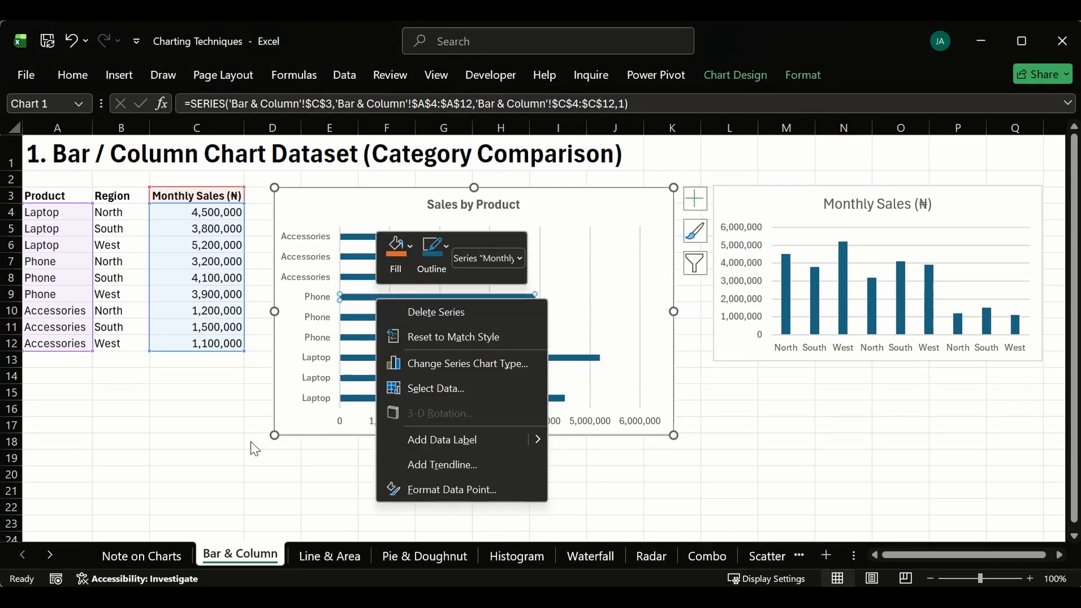
key("Escape")
right_click(387, 298)
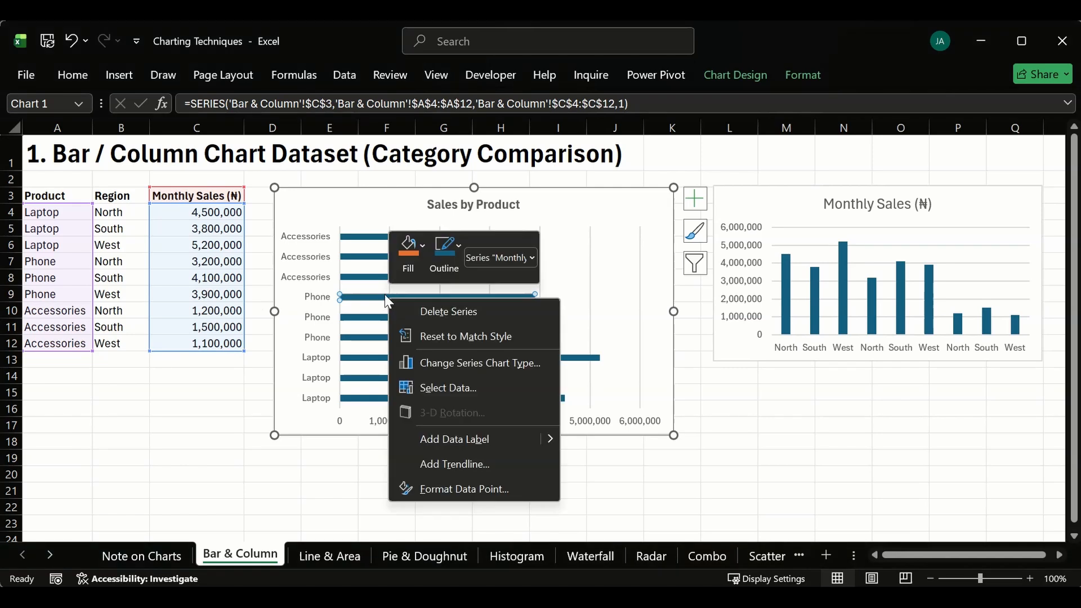
key("Escape")
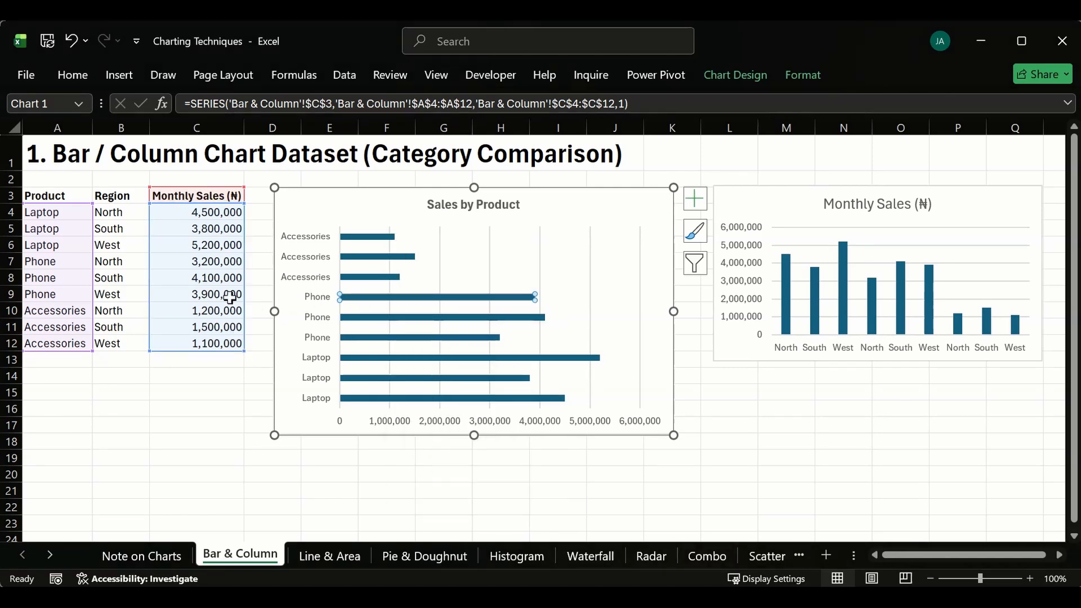
- Sort the product sales table by the Monthly Sales column from smallest to largest
left_click(193, 358)
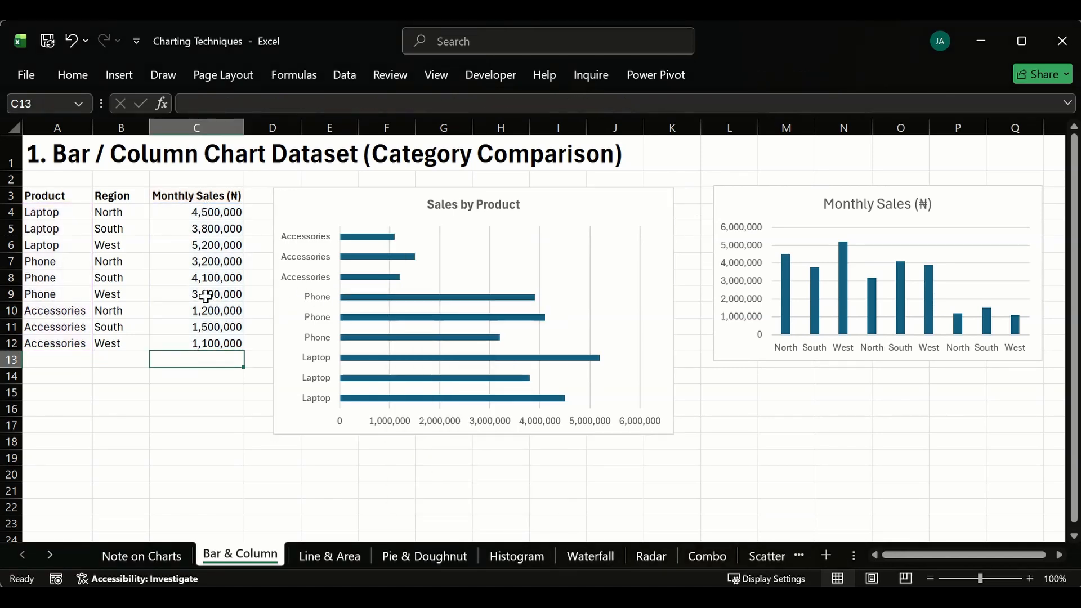
left_click(204, 213)
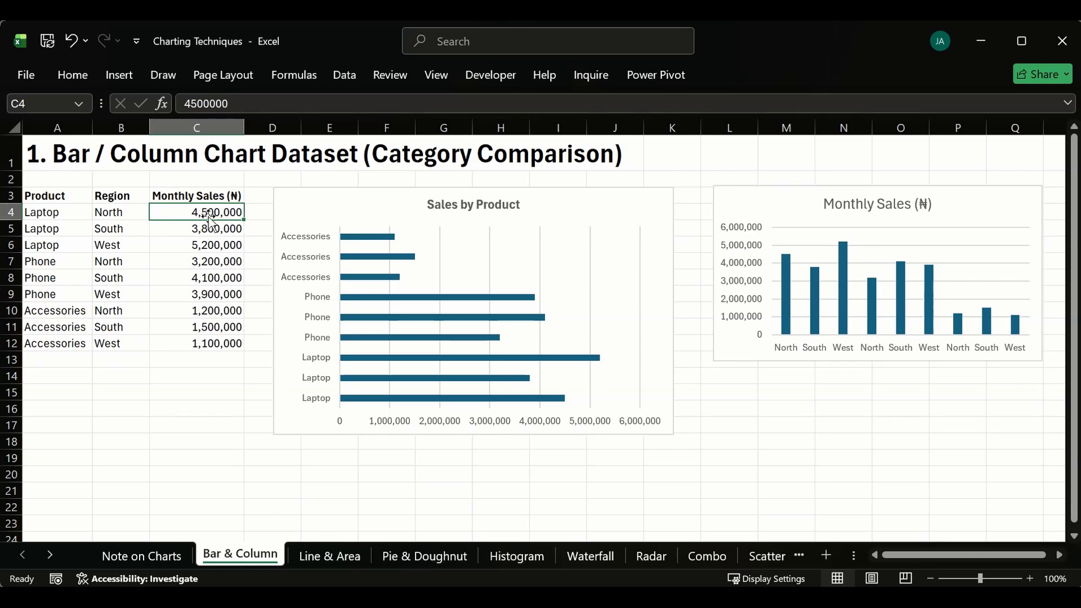
right_click(219, 213)
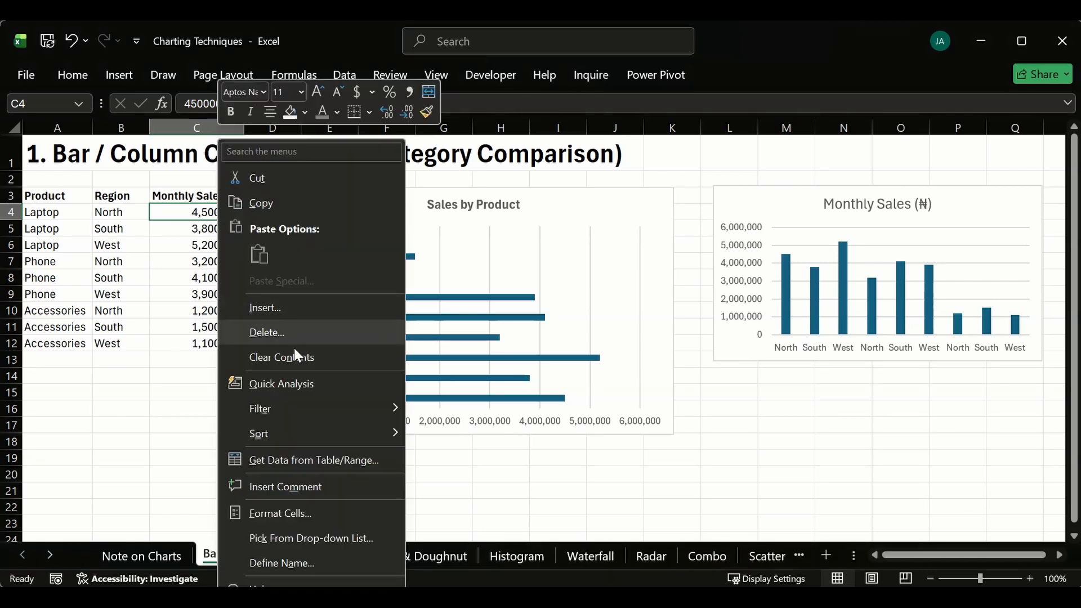
mouse_move(312, 432)
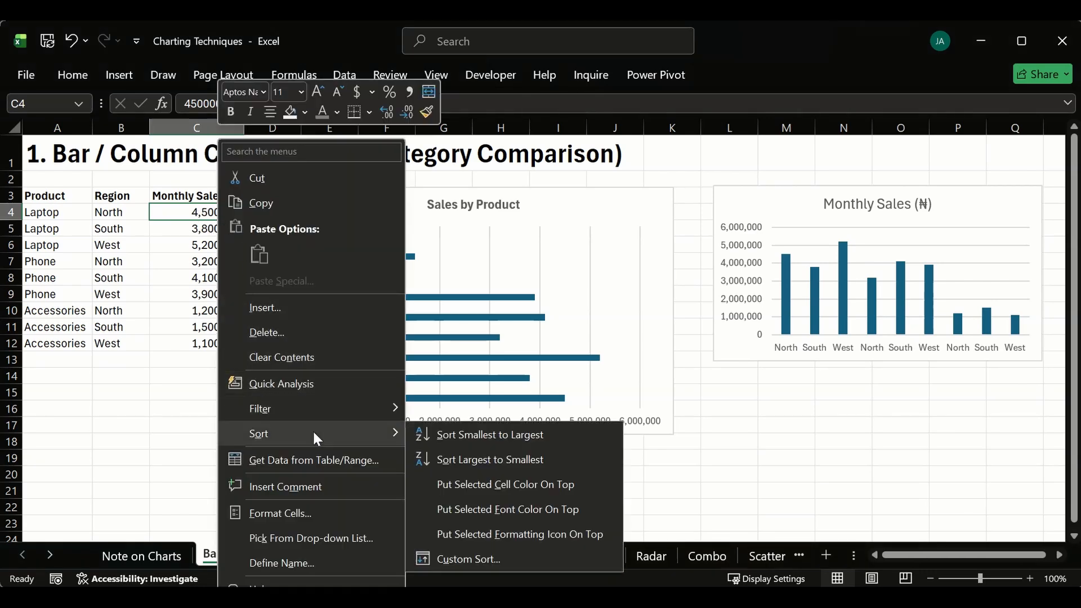
left_click(476, 445)
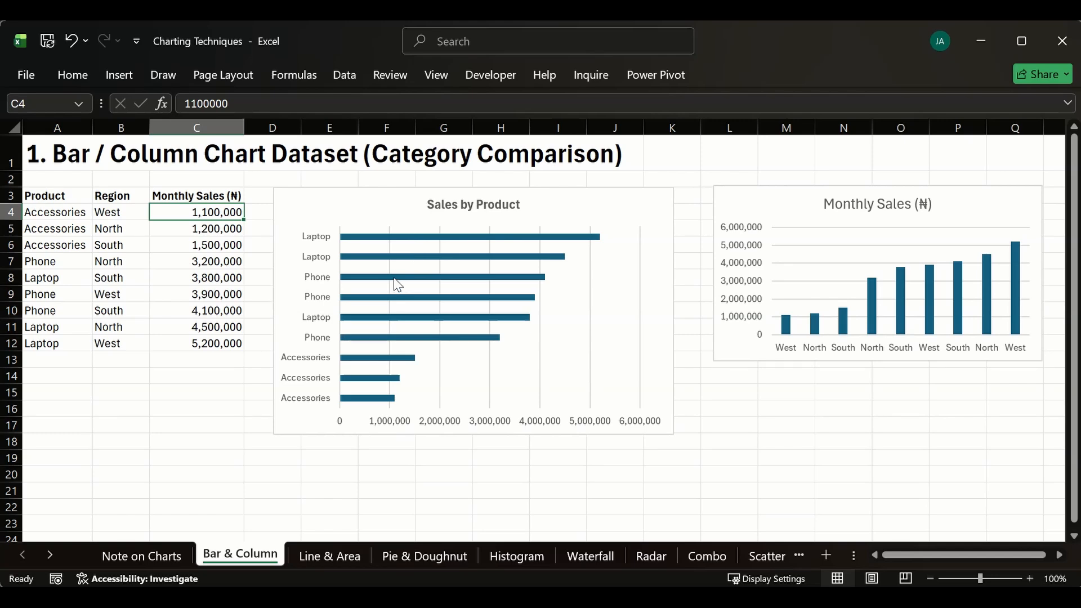
left_click(371, 196)
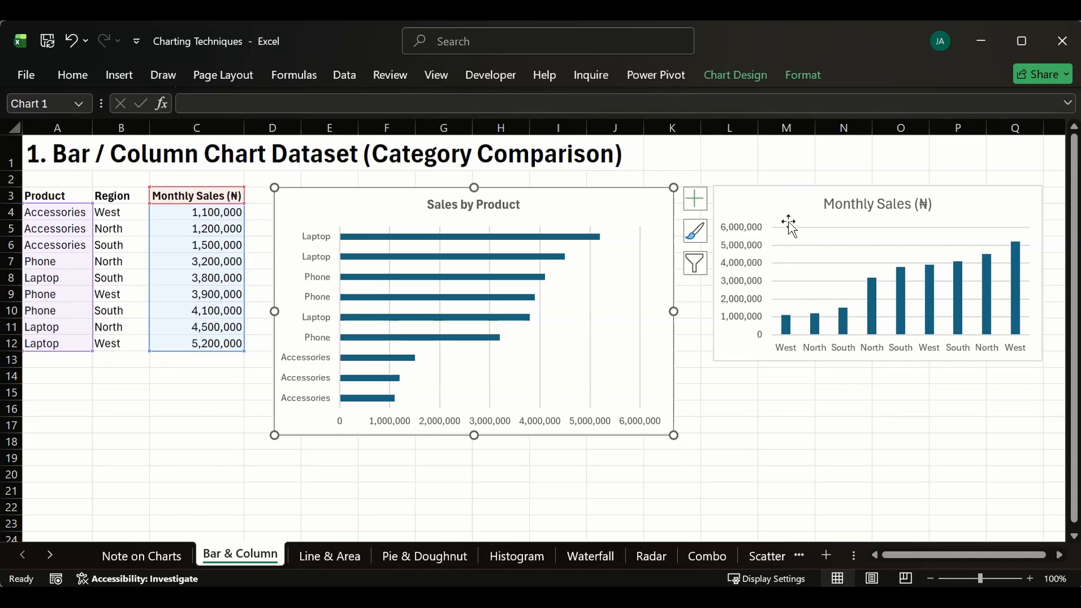
left_click(231, 169)
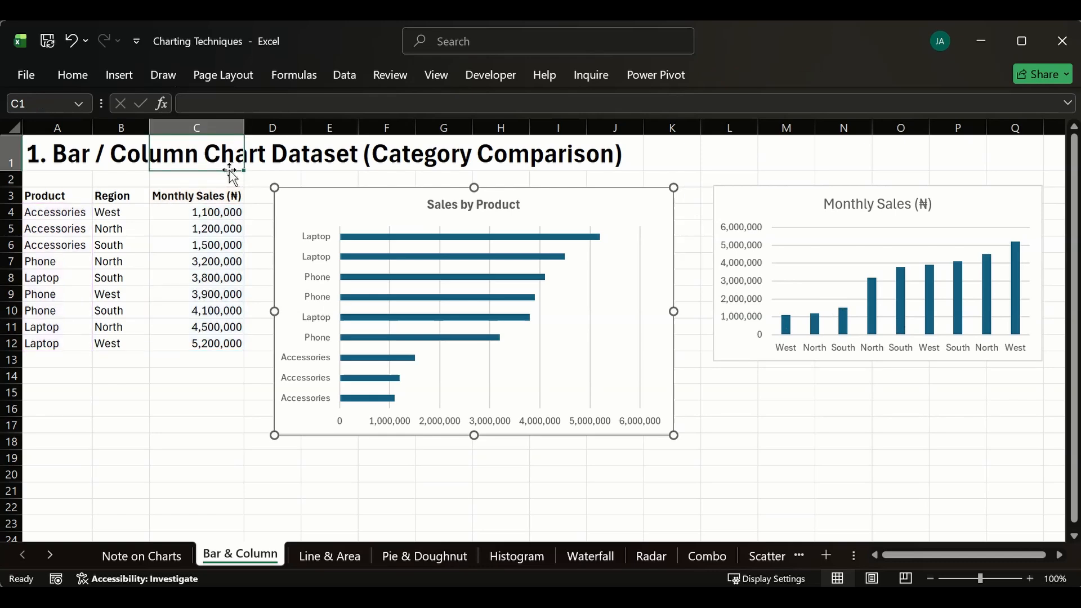
left_click(281, 178)
left_click(346, 176)
left_click(404, 178)
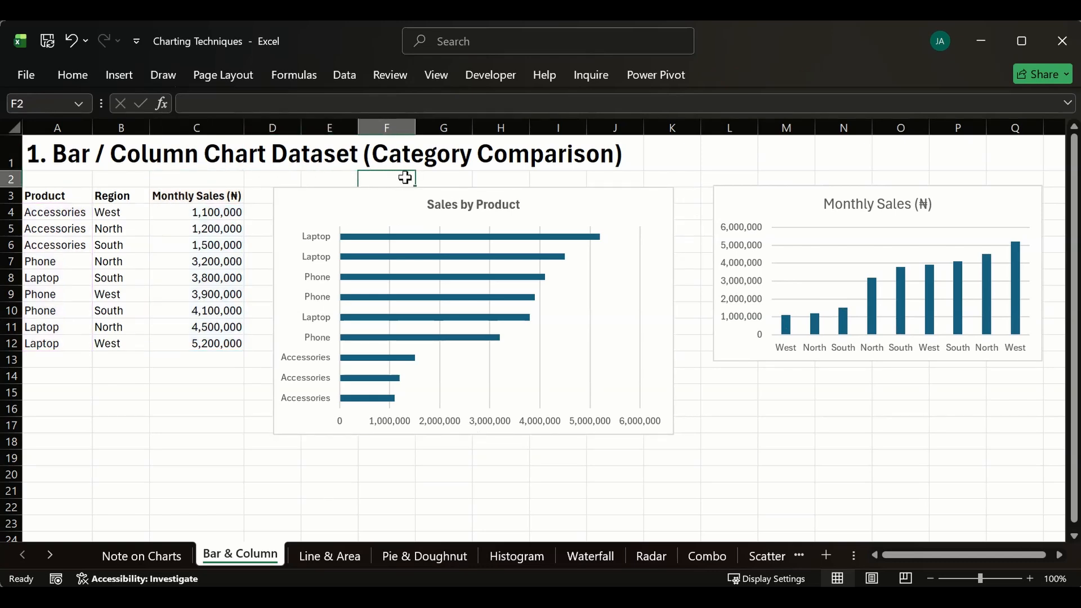
left_click(443, 180)
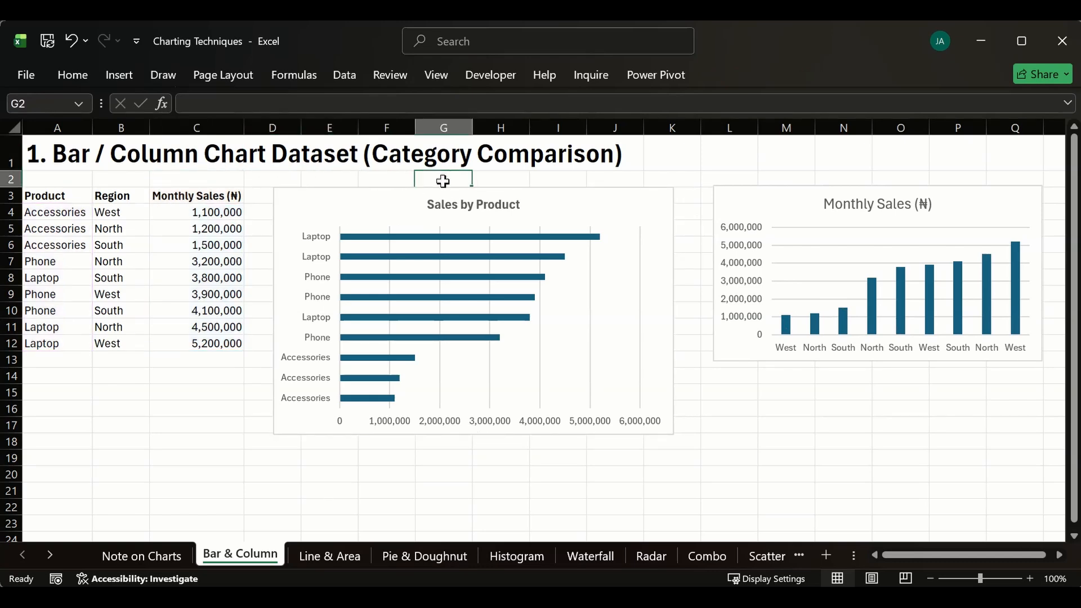
left_click(502, 177)
left_click(555, 182)
left_click(607, 188)
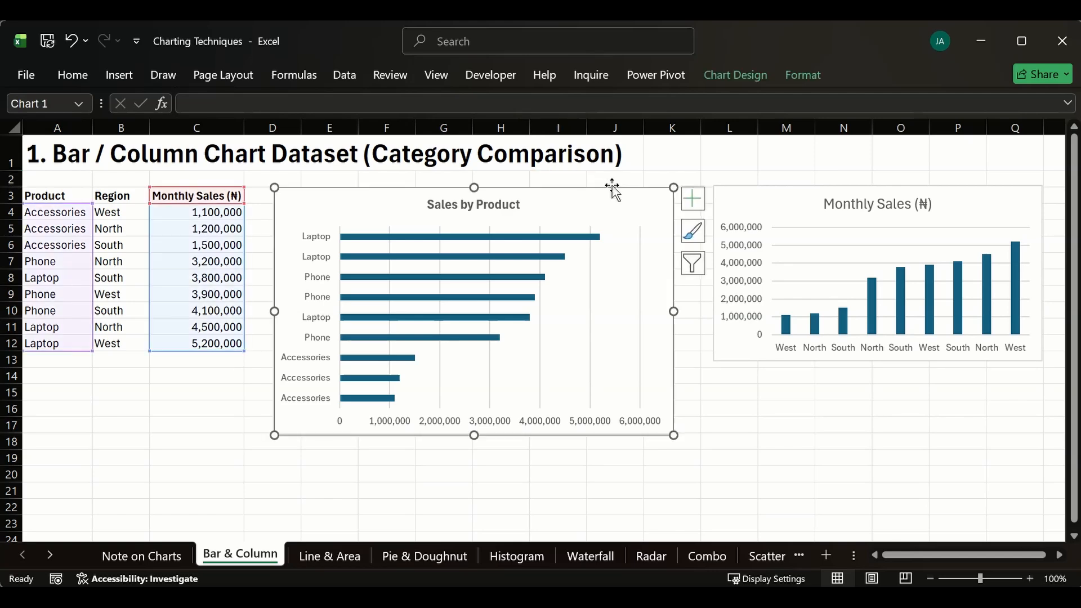
left_click(616, 178)
left_click(683, 178)
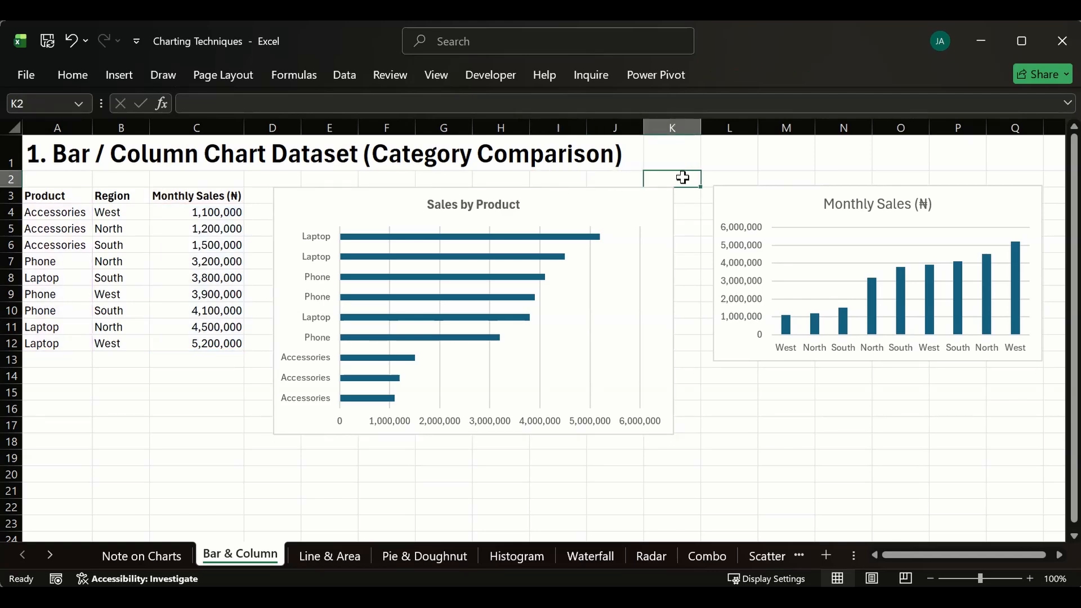
left_click(679, 197)
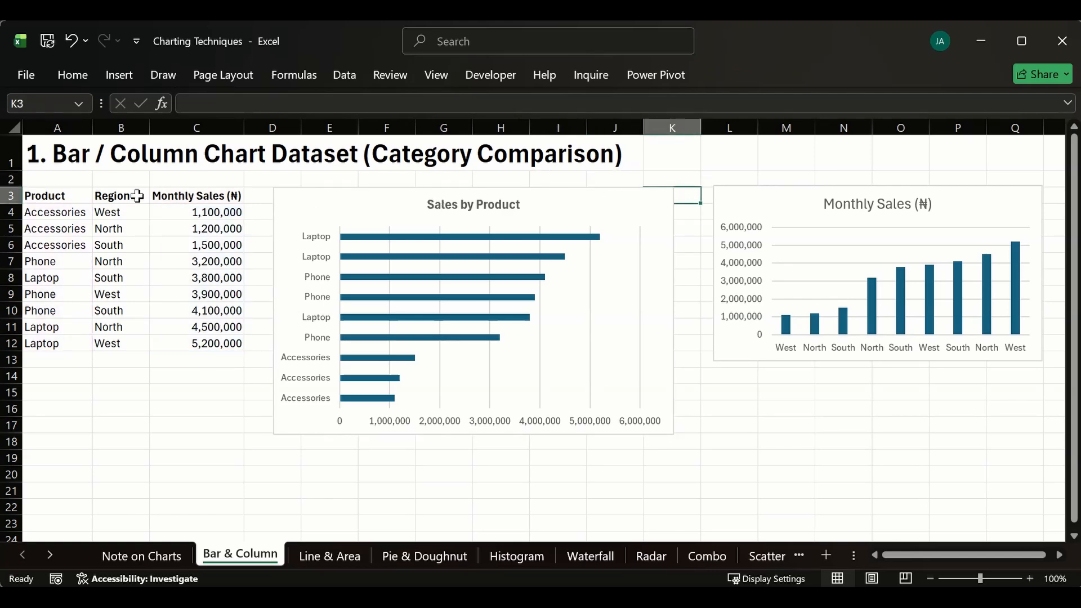
left_click(317, 212)
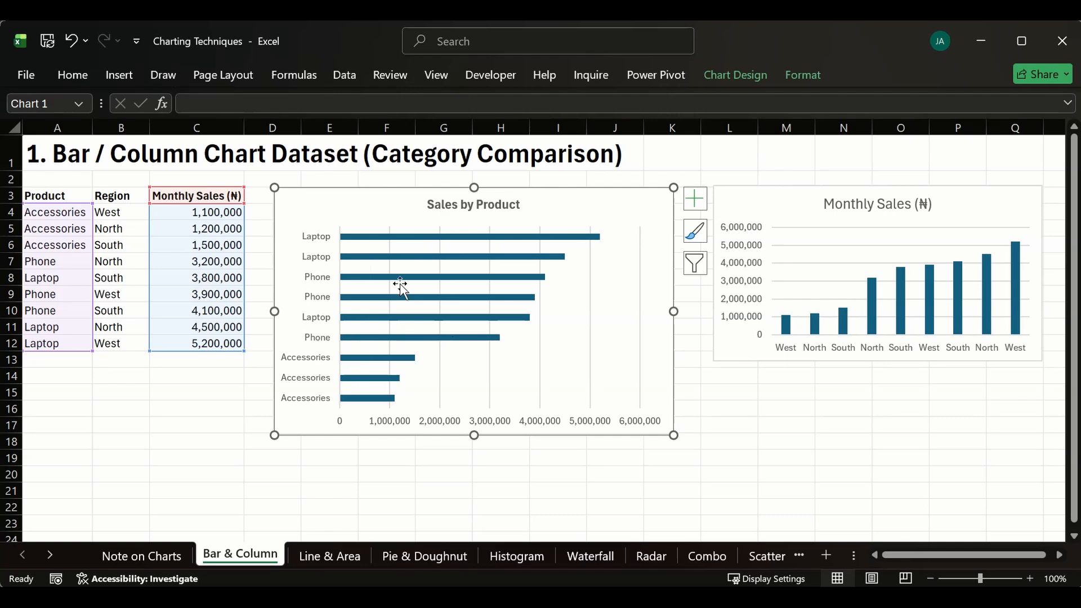
left_click(589, 297)
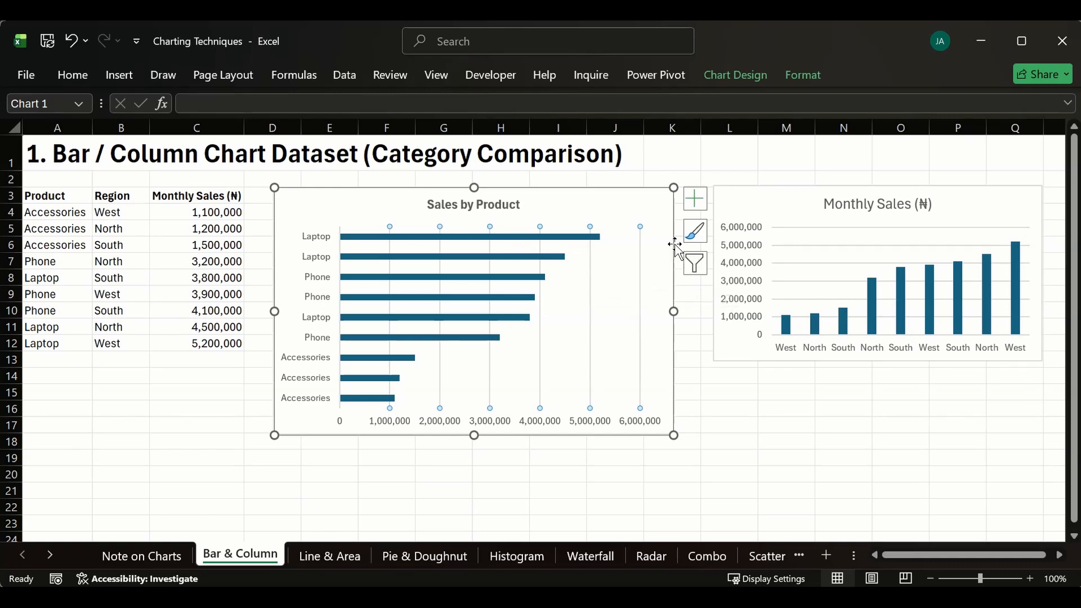
left_click(609, 298)
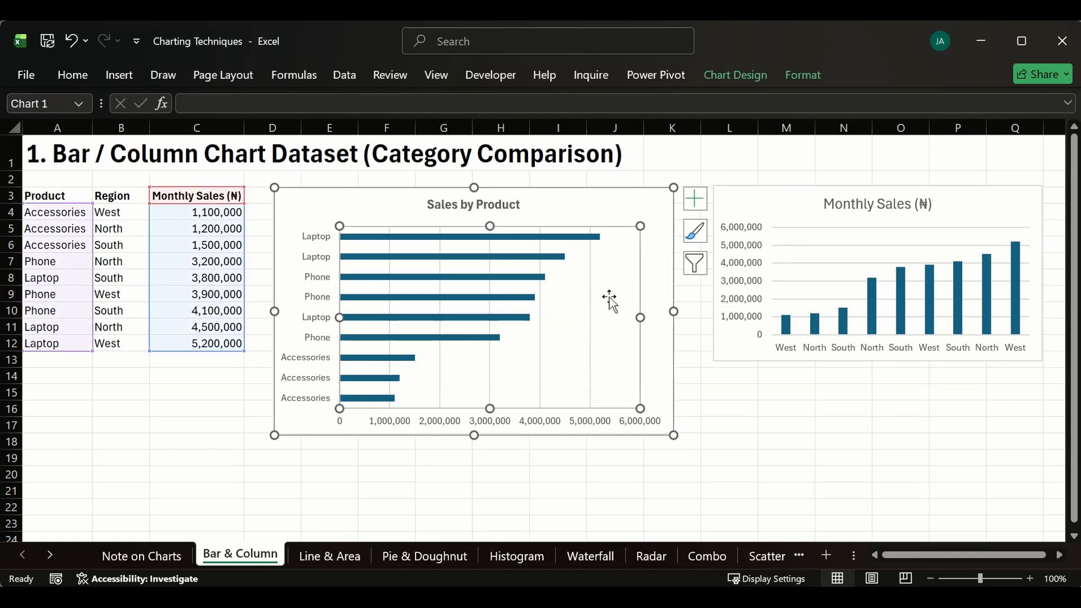
left_click(591, 248)
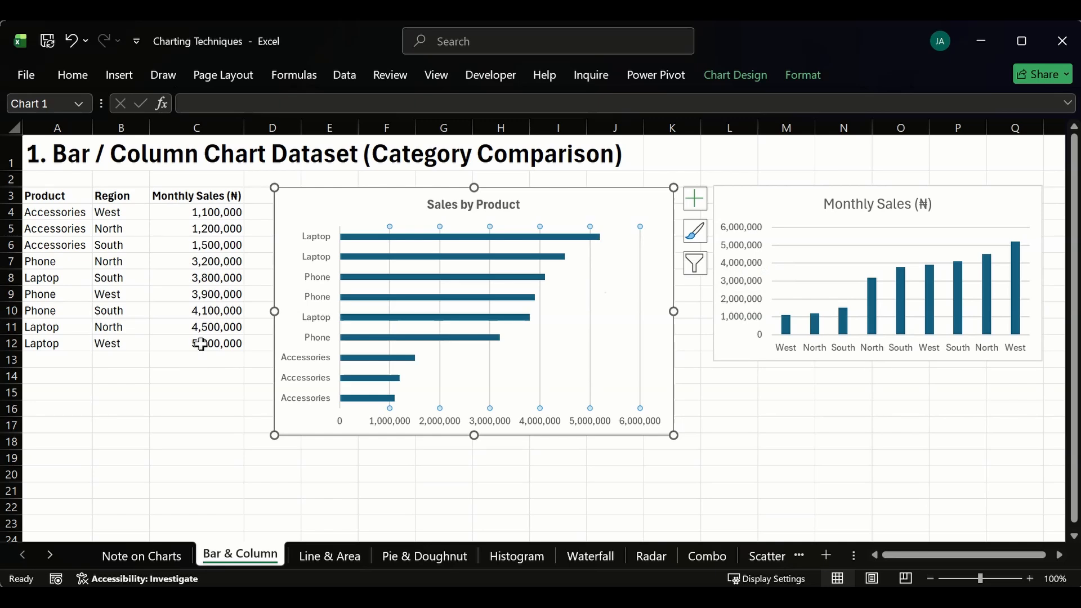
left_click(557, 277)
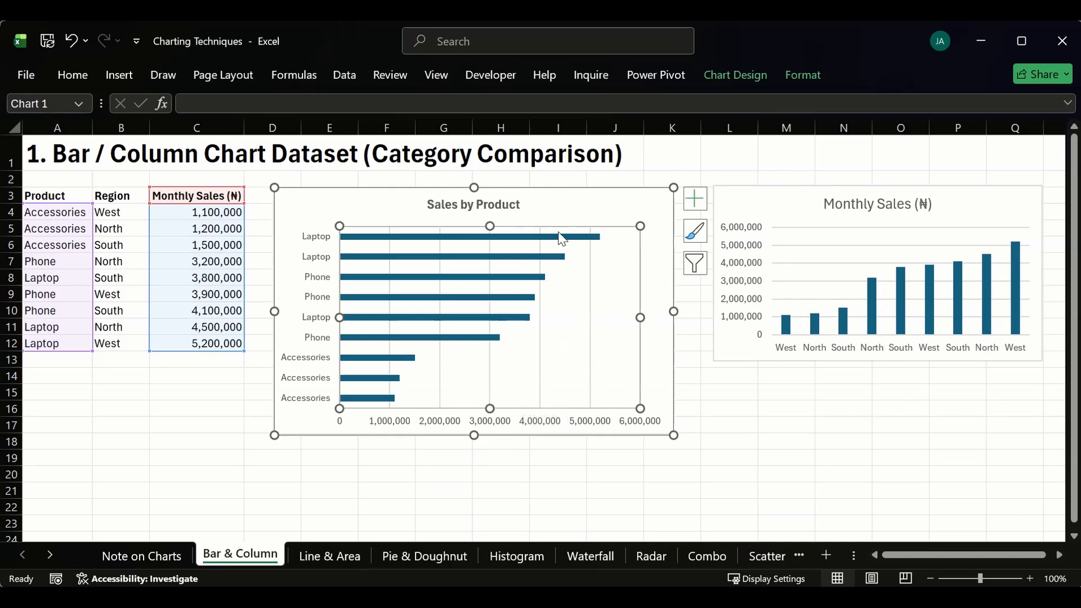
- Add data labels to the Sales by Product bar chart and position them at Inside End
left_click(607, 215)
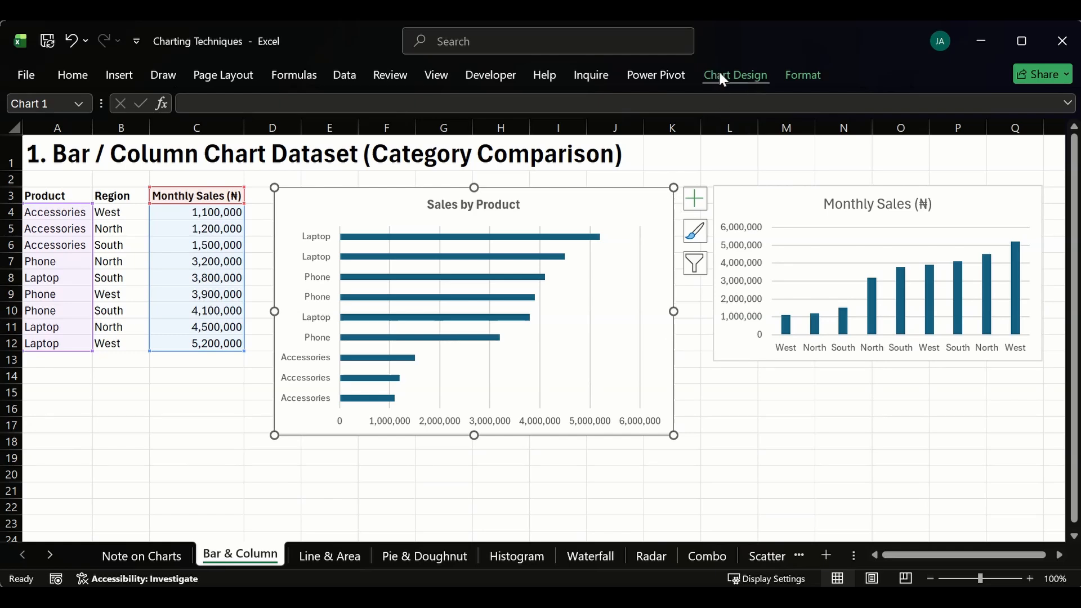
left_click(696, 195)
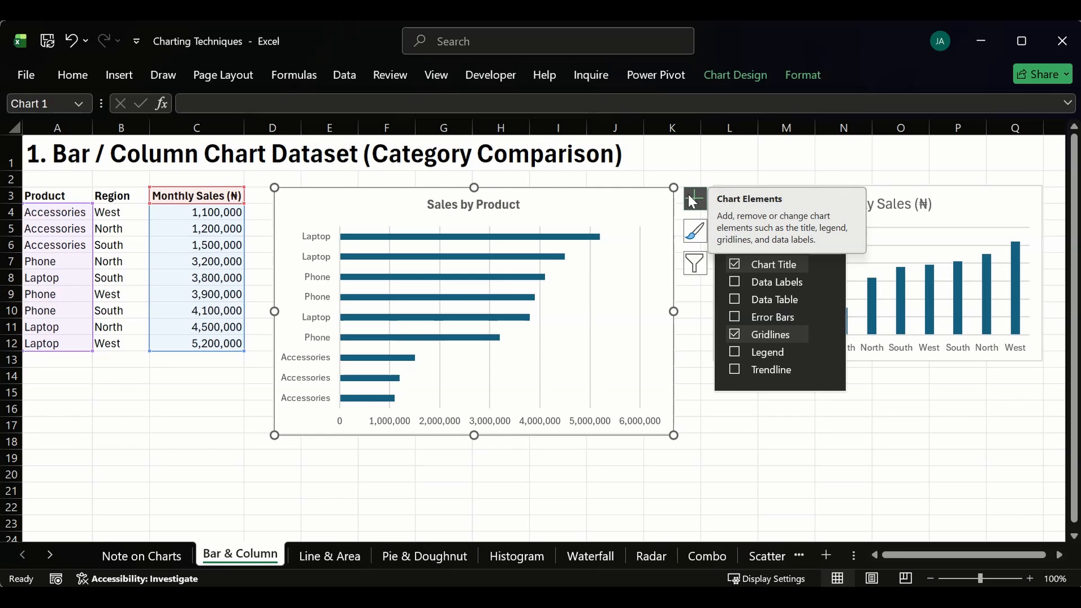
left_click(729, 75)
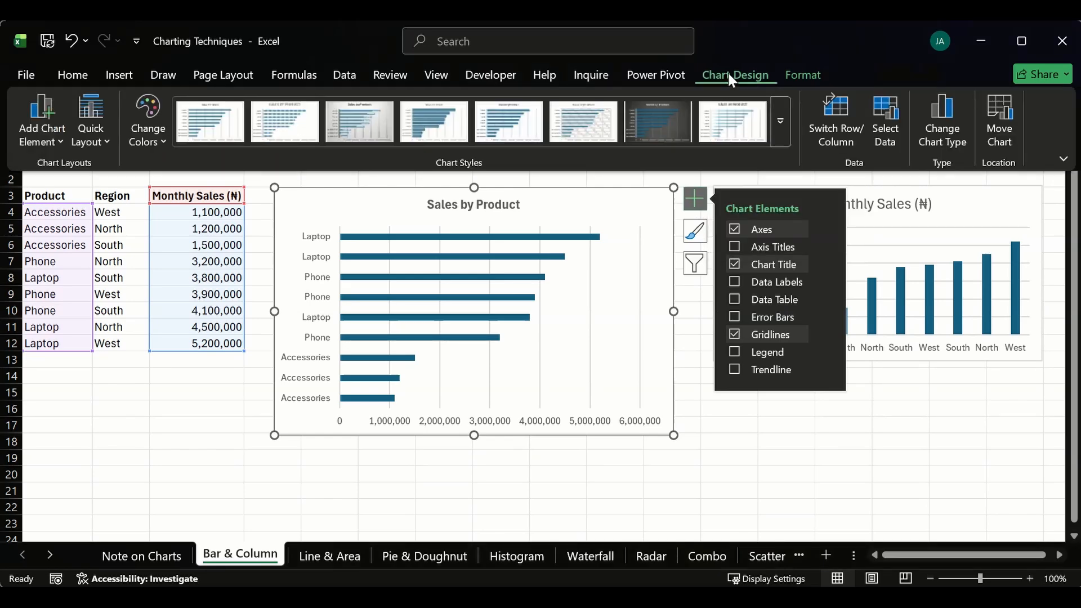
left_click(42, 117)
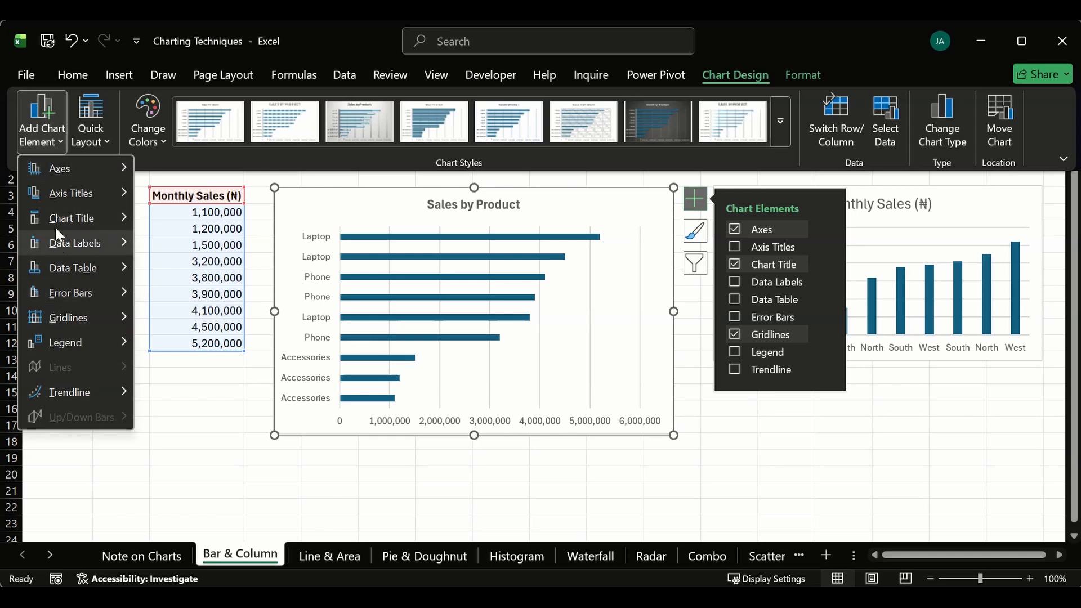
mouse_move(60, 236)
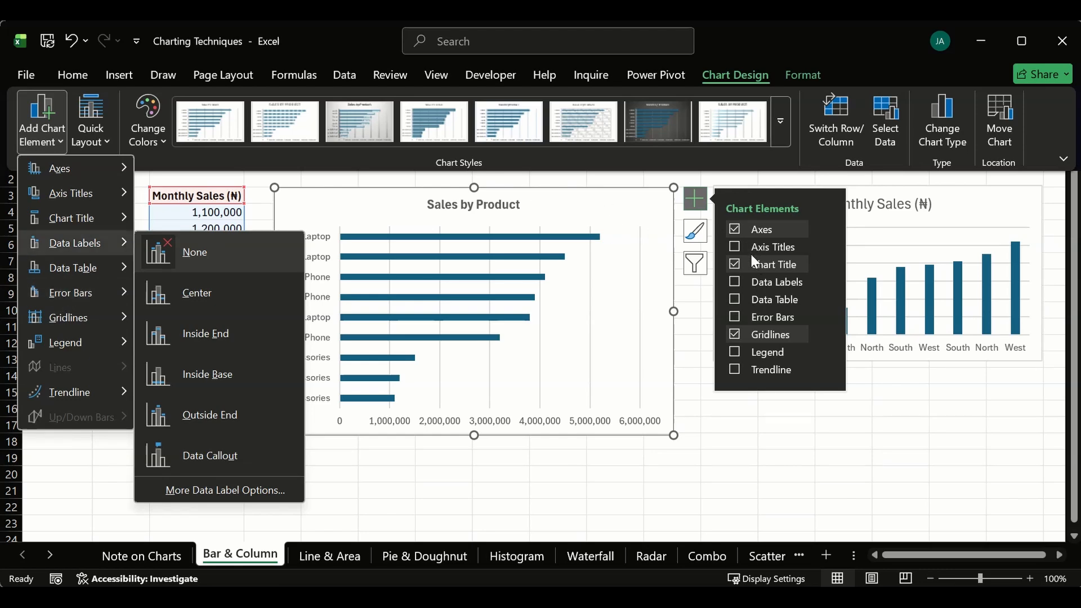
left_click(726, 415)
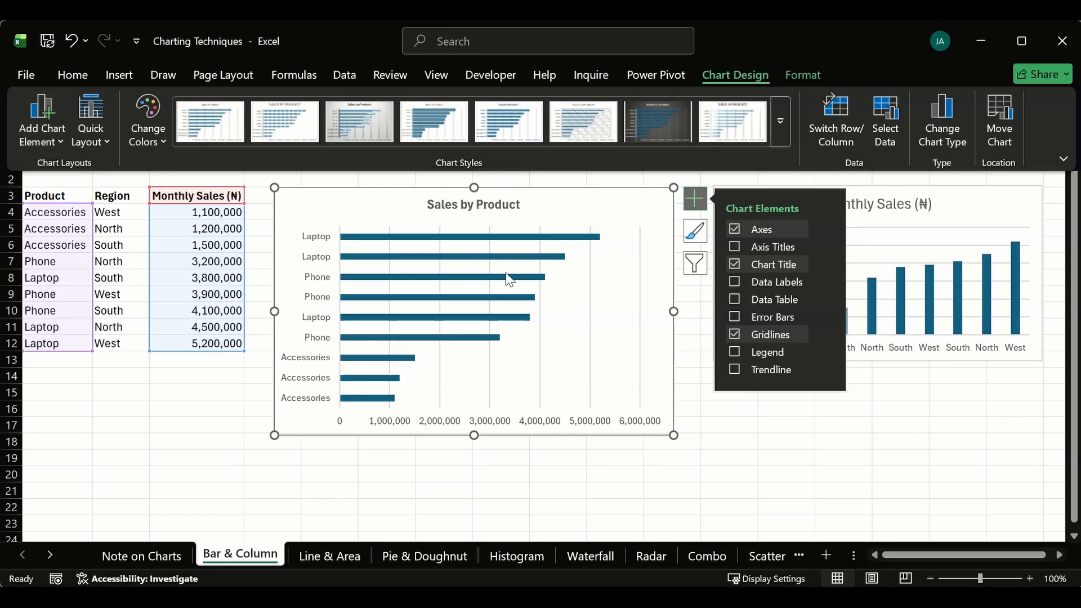
left_click(733, 282)
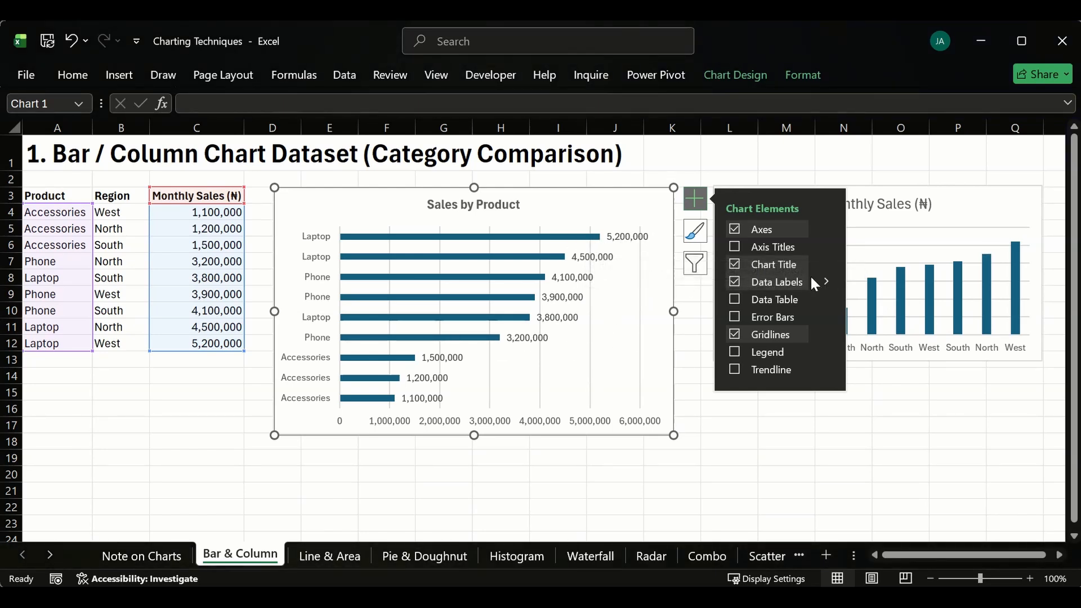
left_click(826, 281)
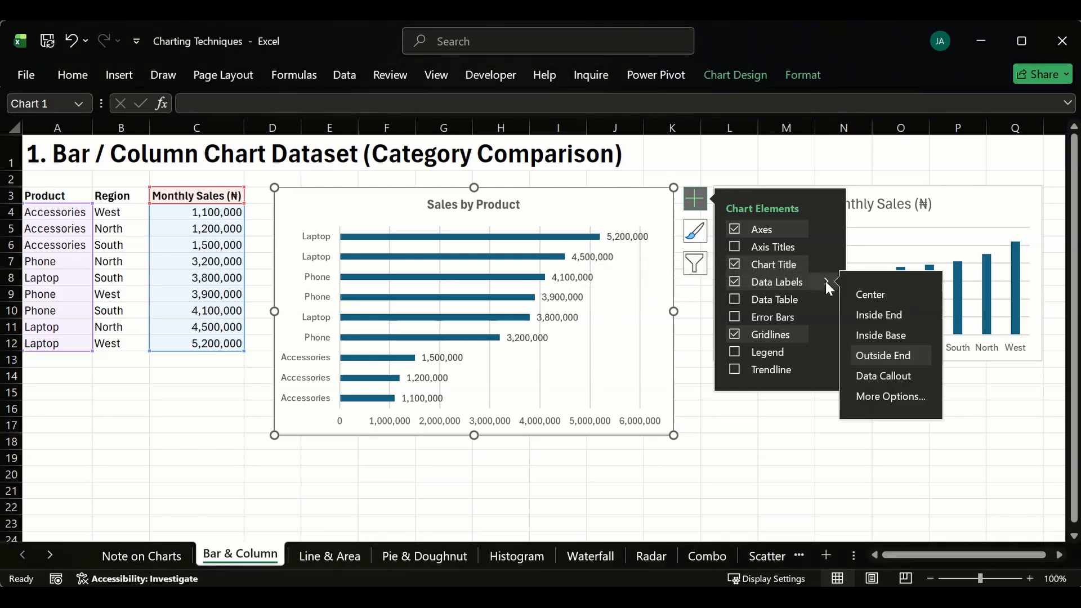
left_click(894, 319)
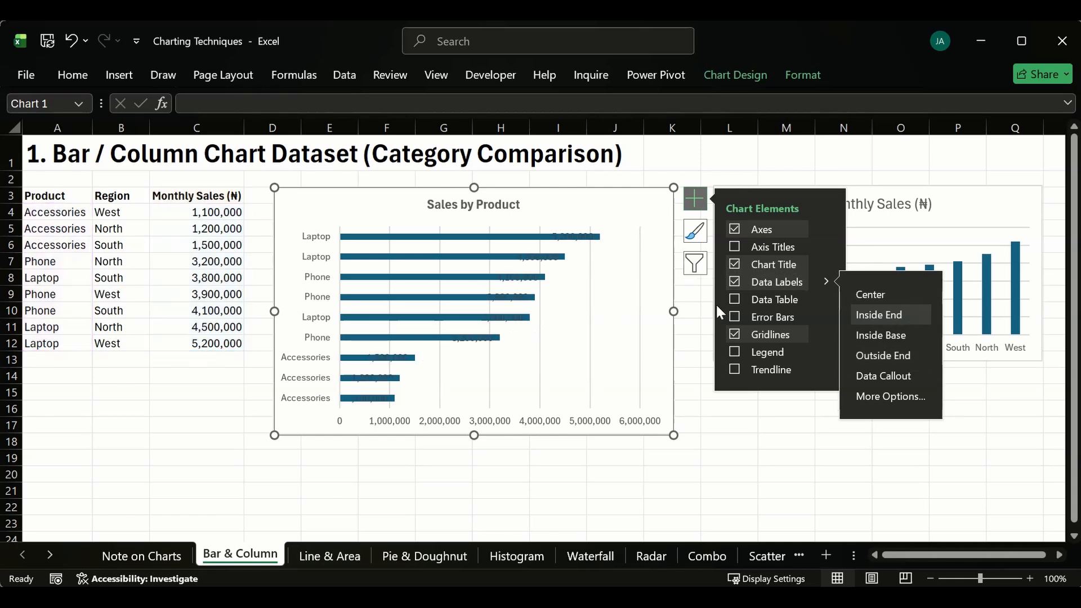
- Format the data labels of the Sales by Product bar chart in white, bold text at font size 10
left_click(578, 238)
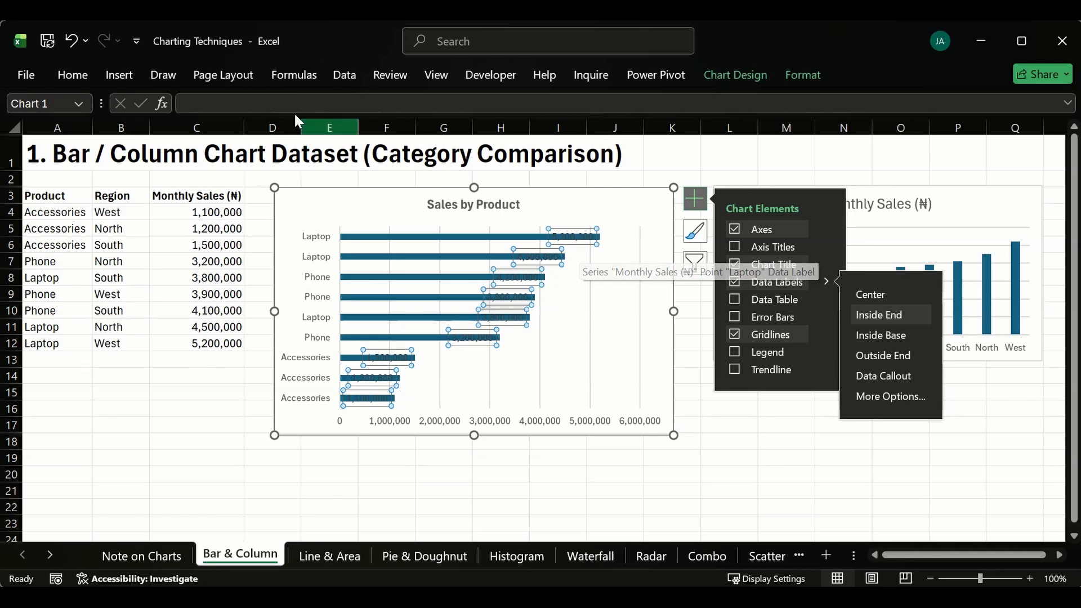
left_click(70, 75)
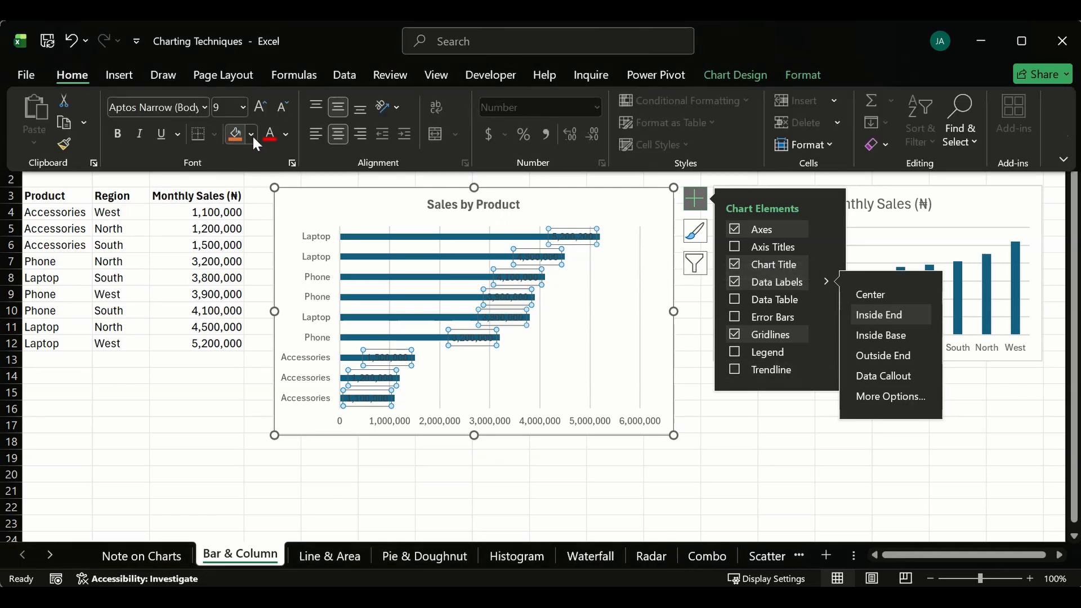
left_click(288, 137)
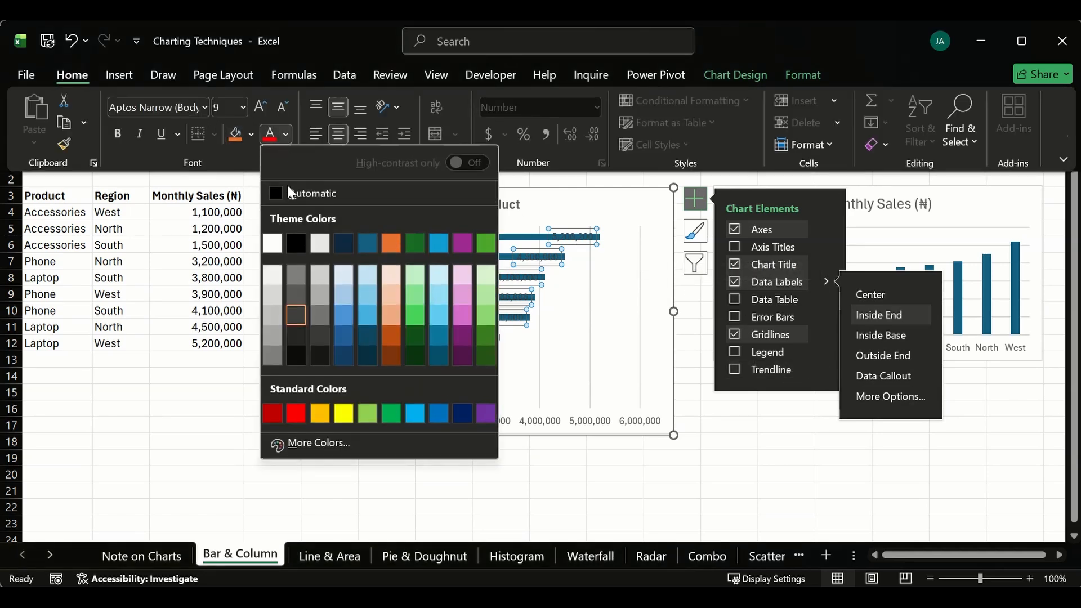
left_click(272, 241)
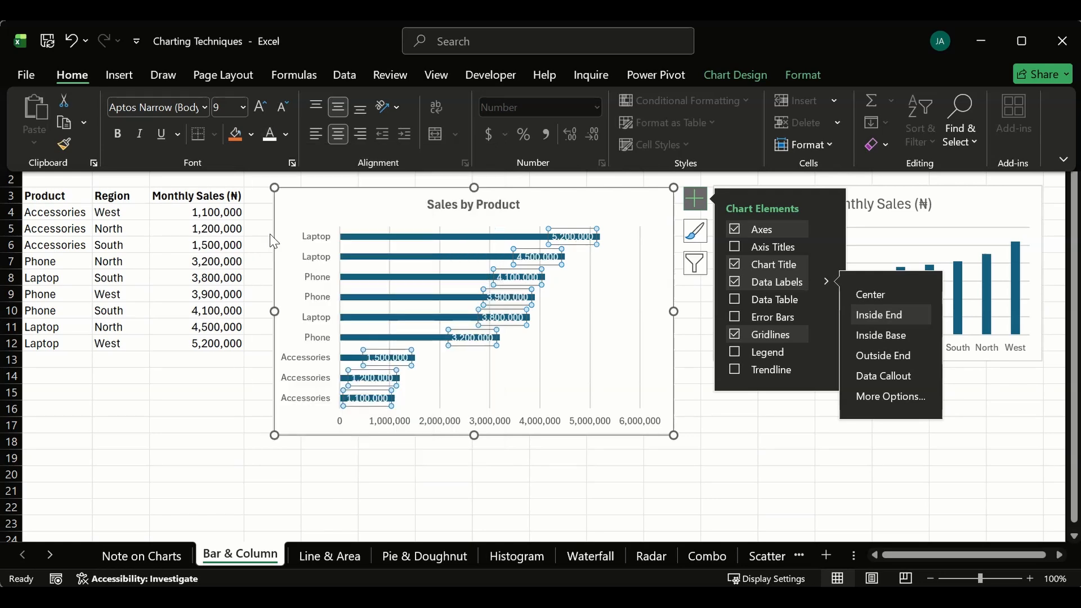
left_click(261, 105)
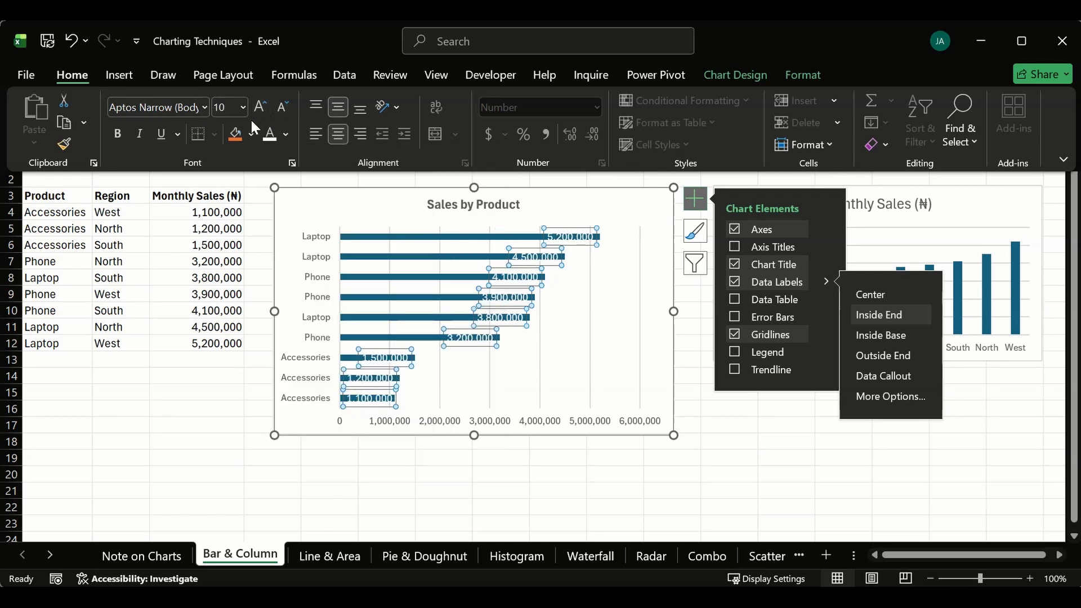
left_click(119, 131)
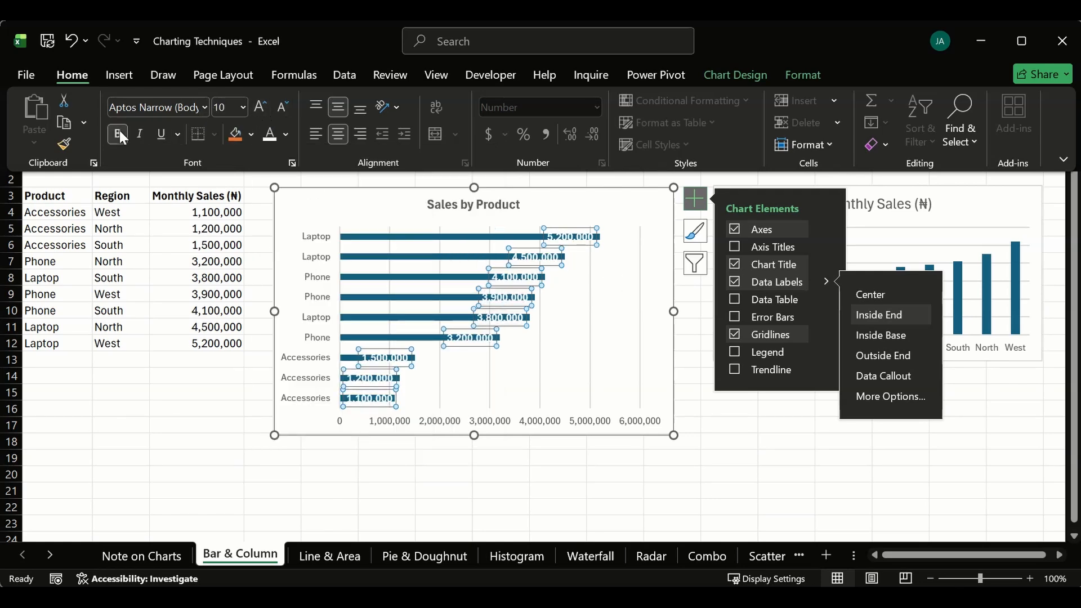
left_click(622, 306)
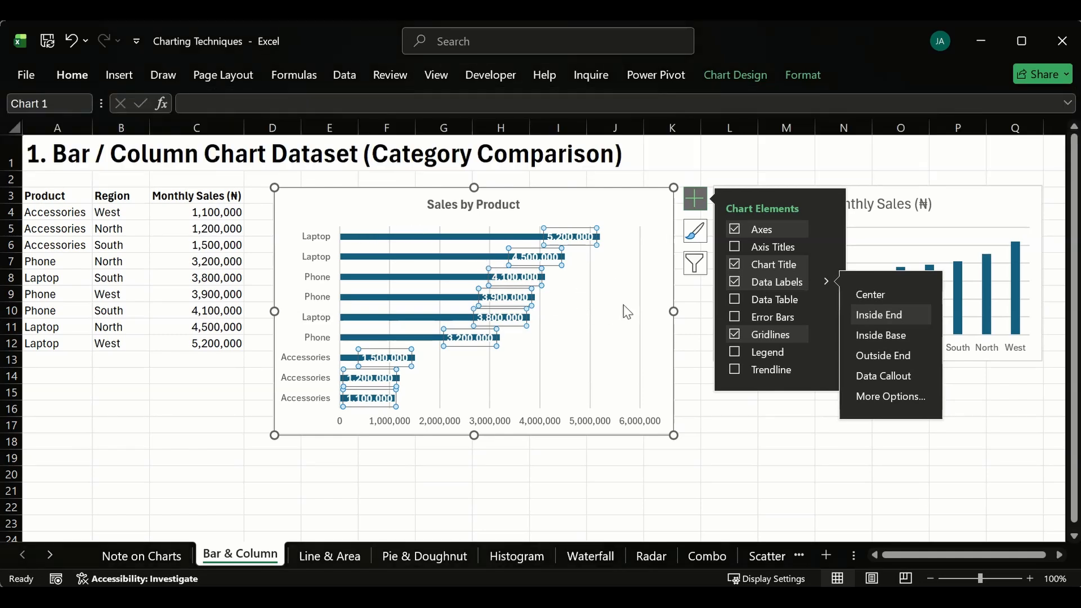
left_click(622, 305)
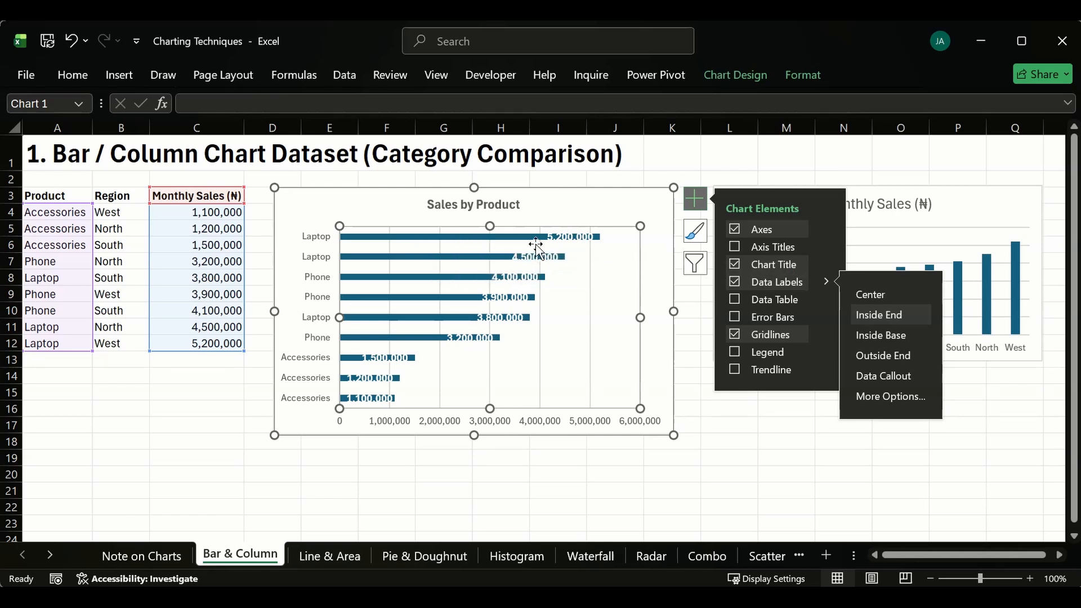
left_click(431, 237)
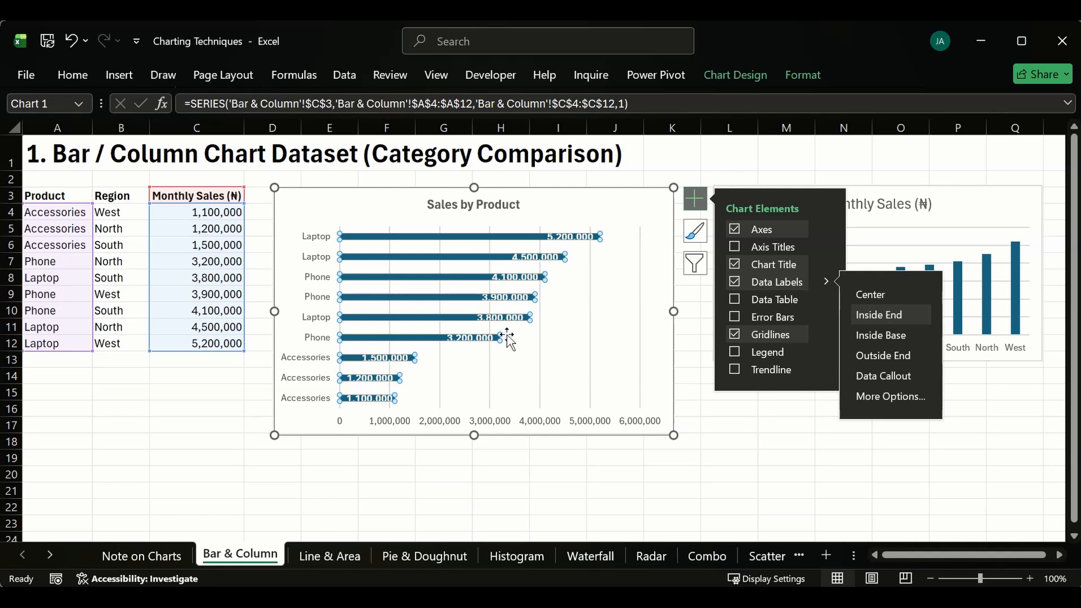
left_click(631, 360)
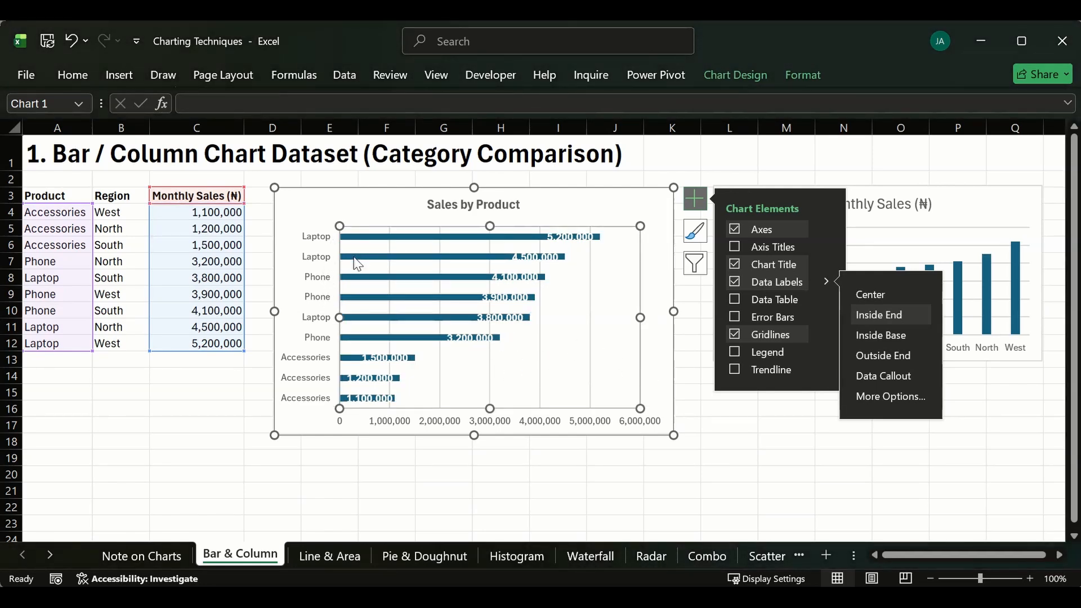
mouse_move(486, 244)
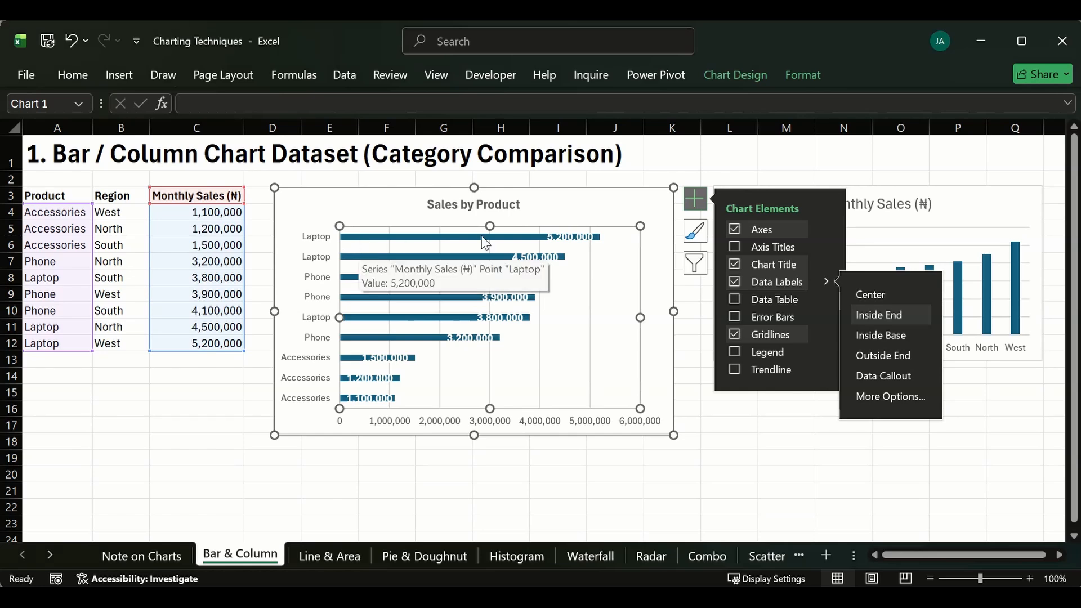
left_click(622, 200)
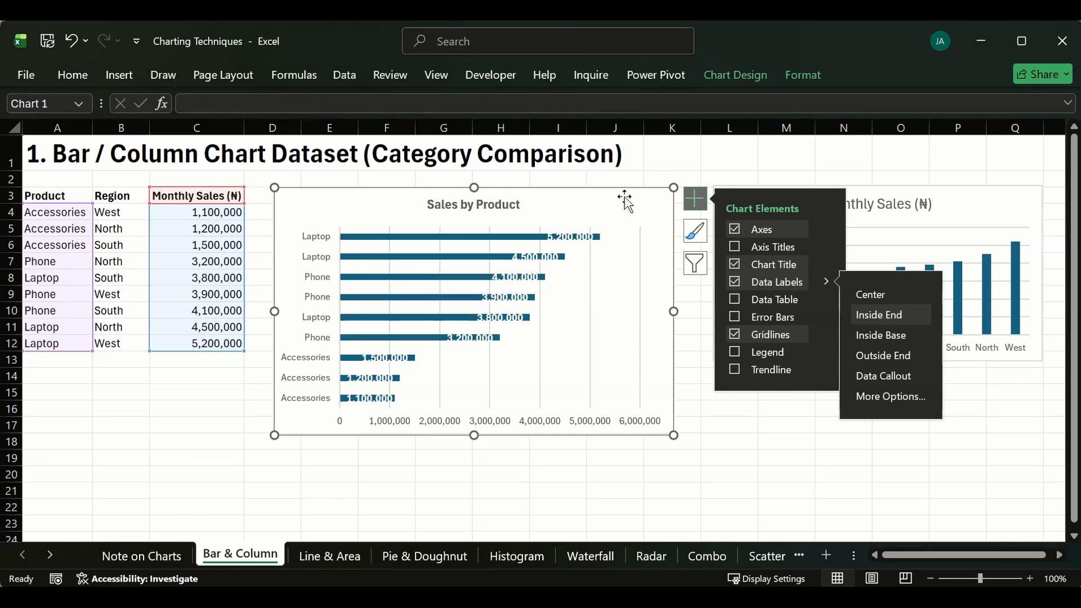
left_click(701, 163)
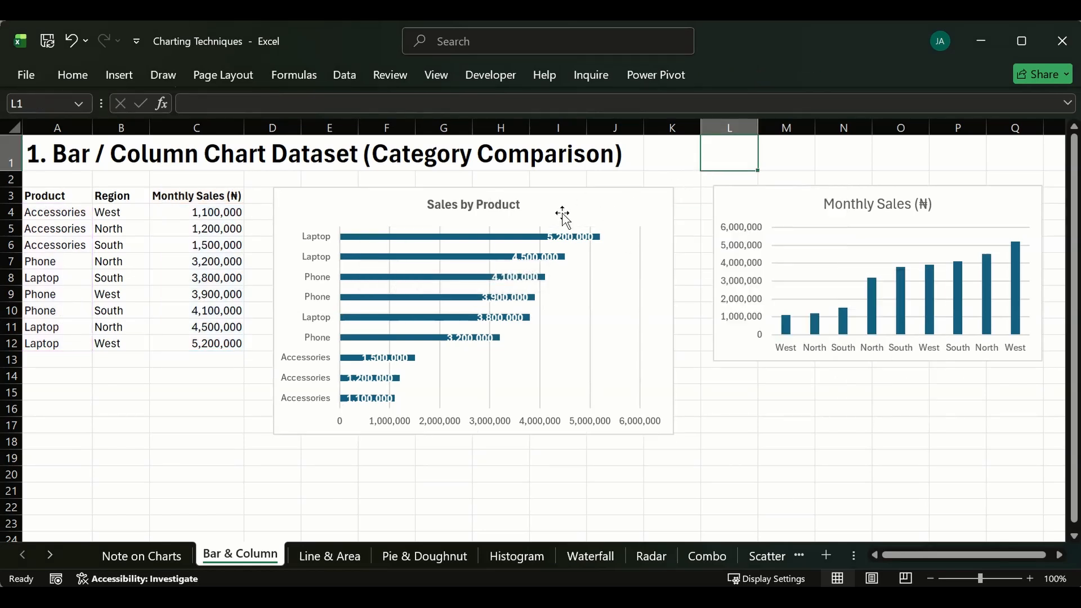
- Open the formatting options for the Sales by Product bar series and set its gap width to 75%
double_click(372, 238)
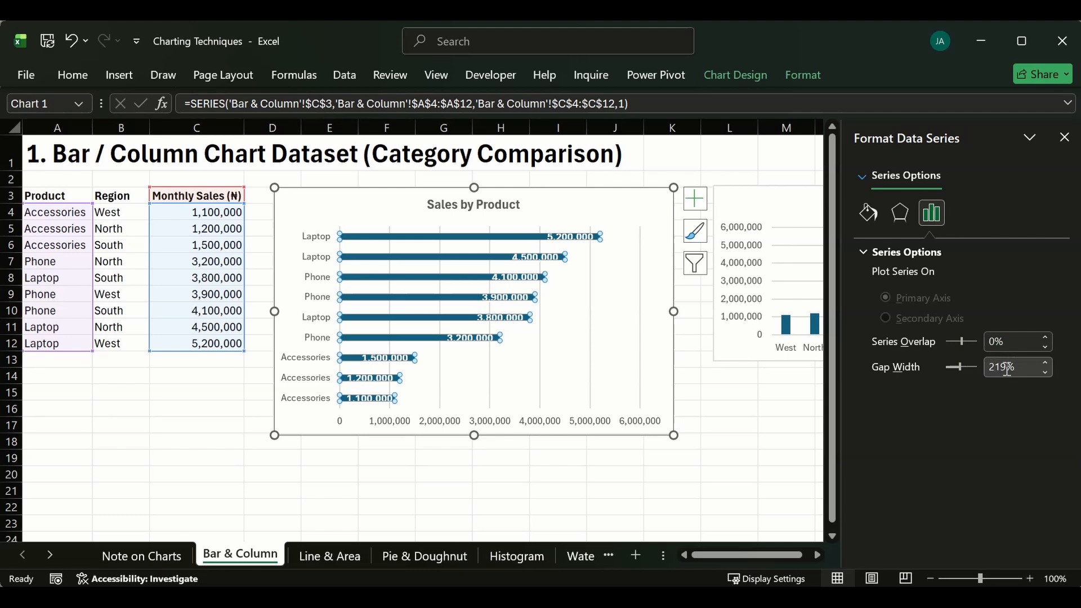
left_click_drag(1006, 368, 989, 366)
type("7")
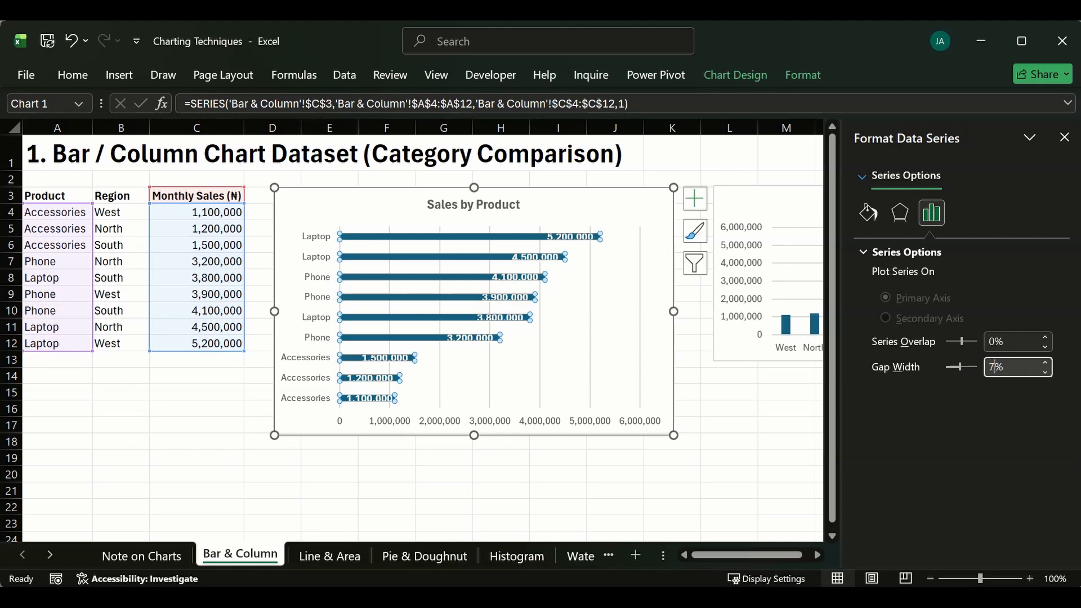
type("5")
key("Return")
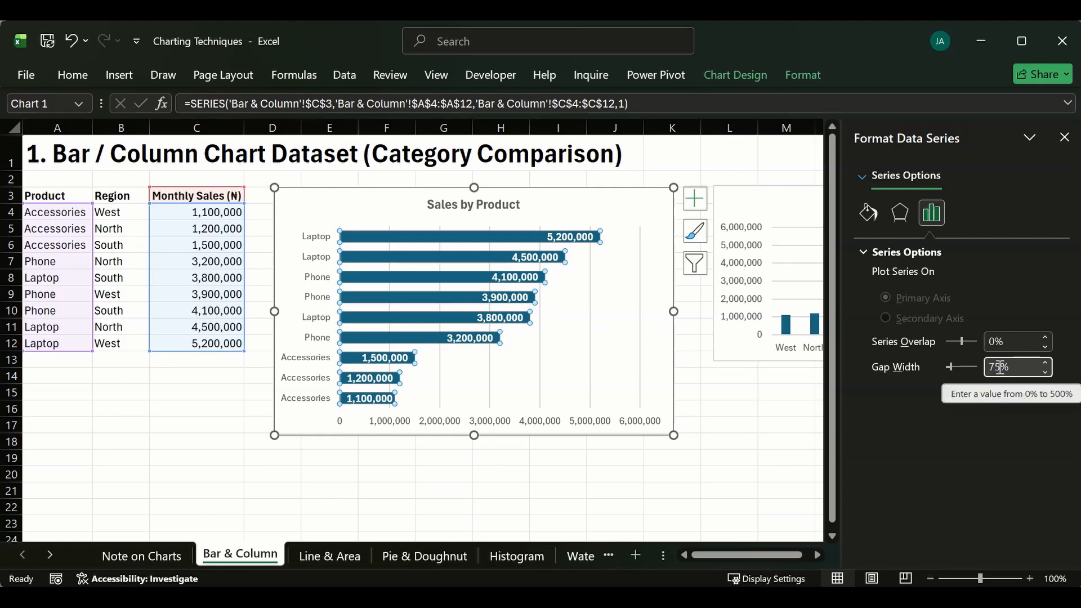
- Reduce the bar series' gap width to 50% and close the formatting pane
left_click_drag(999, 367, 983, 364)
type("50")
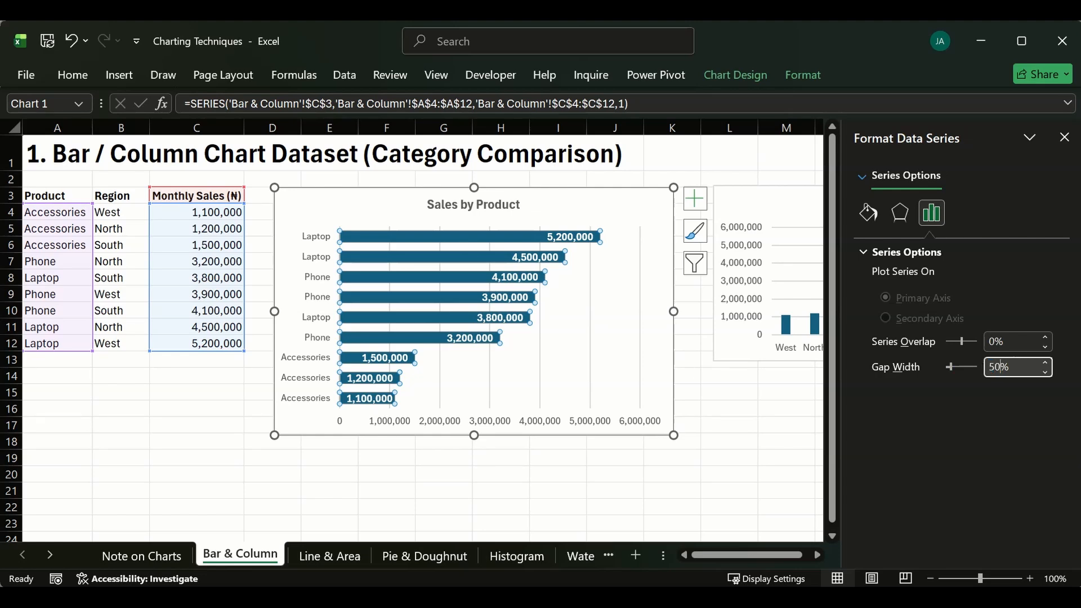
key("Return")
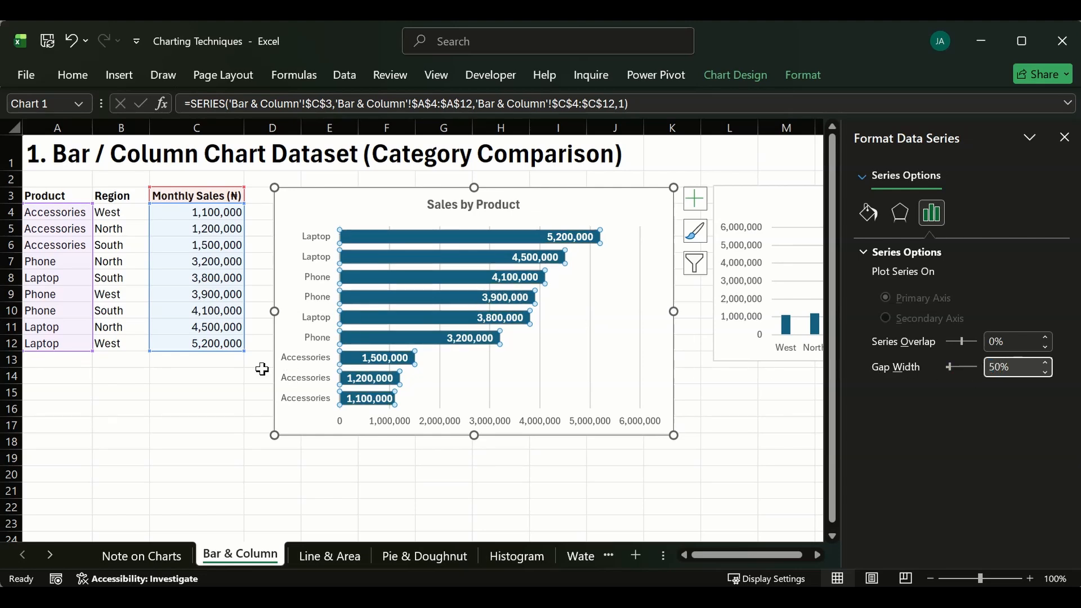
left_click(202, 402)
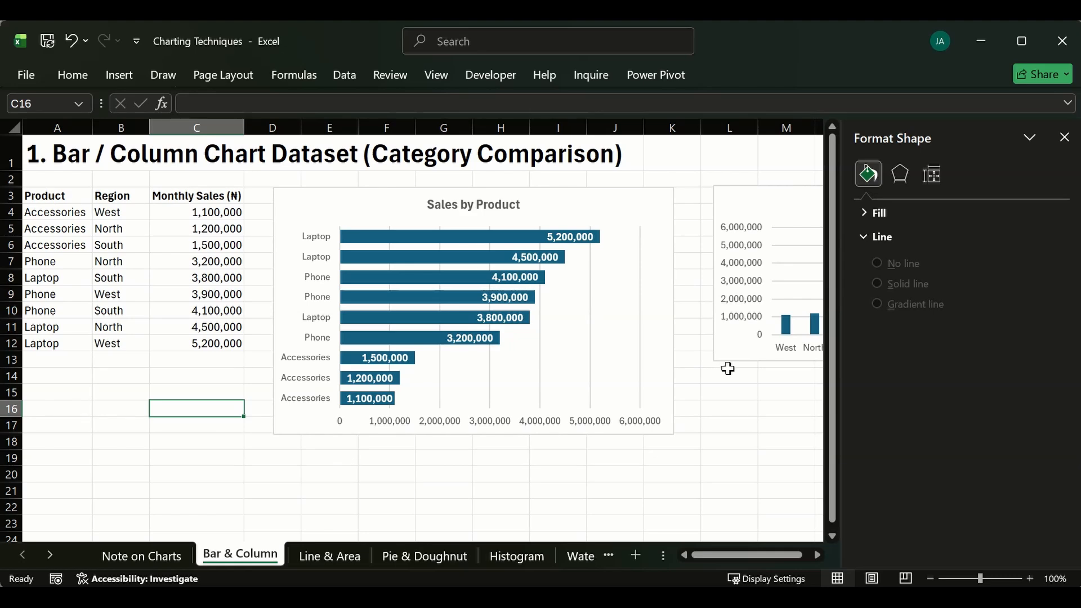
left_click(708, 383)
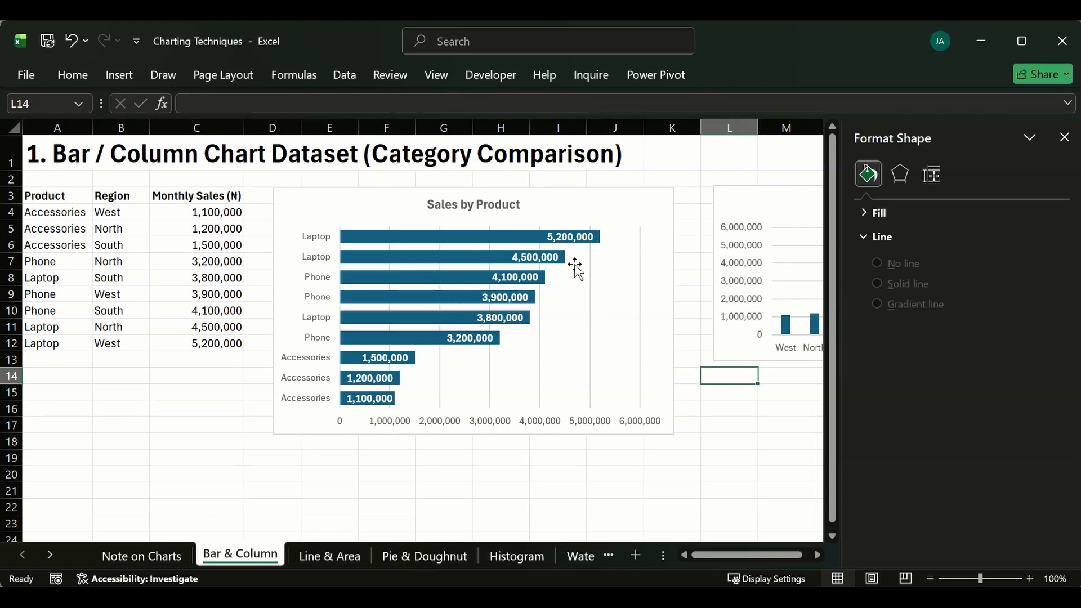
left_click(578, 239)
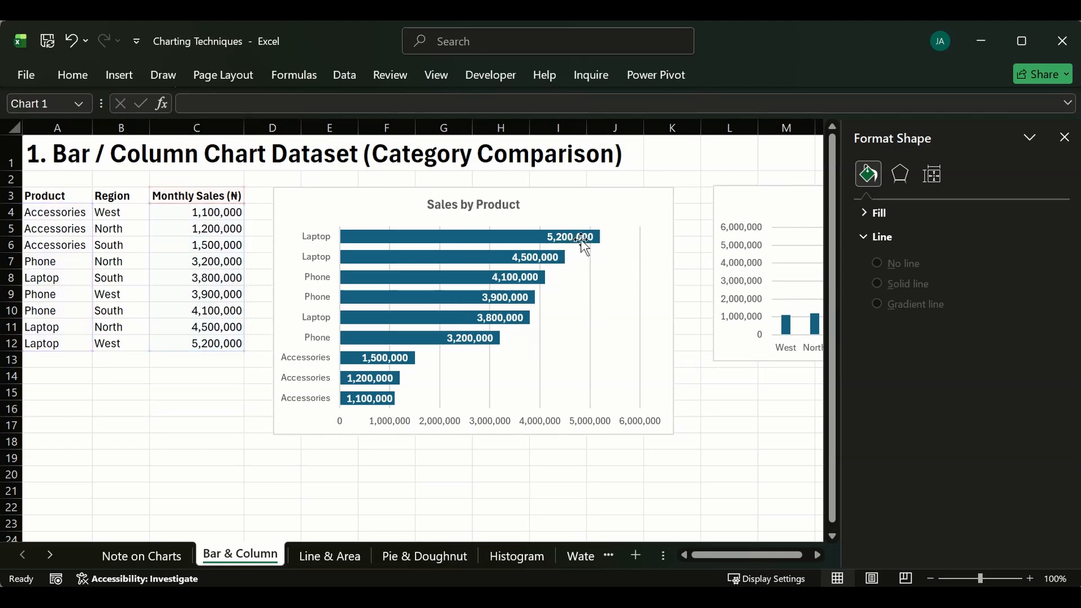
left_click(615, 241)
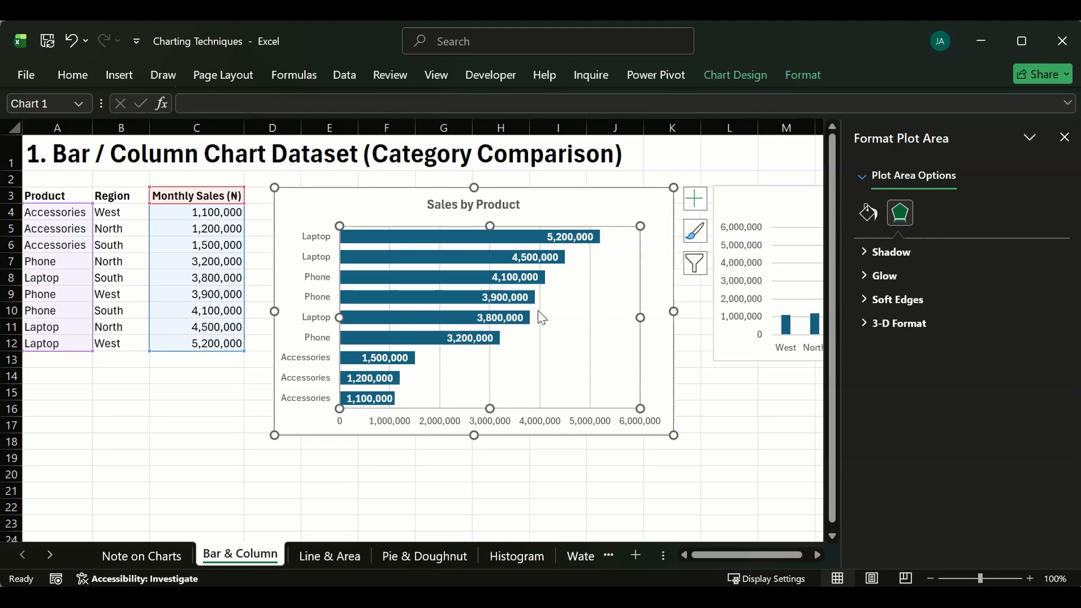
left_click(583, 210)
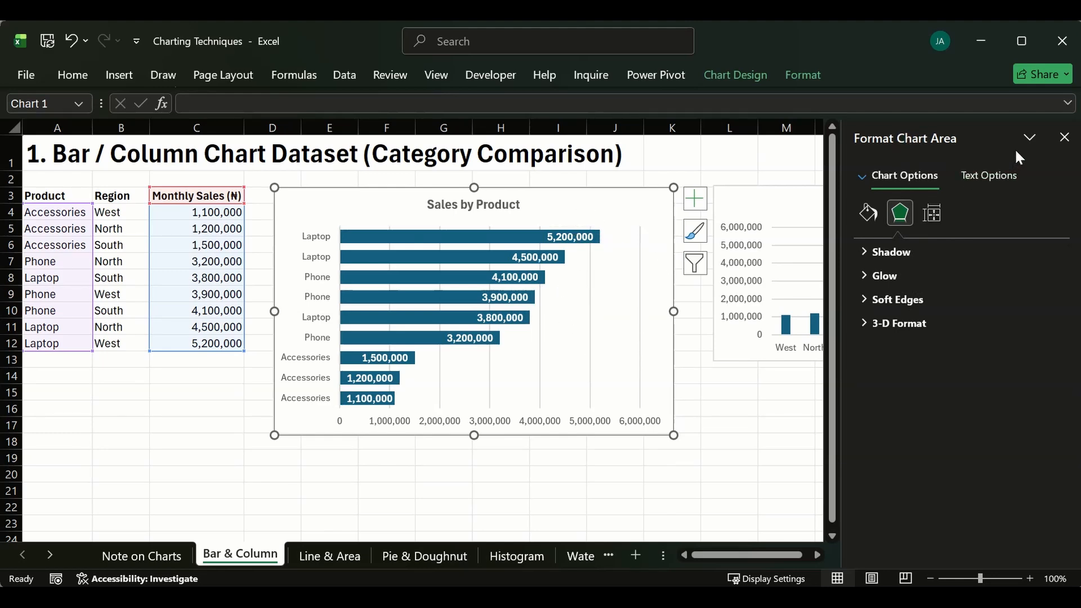
left_click(1064, 138)
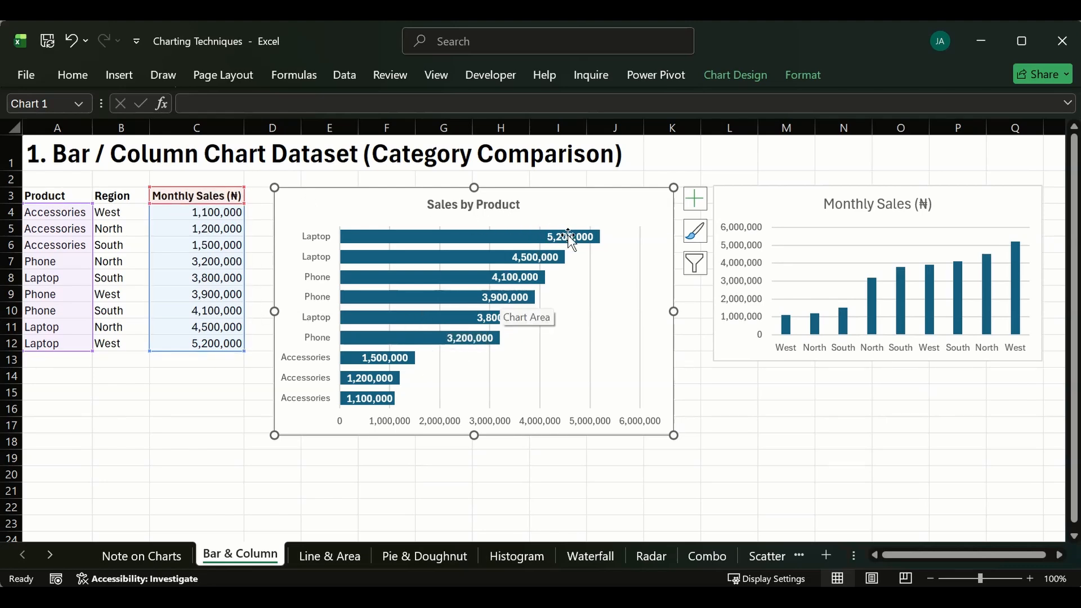
- Format the Monthly Sales values in C4:C12 as Currency with the $ symbol and no decimal places
left_click(177, 210)
left_click_drag(188, 210, 167, 341)
key("ctrl+1")
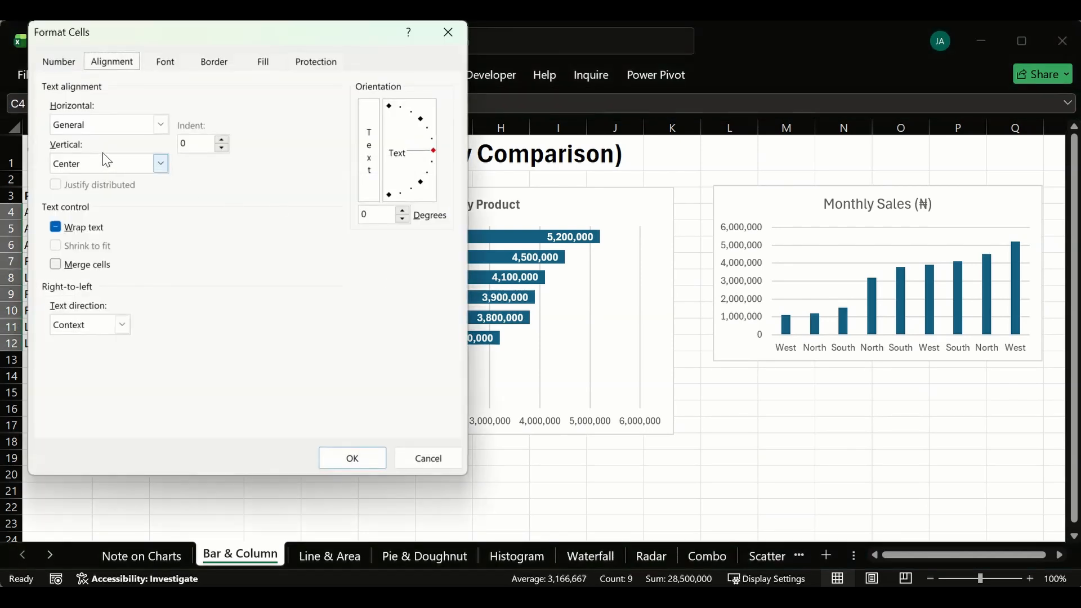
left_click(72, 63)
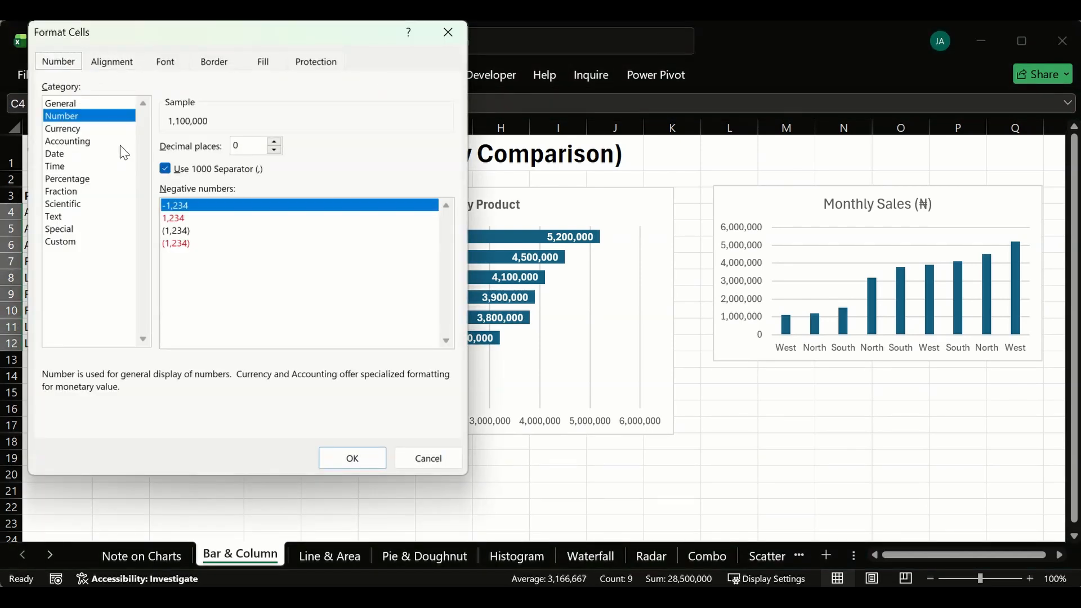
left_click(96, 130)
left_click(352, 458)
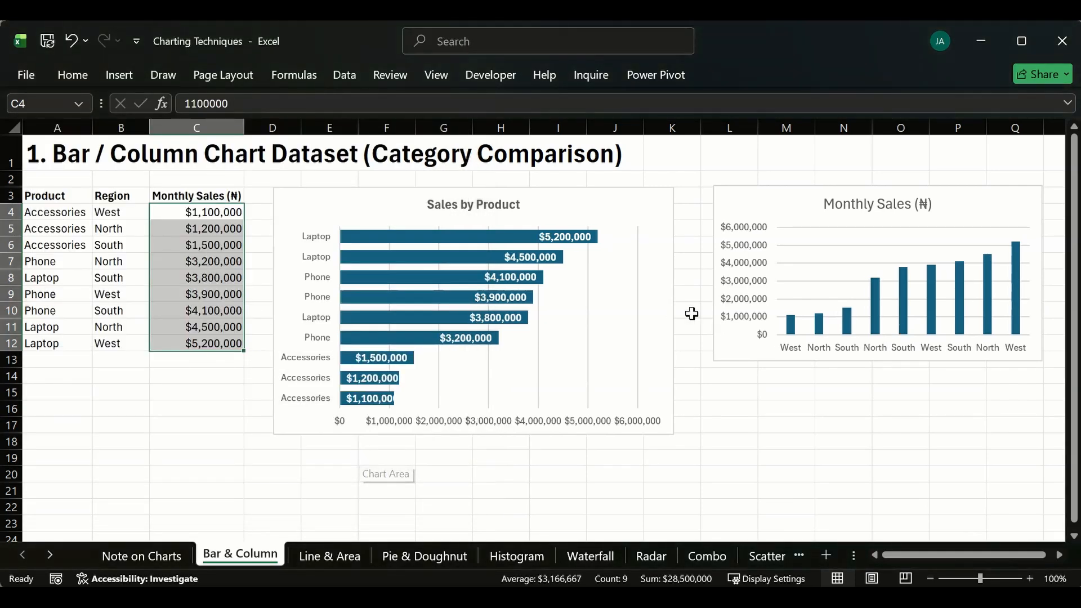
left_click(725, 376)
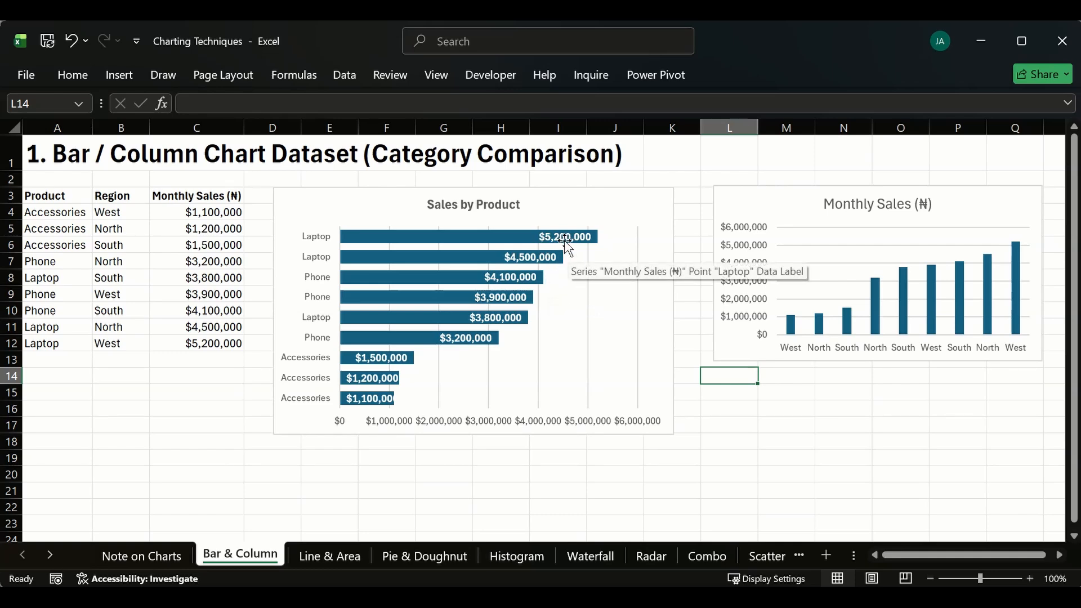
left_click(620, 218)
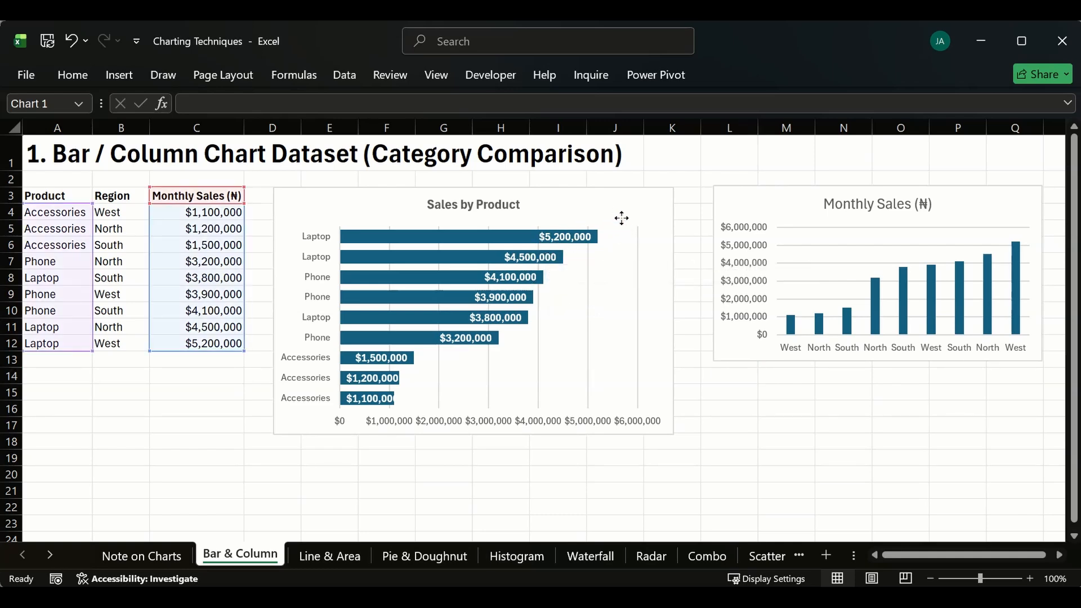
left_click(711, 405)
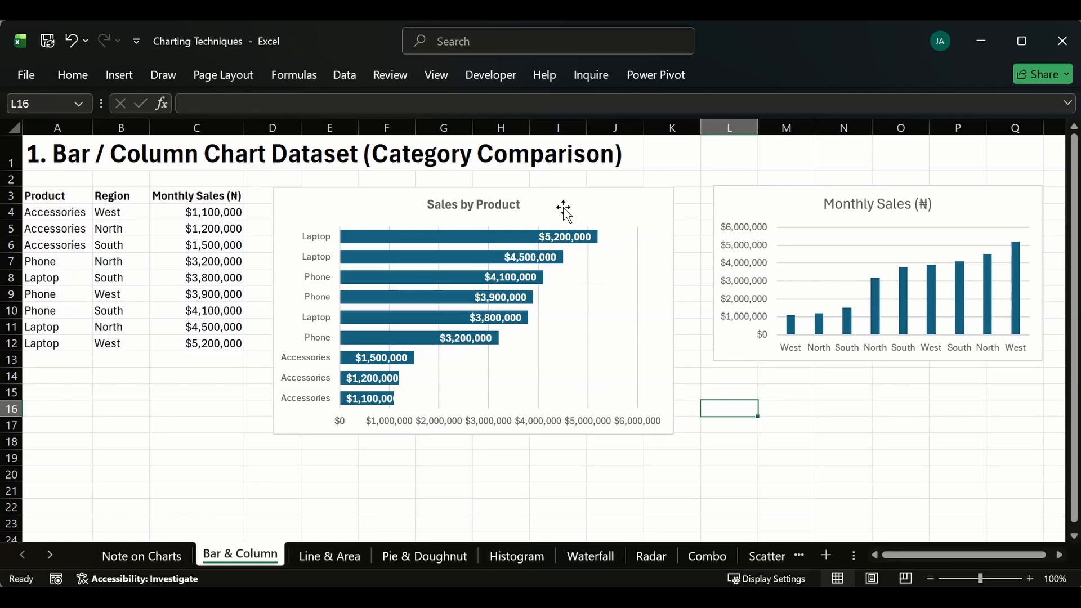
left_click(603, 209)
left_click(705, 391)
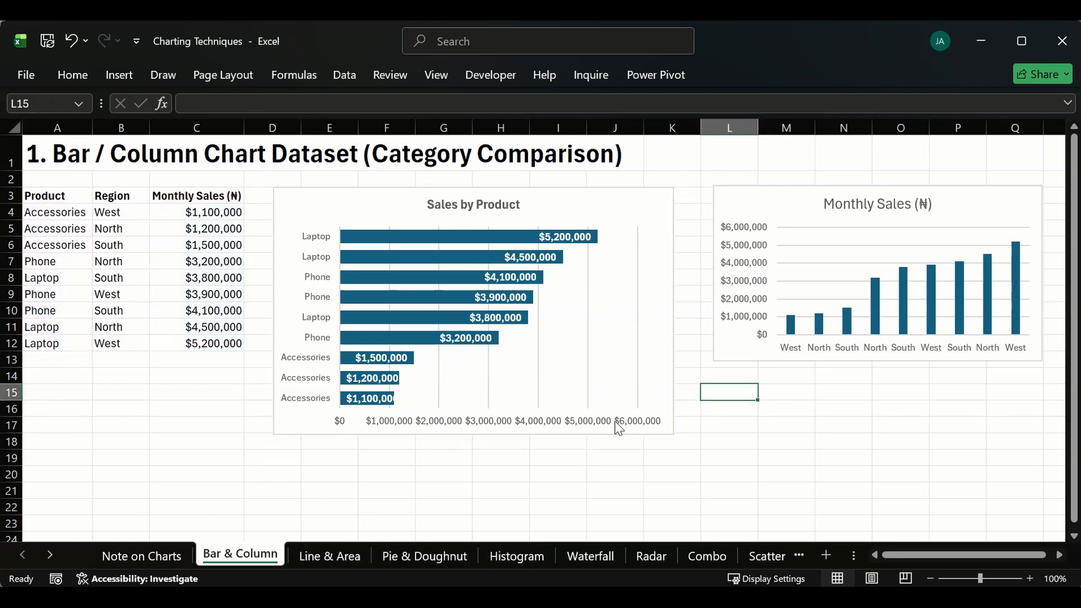
left_click(576, 212)
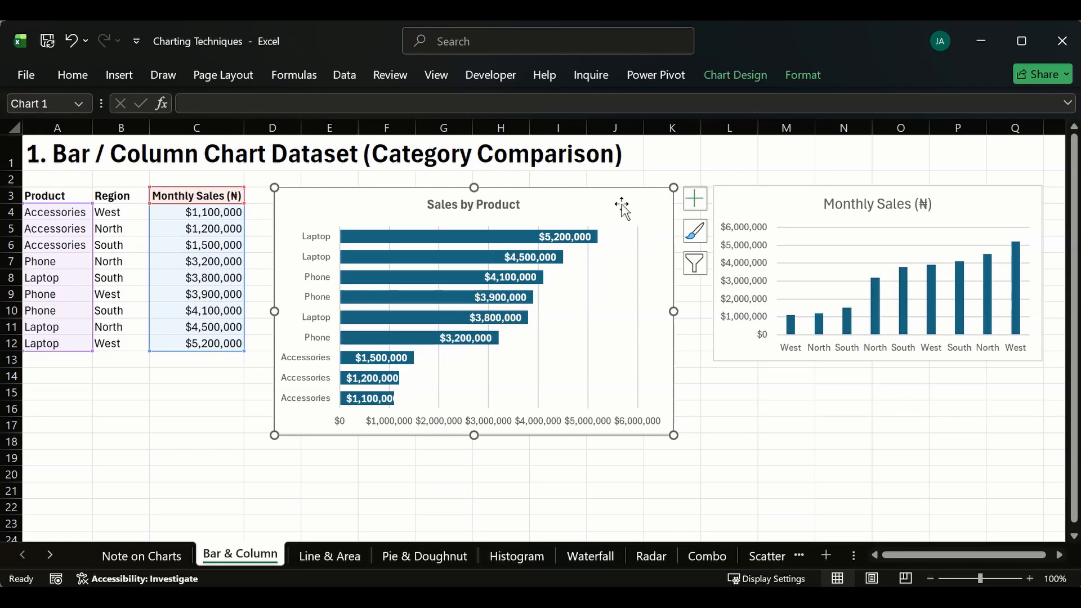
left_click(637, 180)
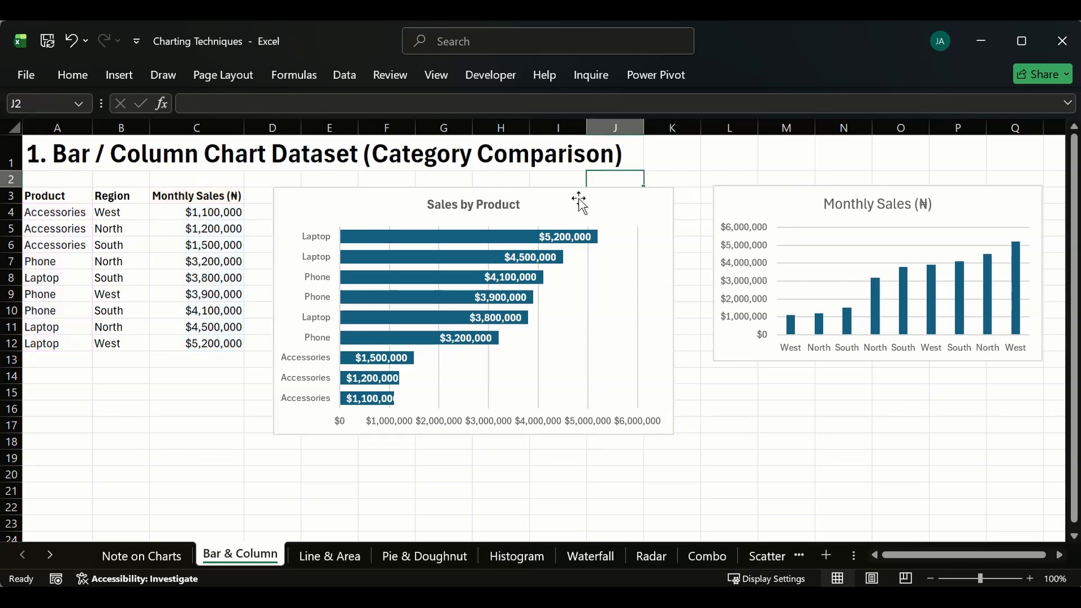
left_click(402, 424)
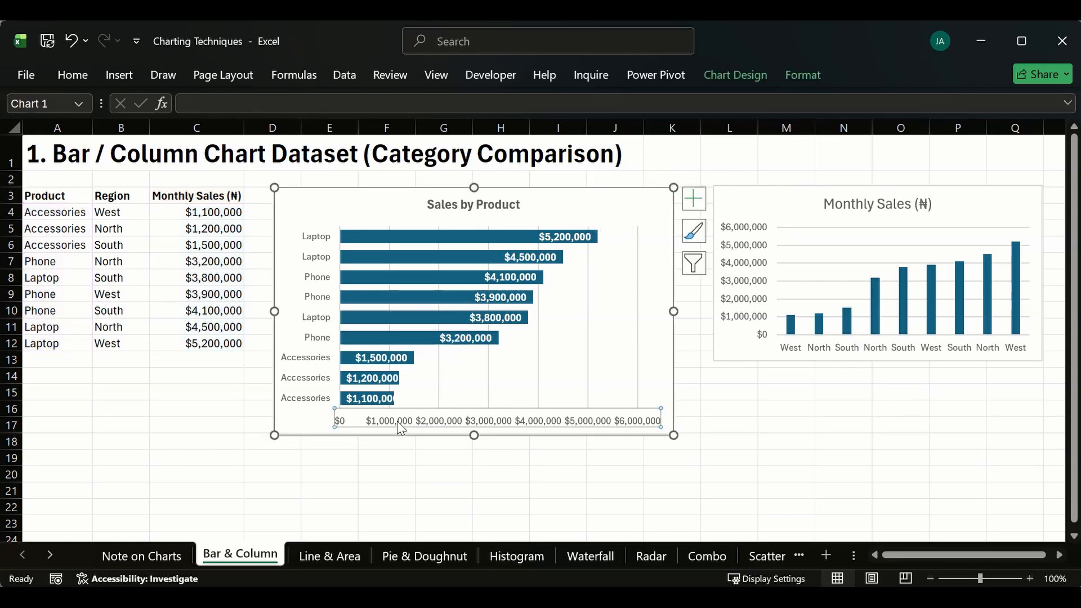
left_click(608, 225)
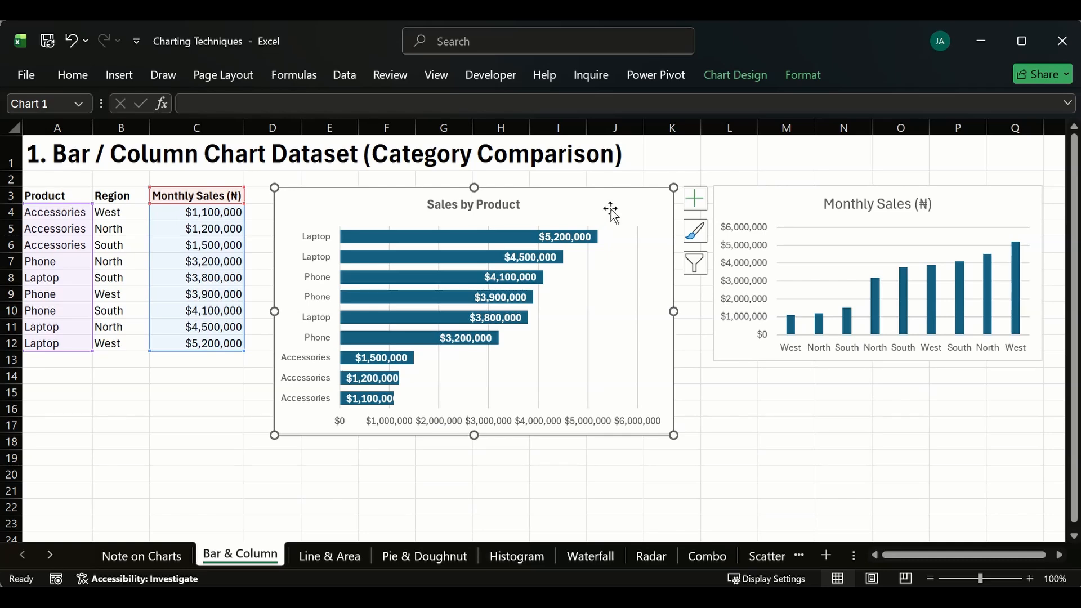
left_click(626, 178)
left_click(697, 178)
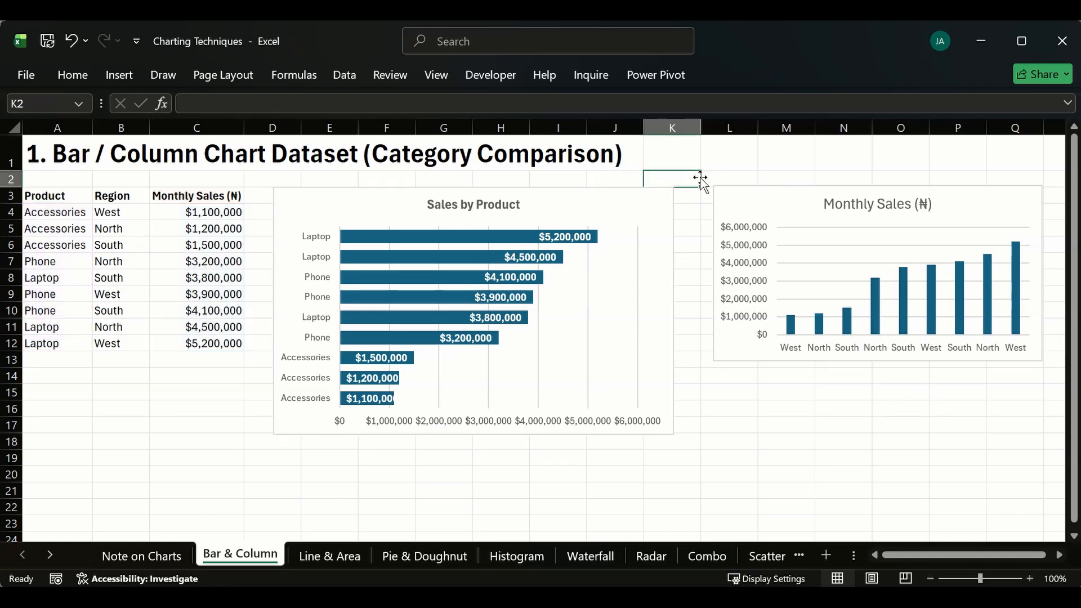
left_click(626, 201)
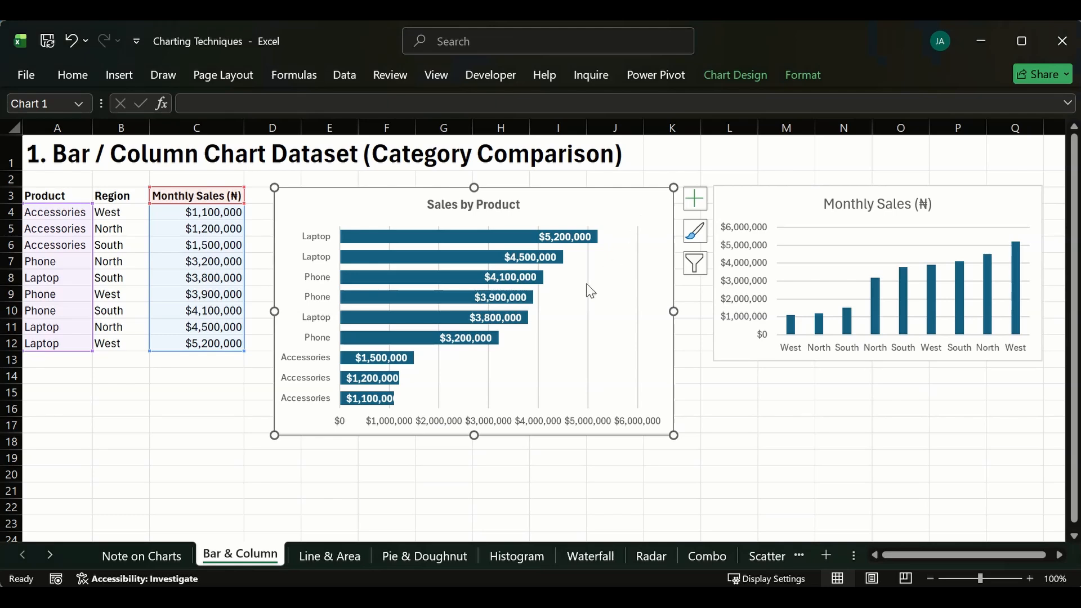
mouse_move(468, 264)
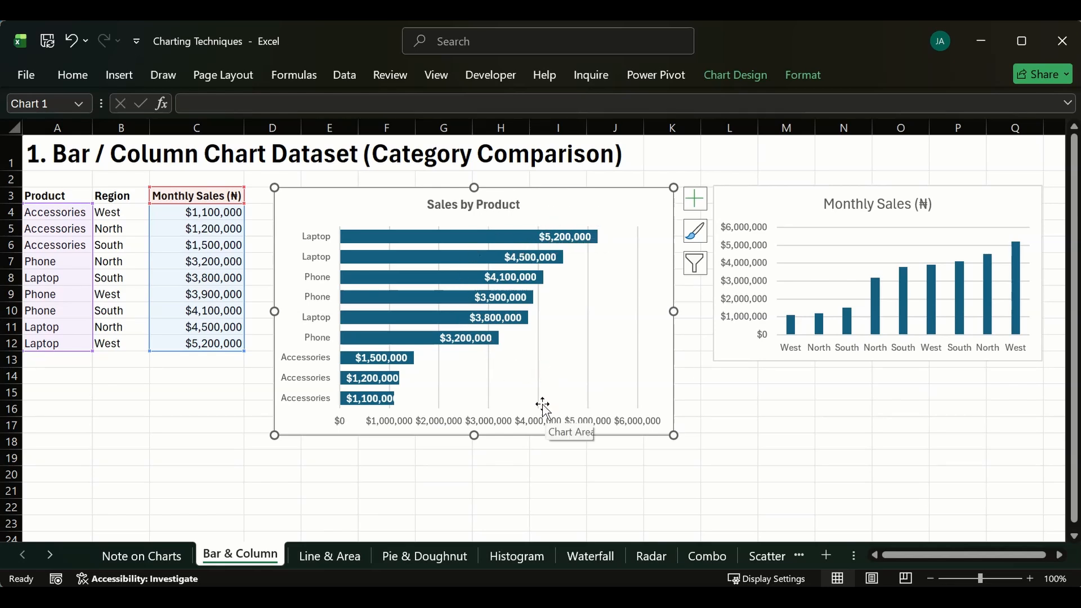
left_click(519, 420)
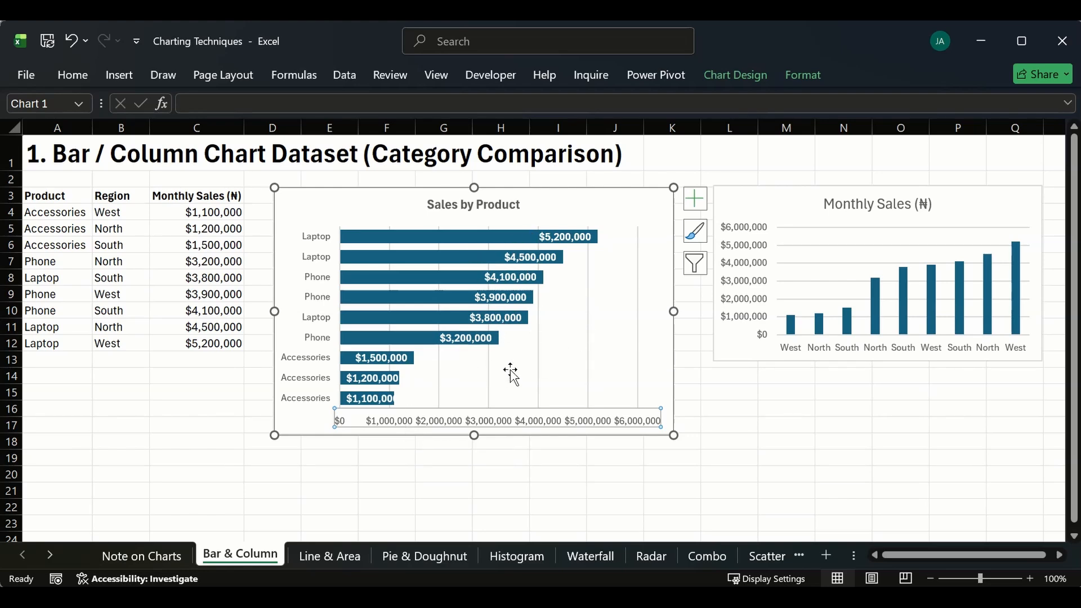
left_click(590, 304)
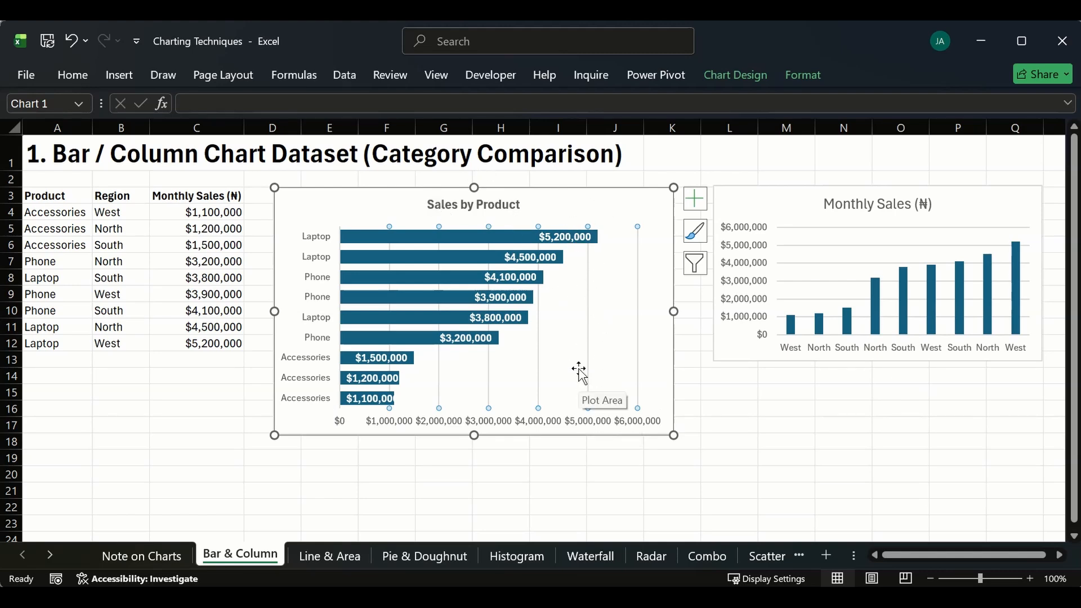
left_click(755, 429)
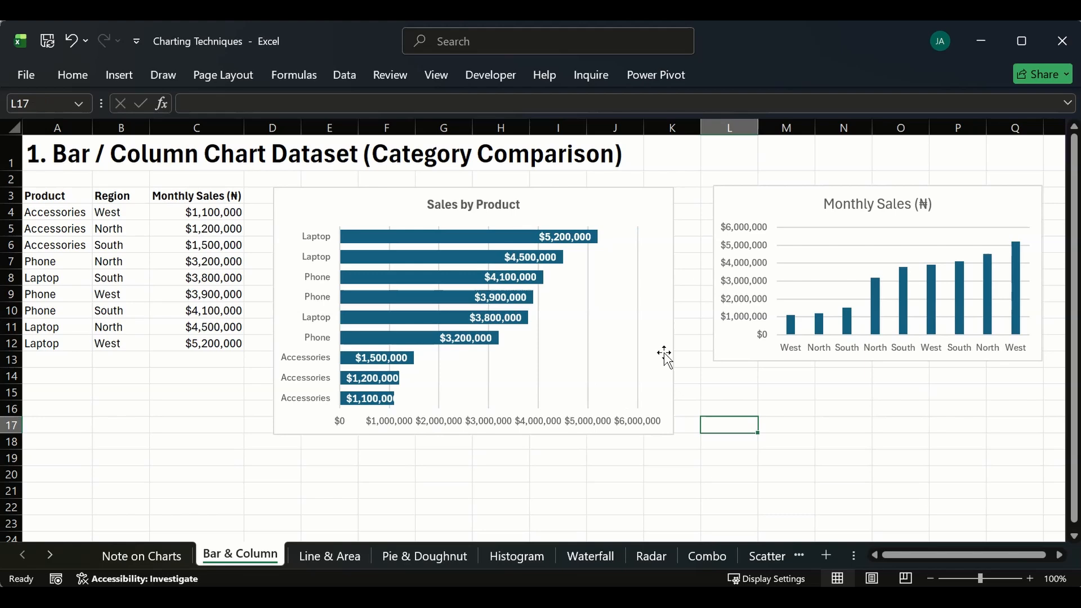
left_click(588, 303)
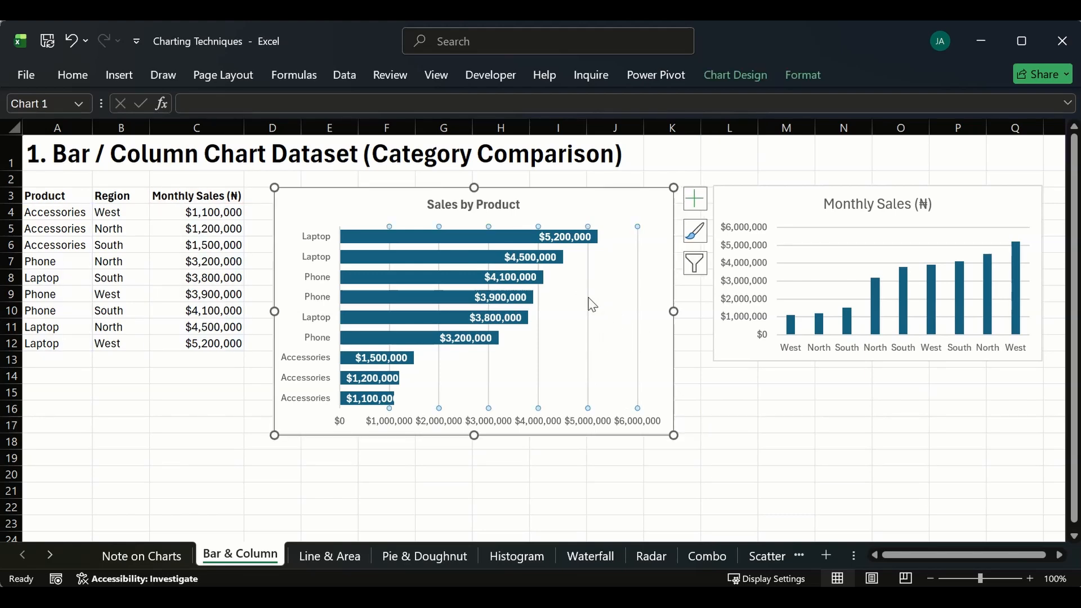
left_click(759, 392)
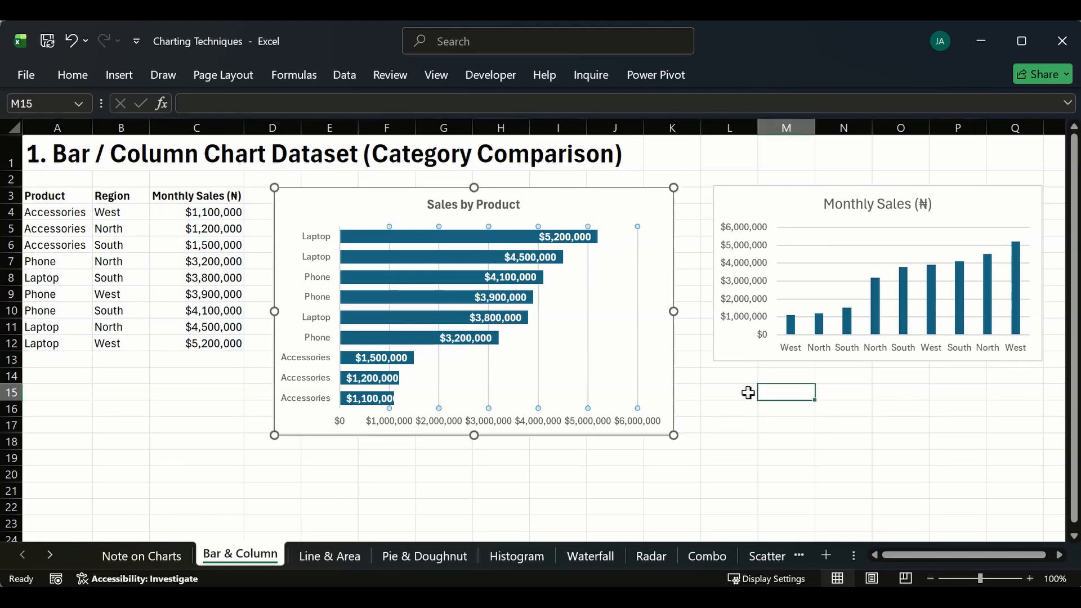
left_click(639, 343)
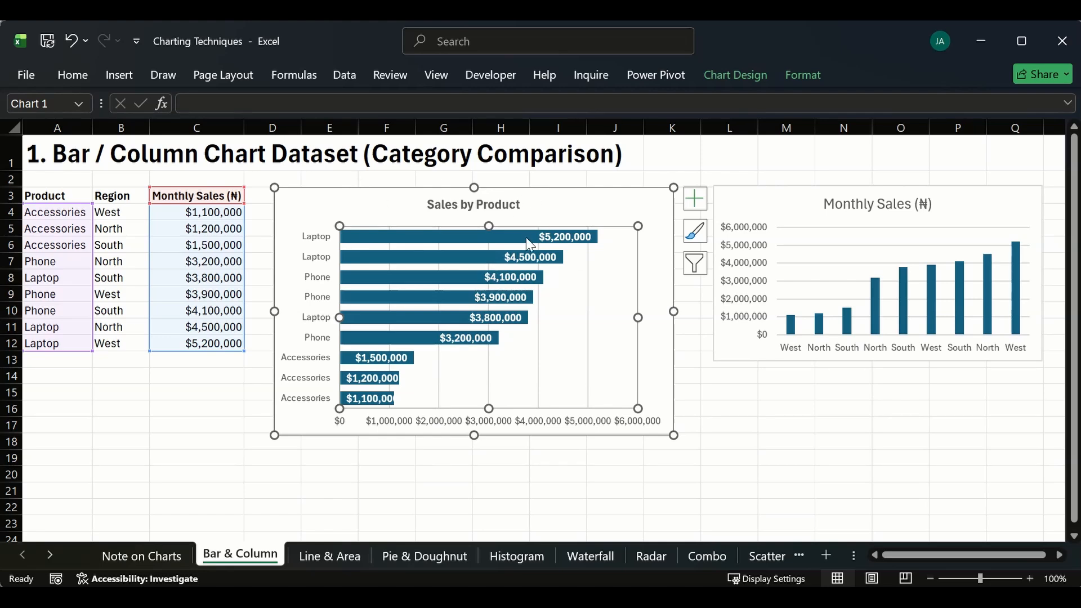
- Try deleting the vertical gridlines of the Sales by Product chart and undo the deletion
left_click(588, 356)
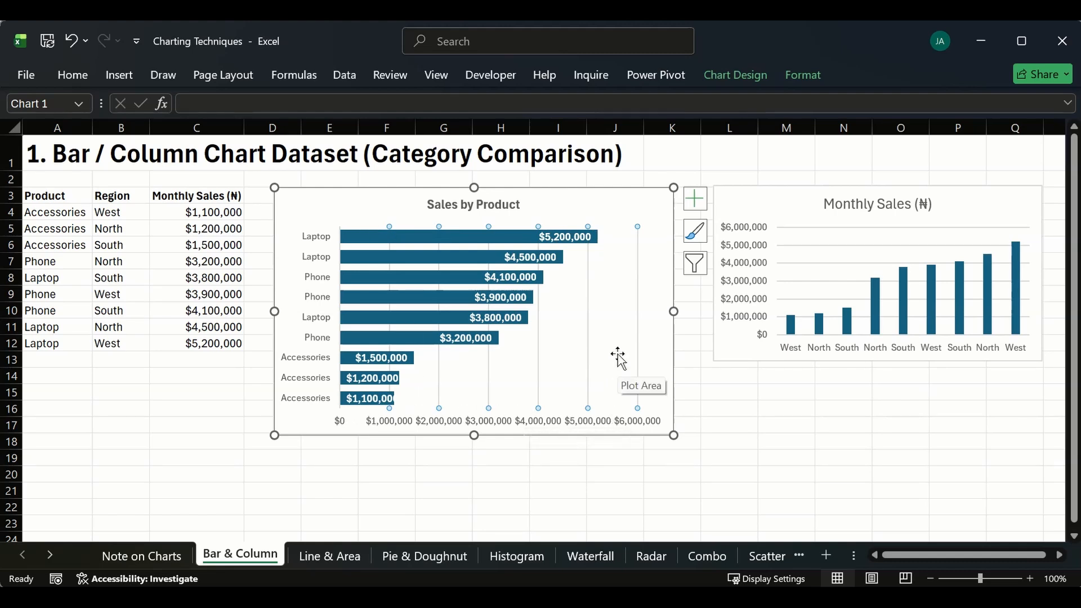
left_click(642, 326)
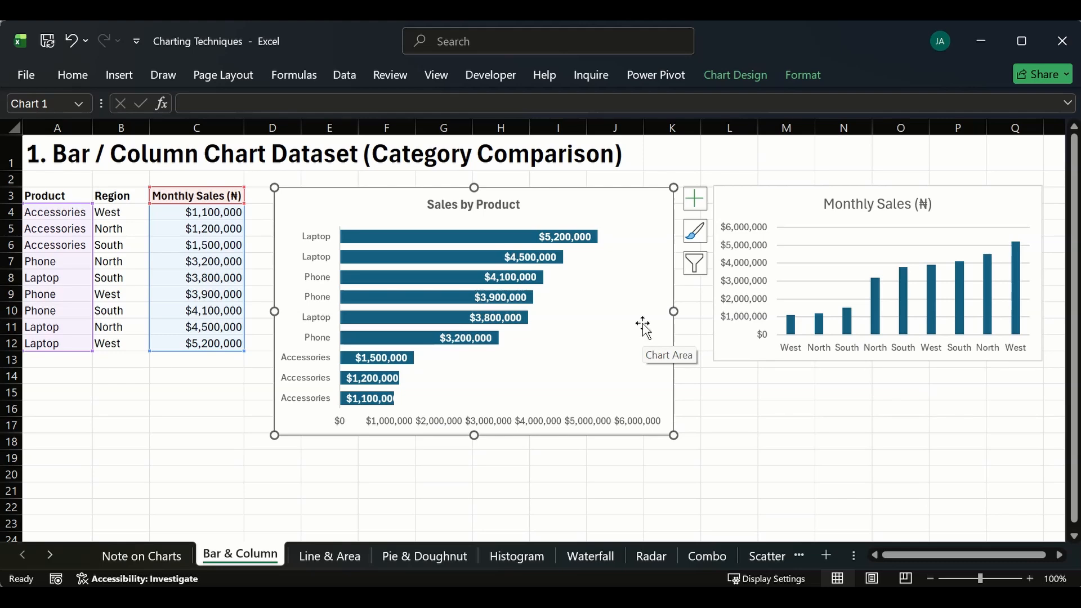
key("ctrl+z")
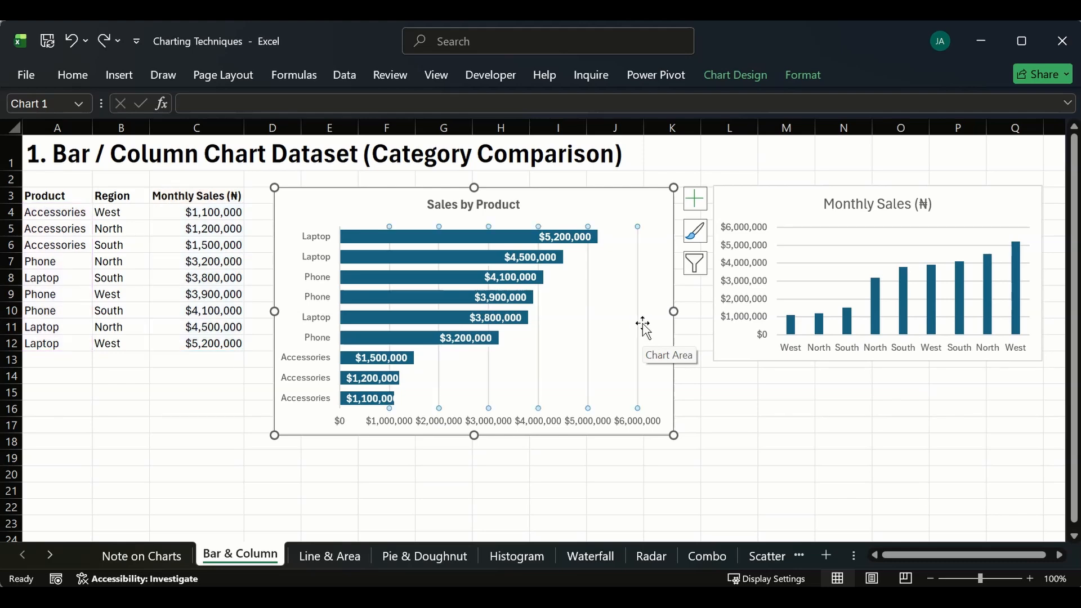
- Turn off the Gridlines chart element for the Sales by Product chart
left_click(693, 206)
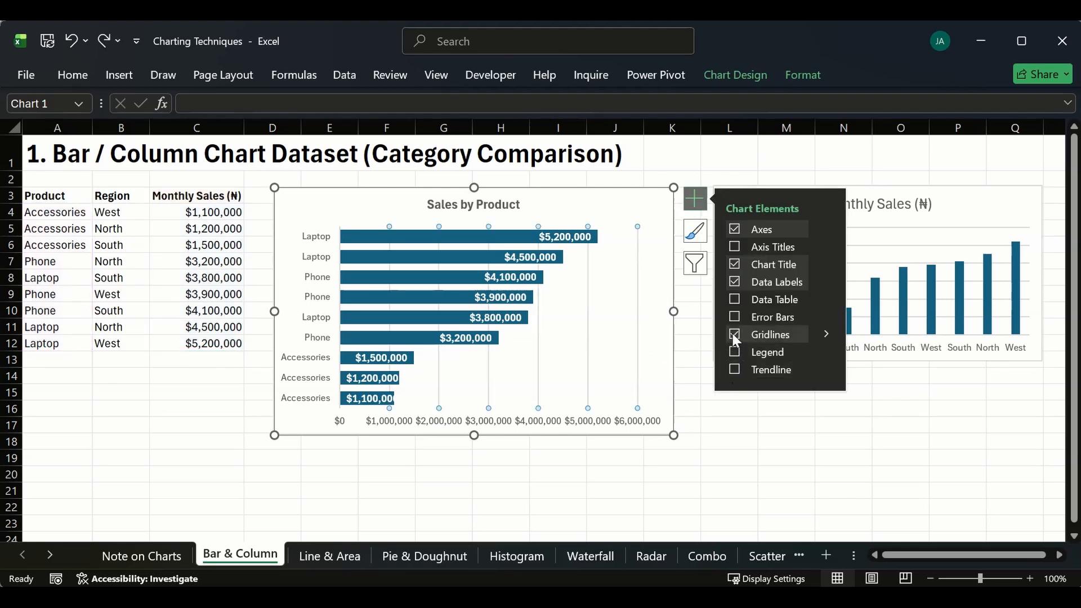
left_click(733, 333)
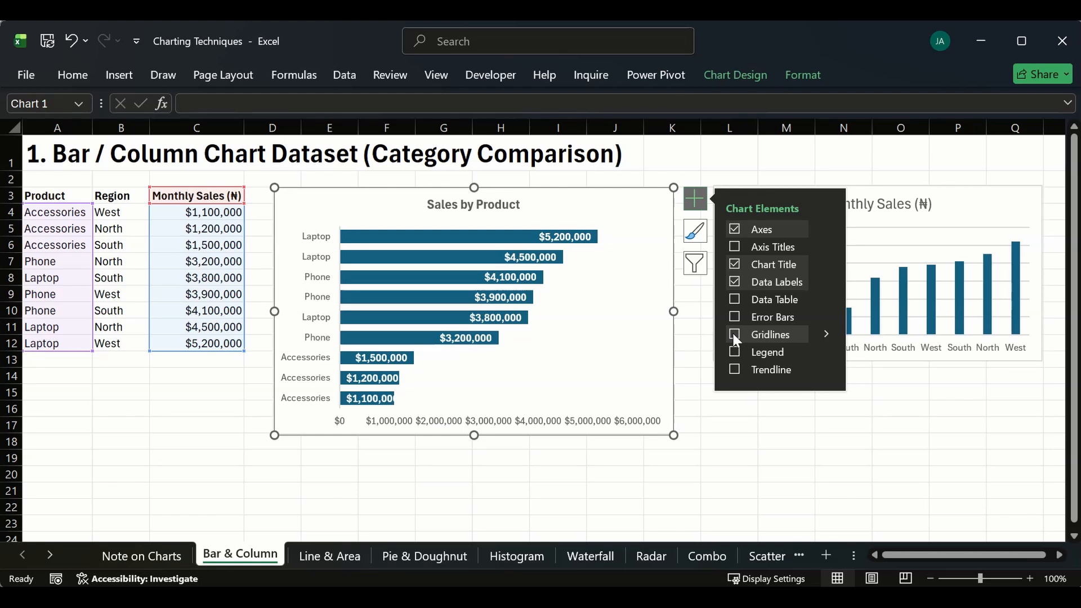
left_click(727, 441)
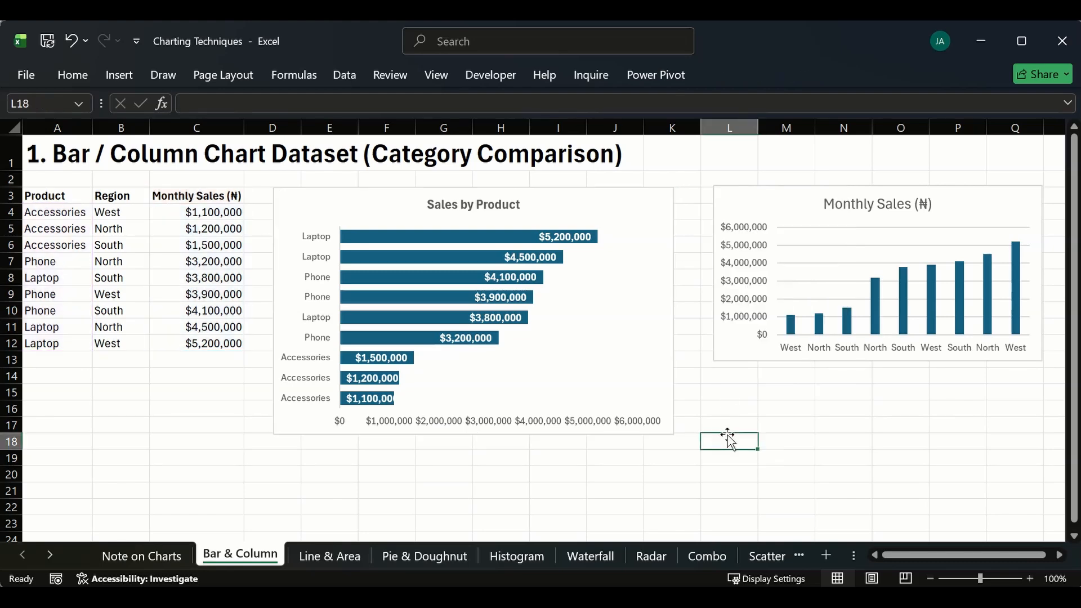
- Make the Sales by Product chart taller, extending its lower edge to the end of row 19, and delete its horizontal value axis
left_click(471, 434)
left_click_drag(473, 434, 487, 465)
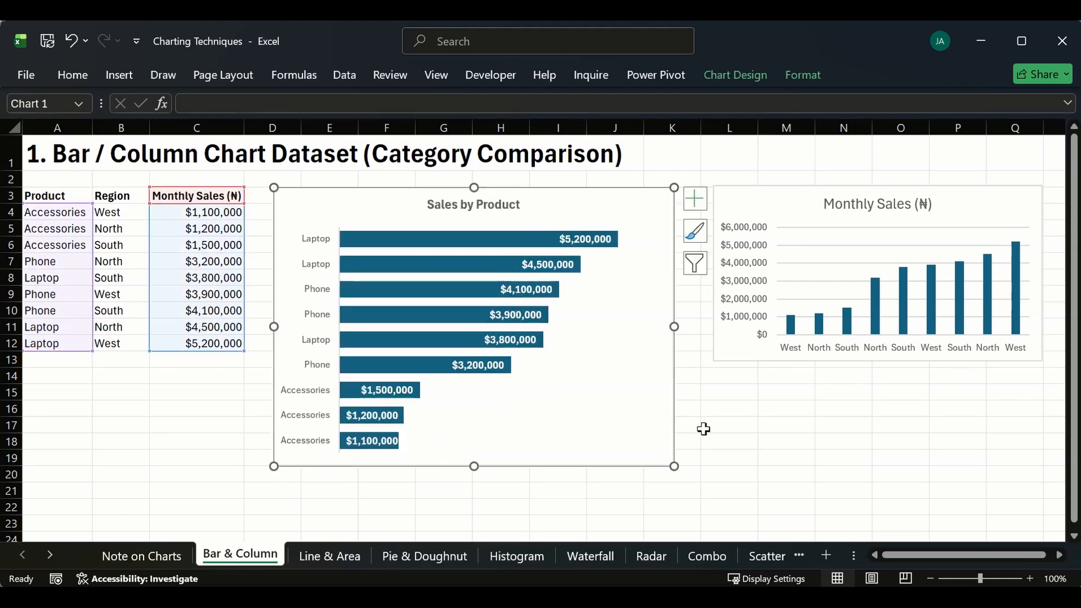
left_click(788, 409)
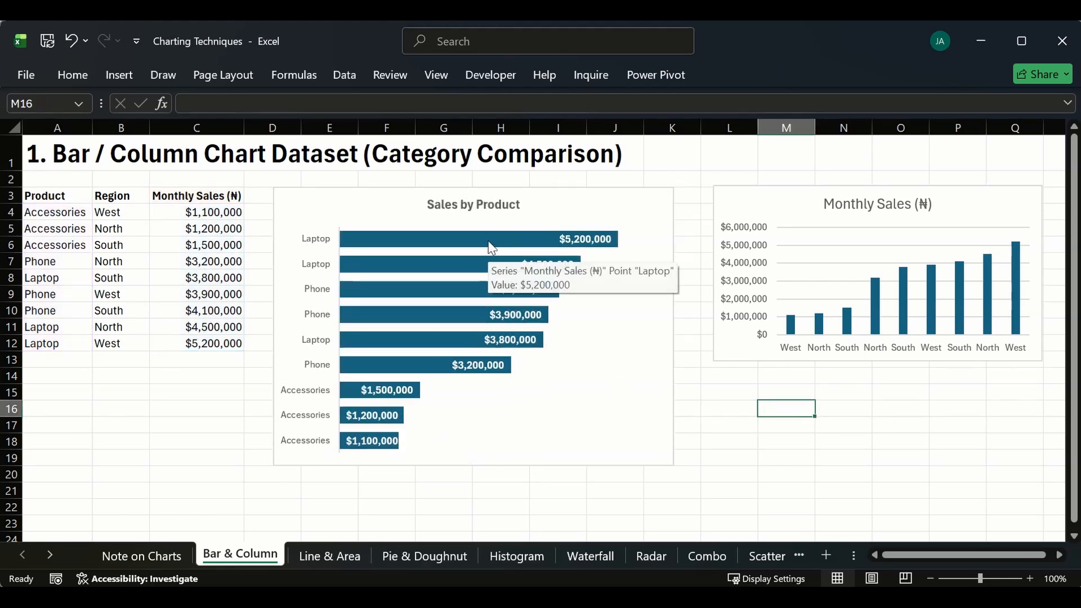
- Undo the deletion of the horizontal value axis in the Sales by Product chart
left_click(443, 322)
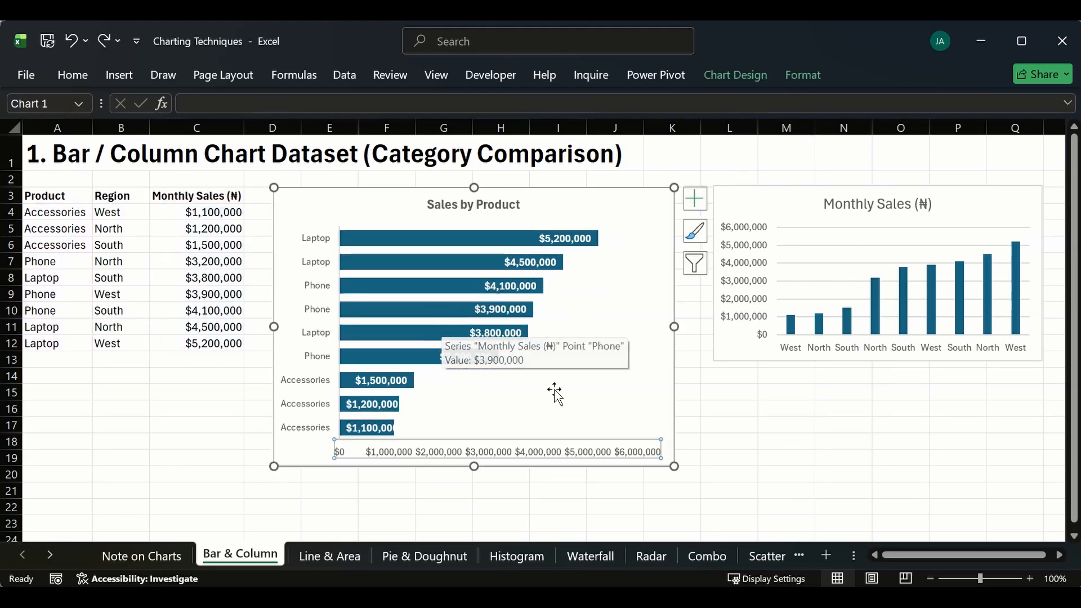
left_click(688, 440)
left_click(634, 457)
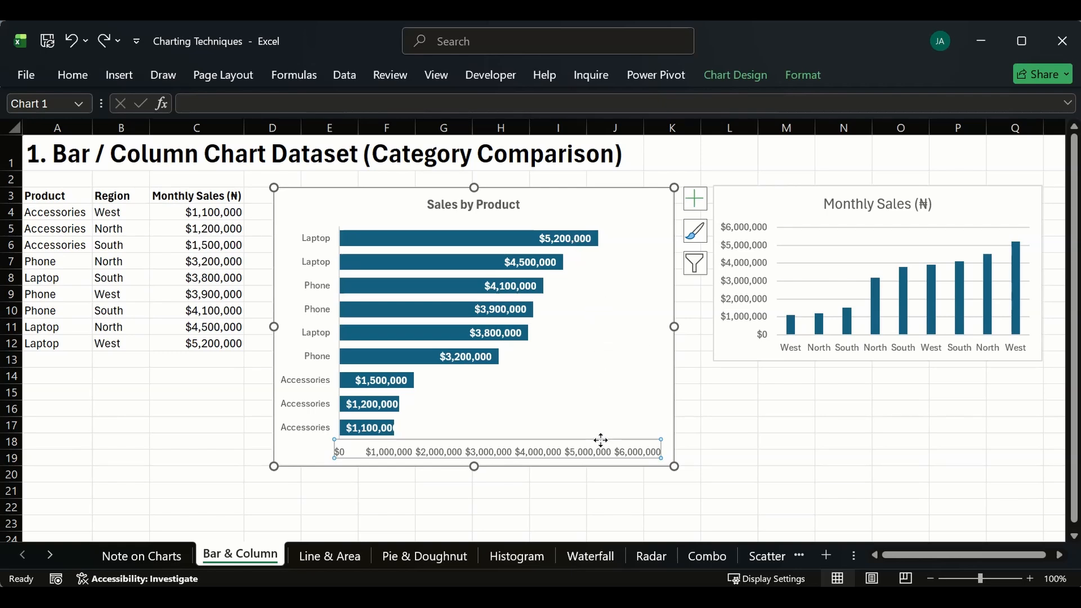
left_click(791, 473)
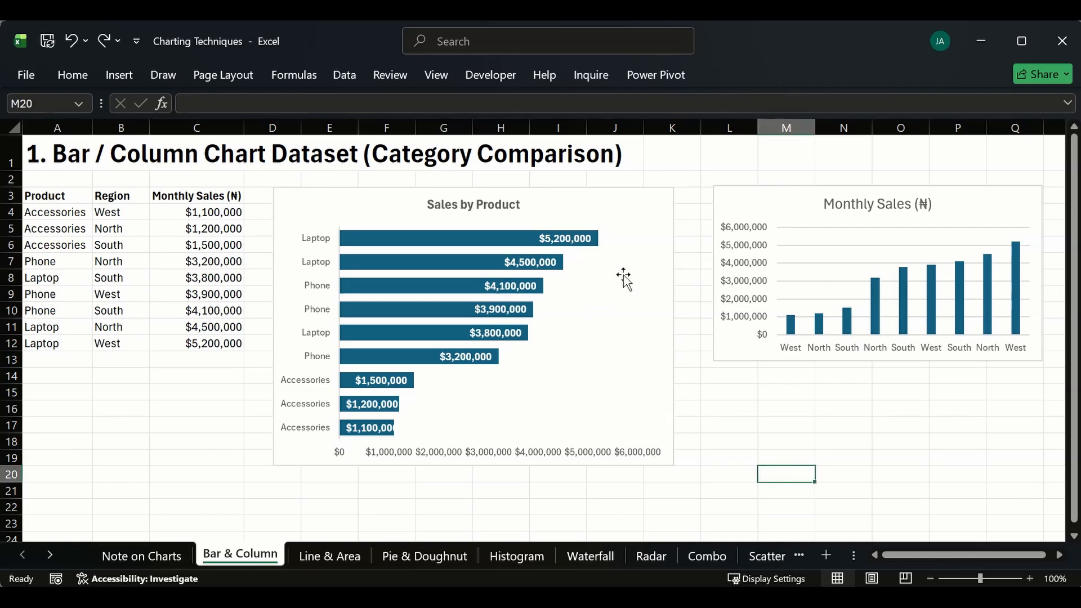
- Add axis titles to both axes of the Sales by Product chart
left_click(366, 208)
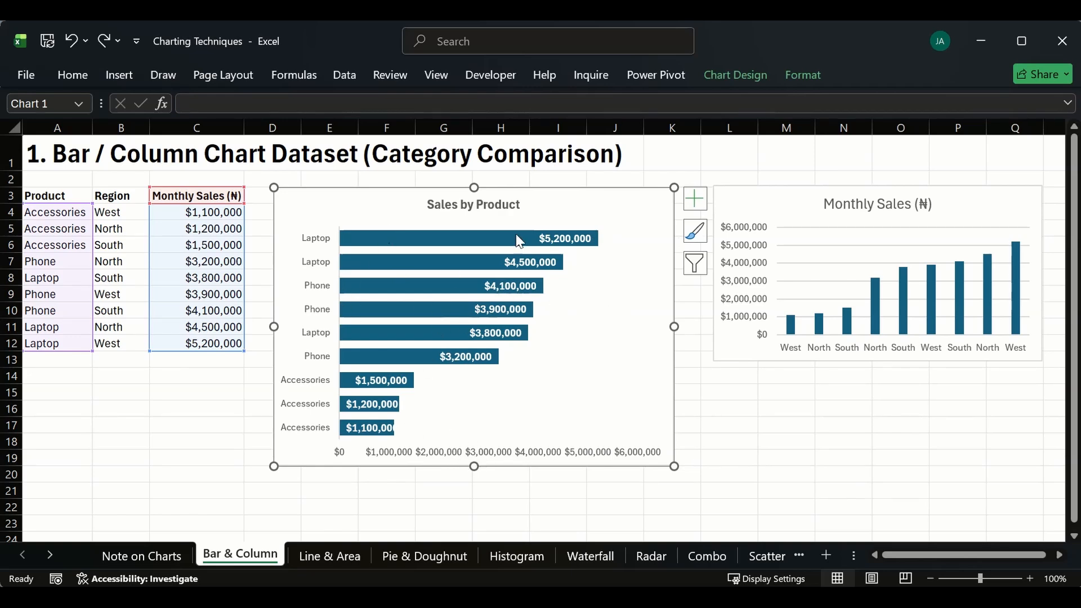
left_click(689, 202)
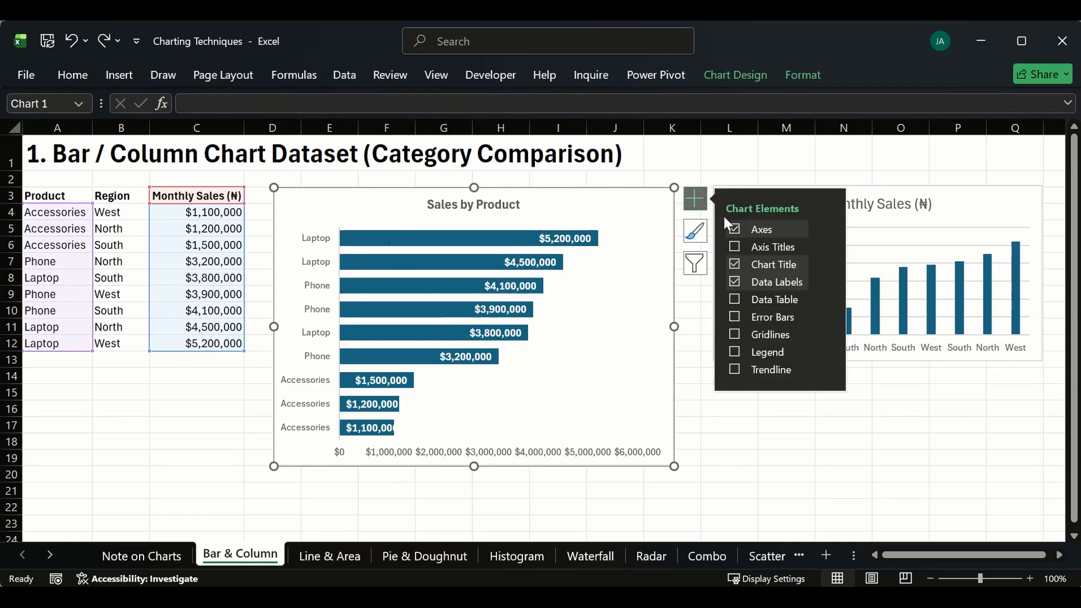
left_click(735, 246)
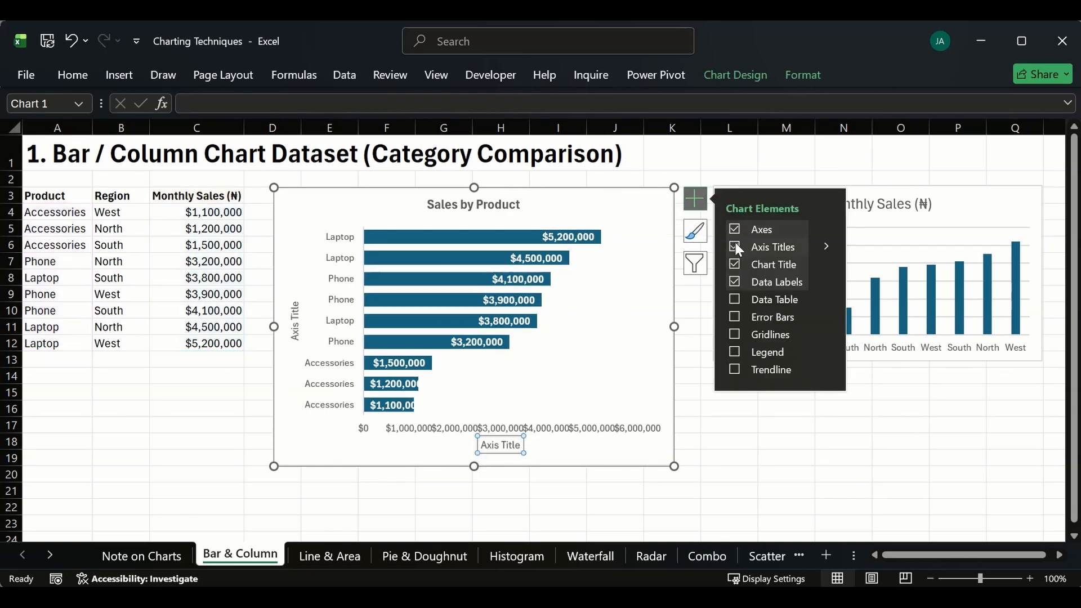
- Change the horizontal value axis title of the Sales by Product chart to "Monthly Sales"
left_click(503, 446)
double_click(512, 446)
triple_click(516, 448)
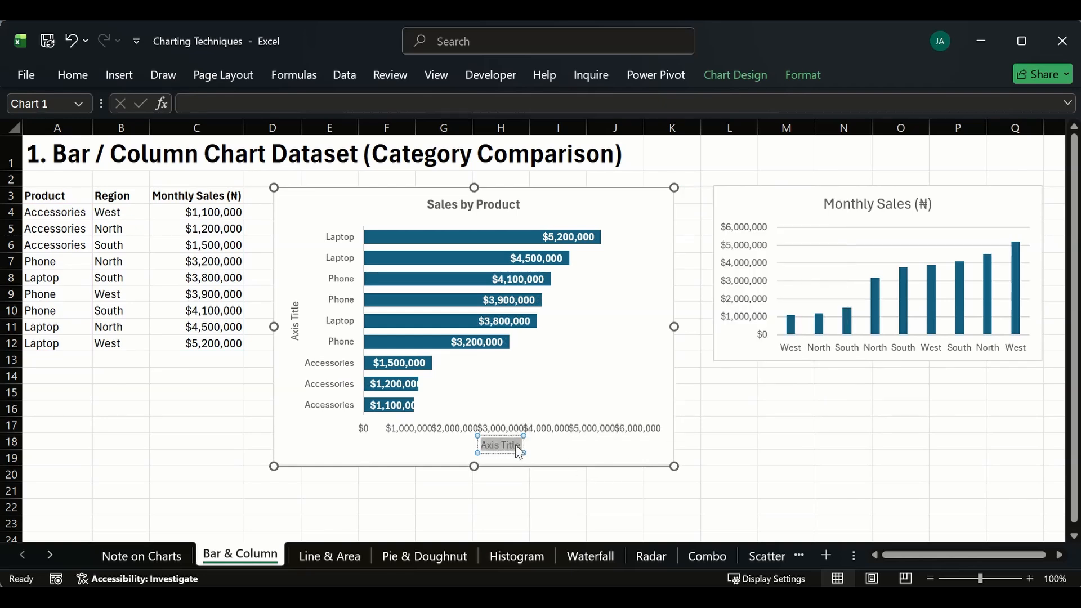
type("S")
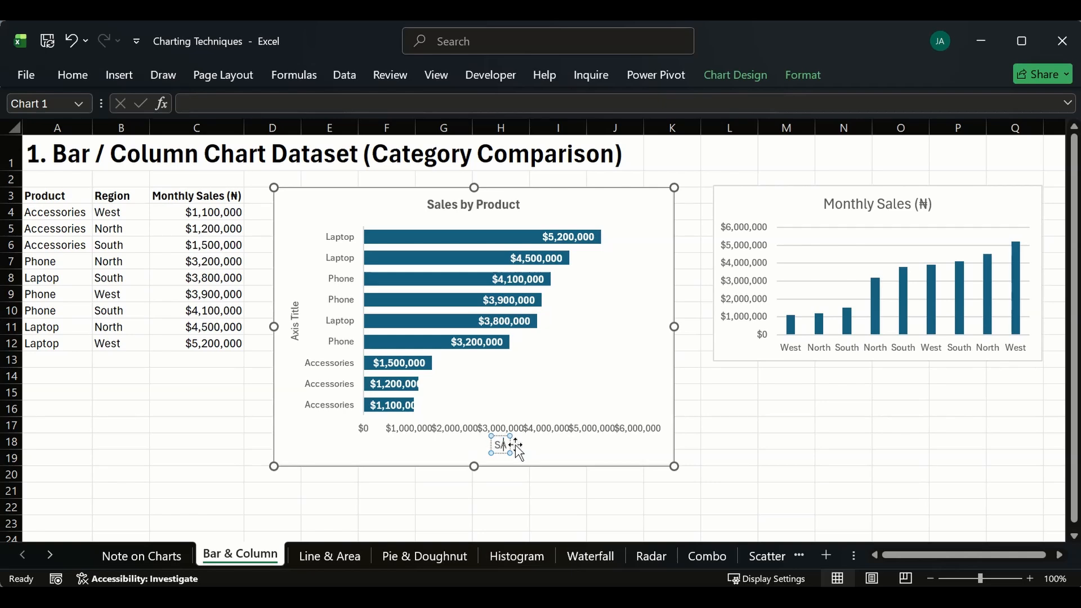
key("BackSpace")
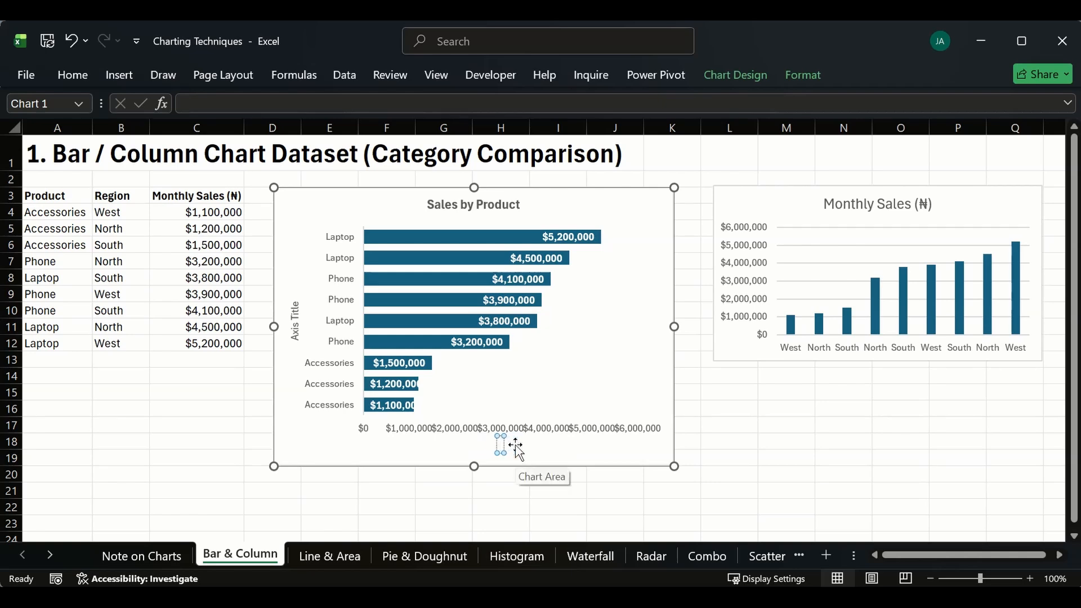
type("mON")
key("BackSpace")
key("BackSpace")
key("BackSpace")
type("Monthly")
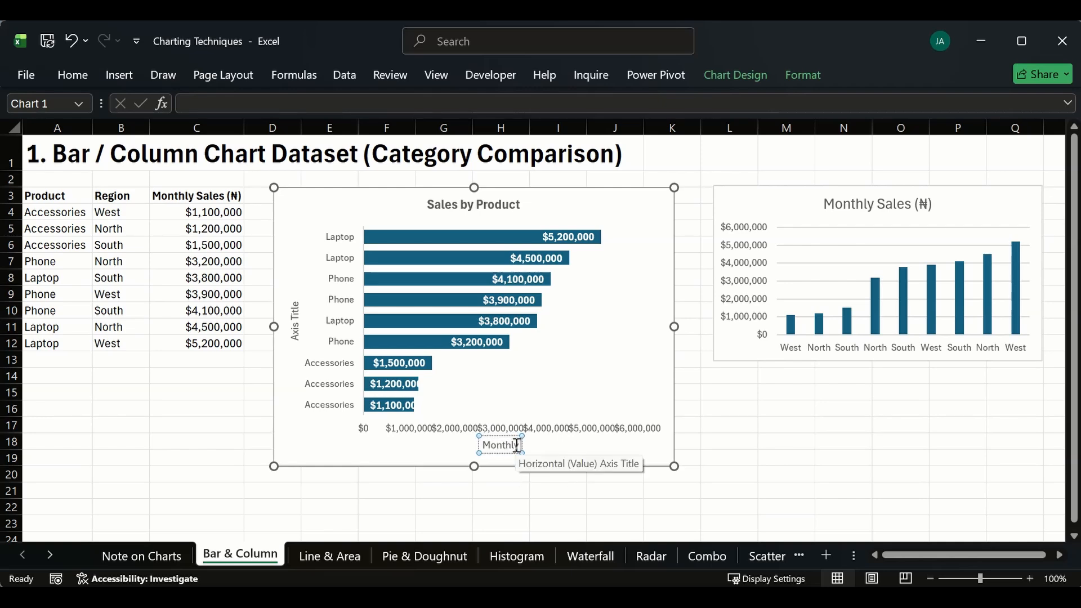
type(" Sales")
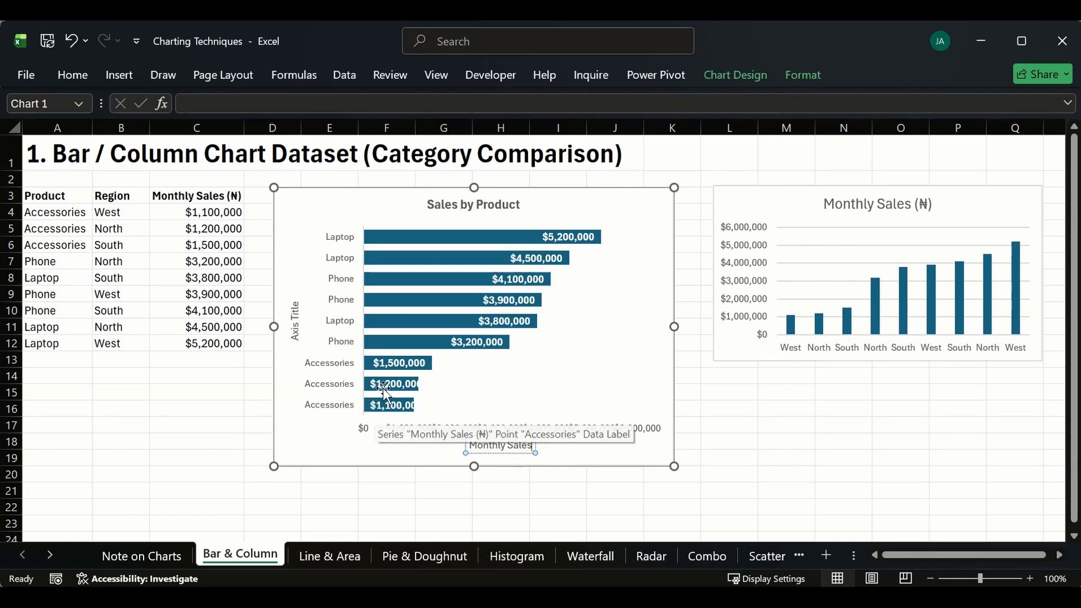
- Change the vertical category axis title to "Product" and close the axis title formatting pane
double_click(298, 326)
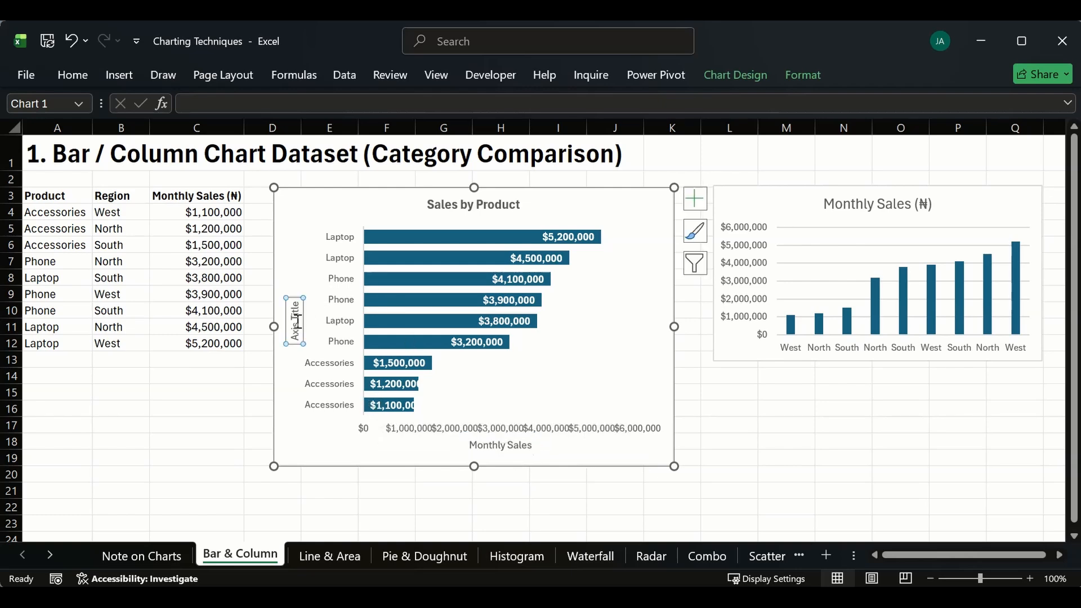
type("Product")
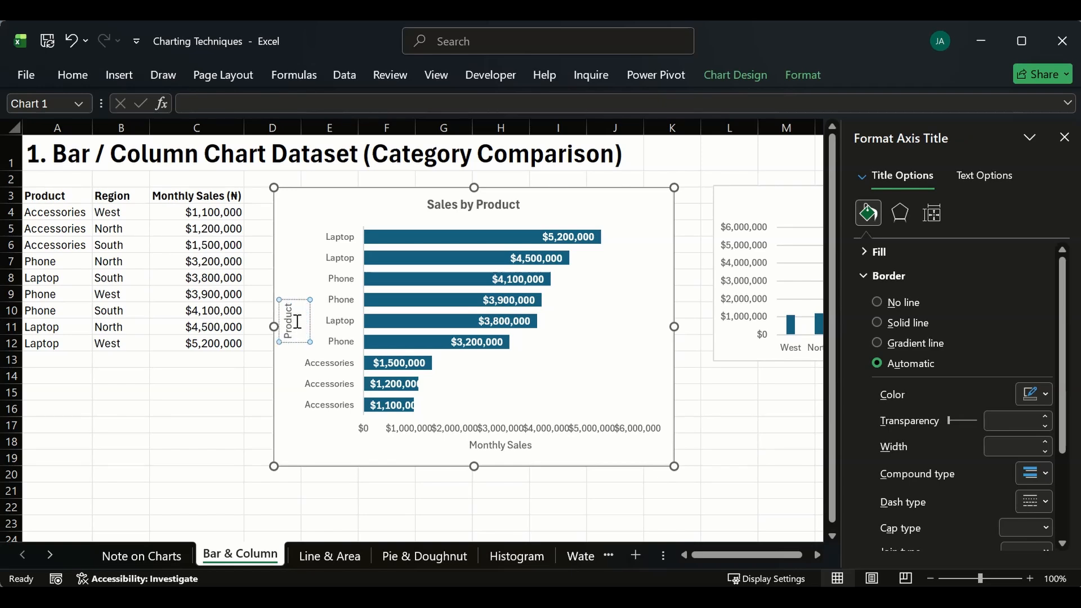
left_click(188, 467)
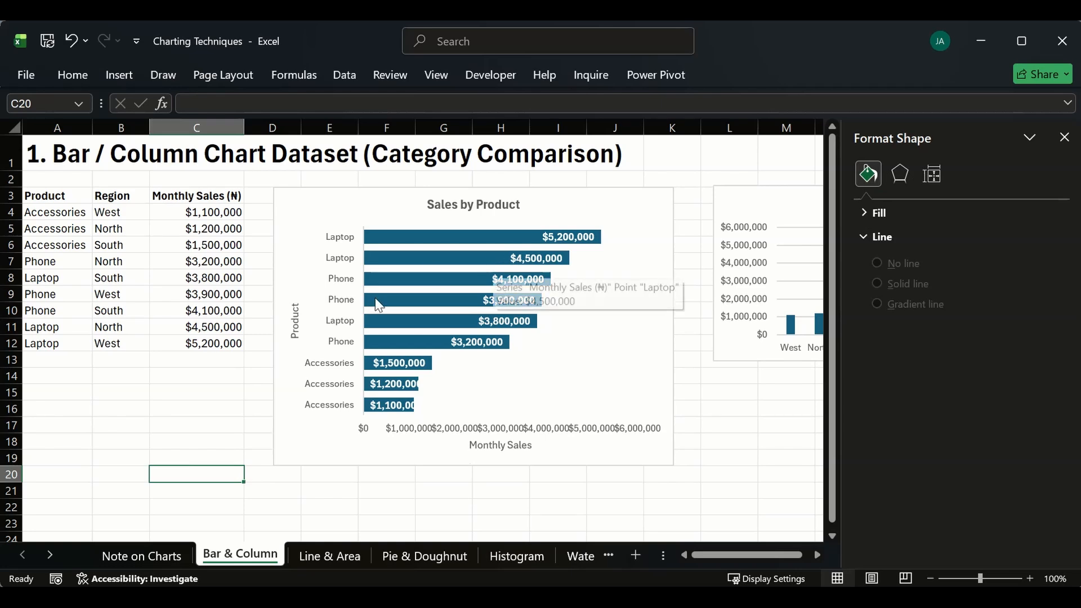
left_click(1063, 137)
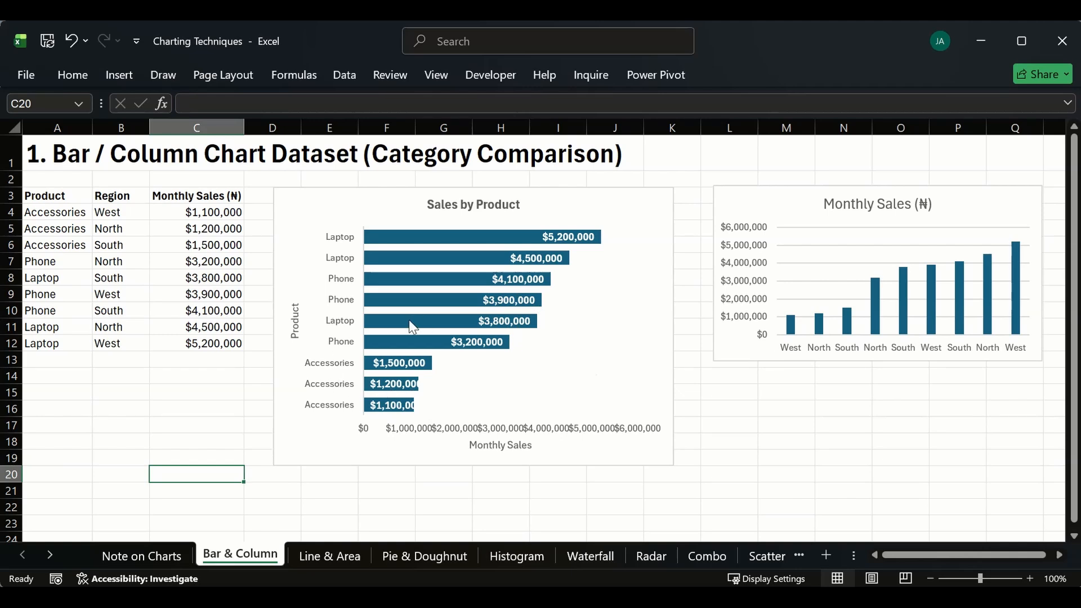
- Widen the Sales by Product chart so that it extends to the end of column L
left_click(757, 207)
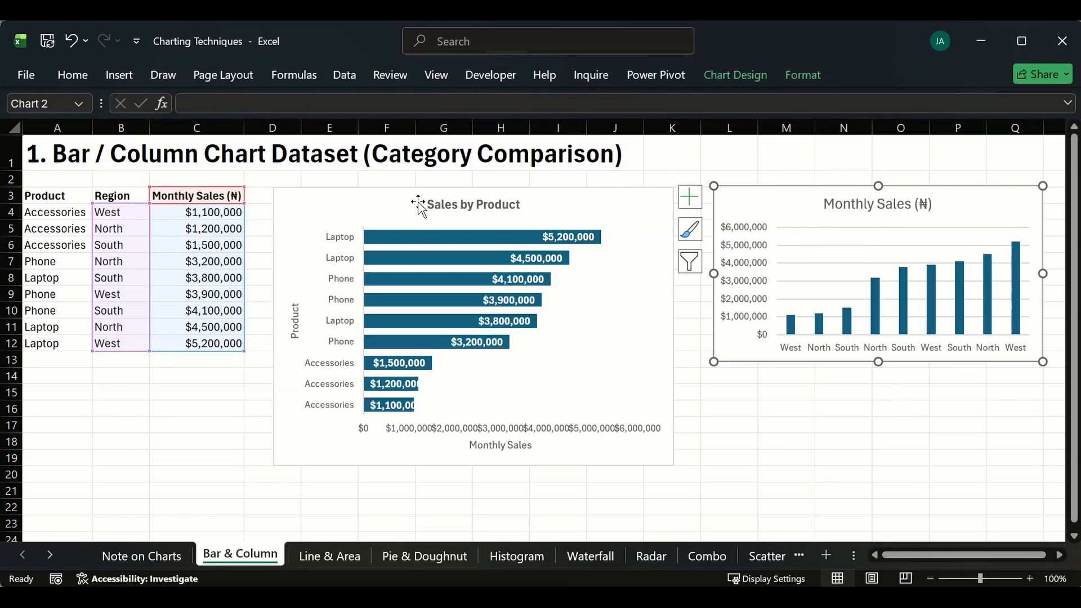
left_click(782, 177)
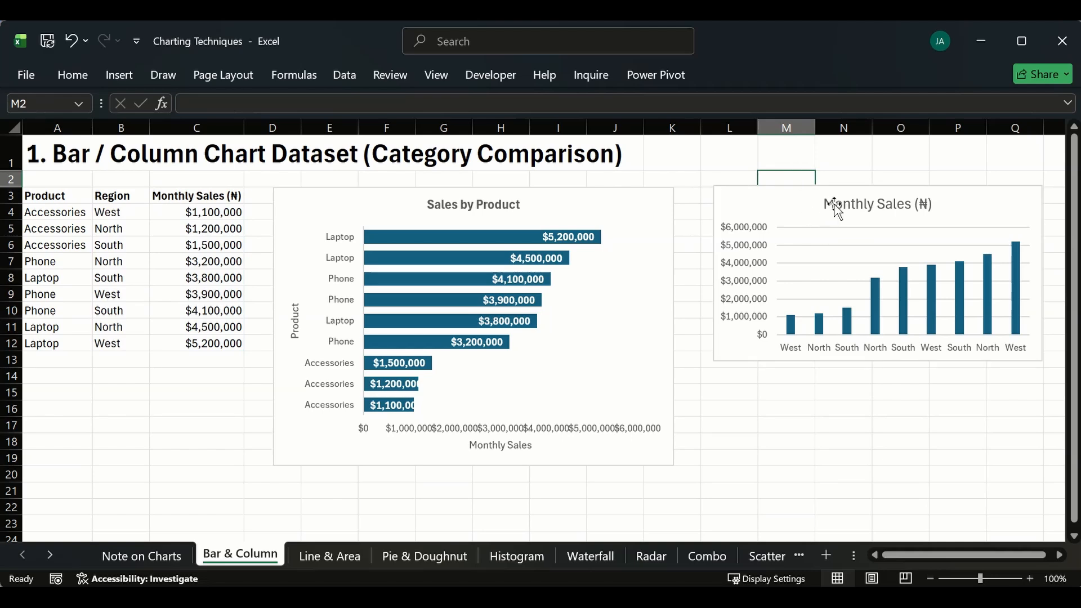
left_click(640, 366)
left_click_drag(673, 327, 757, 326)
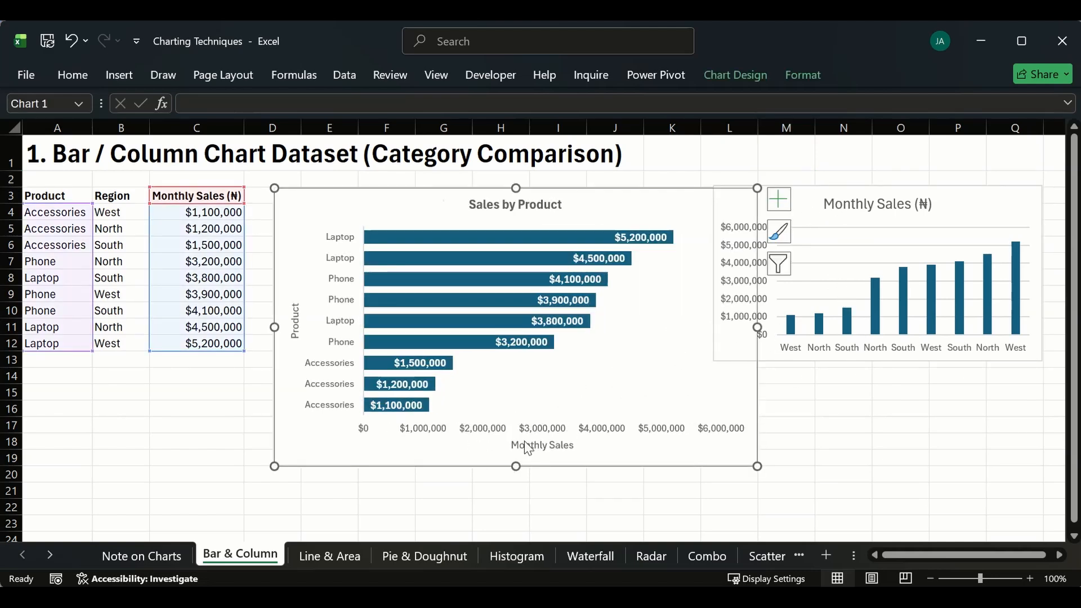
- Shorten the Sales by Product chart to end at row 18, then move it over columns A to H, starting around row 5
left_click_drag(518, 466, 516, 449)
left_click(439, 525)
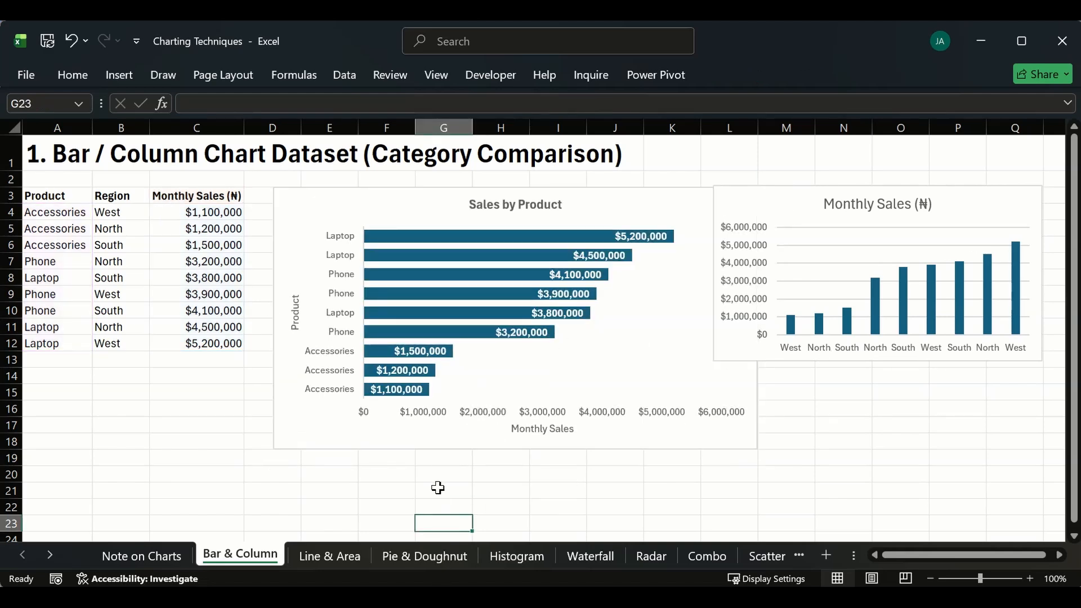
left_click_drag(531, 213, 355, 208)
left_click(354, 208)
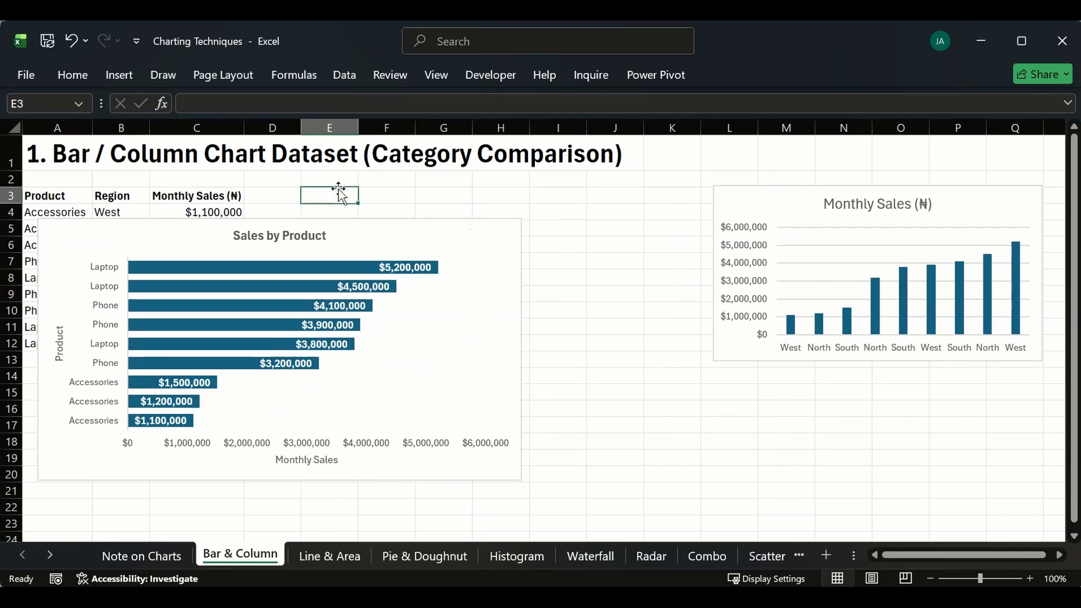
left_click(380, 197)
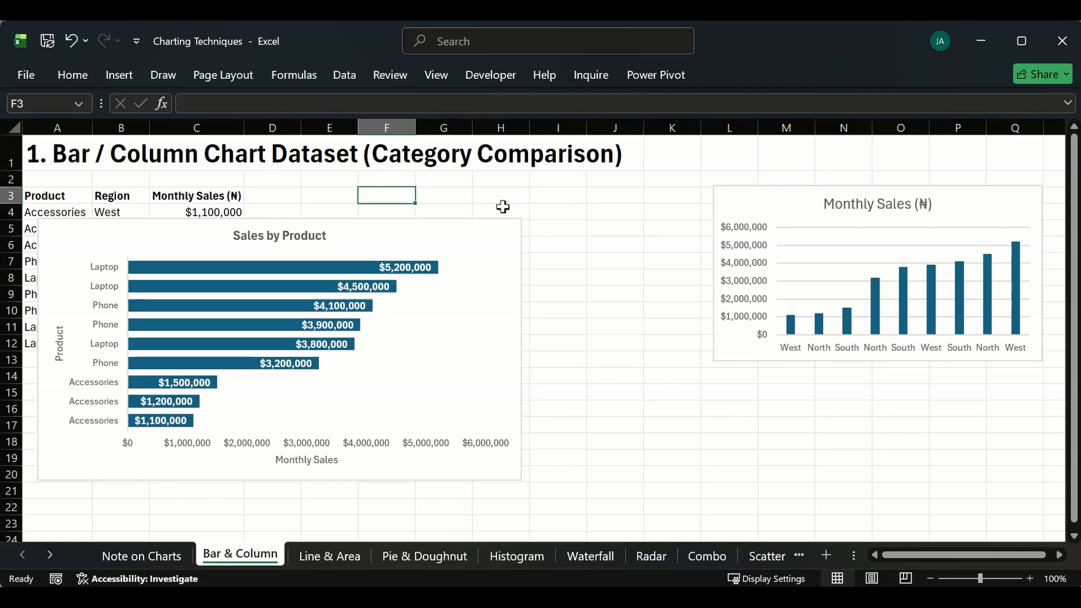
left_click(408, 228)
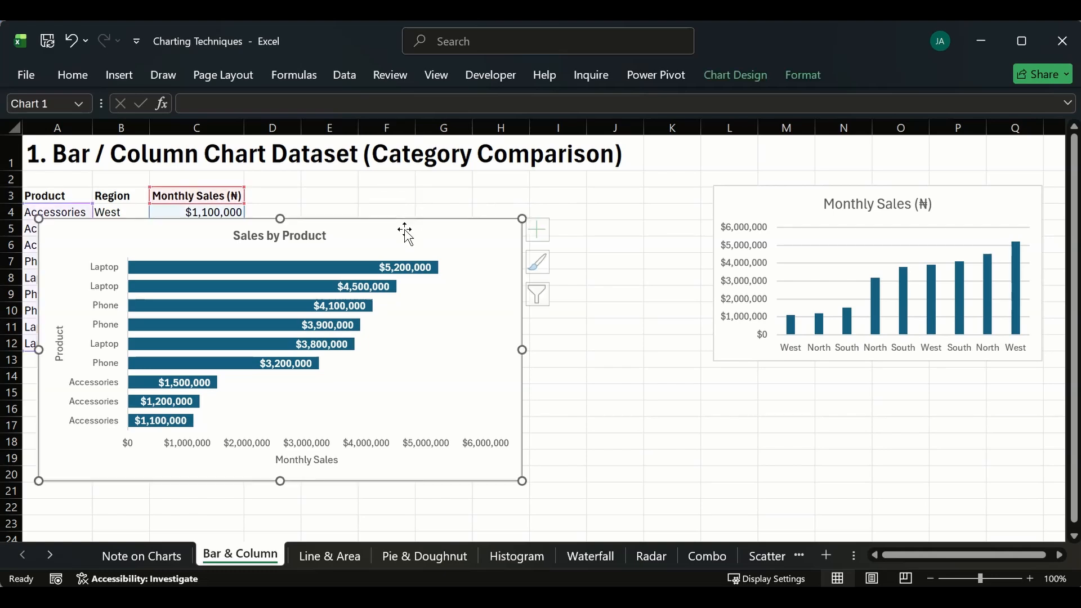
left_click(394, 195)
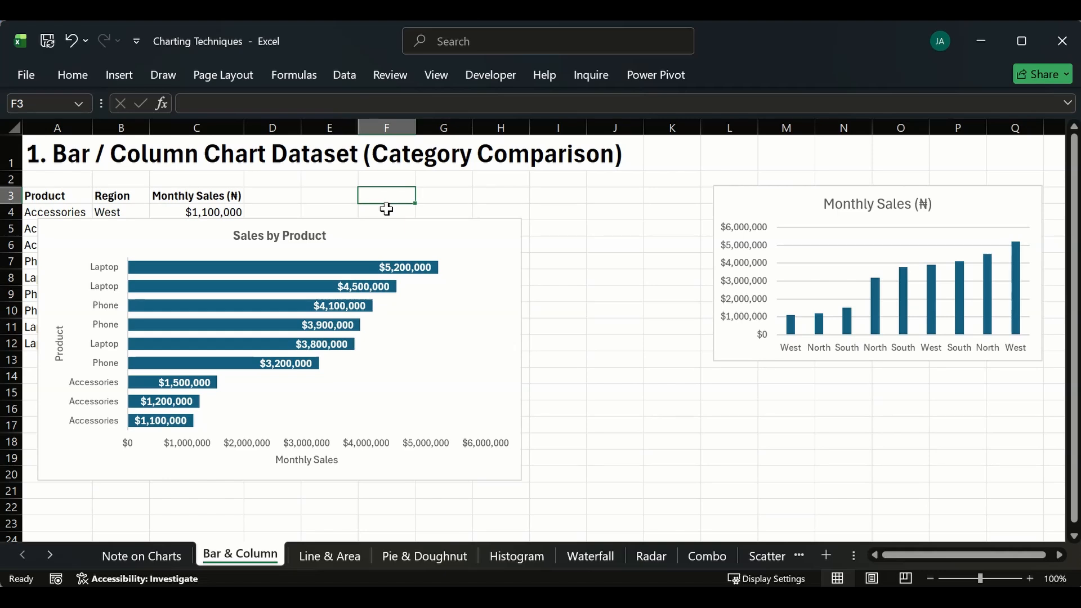
left_click(361, 228)
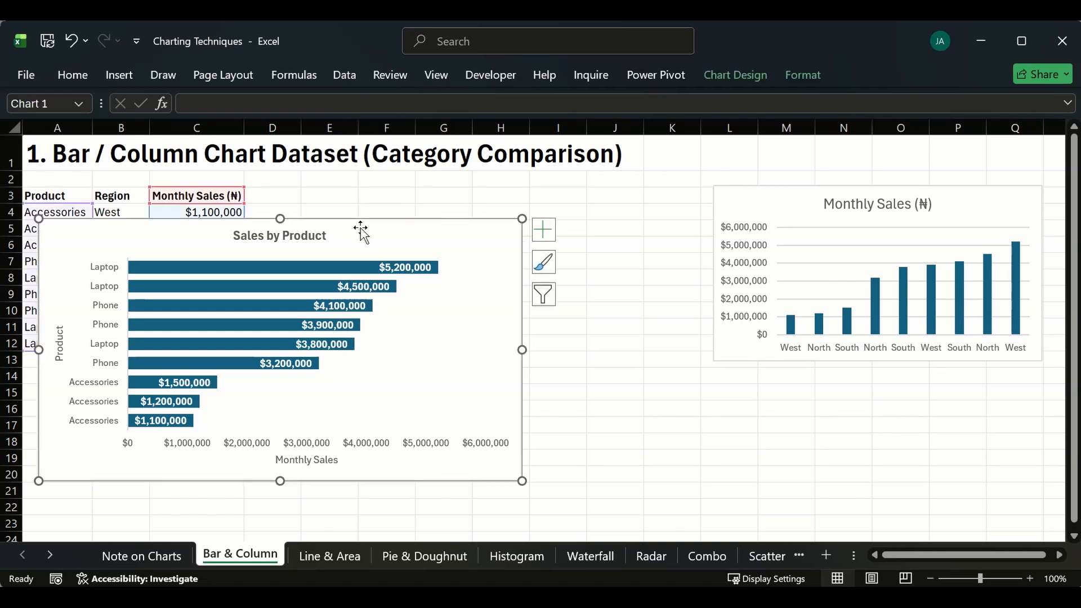
left_click(592, 217)
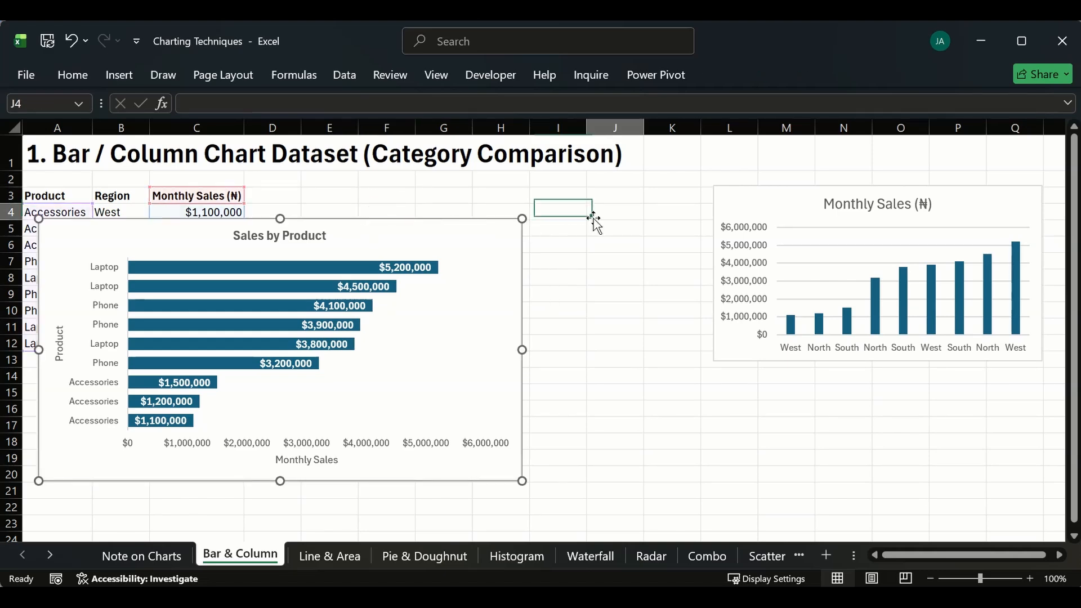
left_click(500, 225)
left_click(595, 242)
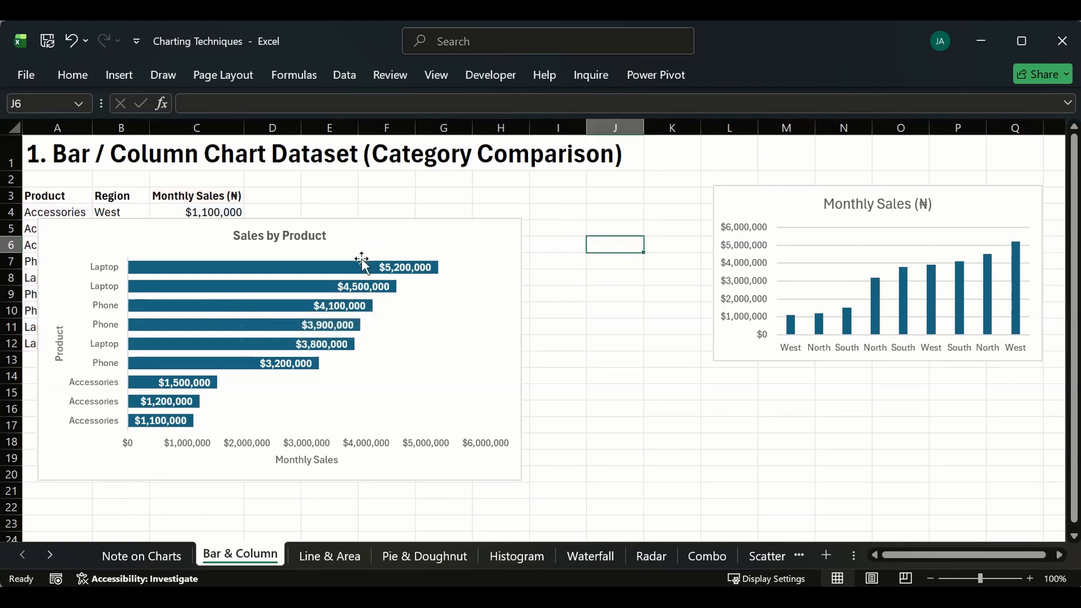
mouse_move(374, 268)
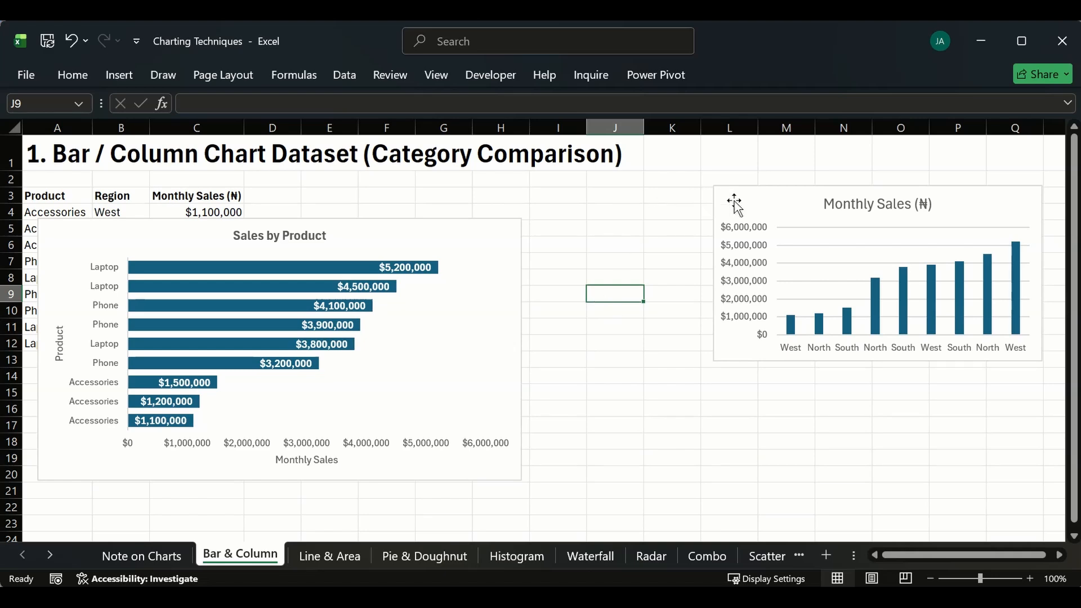
left_click(760, 204)
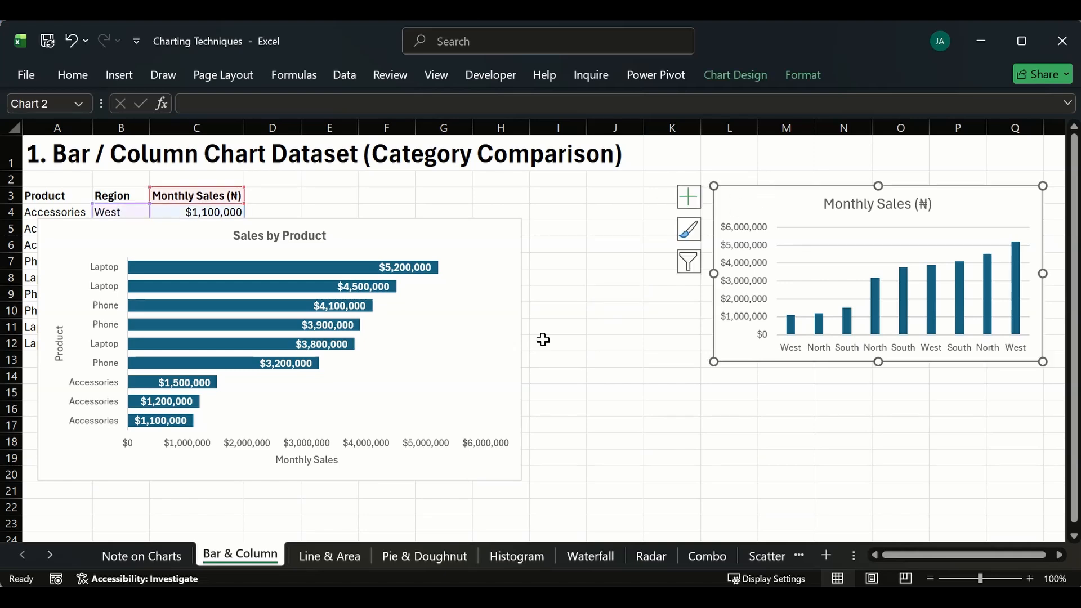
- On the Line & Area sheet, move the Revenue line chart so that it starts within column B, below the data tables
left_click(347, 552)
left_click(408, 383)
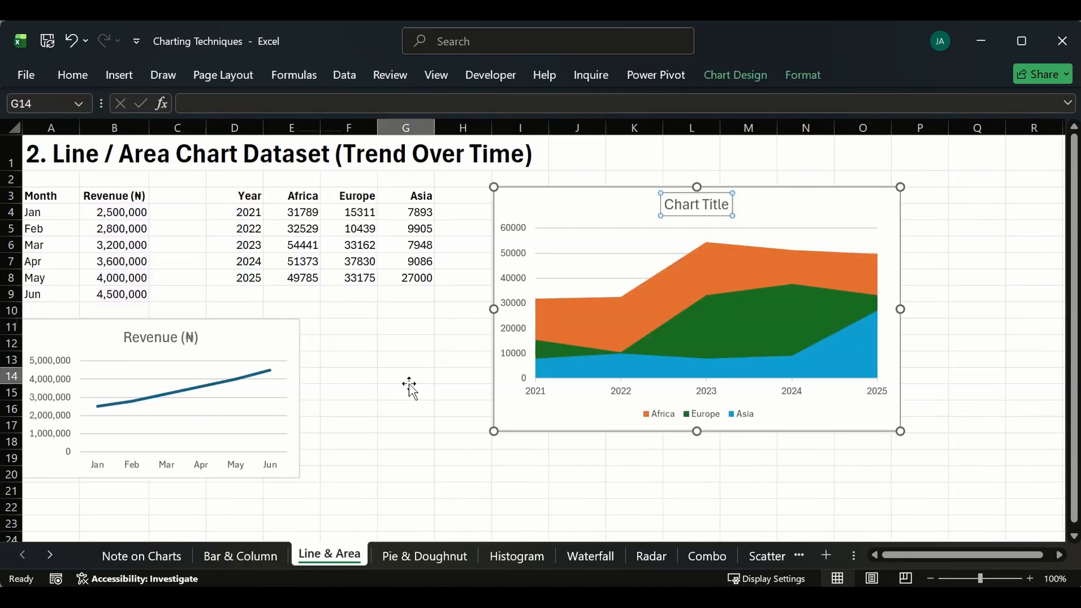
left_click_drag(260, 338, 342, 334)
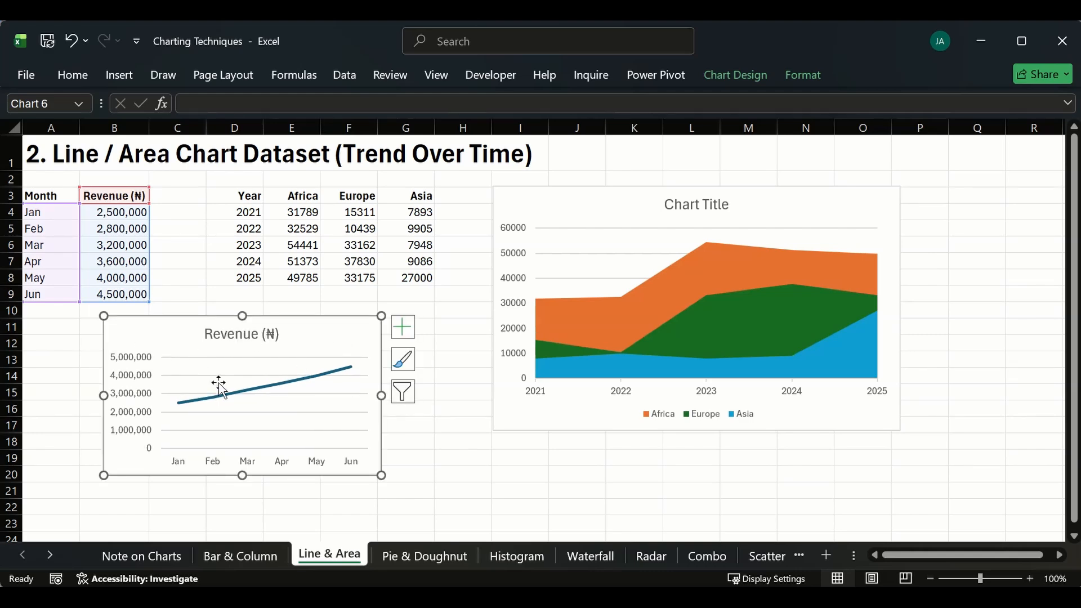
left_click(415, 423)
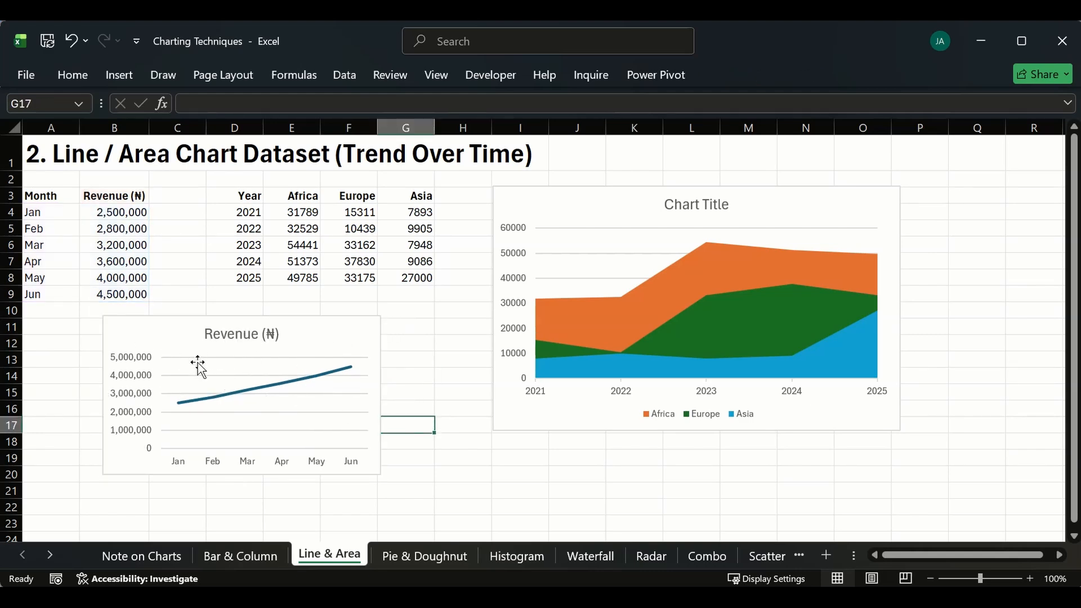
- Format the revenue values in B4:B9 as Currency without decimal places
left_click_drag(120, 213, 127, 293)
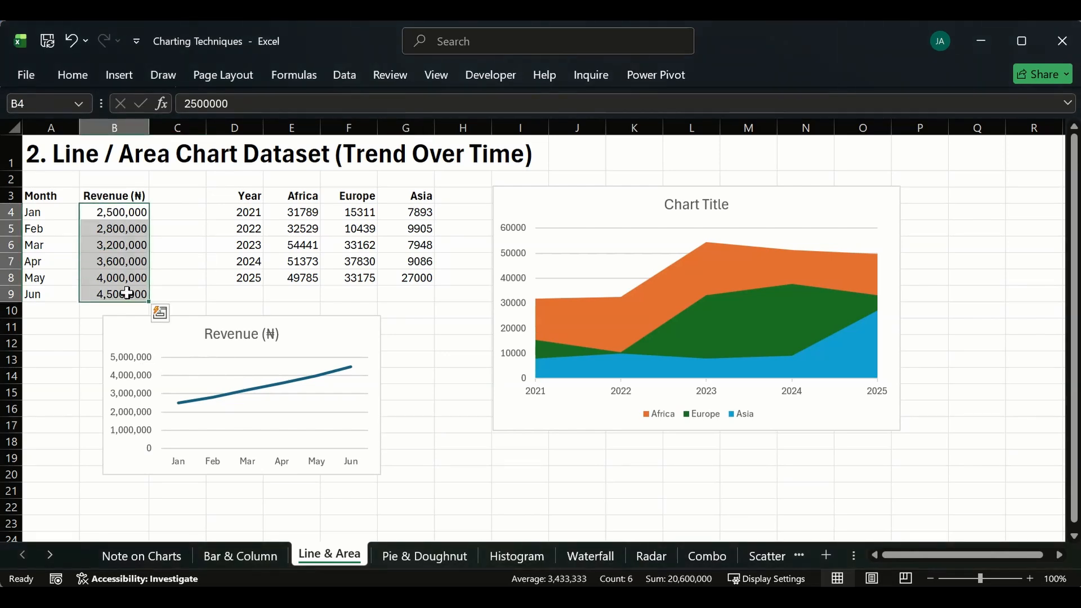
key("ctrl+1")
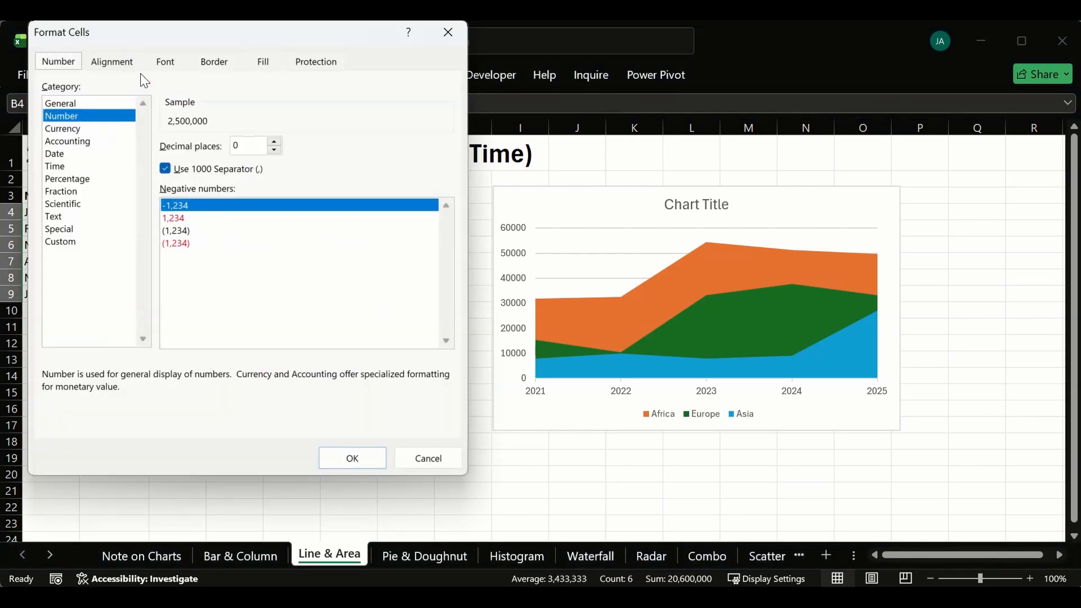
left_click(126, 57)
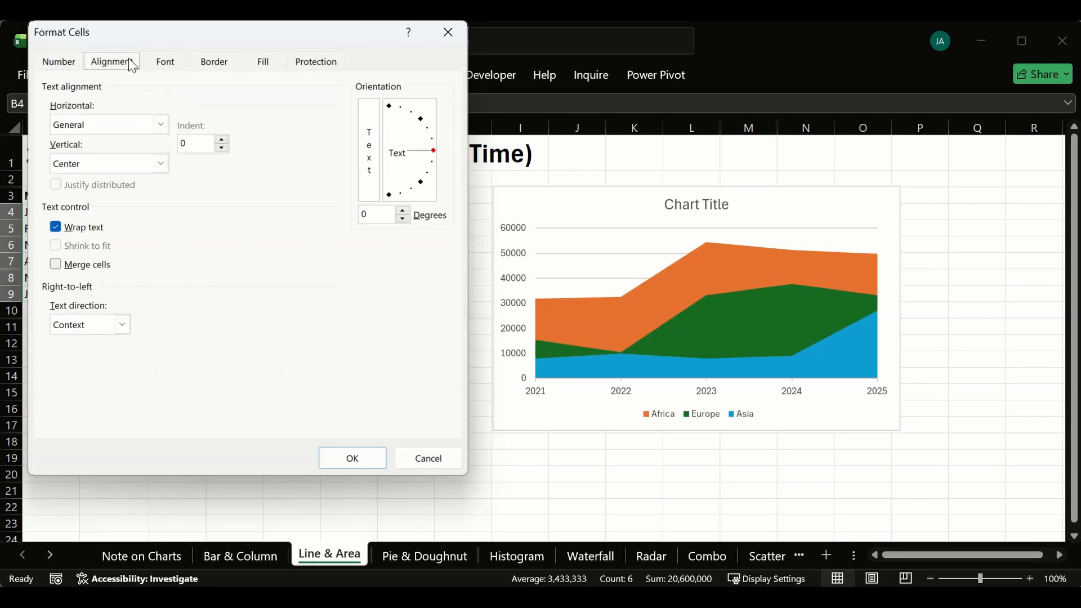
left_click(71, 65)
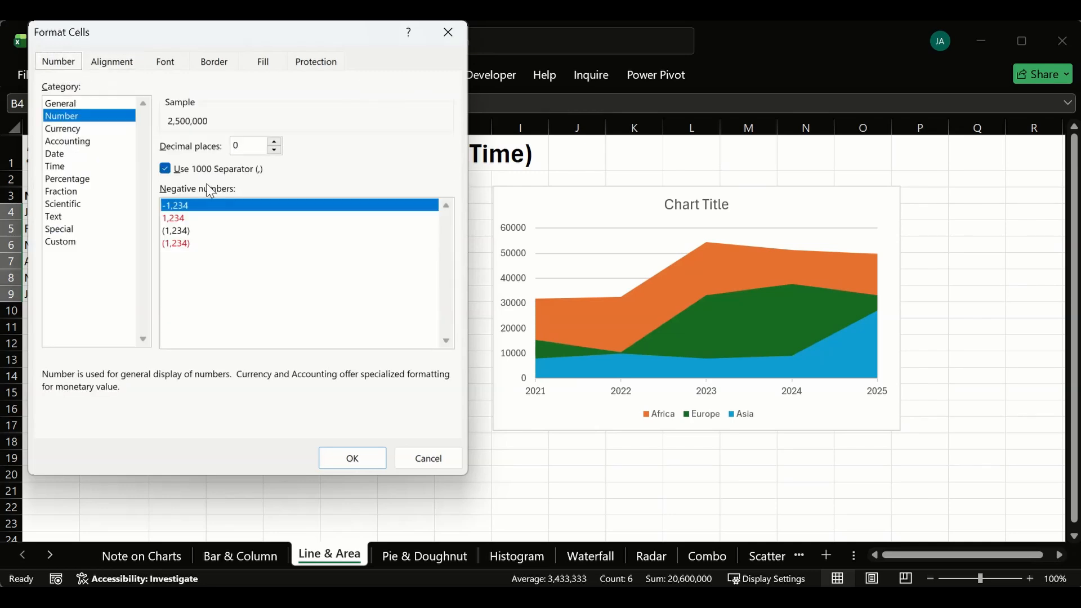
left_click(68, 129)
left_click(355, 457)
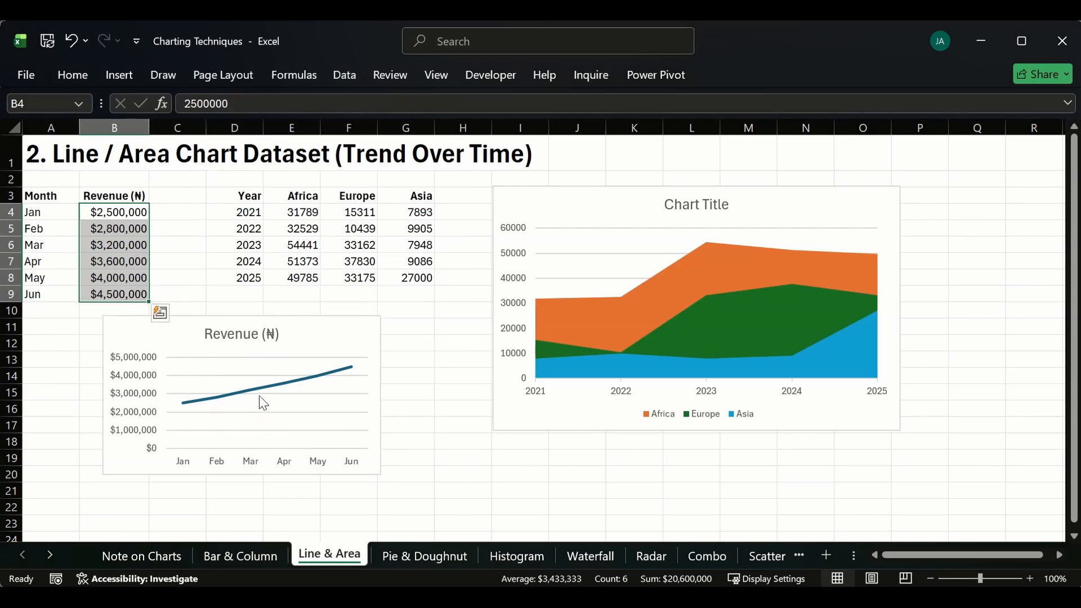
- Widen the Revenue line chart so that it extends to the end of column G
left_click(346, 355)
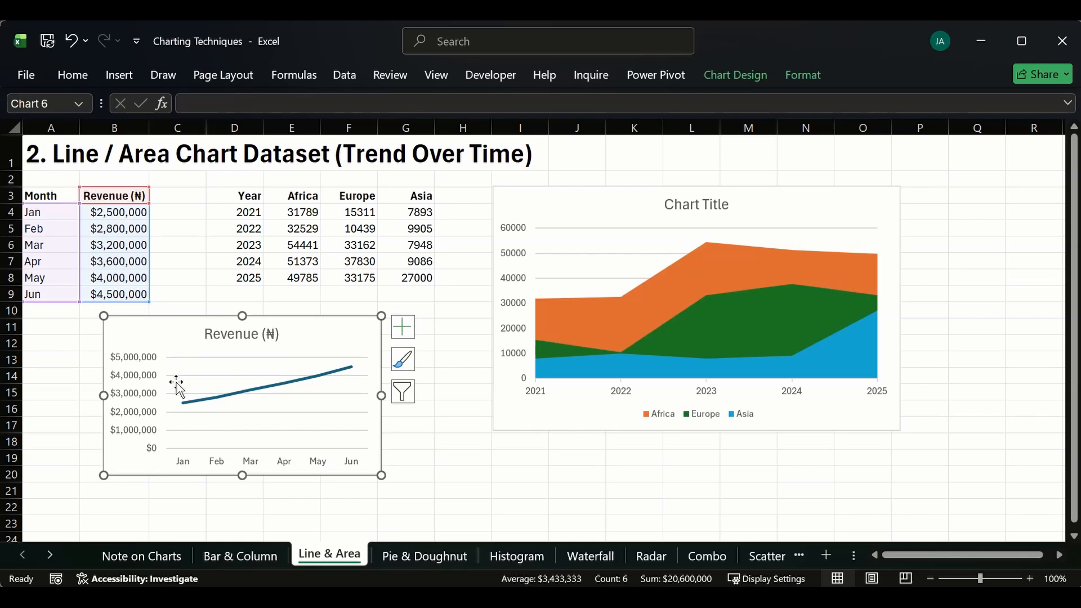
left_click(237, 335)
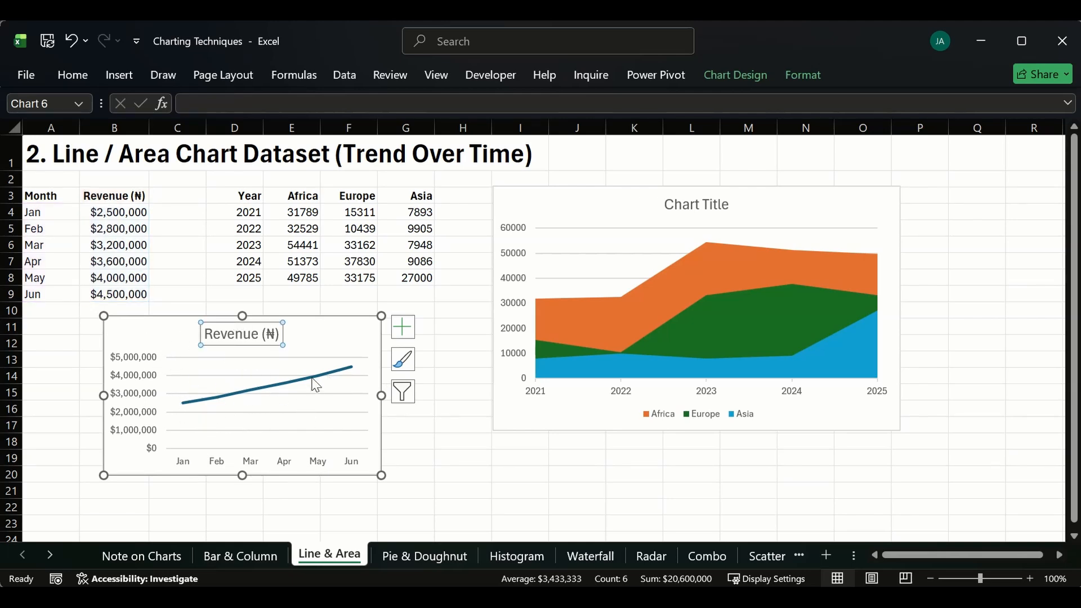
left_click_drag(381, 395, 433, 396)
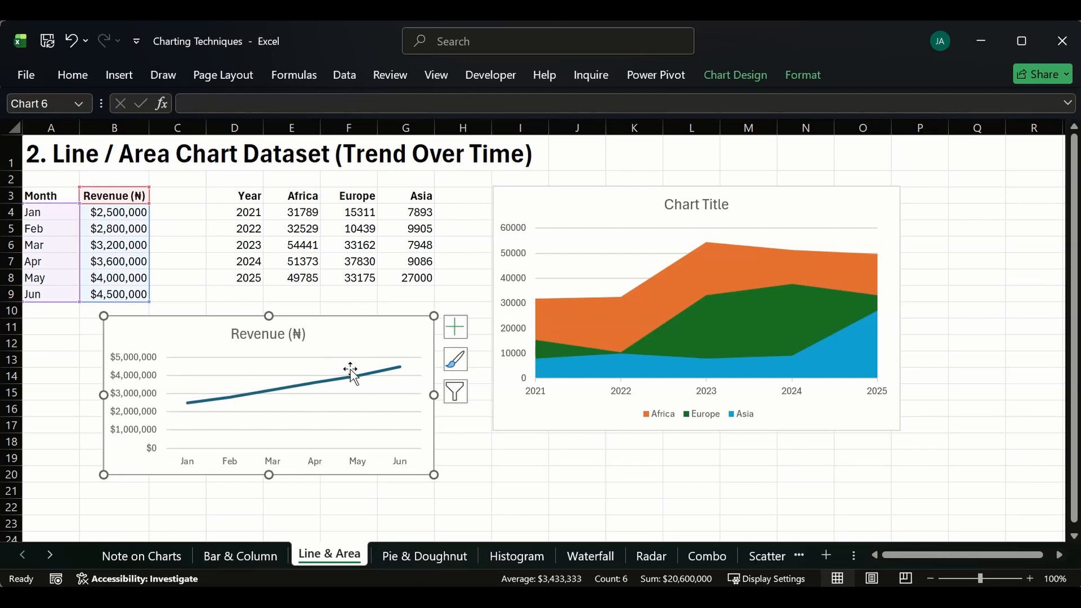
left_click(400, 367)
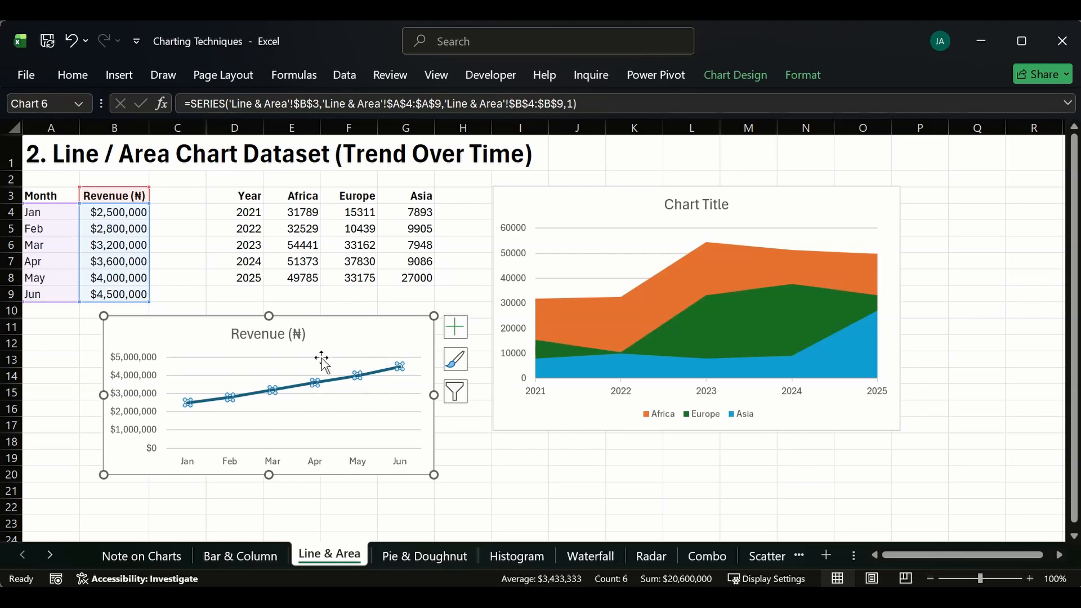
left_click(497, 467)
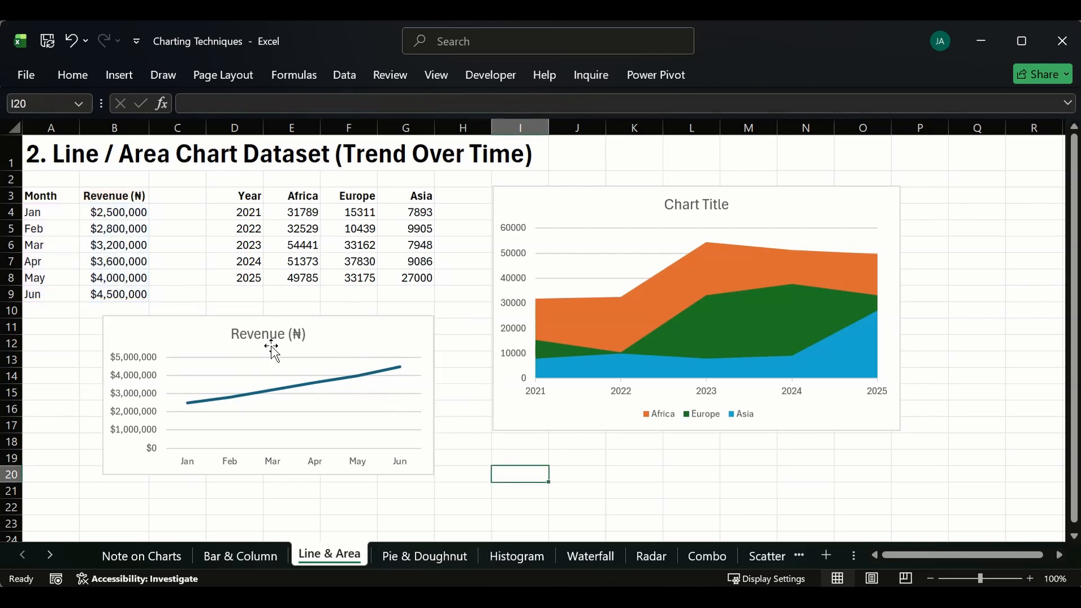
left_click(256, 555)
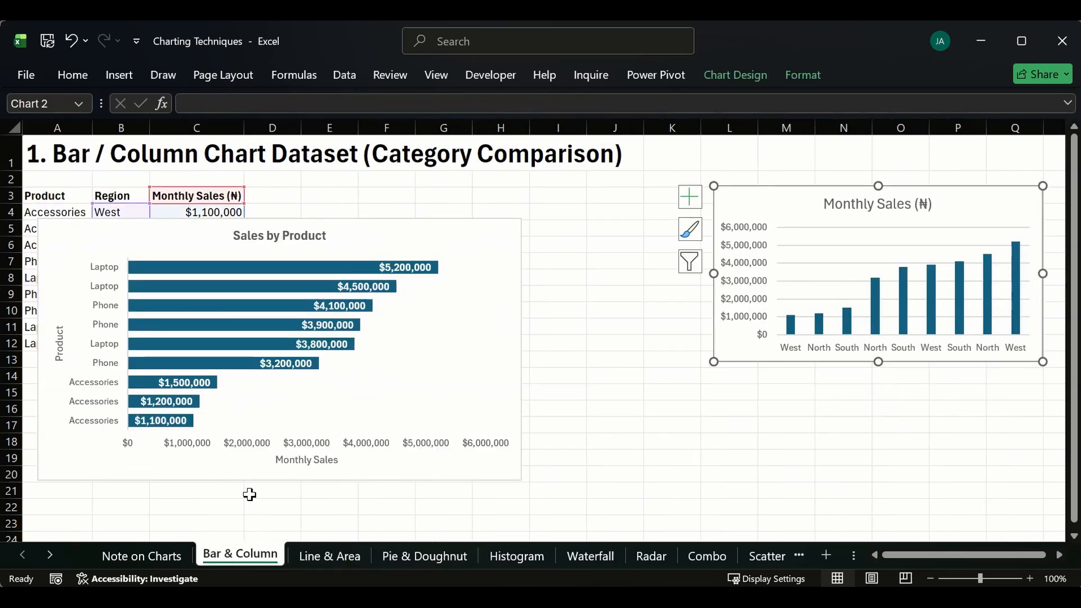
left_click(329, 555)
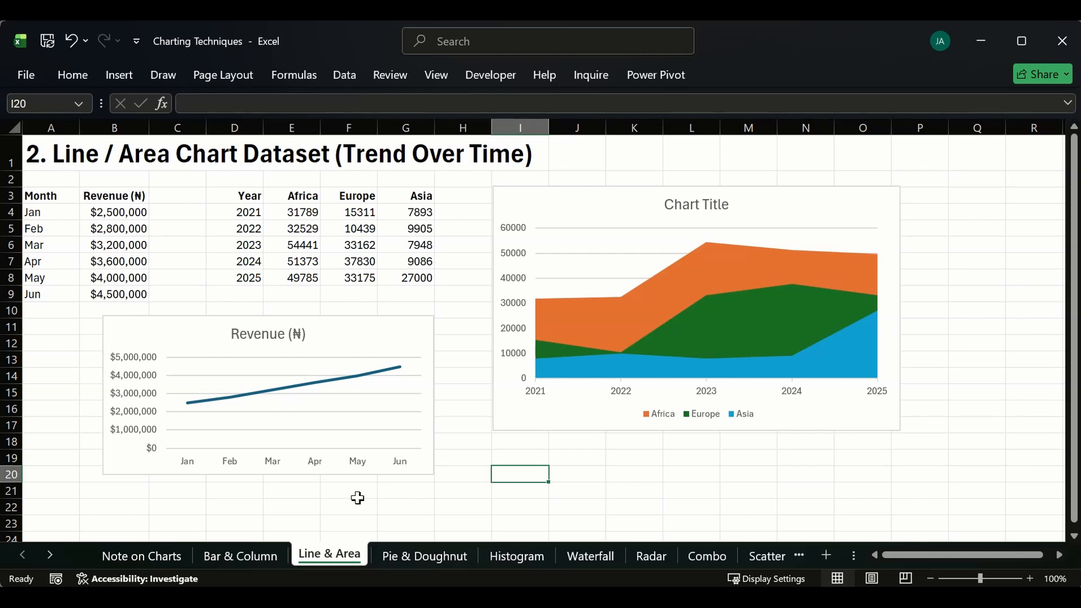
left_click(180, 337)
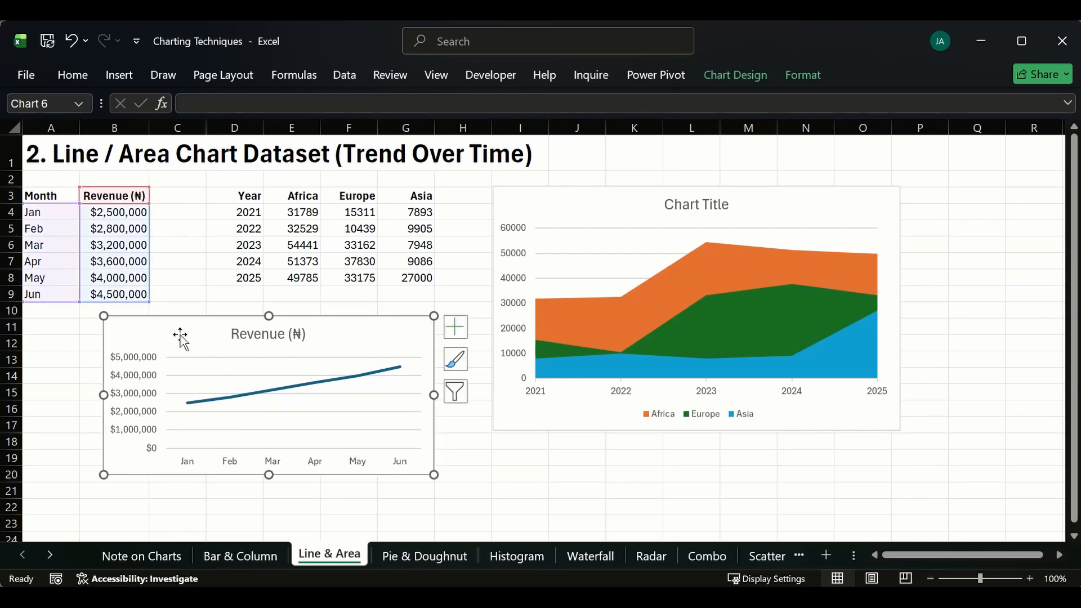
left_click(185, 300)
left_click(202, 333)
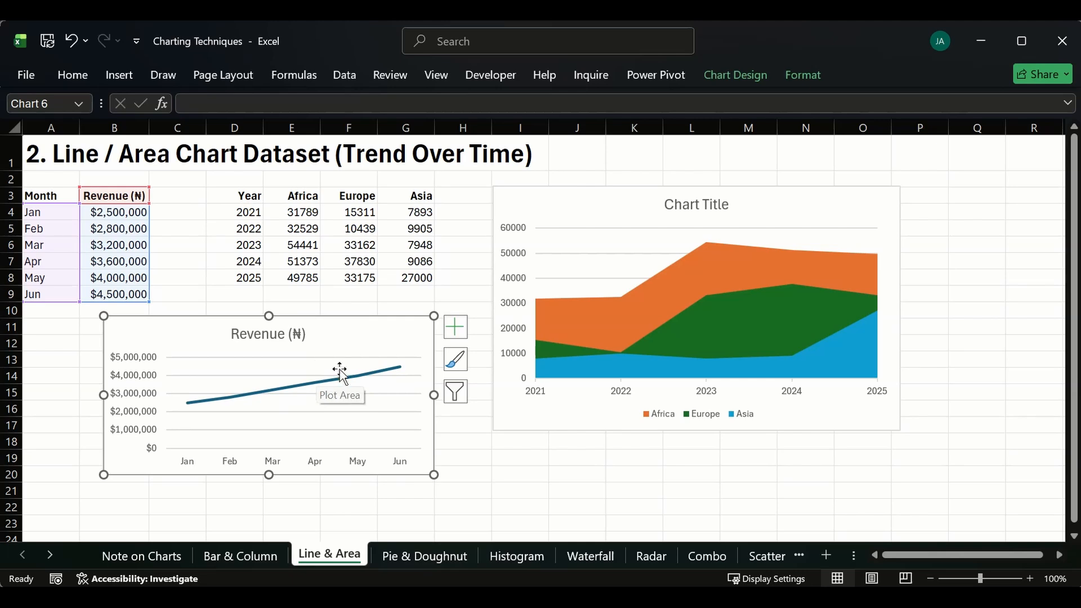
left_click(423, 555)
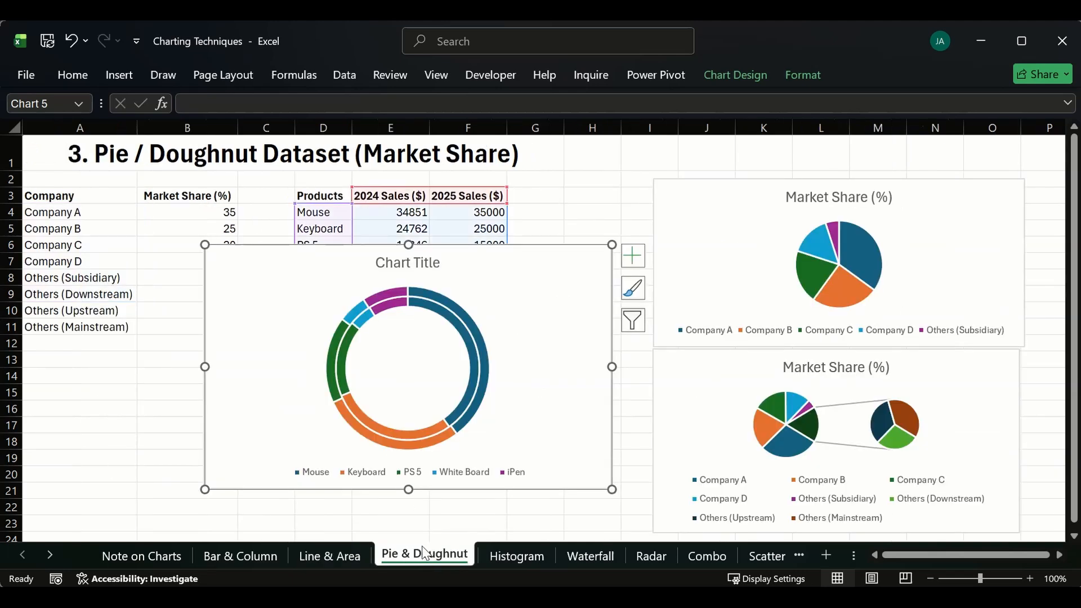
left_click(362, 549)
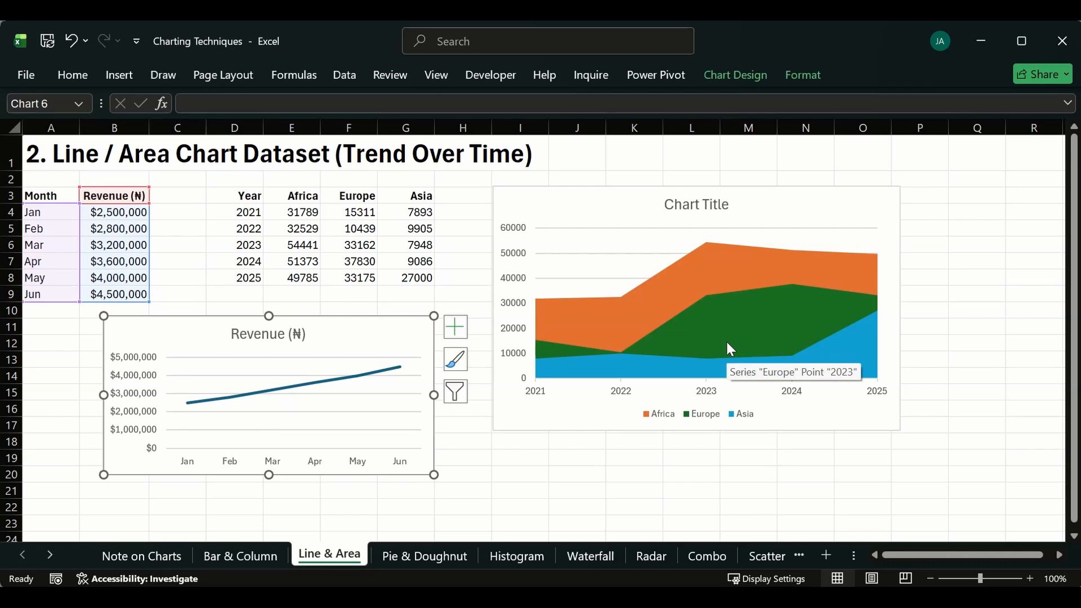
- Set the legend position of the Africa, Europe and Asia area chart to Top Right and close the legend formatting pane
left_click(619, 214)
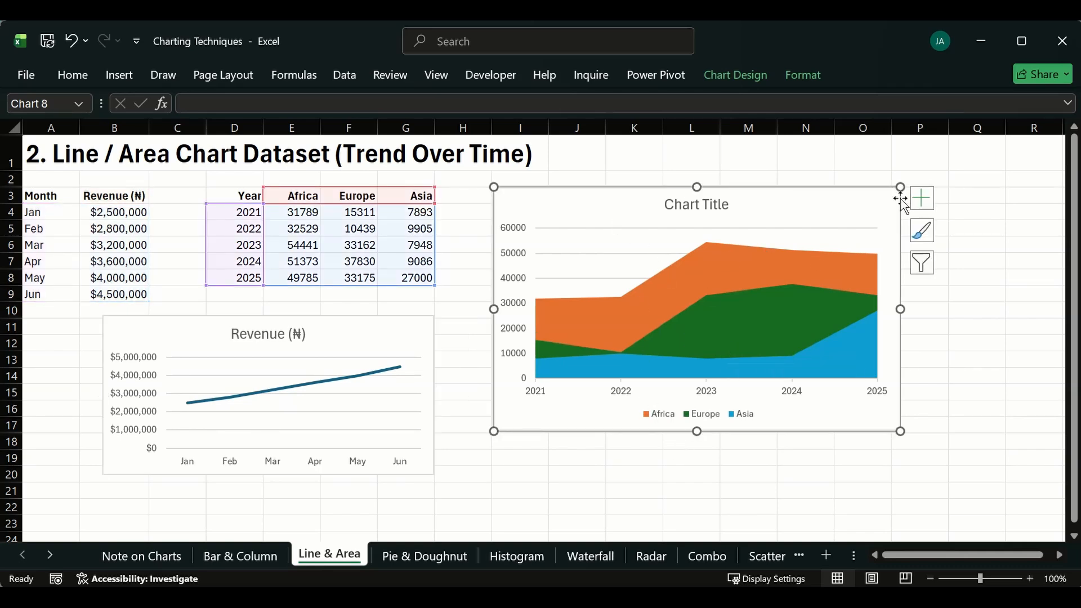
left_click(922, 197)
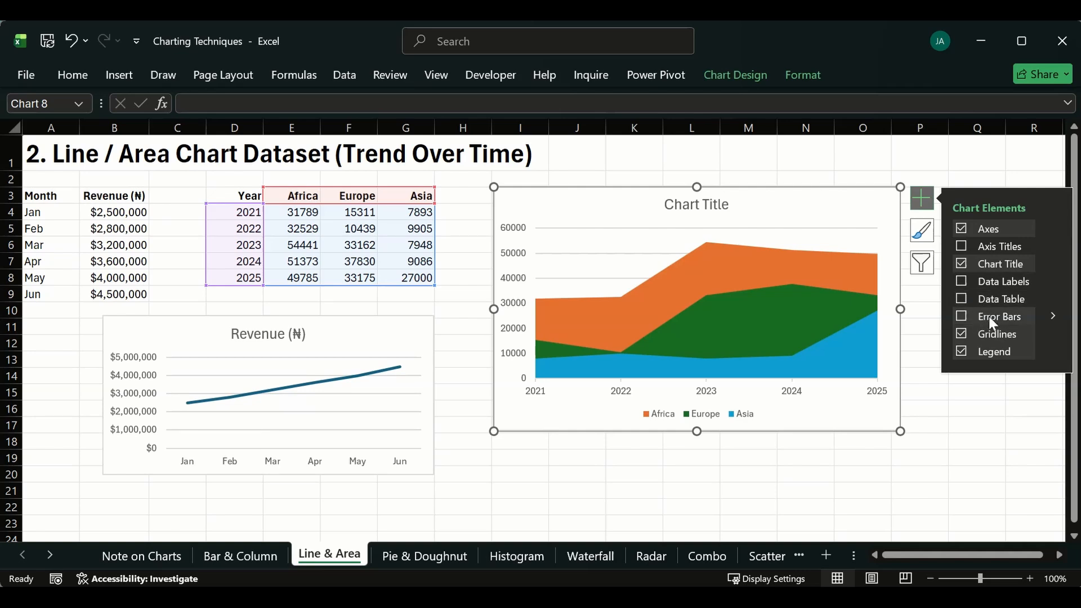
left_click(1053, 349)
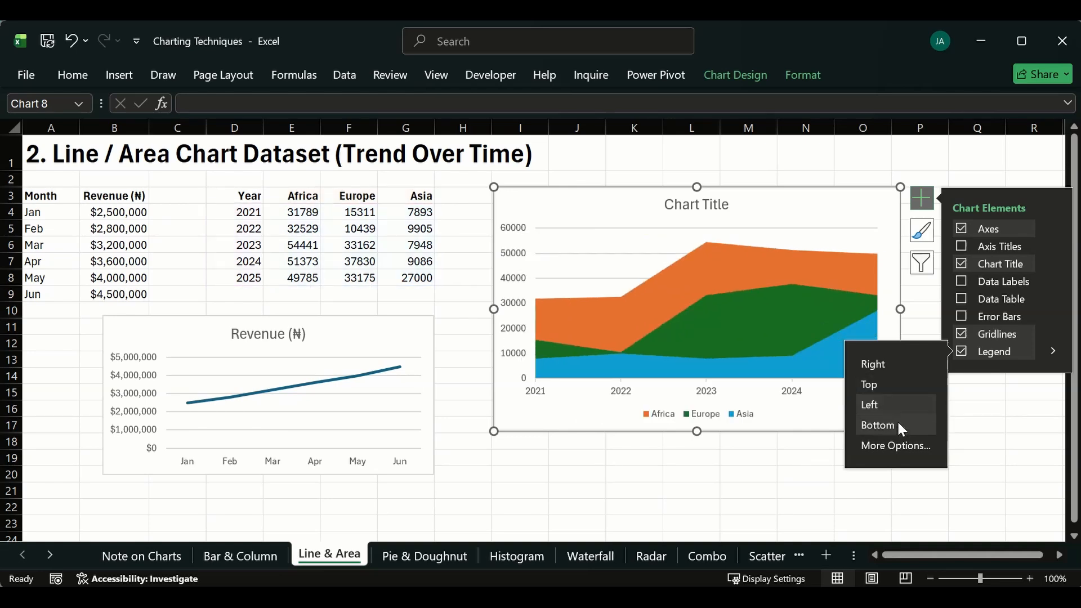
left_click(895, 444)
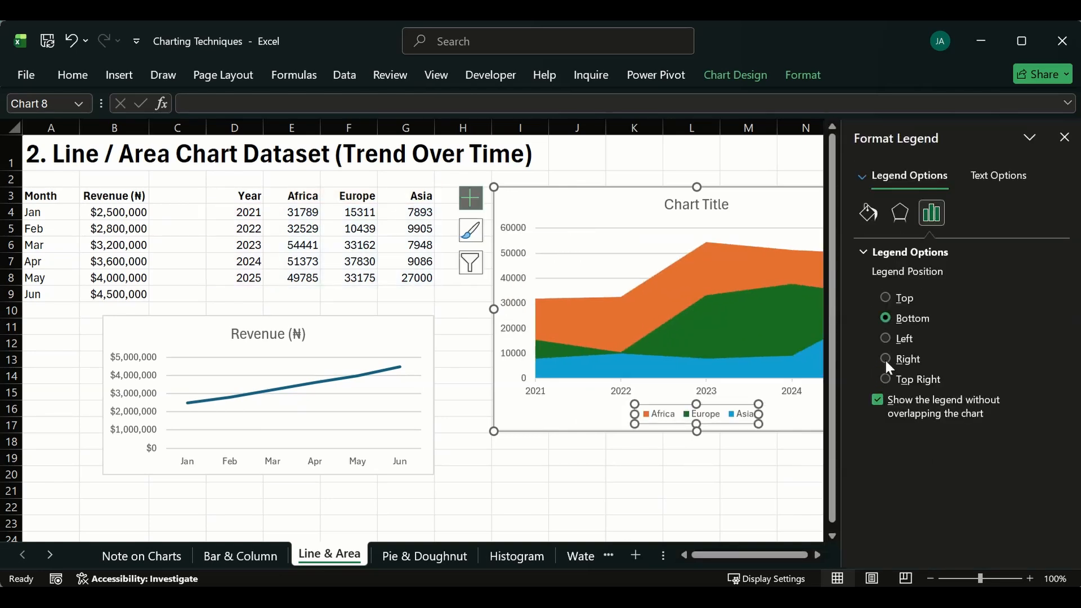
left_click(898, 379)
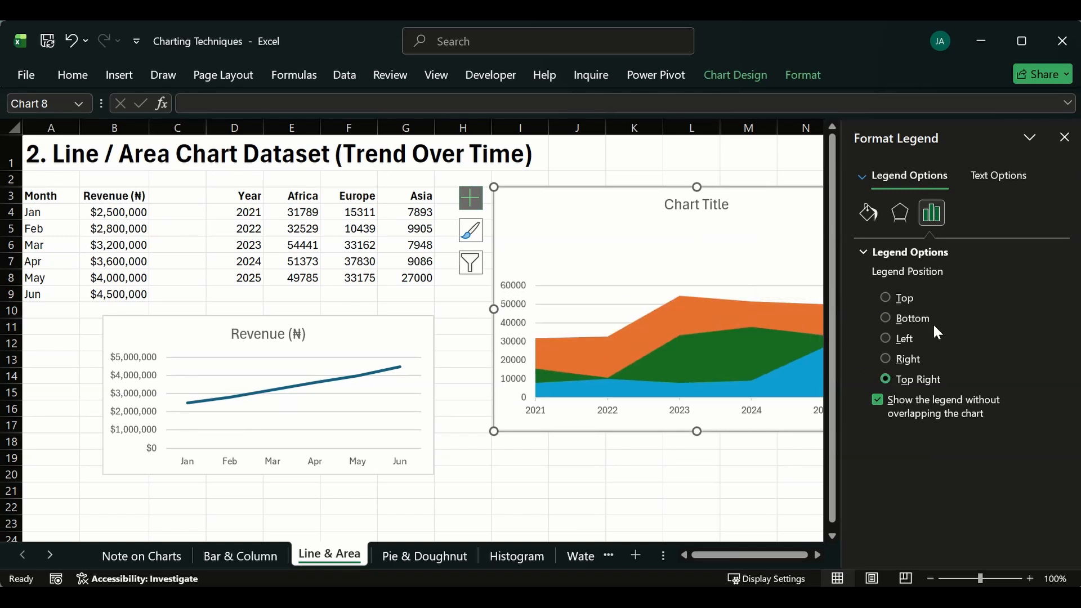
left_click(1064, 137)
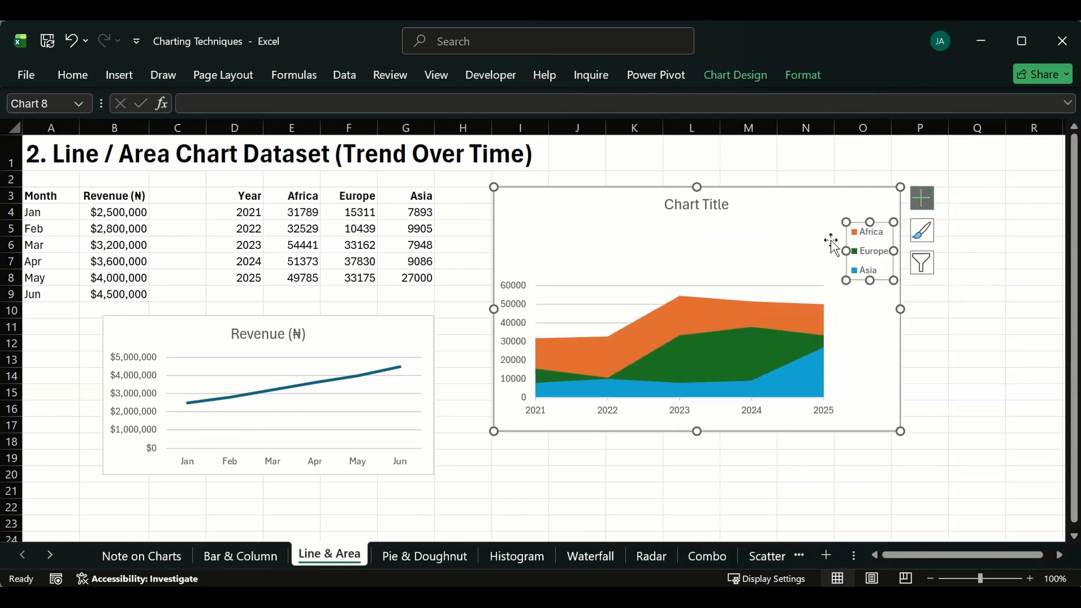
- Undo the Top Right legend placement on the Africa, Europe and Asia area chart and deselect the chart
left_click(1032, 345)
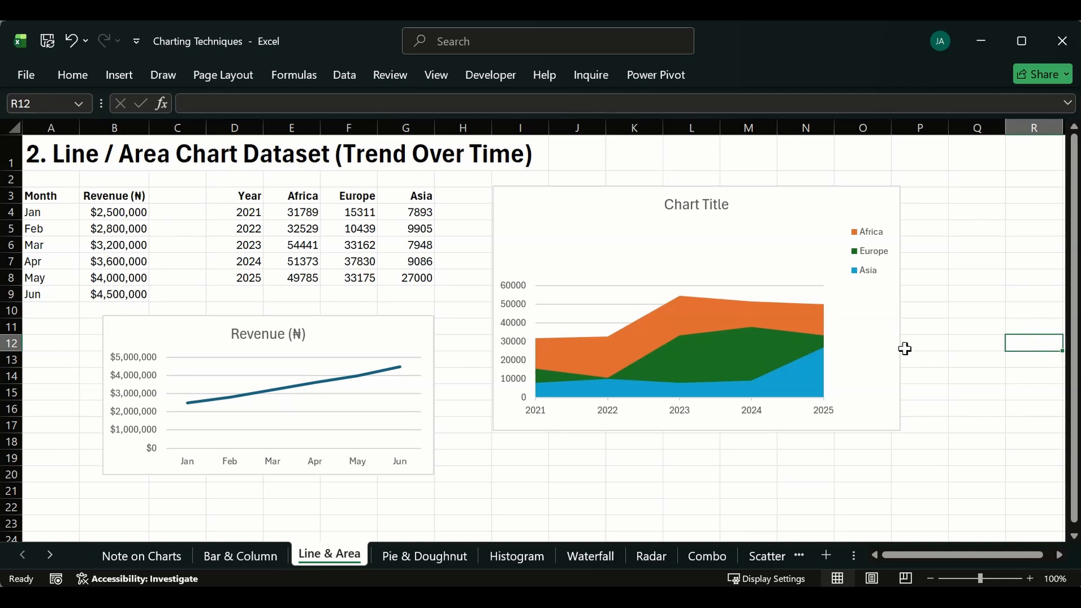
key("ctrl+z")
key("ctrl+z")
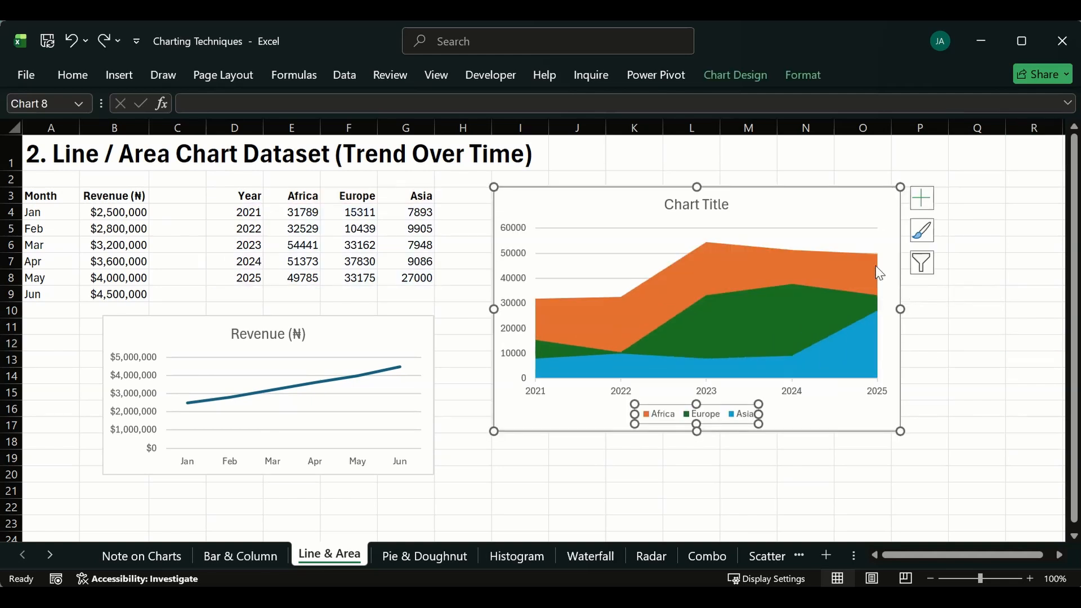
key("ctrl+y")
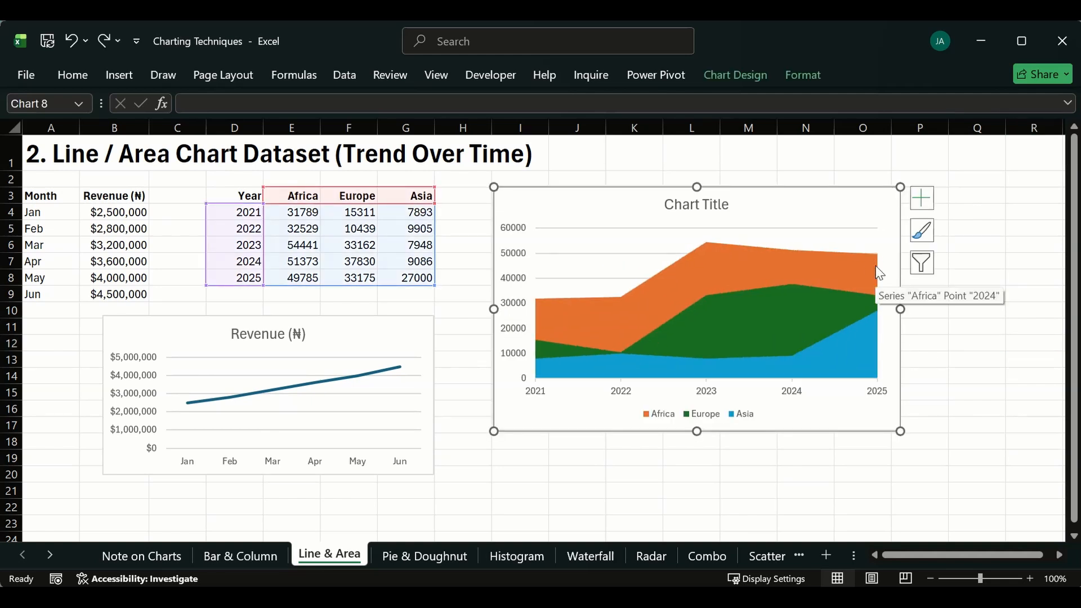
left_click(940, 388)
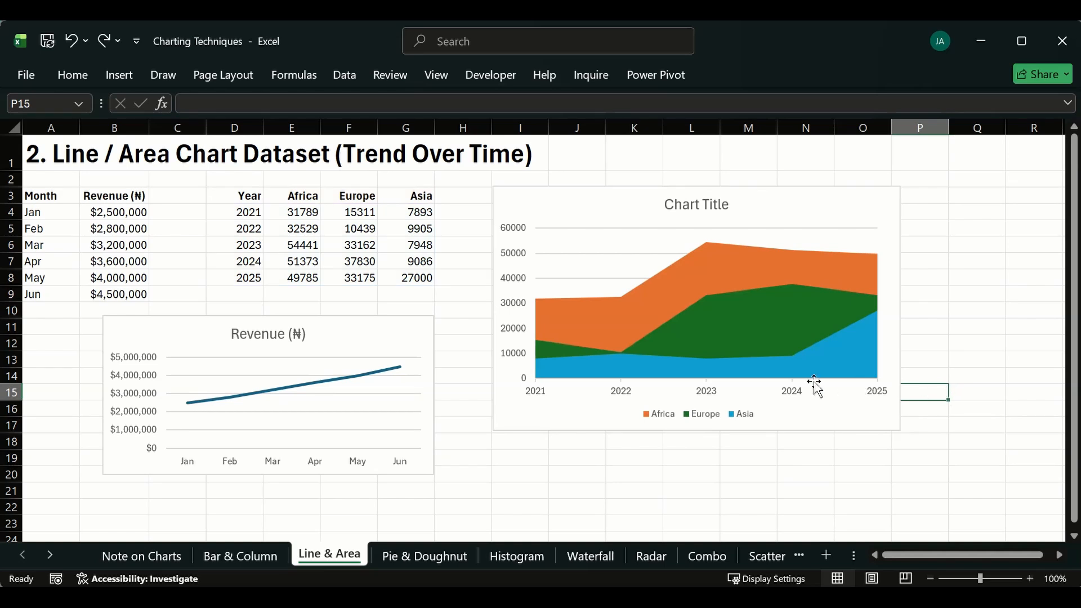
- Delete the horizontal gridlines from the Africa, Europe and Asia area chart and from the Revenue line chart
left_click(719, 422)
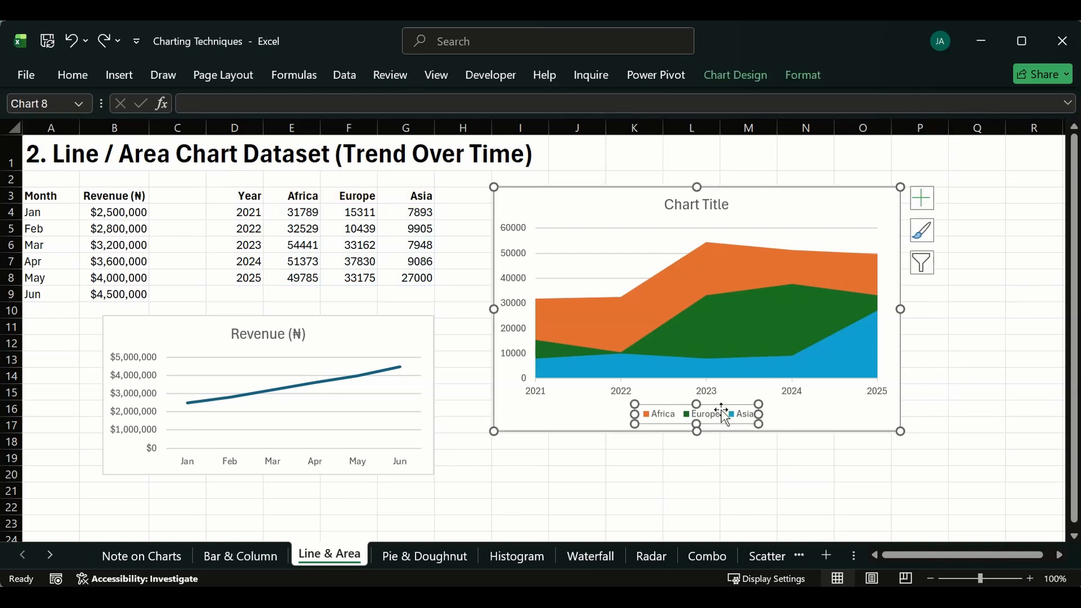
left_click(616, 254)
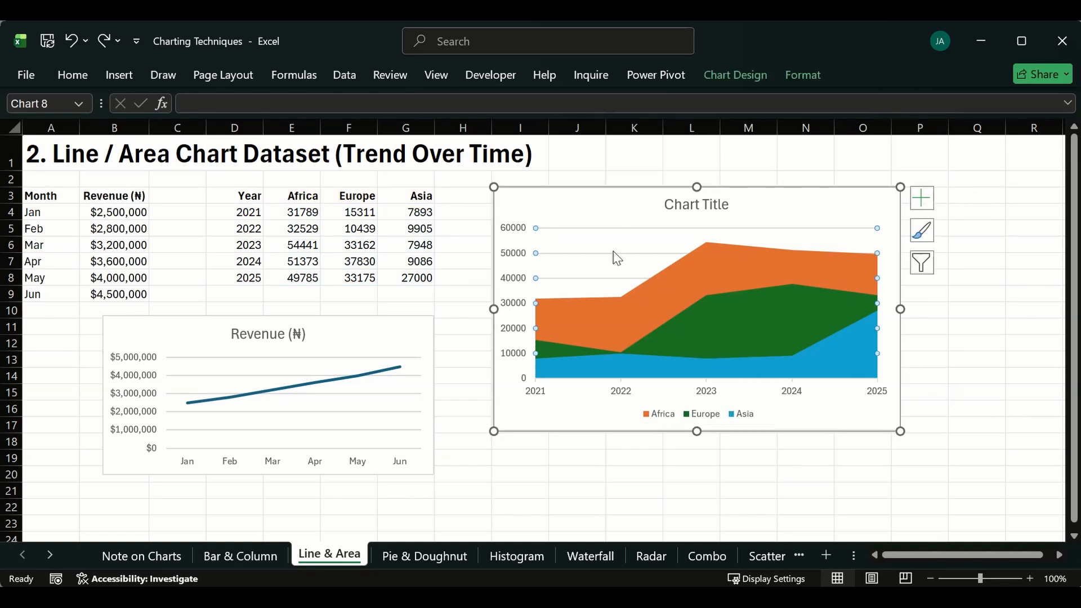
key("Escape")
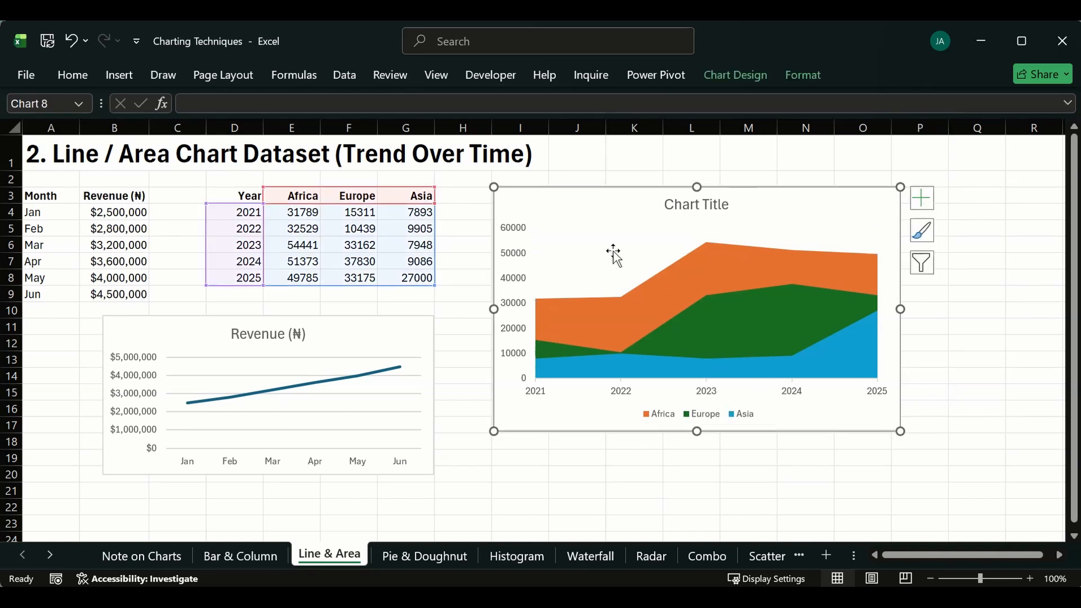
left_click(313, 357)
left_click(318, 376)
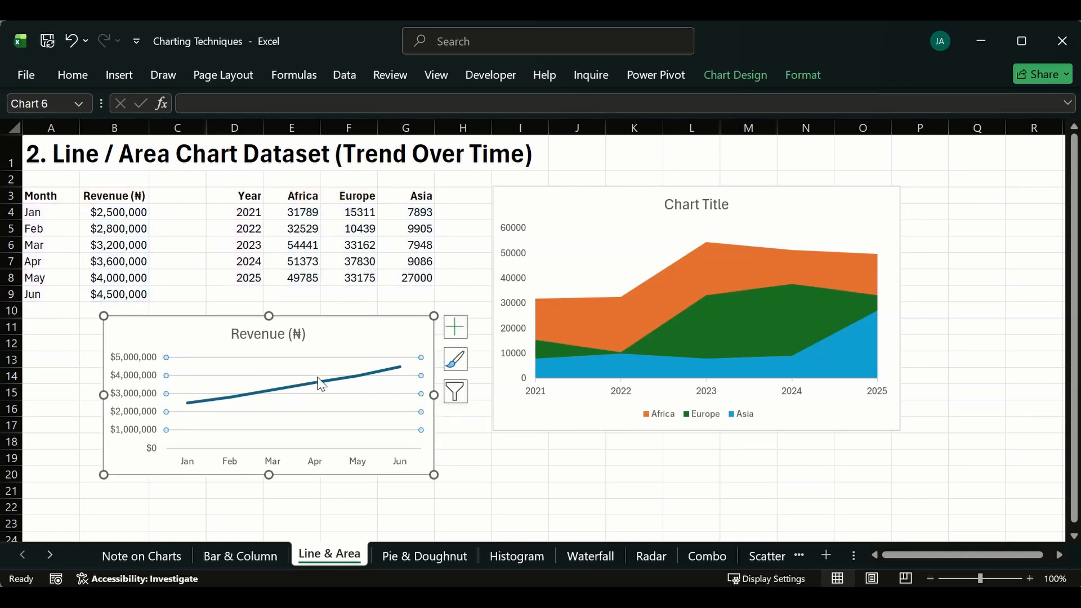
key("Escape")
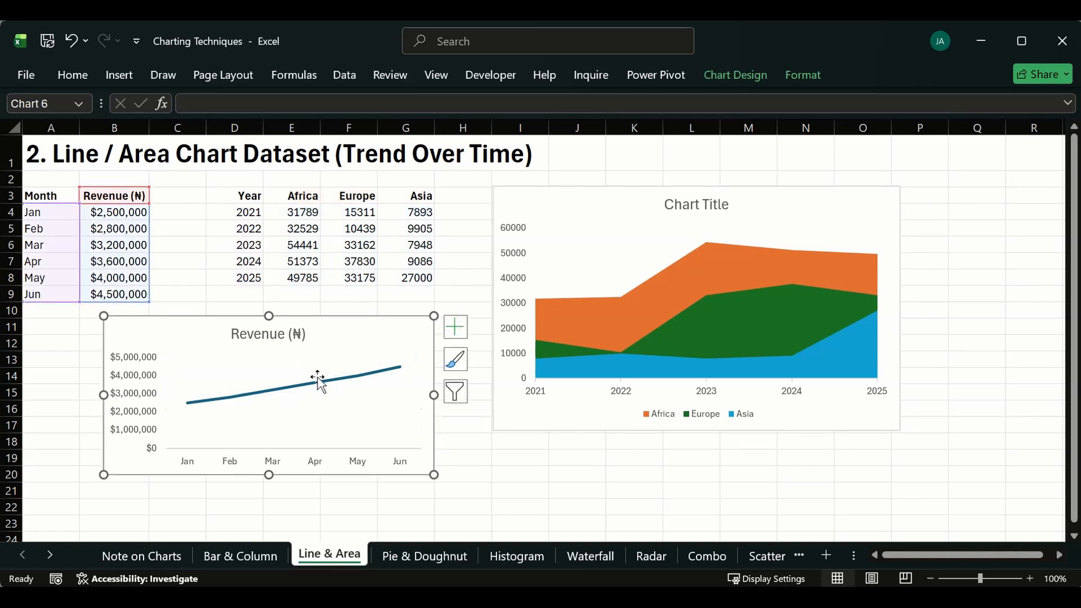
left_click(463, 473)
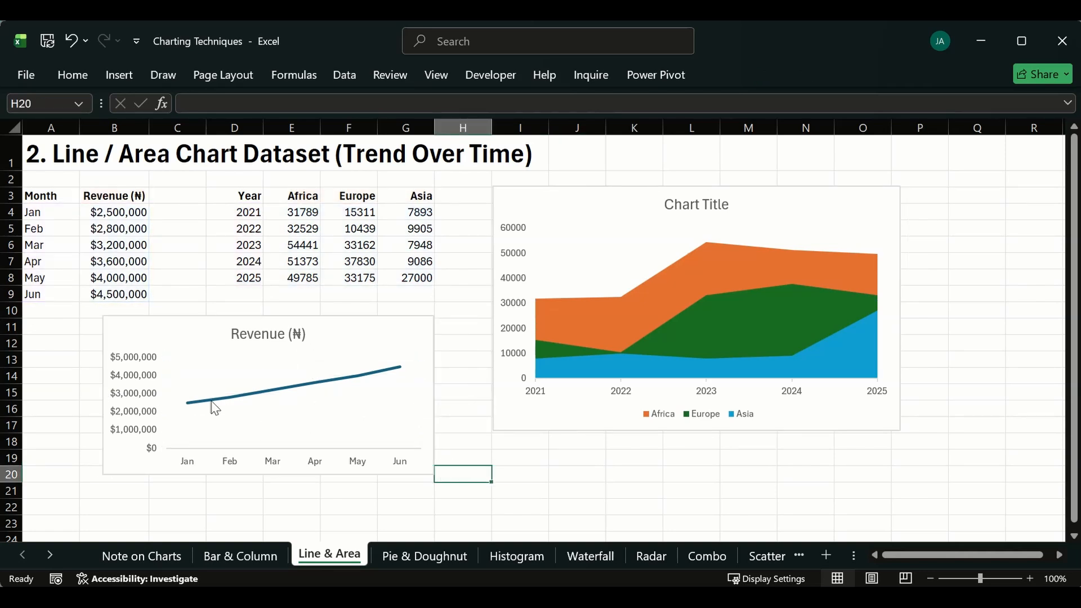
- Switch to the Pie & Doughnut sheet
left_click(394, 557)
left_click(438, 332)
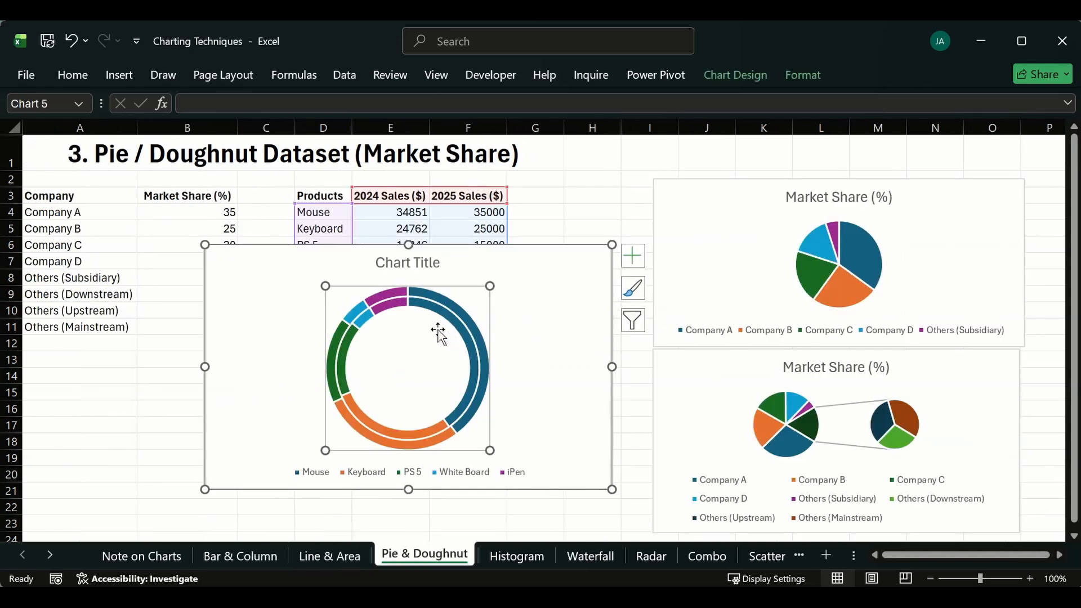
double_click(408, 325)
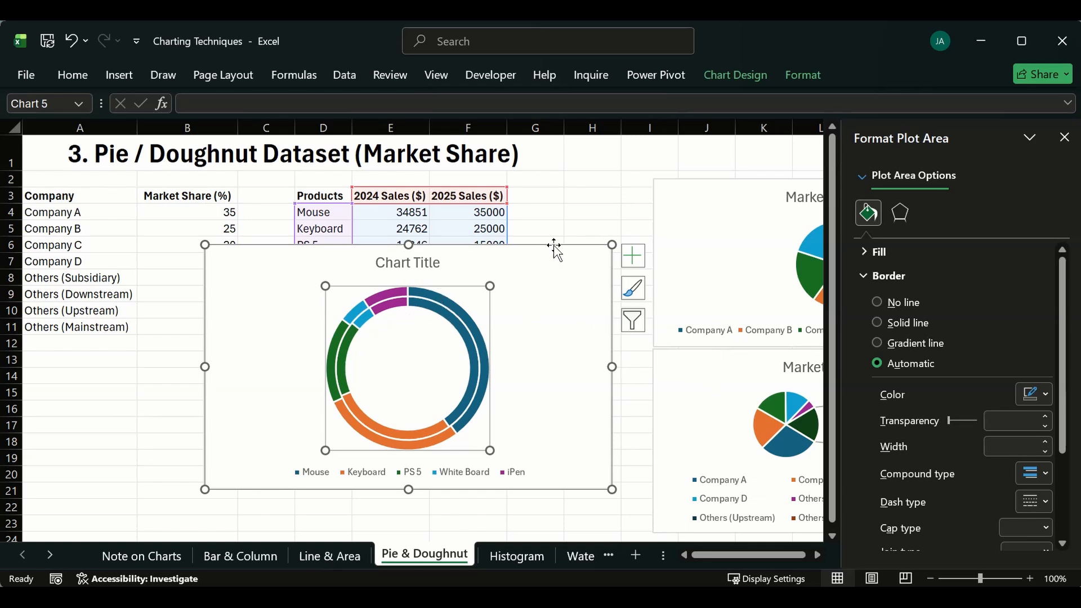
left_click(616, 228)
left_click(1064, 137)
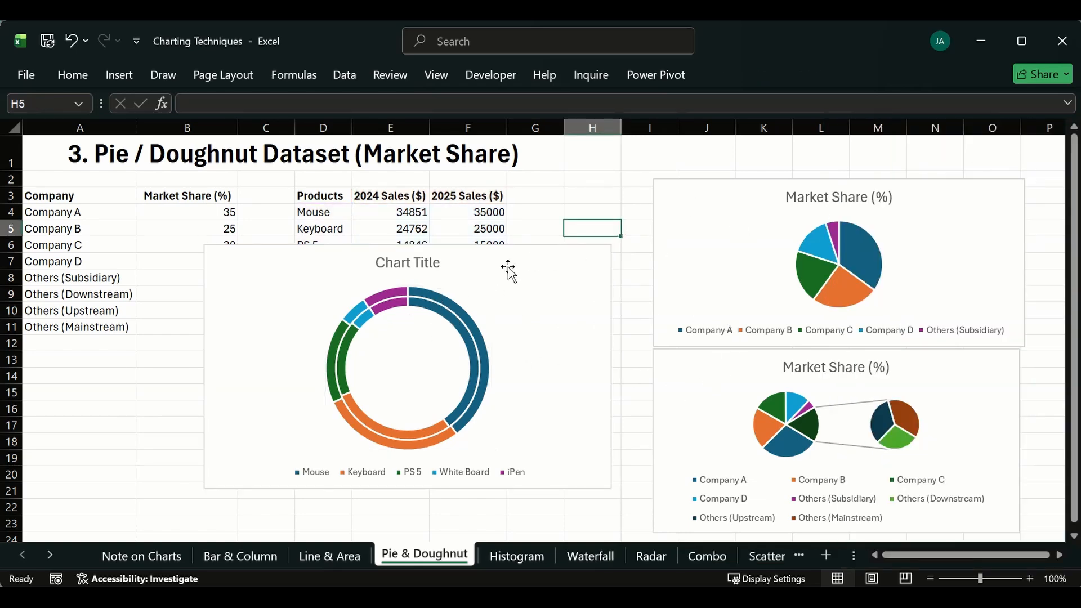
- Set the Doughnut Hole Size of the product sales doughnut chart to 45%
double_click(399, 311)
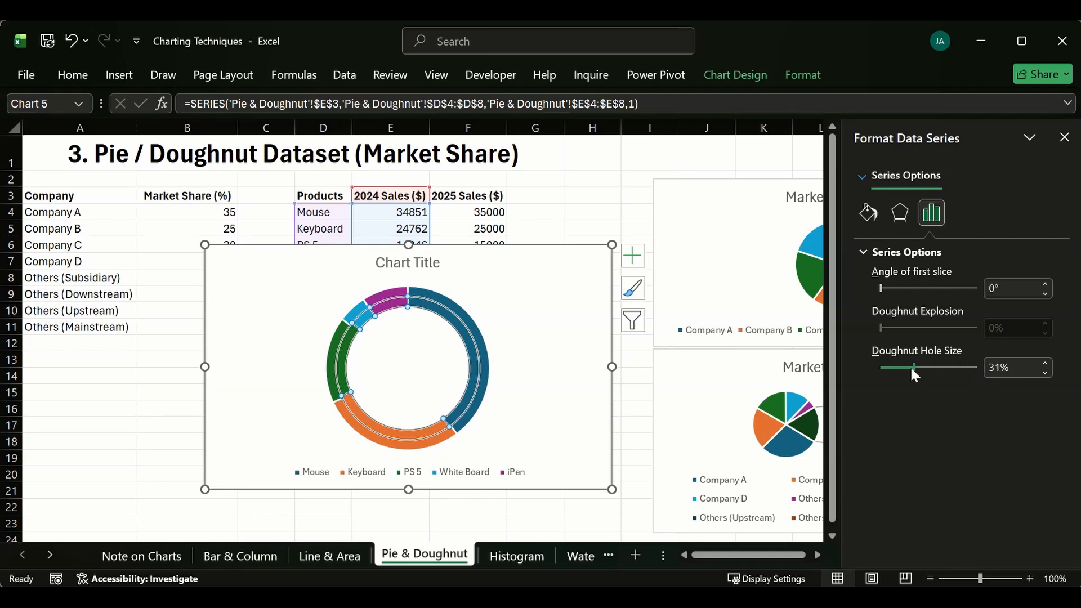
left_click_drag(911, 368, 915, 365)
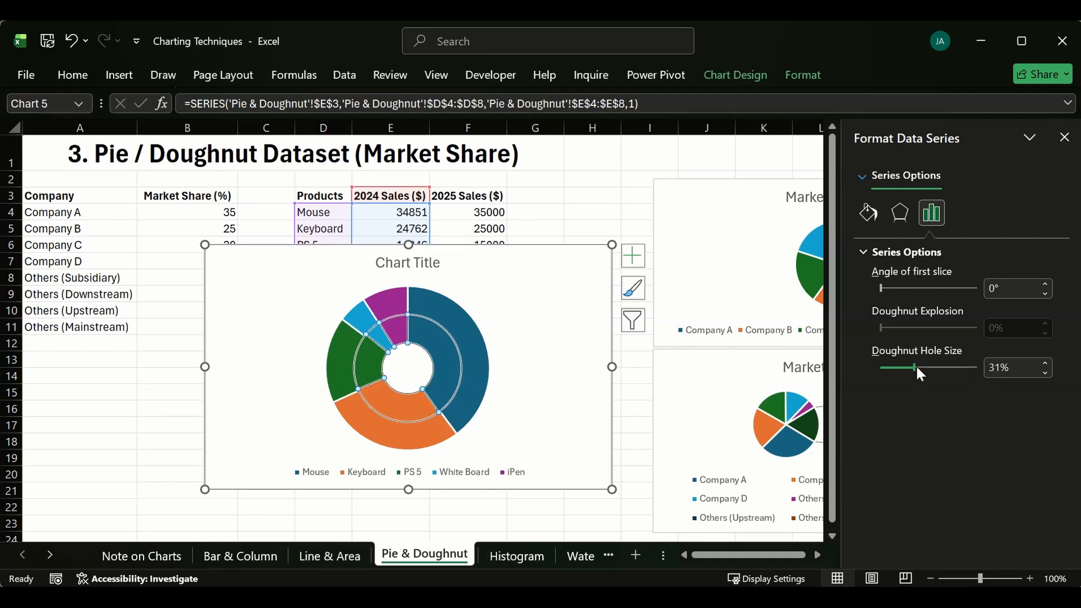
double_click(1003, 369)
type("45")
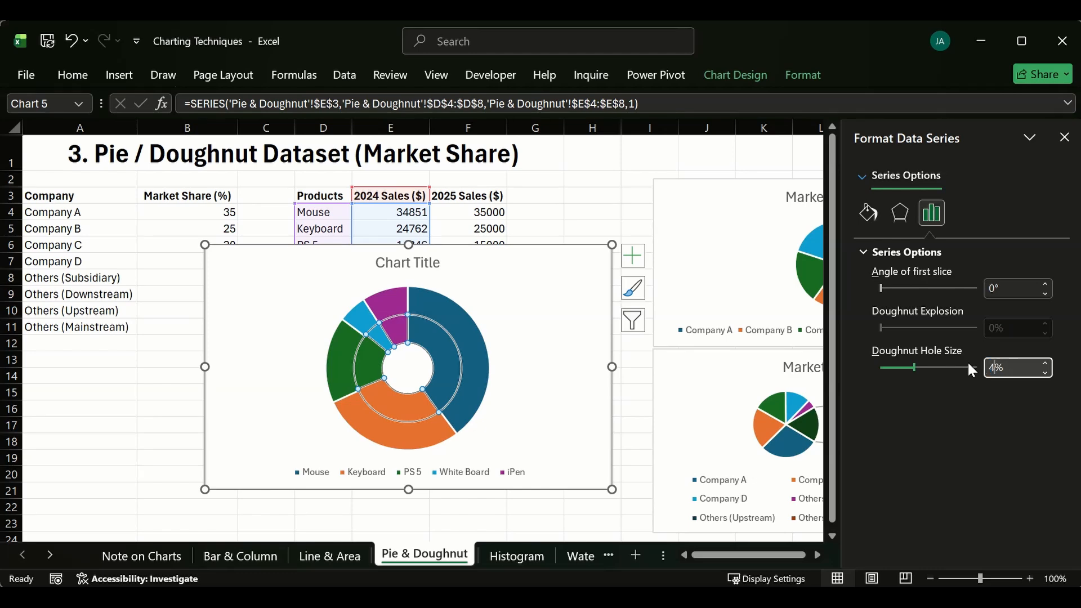
left_click(623, 213)
left_click(514, 282)
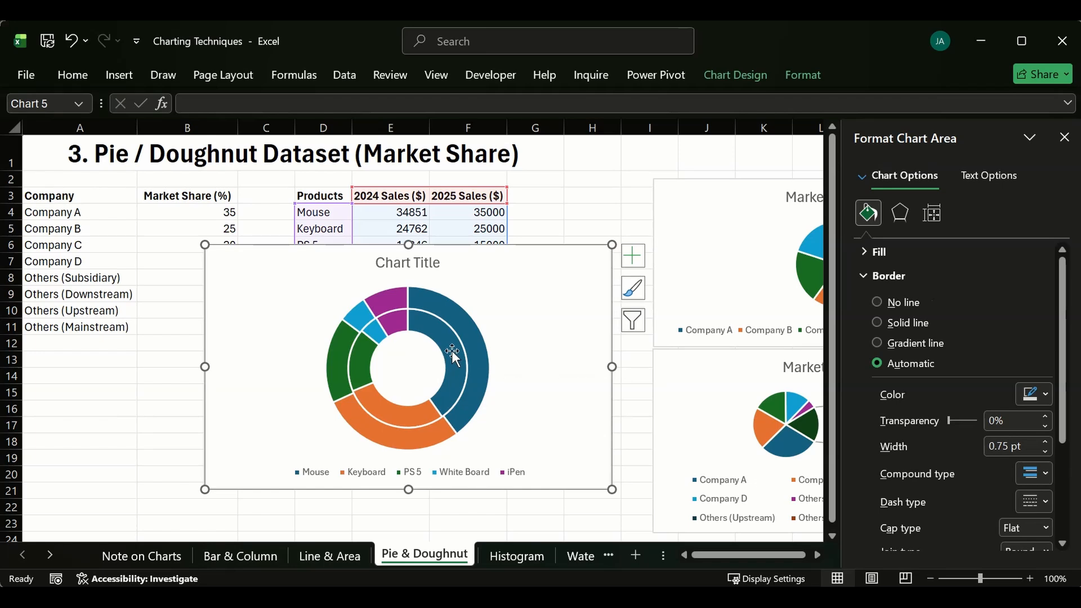
- Add data labels to both rings of the product sales doughnut chart
mouse_move(452, 350)
left_click(635, 260)
left_click(678, 303)
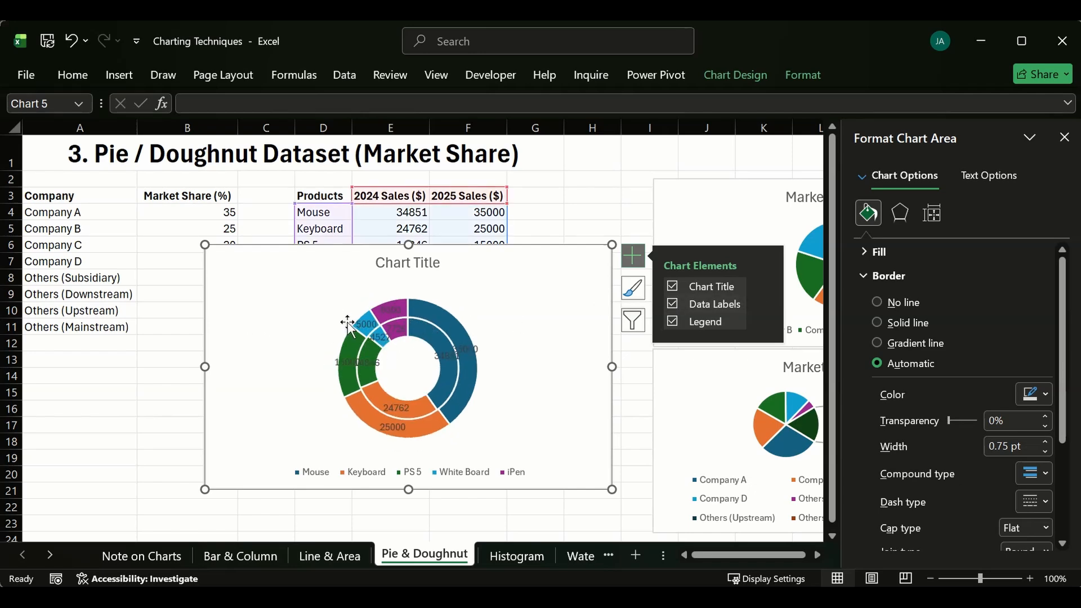
- Try Data Callout labels on the doughnut chart, remove them and turn the plain data labels back on
left_click(763, 305)
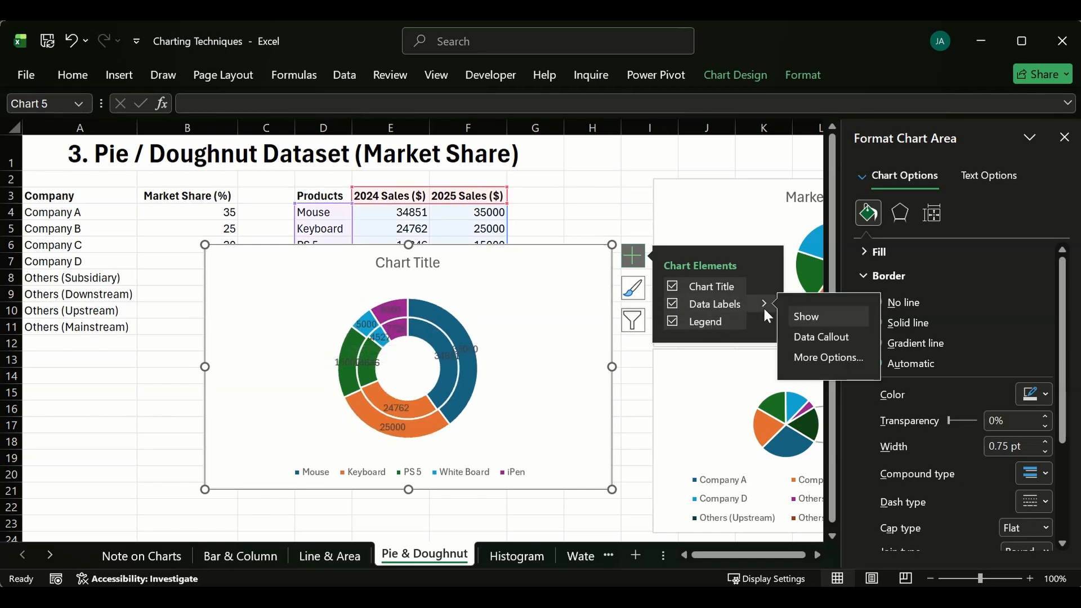
left_click(814, 339)
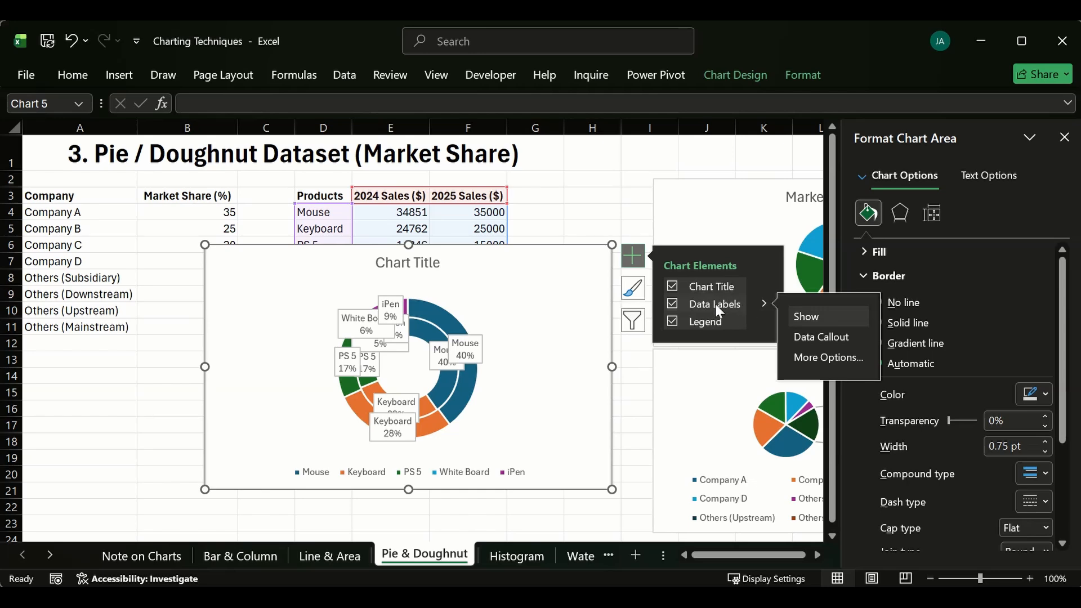
left_click(671, 302)
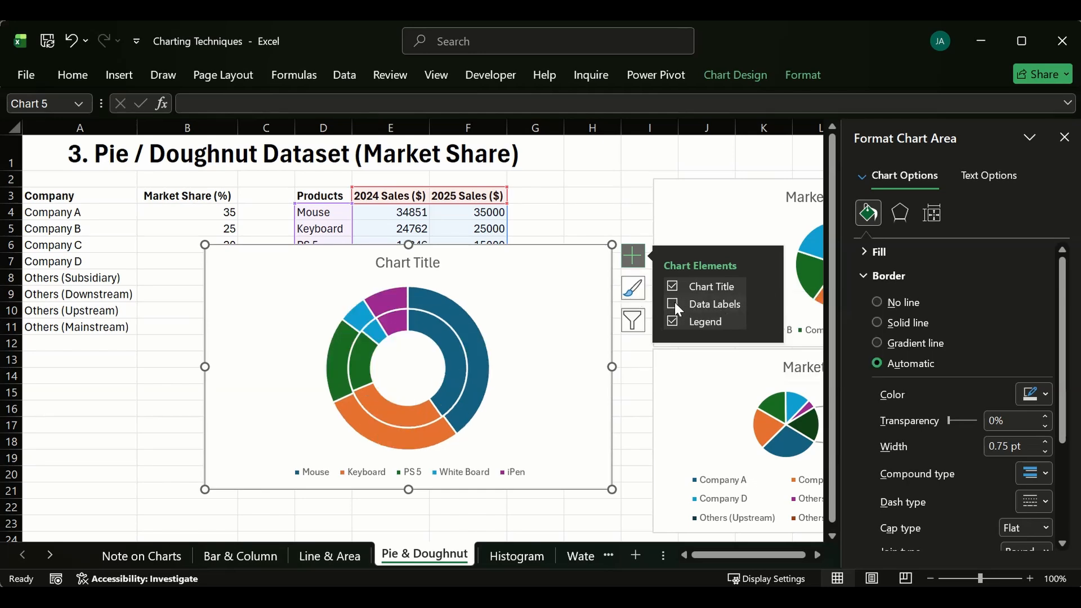
left_click(674, 303)
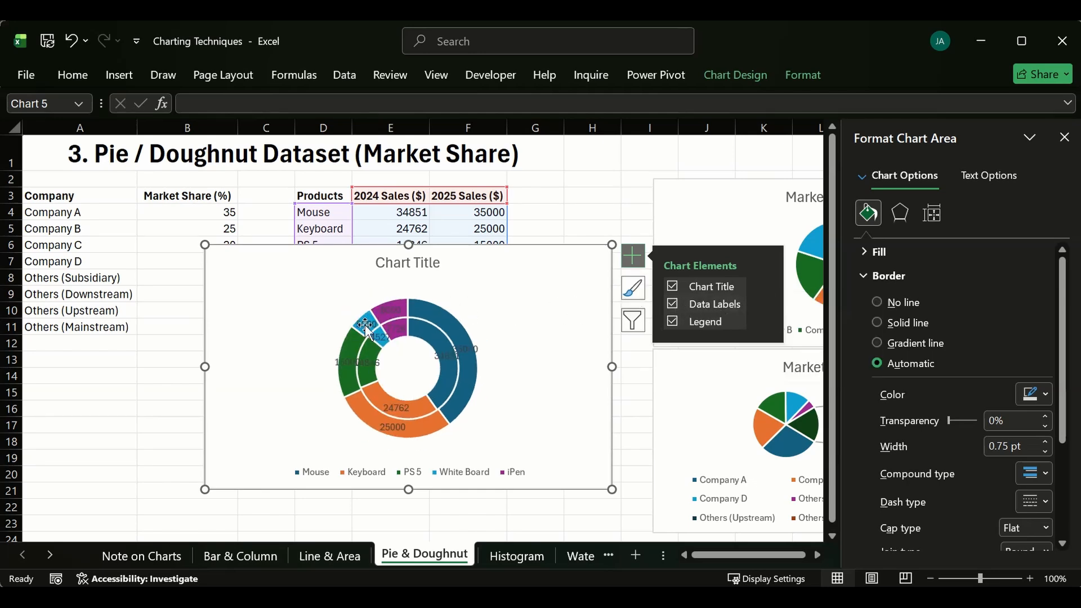
left_click(365, 324)
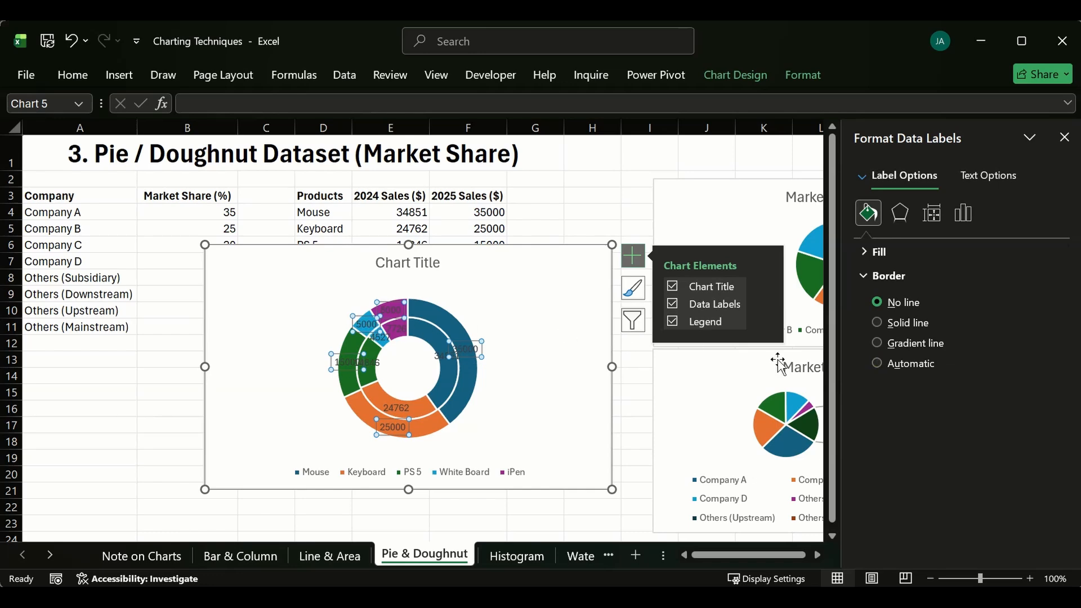
left_click(716, 184)
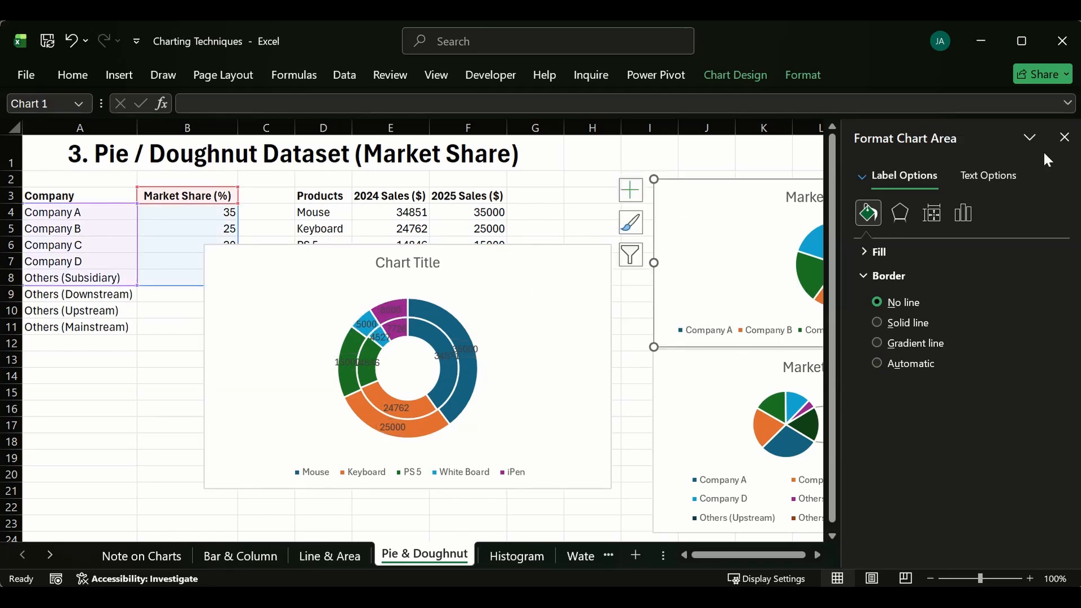
left_click(1064, 138)
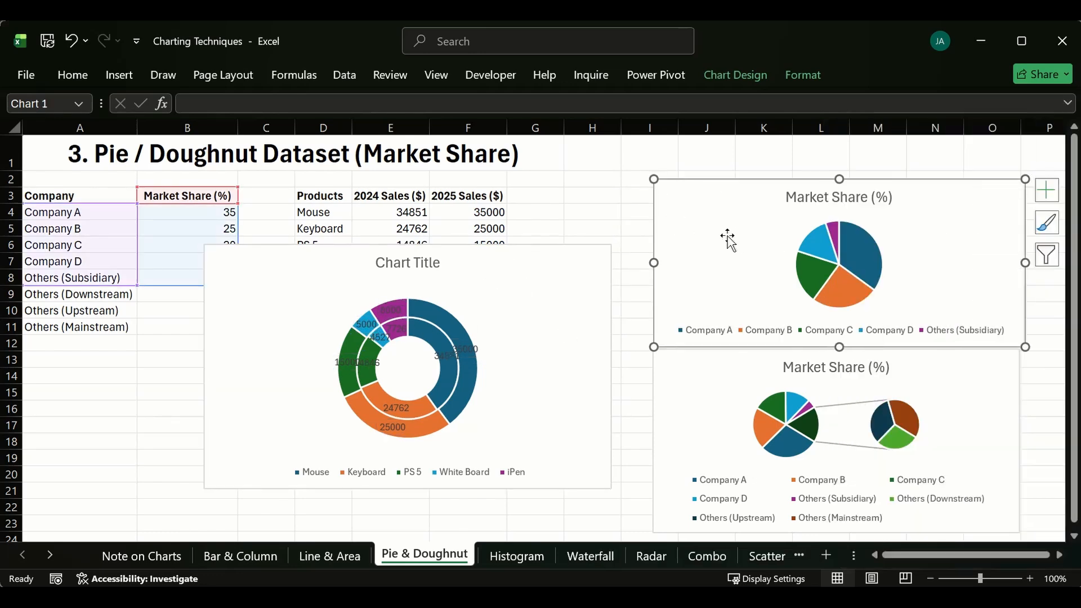
left_click(635, 295)
left_click(451, 325)
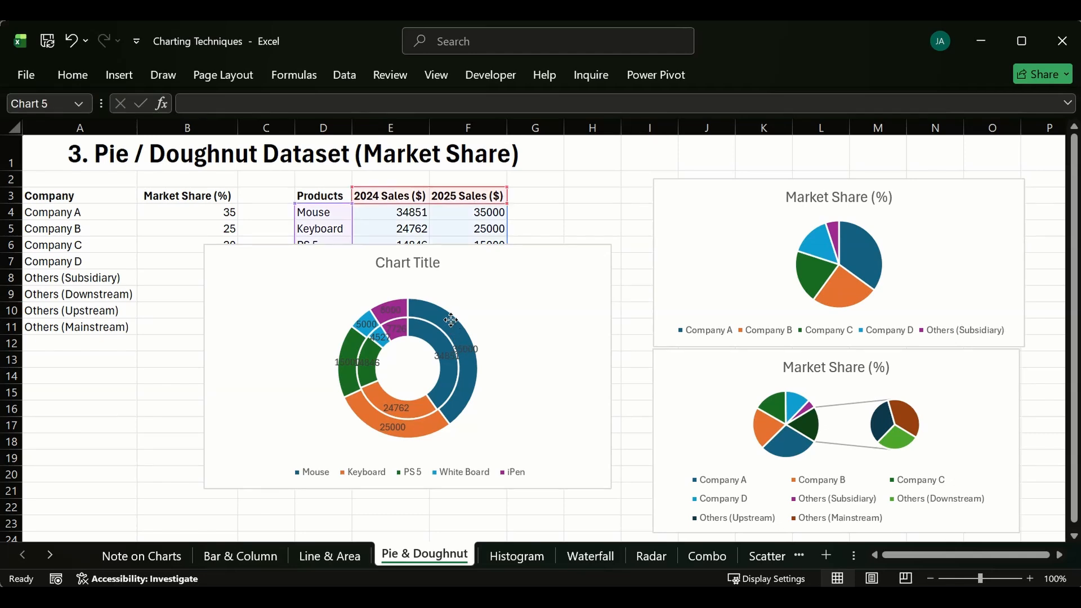
left_click(450, 325)
left_click(634, 256)
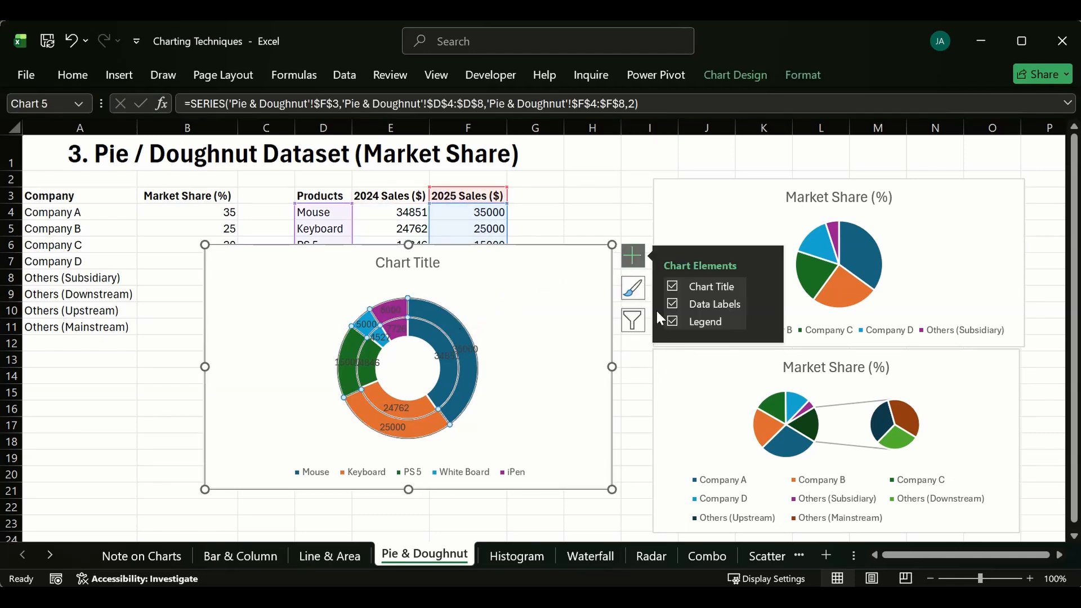
left_click(546, 181)
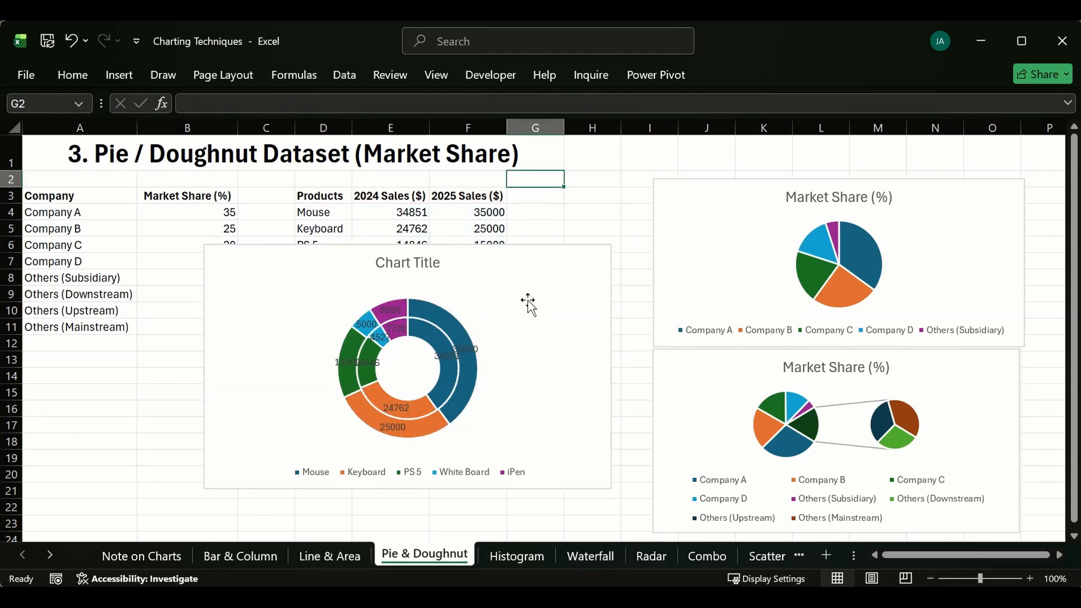
- Set the data labels of the doughnut's outer 2025 Sales ring to show Percentage instead of Value
double_click(473, 344)
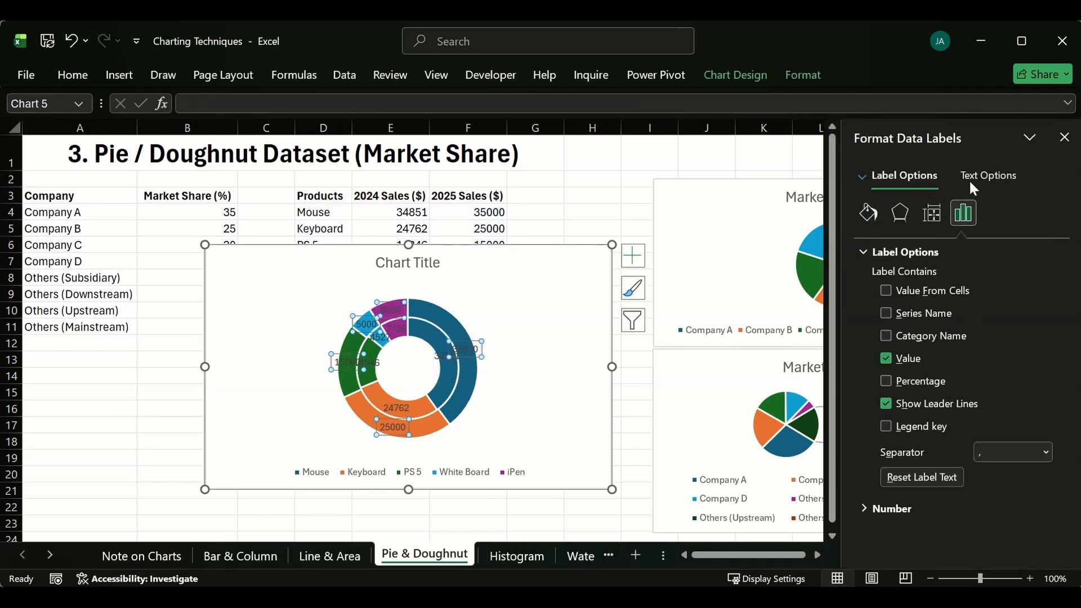
left_click(886, 358)
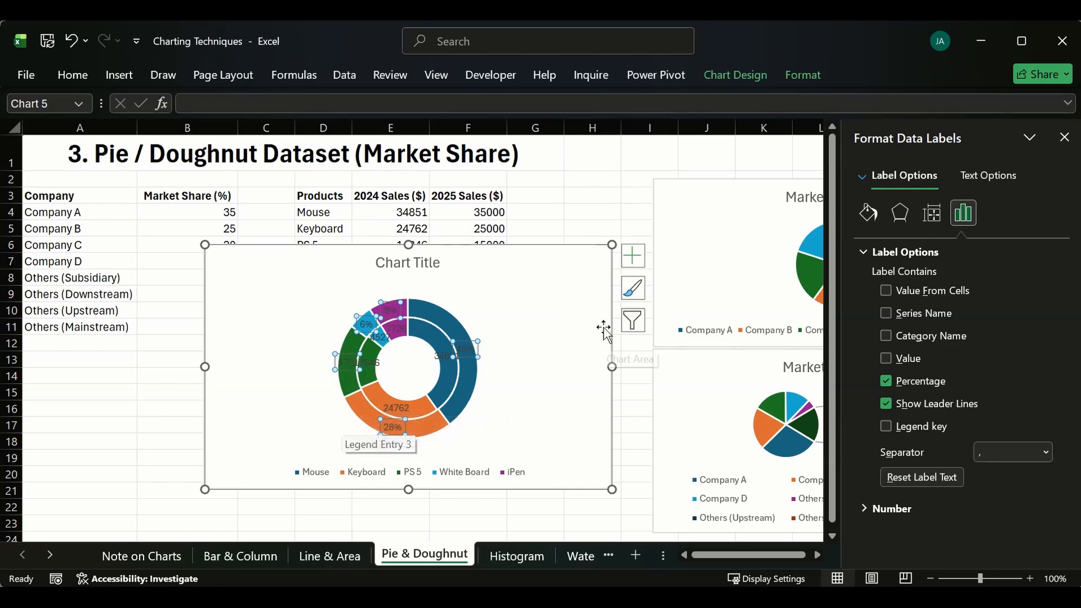
- Format the percentage labels of the doughnut's outer ring in white, bold text
left_click(72, 75)
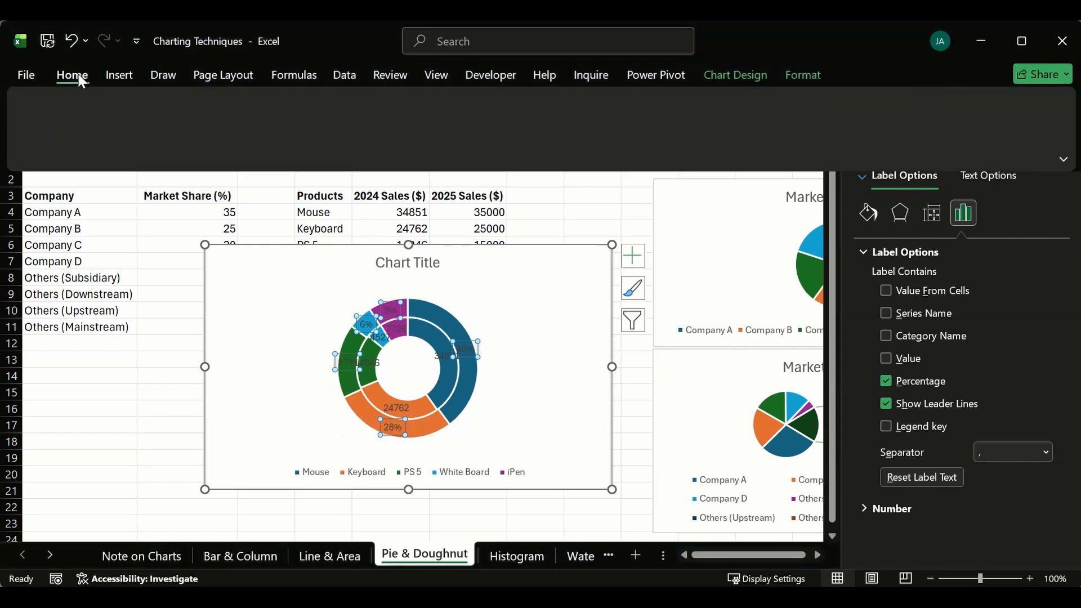
left_click(865, 214)
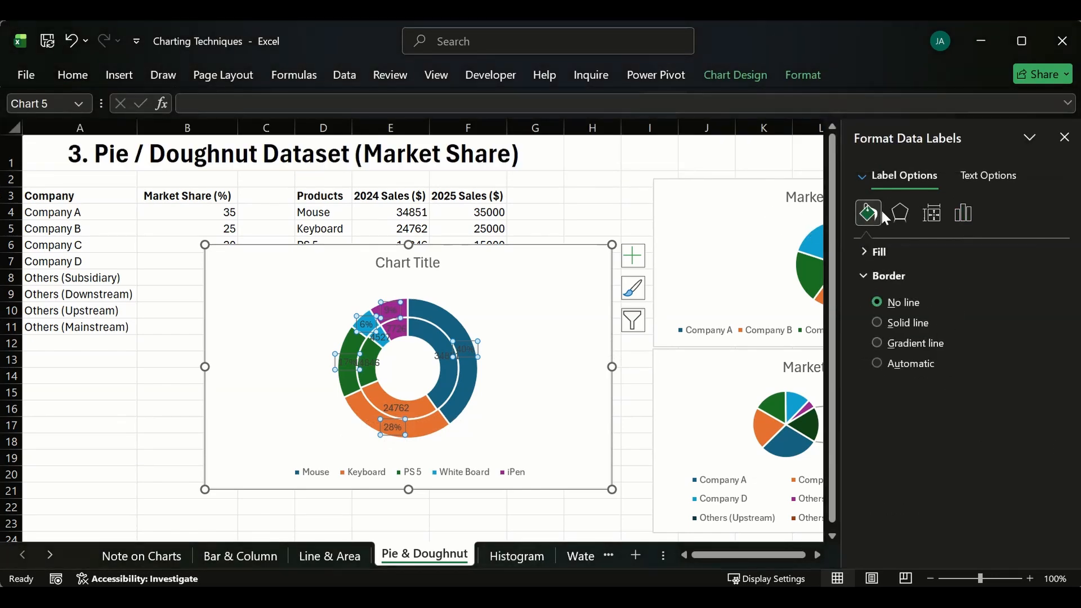
left_click(899, 213)
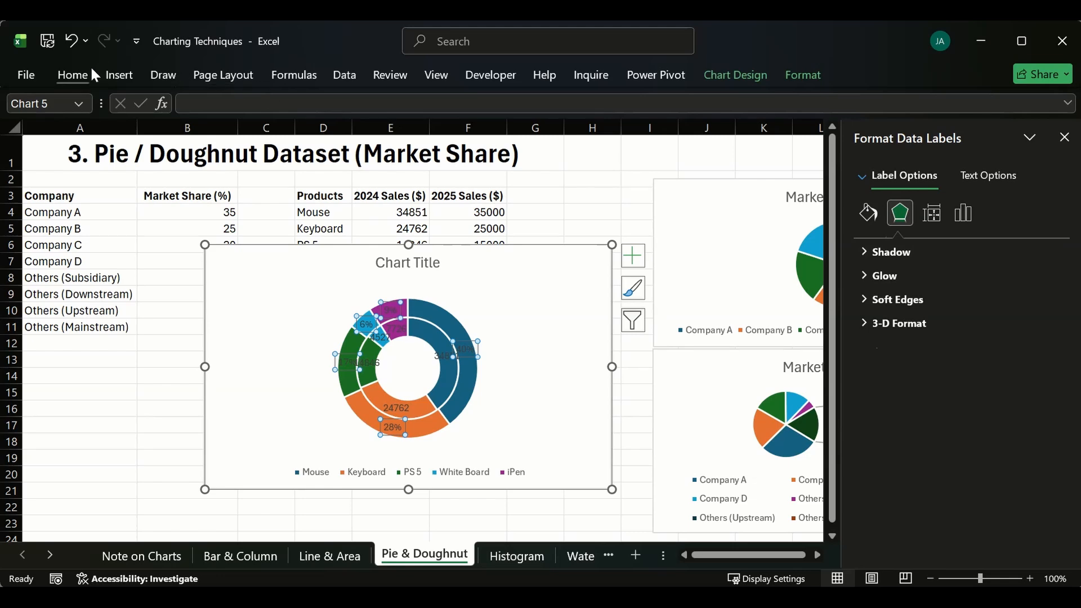
left_click(73, 75)
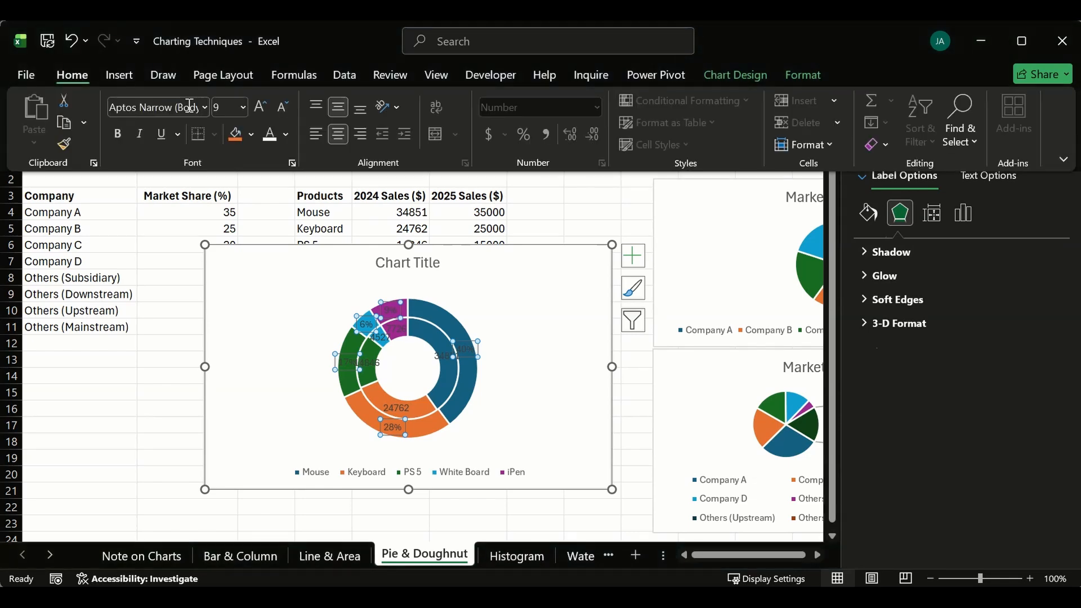
left_click(269, 134)
left_click(119, 134)
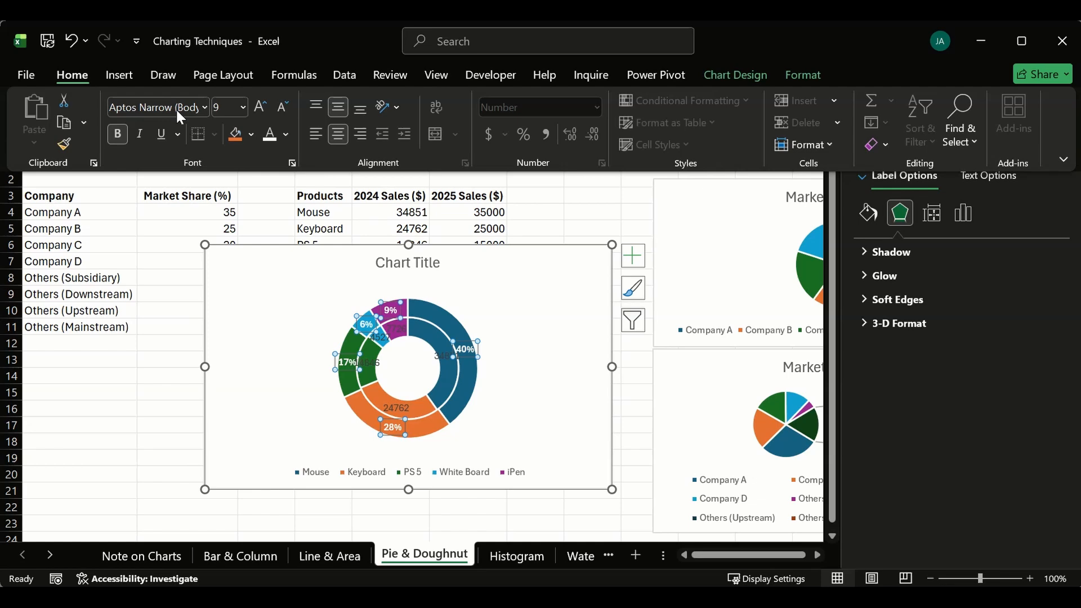
- Increase the outer ring's label font size to 10 and switch the inner 2024 Sales ring's labels from Value to Percentage
left_click(259, 107)
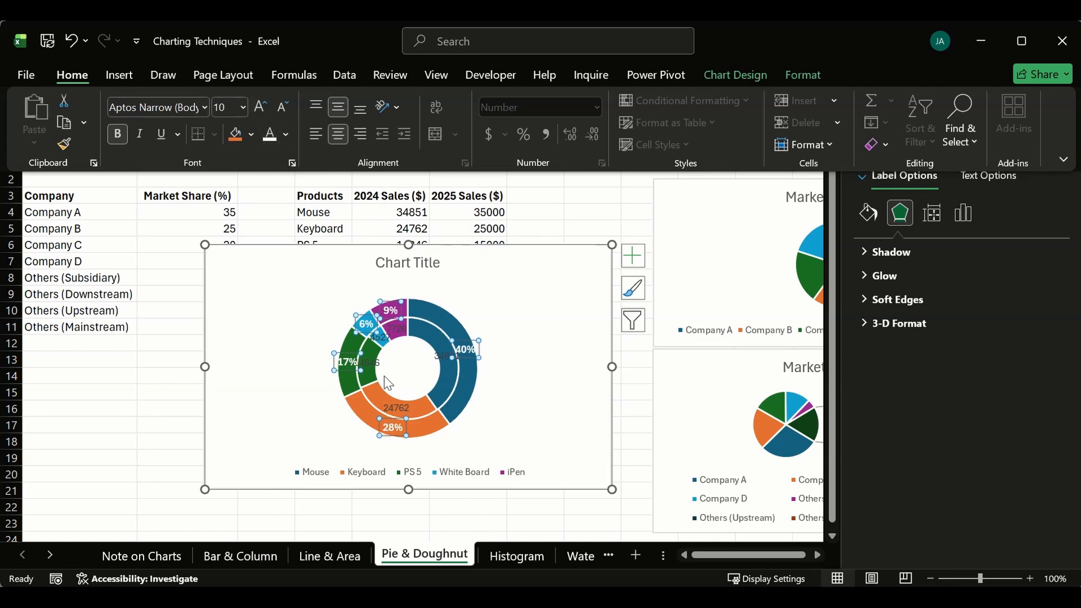
left_click(369, 356)
left_click(371, 359)
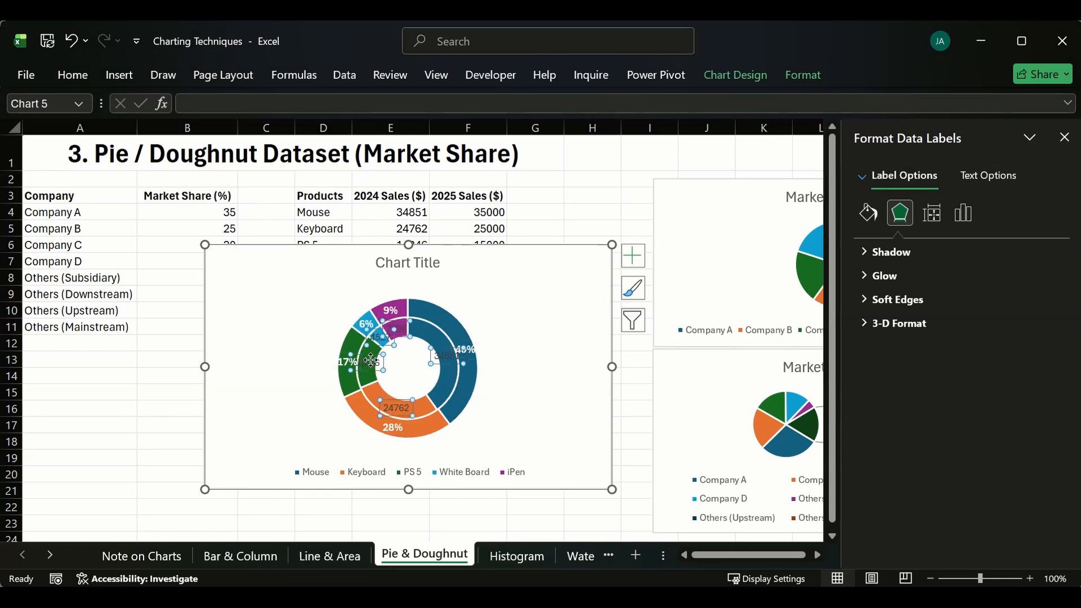
left_click(962, 212)
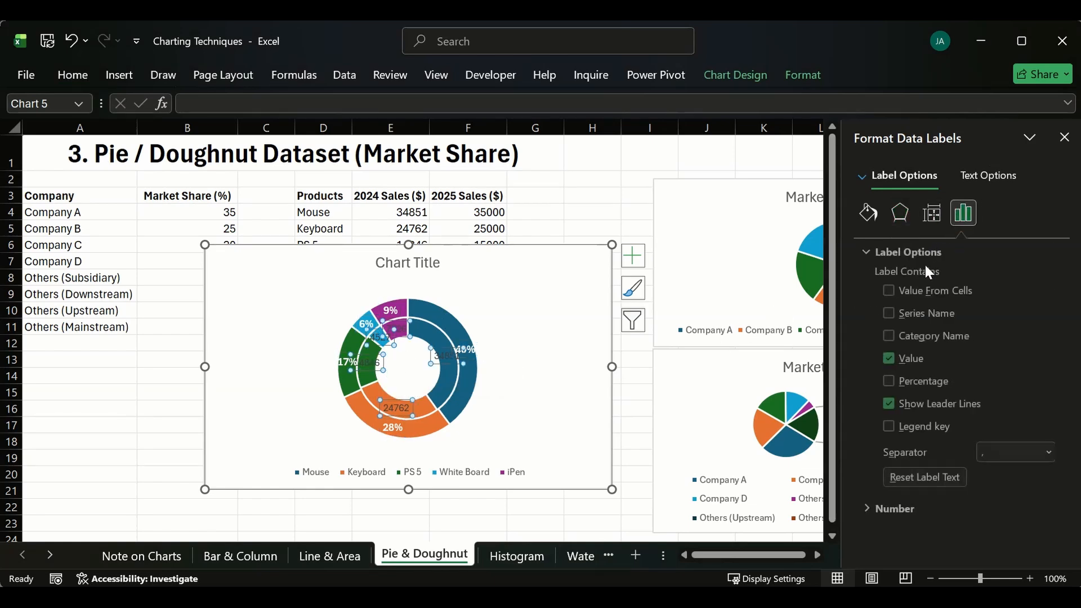
left_click(885, 358)
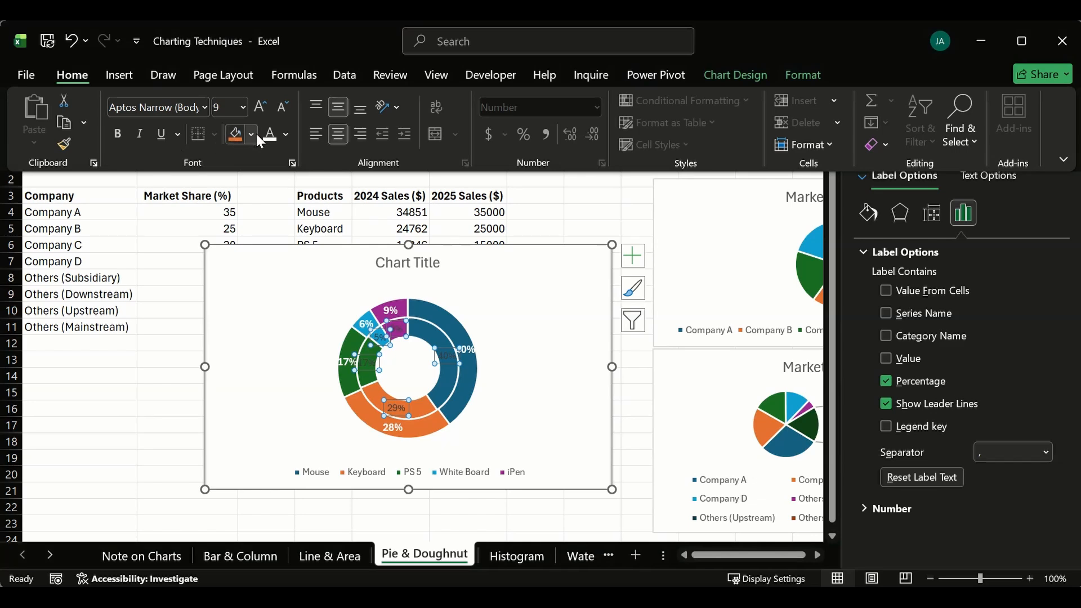
- Format the percentage labels of the doughnut's inner ring in white, bold text at font size 10
left_click(260, 107)
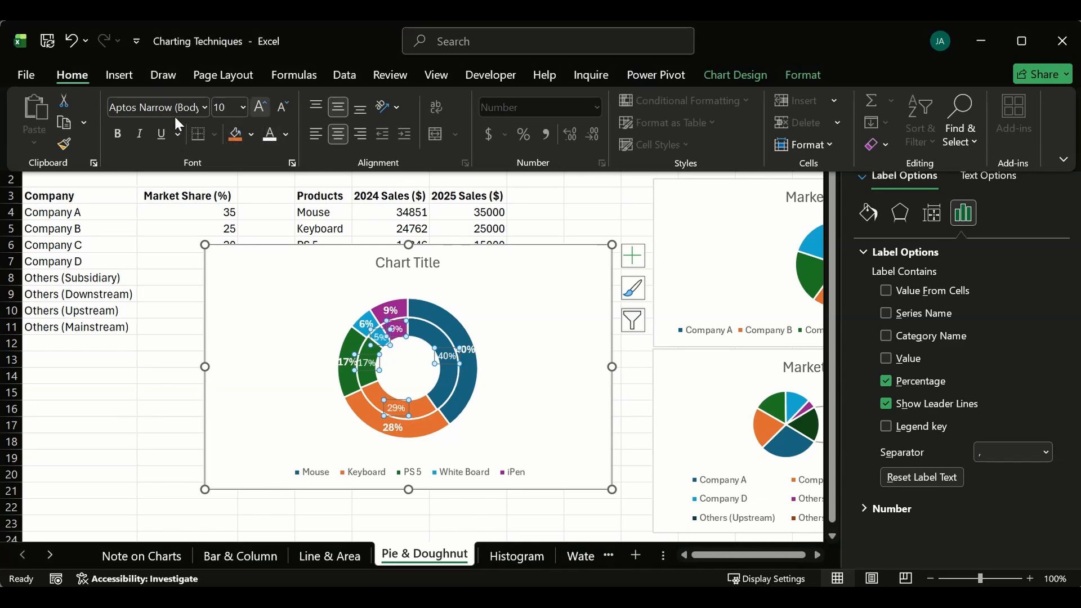
left_click(123, 134)
left_click(532, 309)
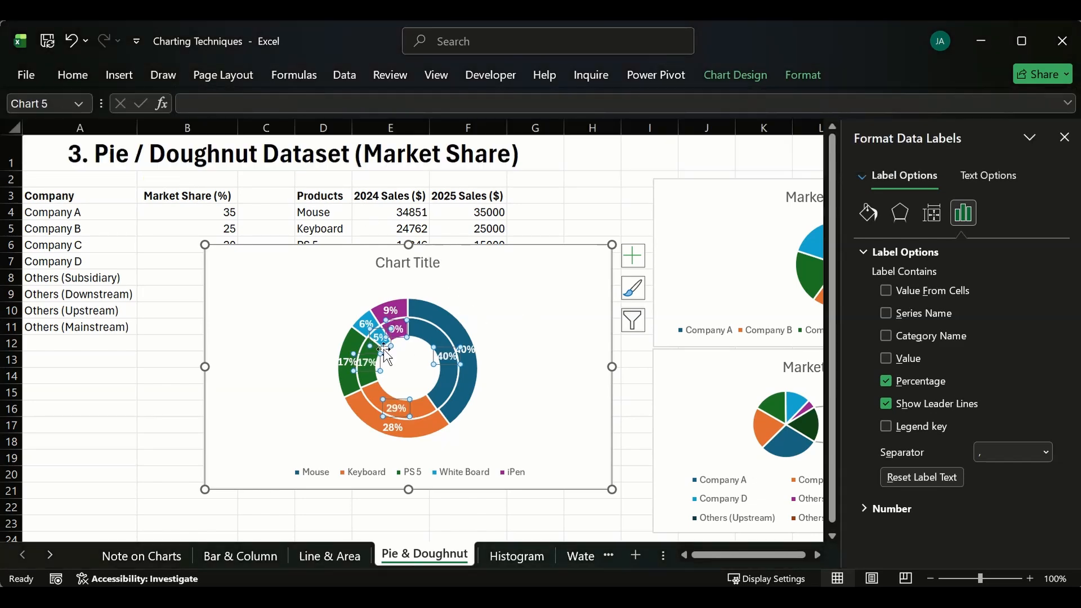
left_click(503, 317)
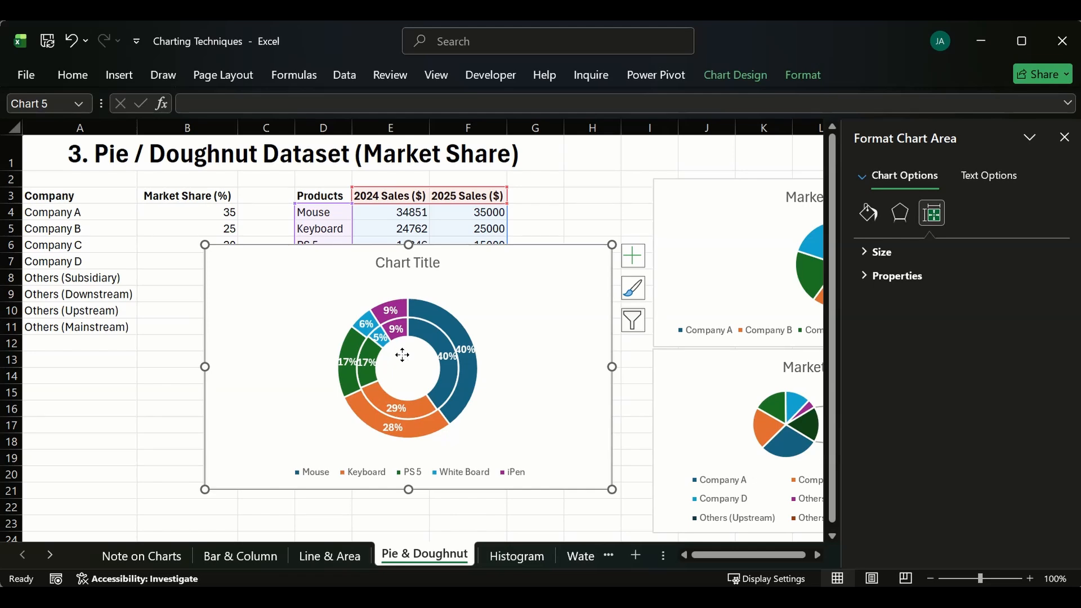
- Try doughnut hole sizes of 30% and 15% on the product sales doughnut chart
left_click(400, 361)
left_click(422, 336)
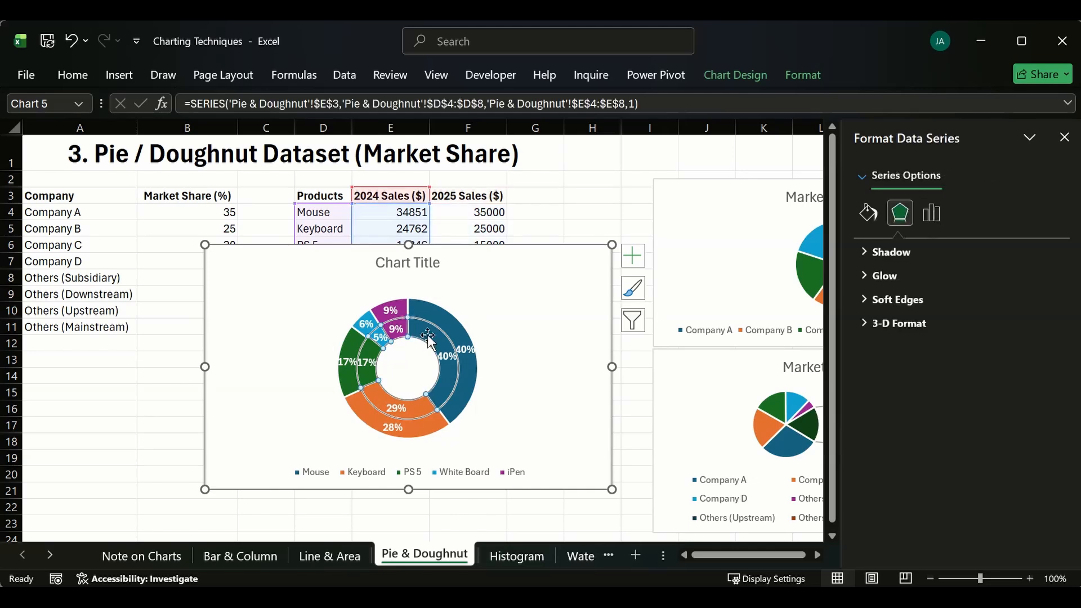
left_click(429, 336)
left_click(931, 213)
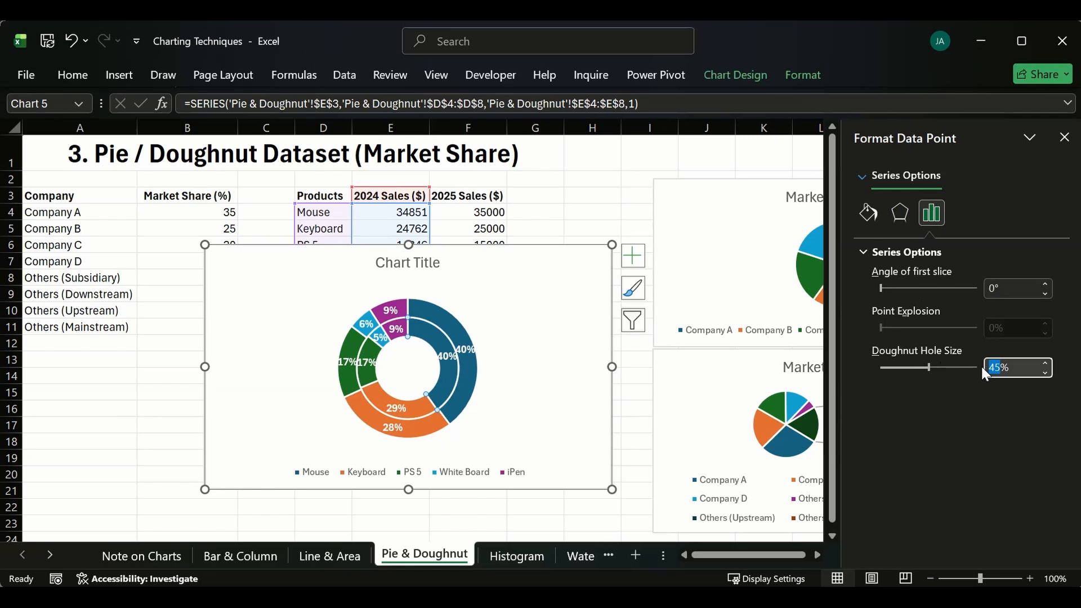
type("30")
key("Return")
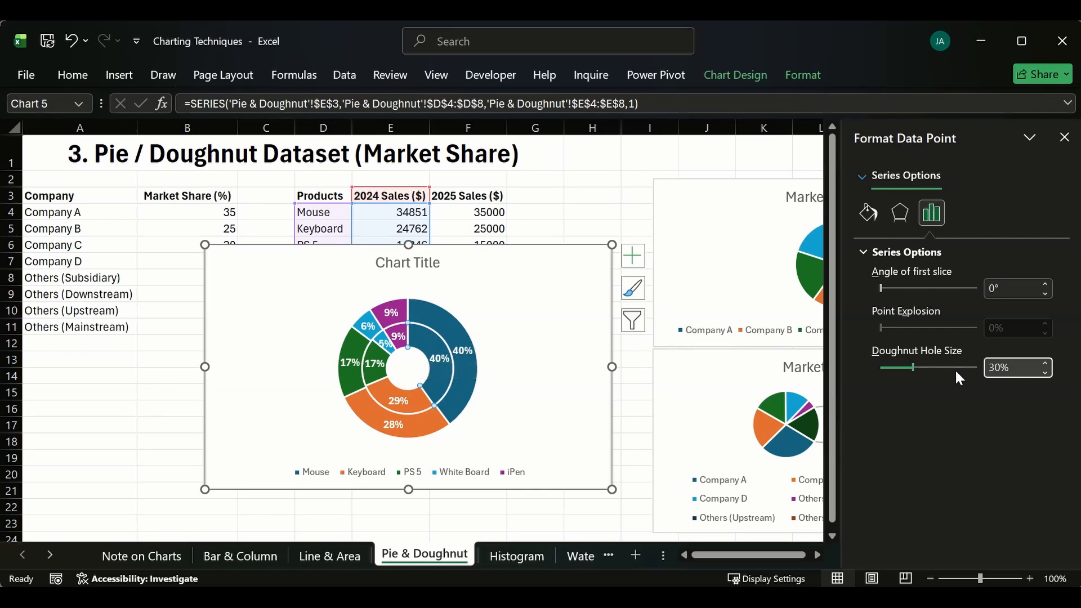
left_click(989, 367)
type("15")
key("Return")
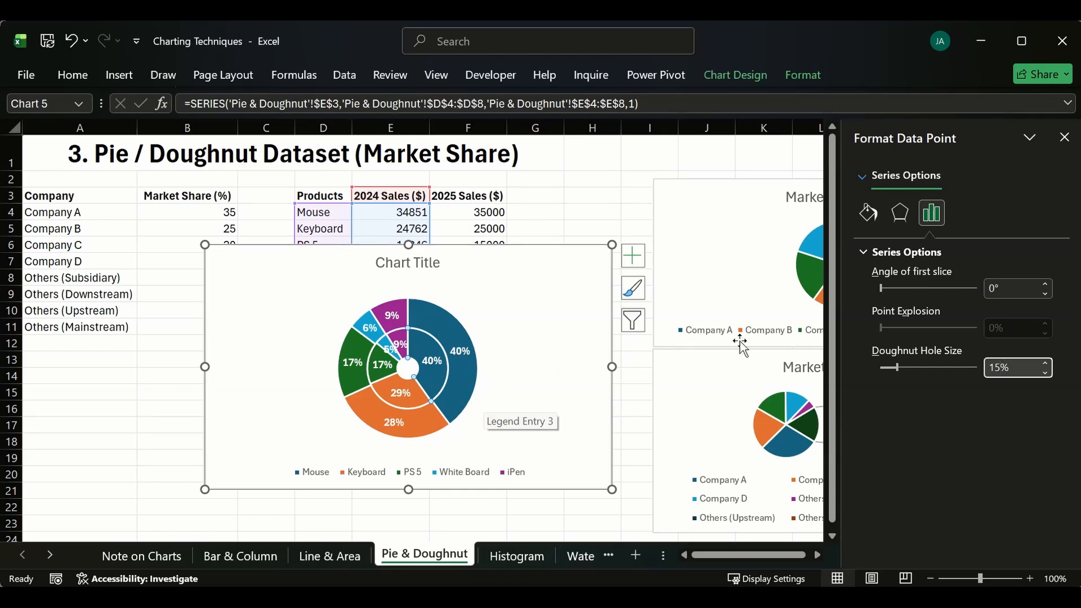
- Set the doughnut's angle of first slice to 20°, undoing a trial reset to 0°
left_click(910, 287)
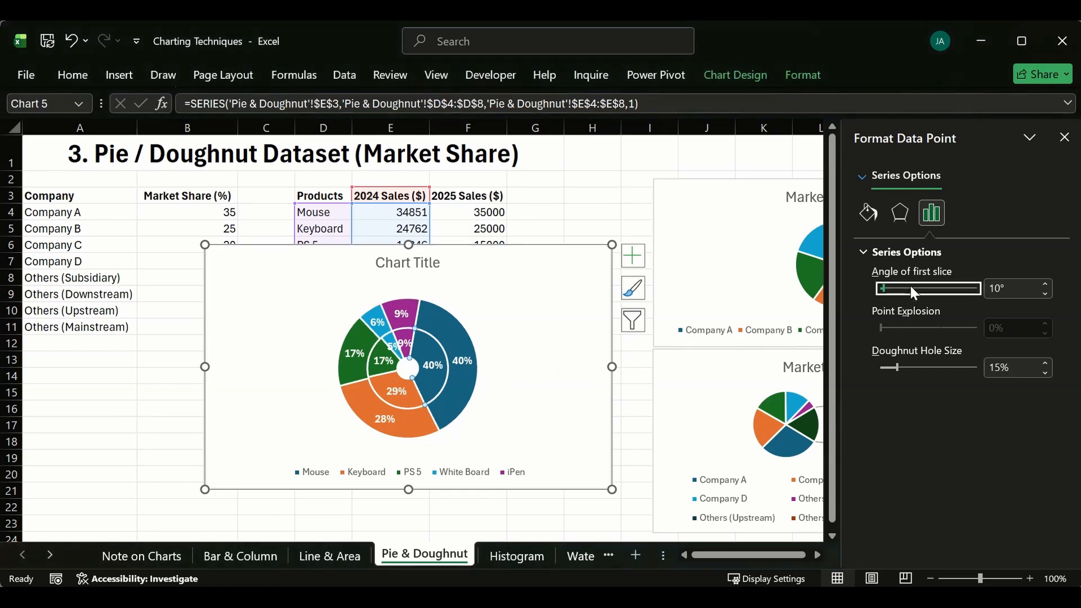
left_click(912, 287)
left_click_drag(887, 286, 863, 282)
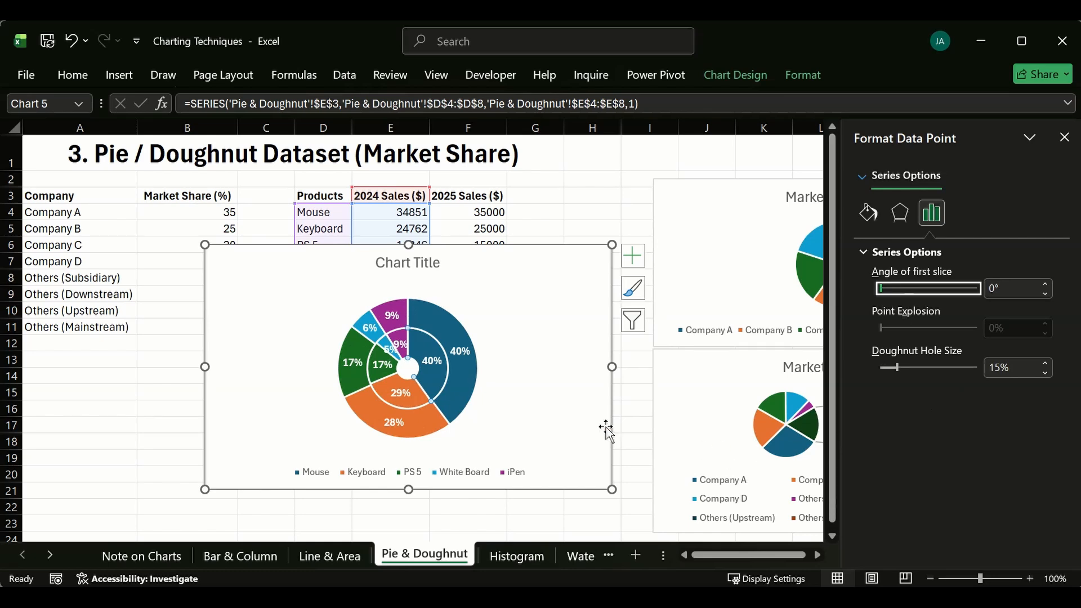
left_click(555, 417)
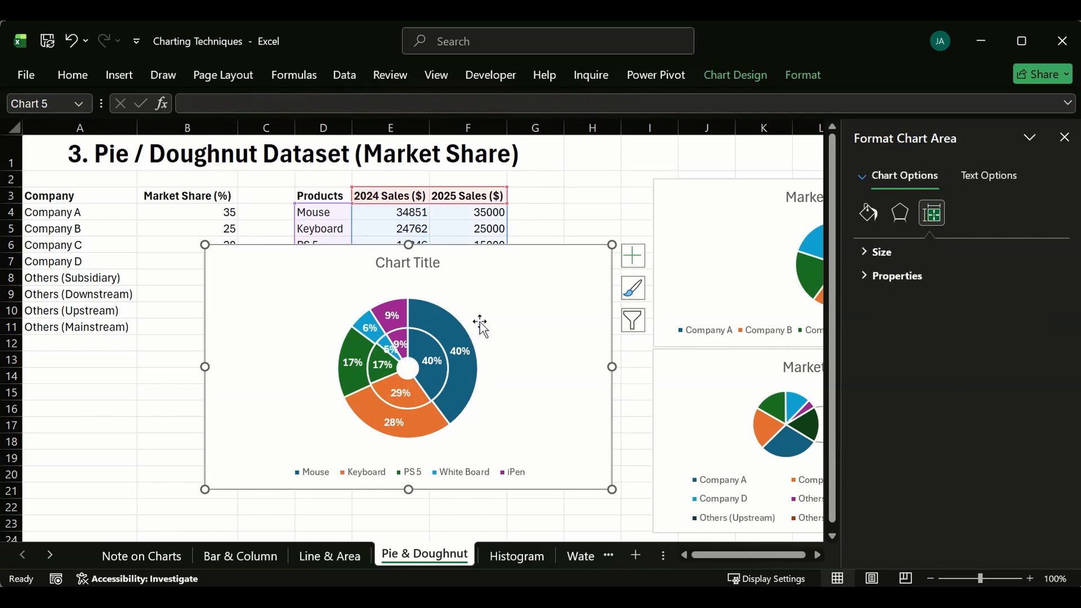
key("ctrl+z")
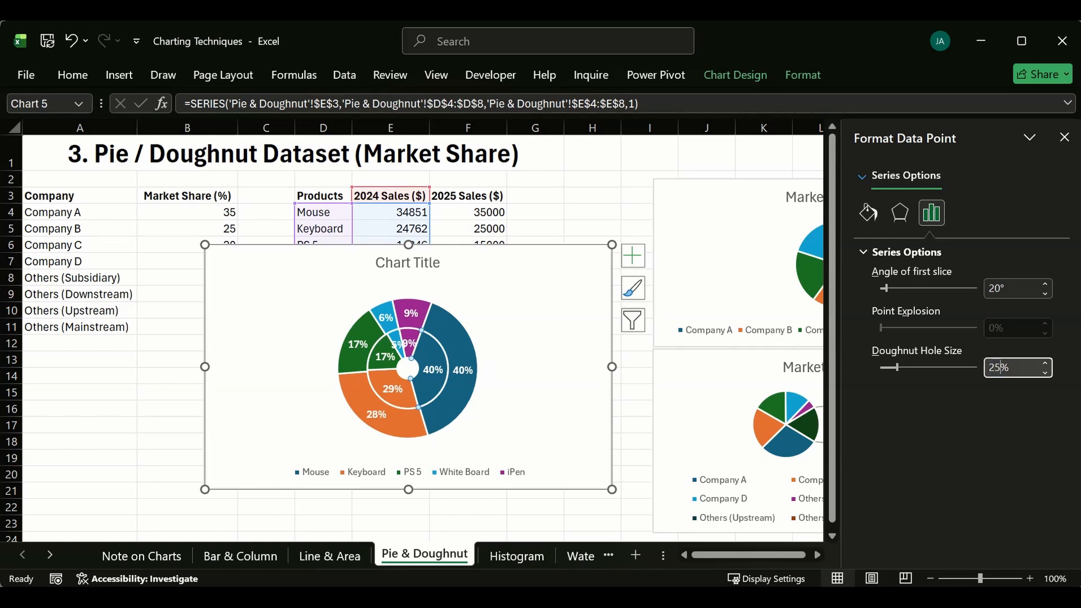
- Set the doughnut hole size to 25% and deselect the chart
key("Return")
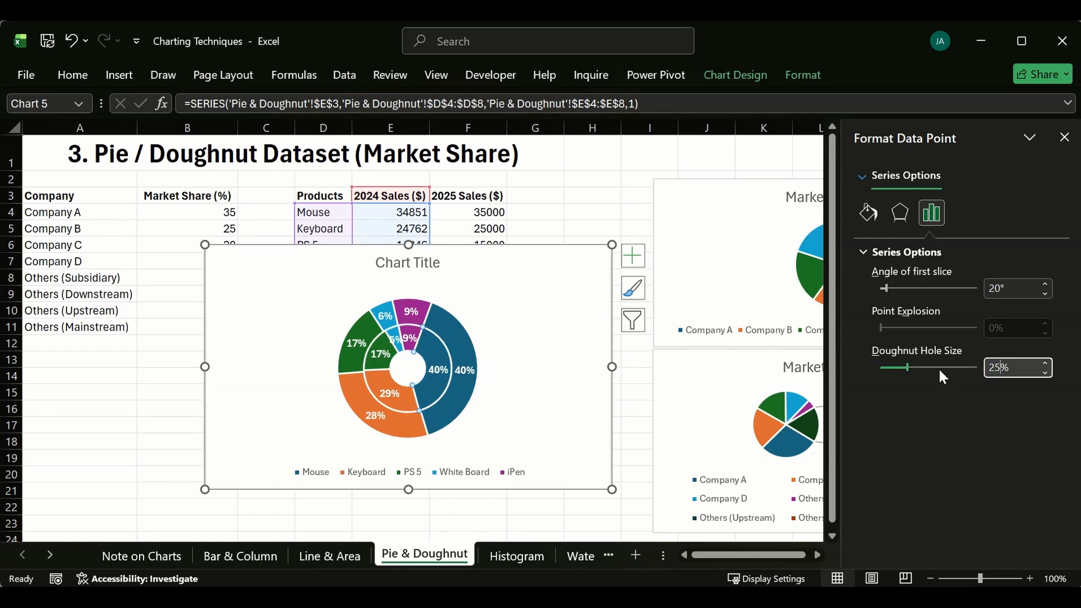
left_click(521, 323)
left_click(601, 213)
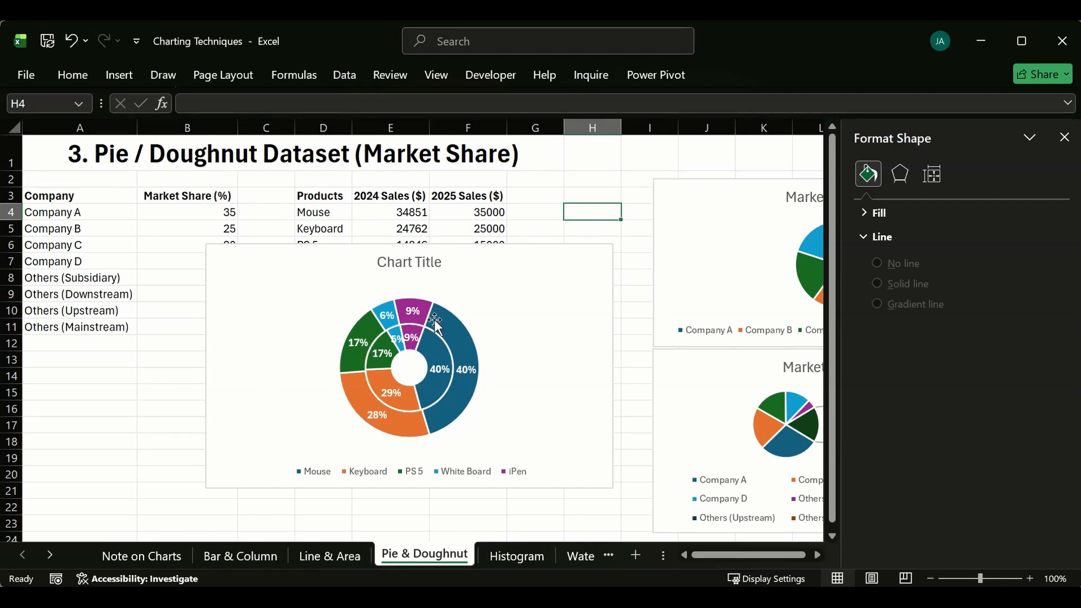
left_click(451, 270)
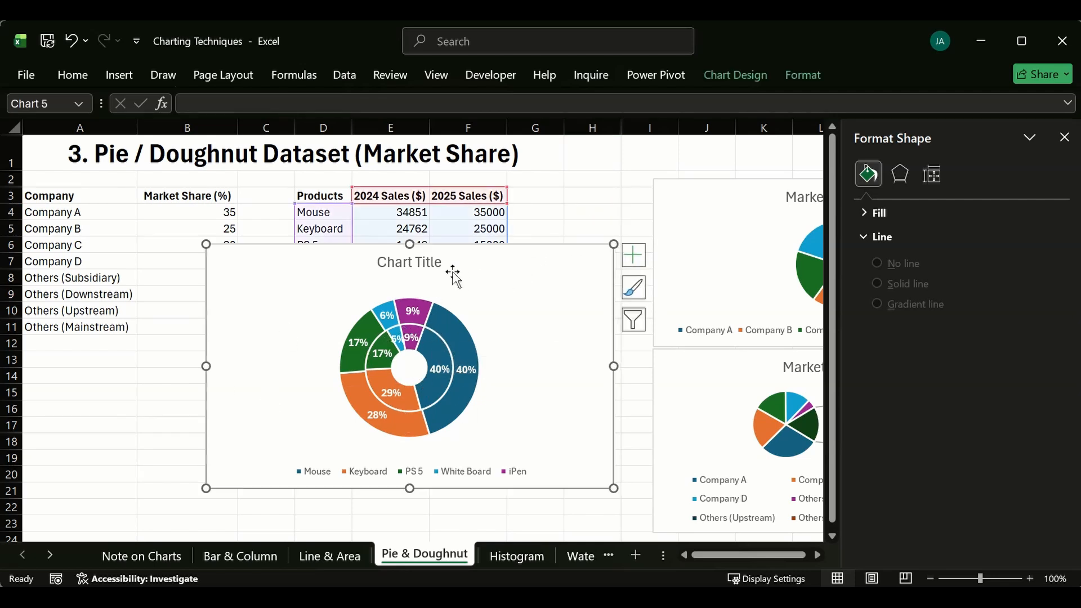
left_click(424, 262)
left_click(246, 305)
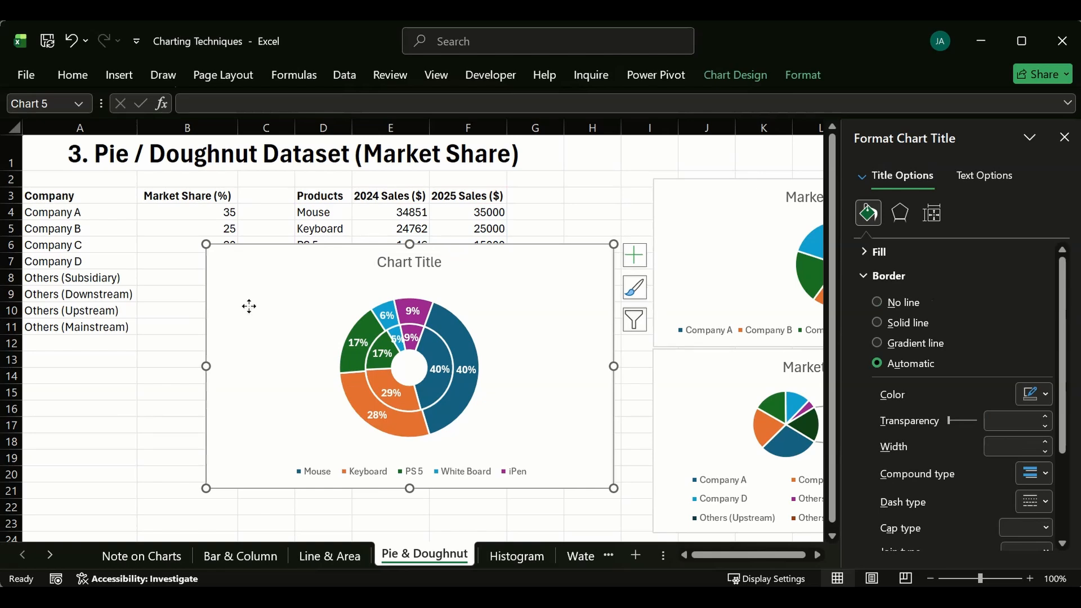
left_click(454, 462)
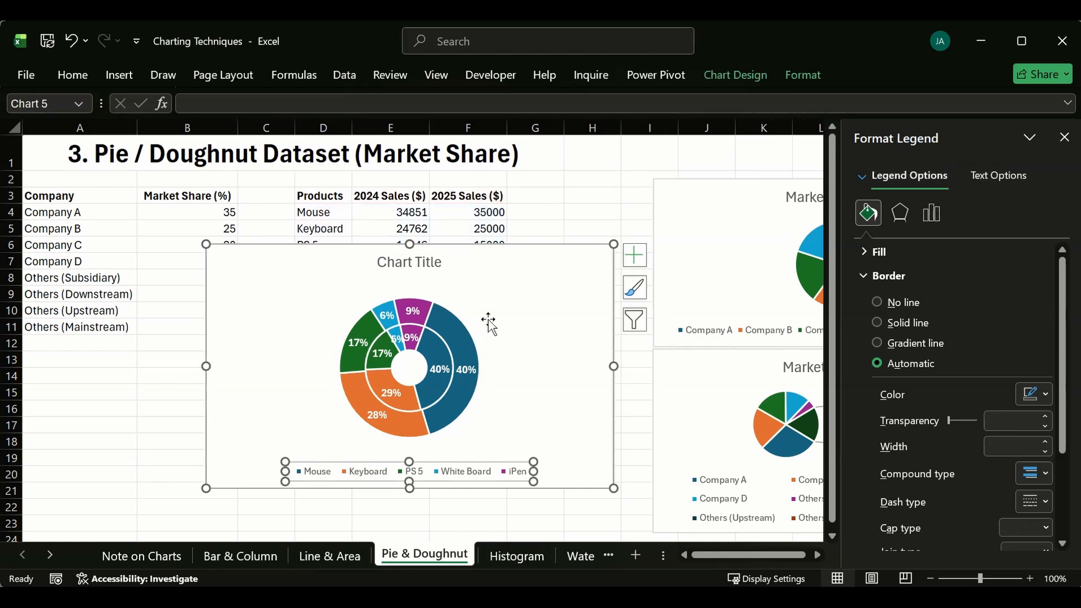
- Move the doughnut chart left so it spans columns A to F, and close the formatting pane
left_click_drag(509, 297, 353, 287)
left_click(534, 341)
left_click(1063, 137)
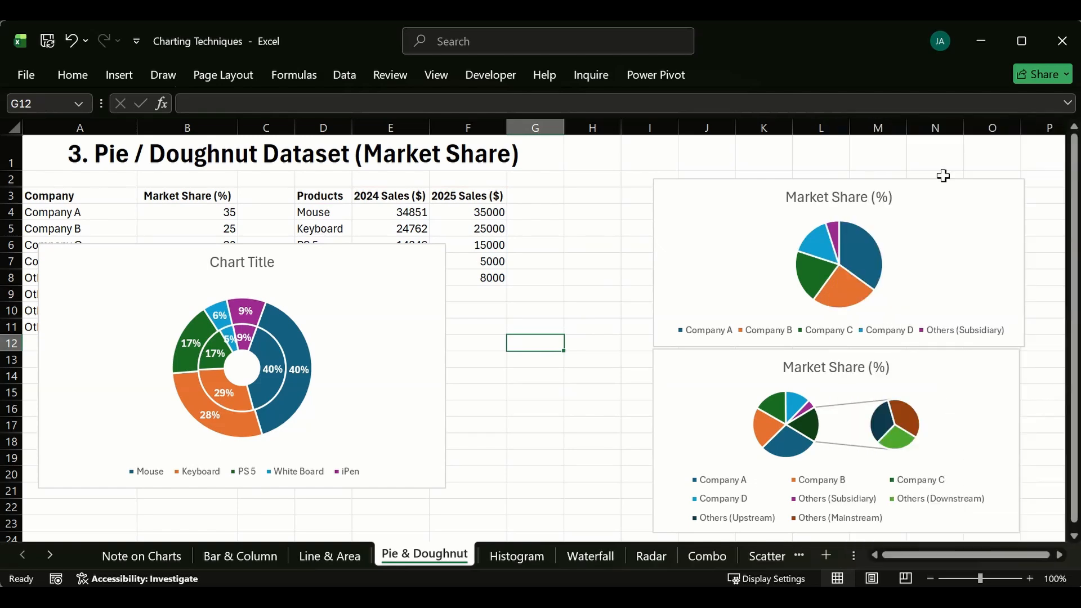
- Narrow the upper Market Share pie chart and place it across columns H to K, clear of the sales table
left_click_drag(755, 234, 546, 258)
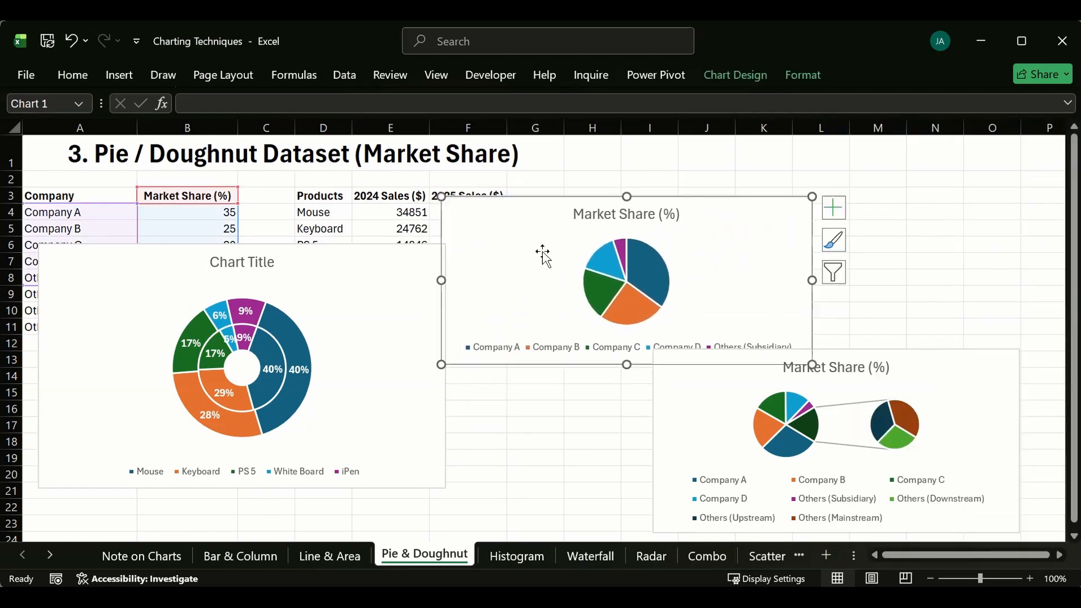
left_click(580, 349)
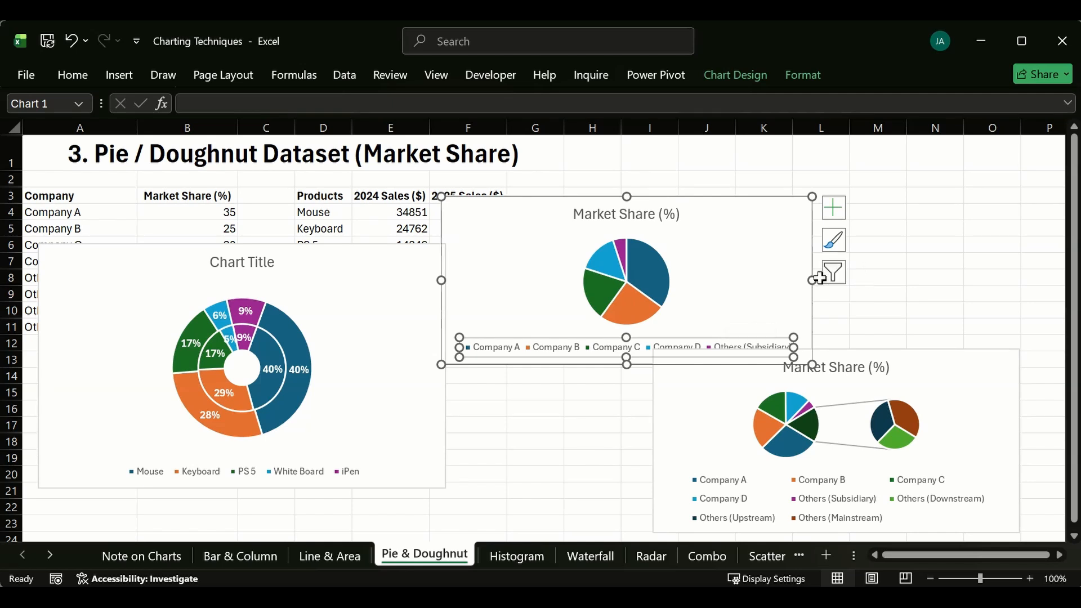
left_click_drag(816, 279, 676, 281)
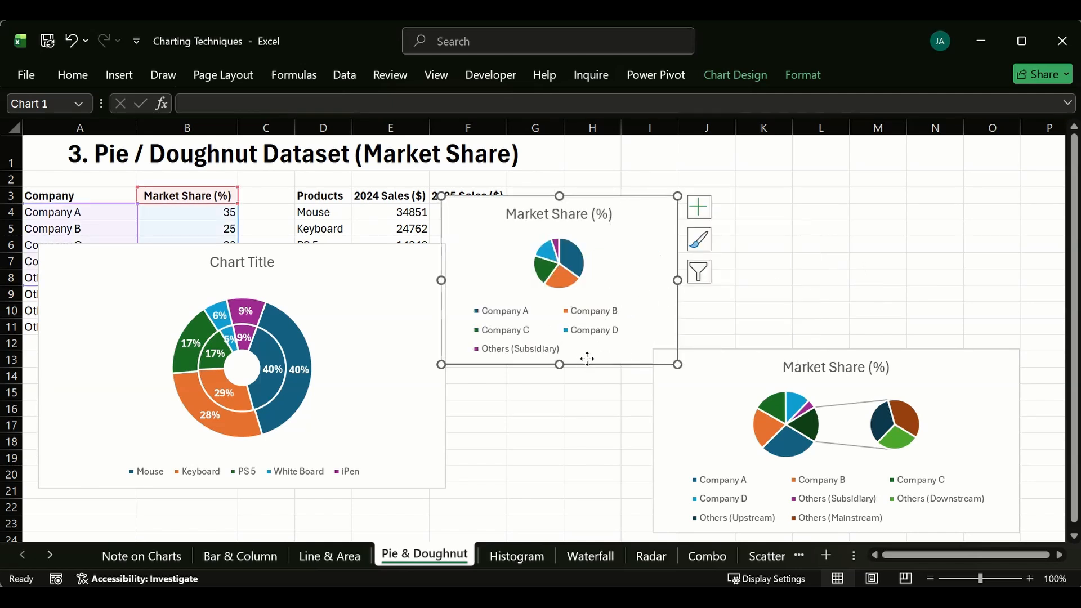
left_click_drag(587, 359, 704, 318)
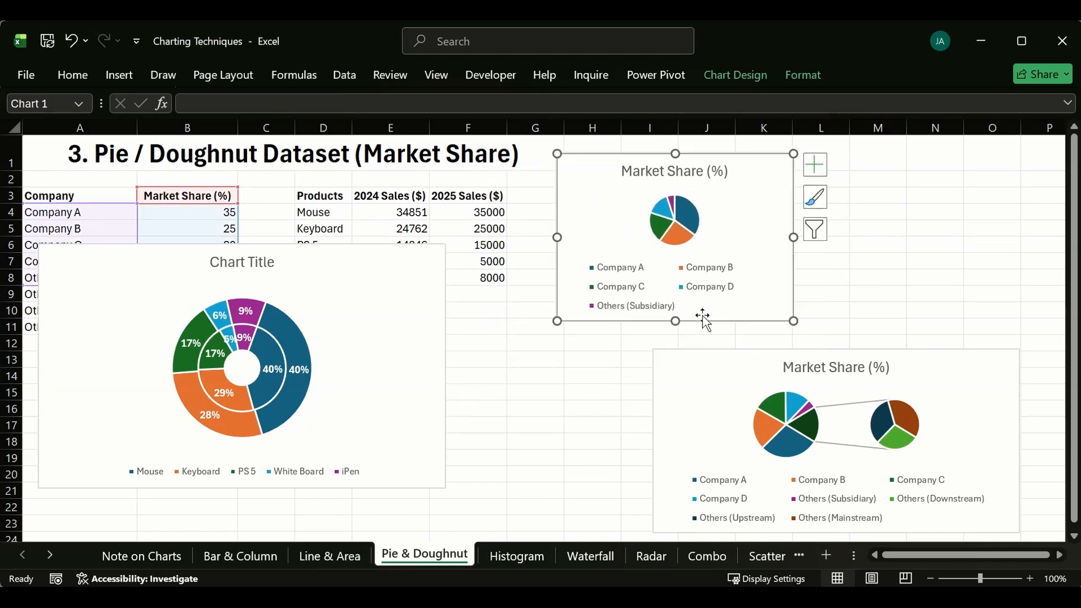
left_click(724, 432)
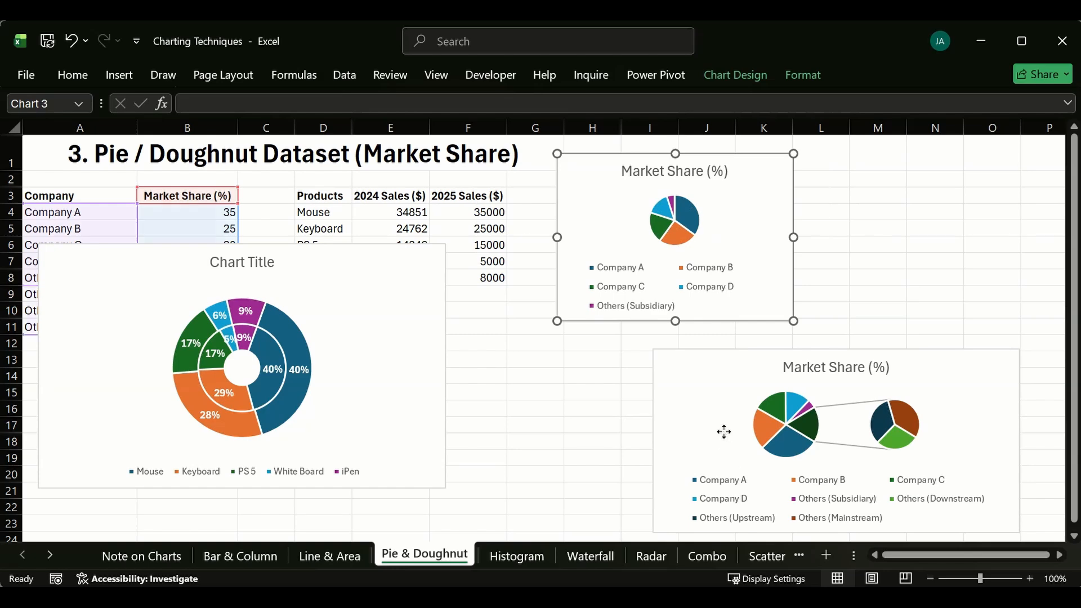
left_click(697, 428)
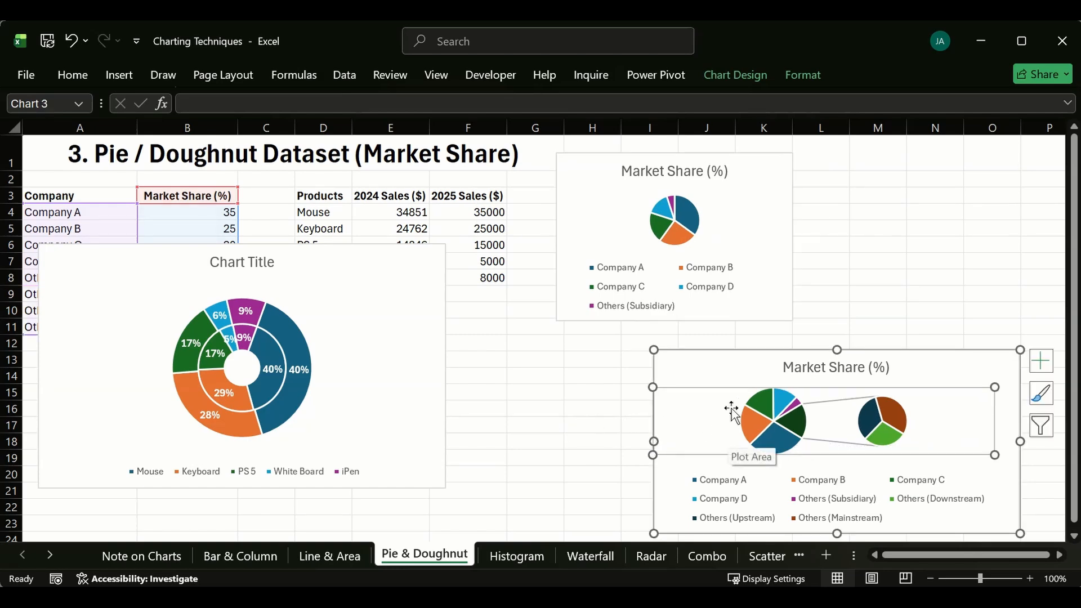
key("ctrl+z")
left_click(473, 424)
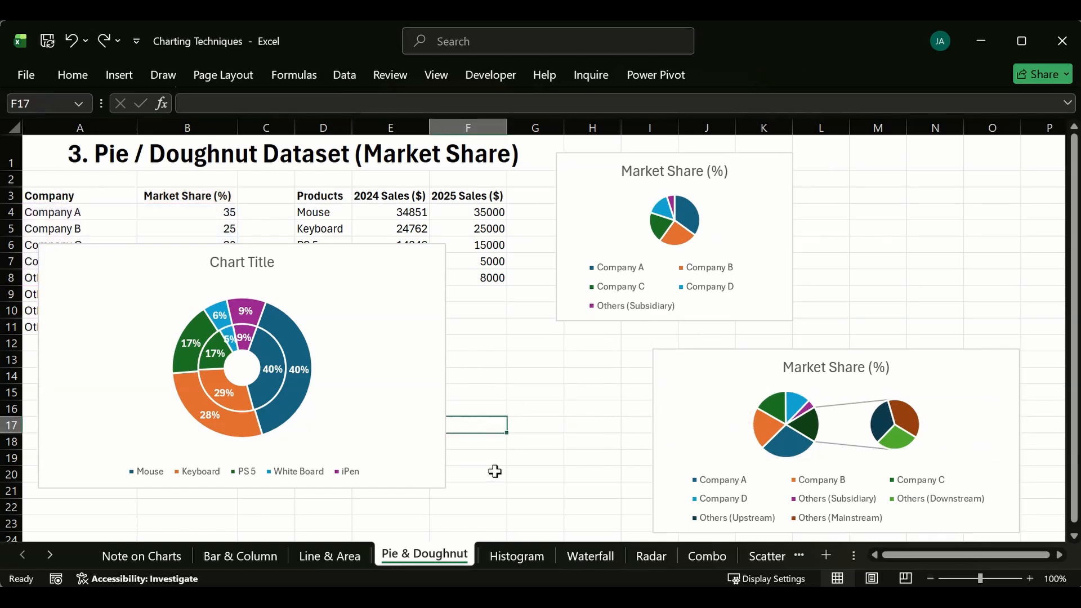
- Open the Histogram sheet and shift both the Age and Score histograms to the right, away from the data tables
left_click(506, 557)
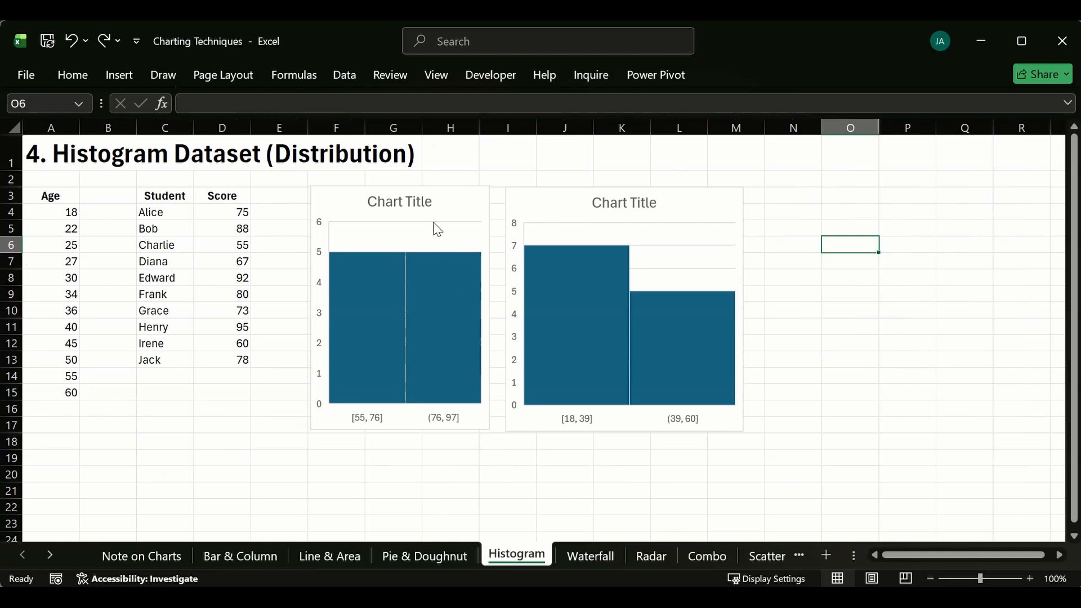
left_click_drag(746, 199, 827, 187)
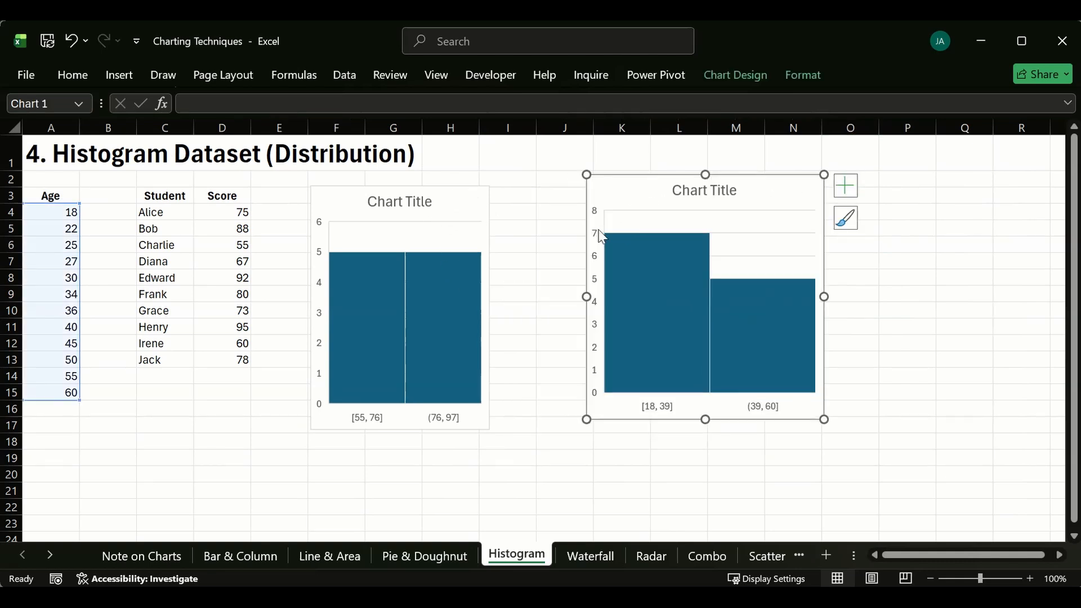
left_click_drag(467, 202, 503, 203)
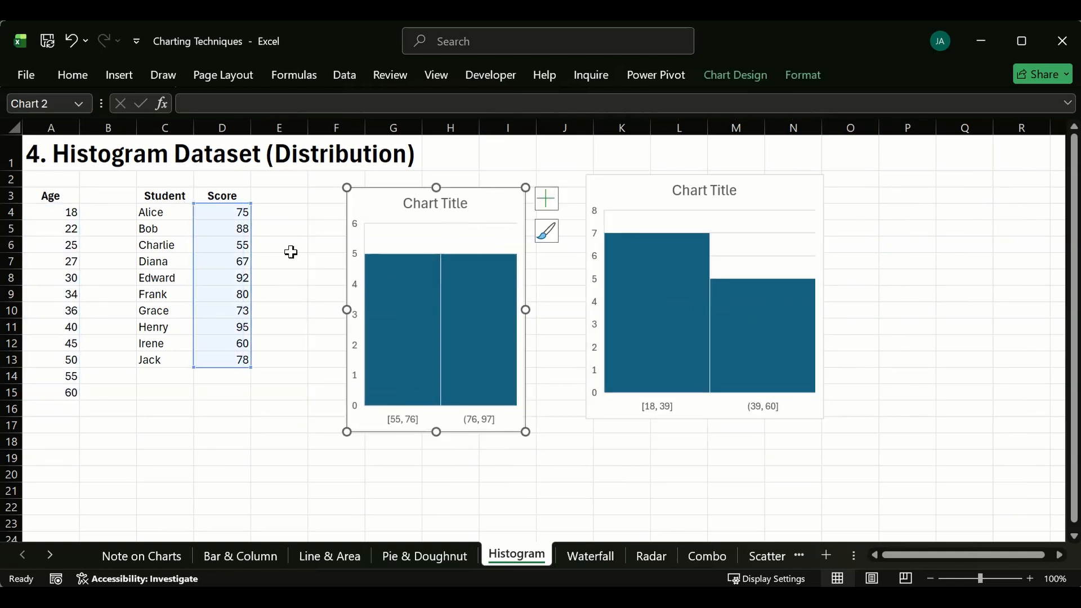
left_click(393, 443)
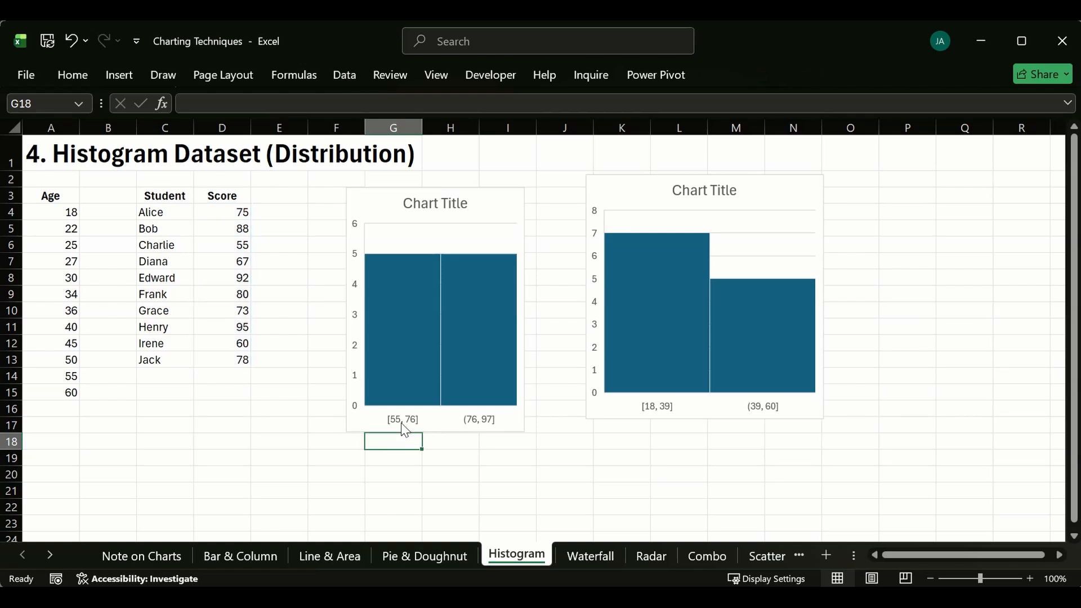
- Move the Age histogram out to columns O to R and widen the Score histogram so it reaches column K
left_click_drag(609, 191, 834, 197)
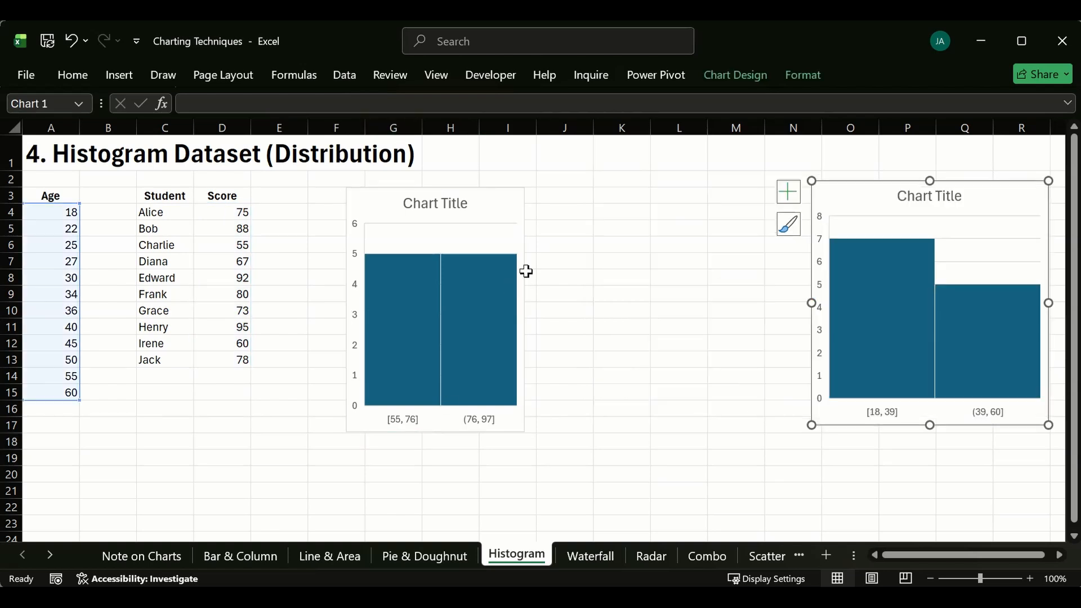
left_click(515, 251)
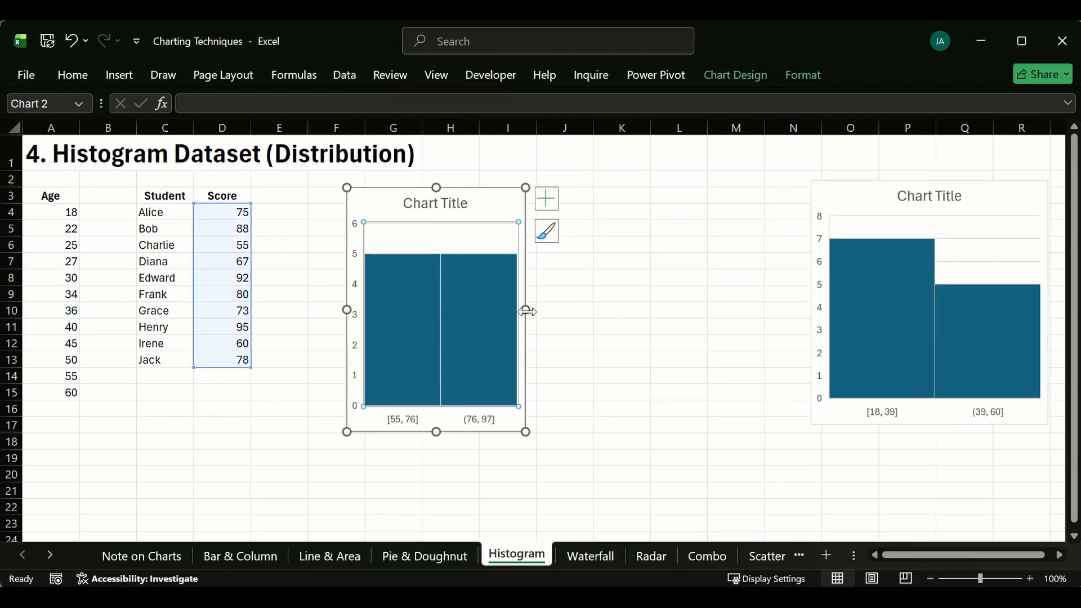
left_click_drag(526, 311, 604, 310)
left_click(393, 474)
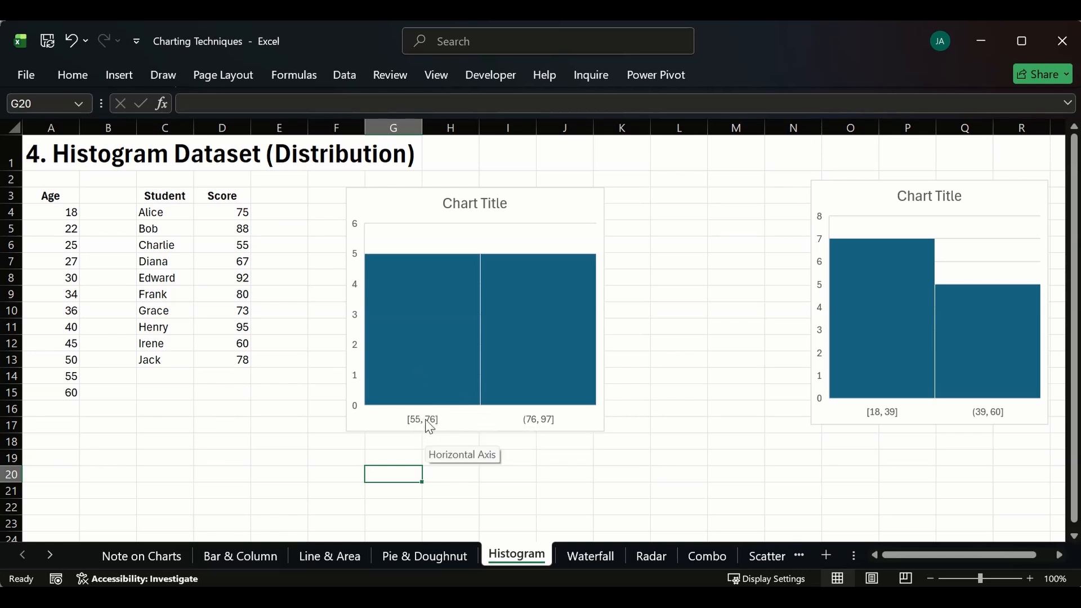
left_click(307, 440)
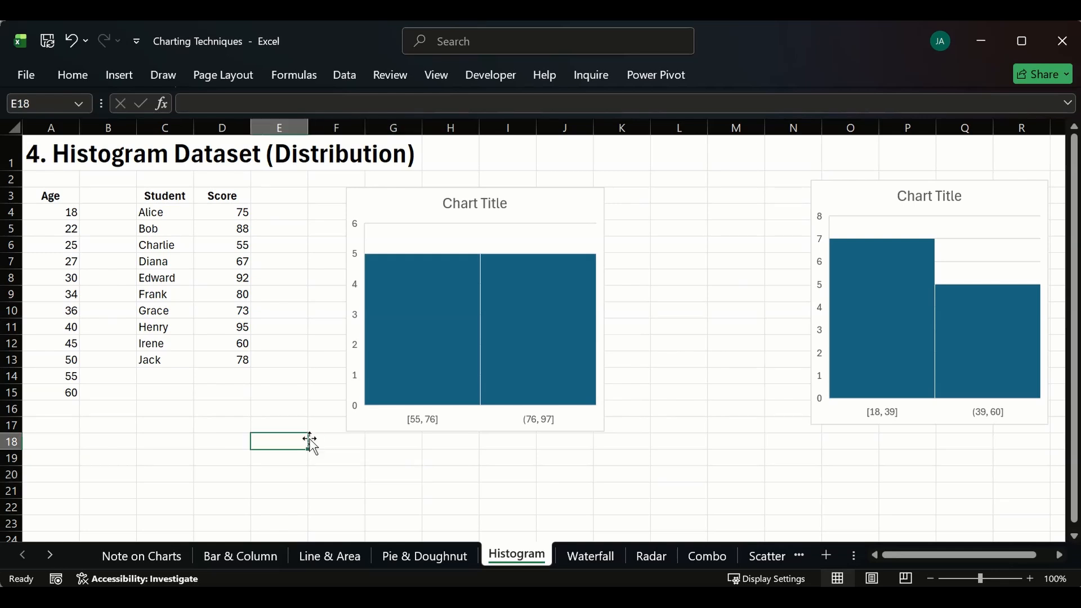
left_click(345, 474)
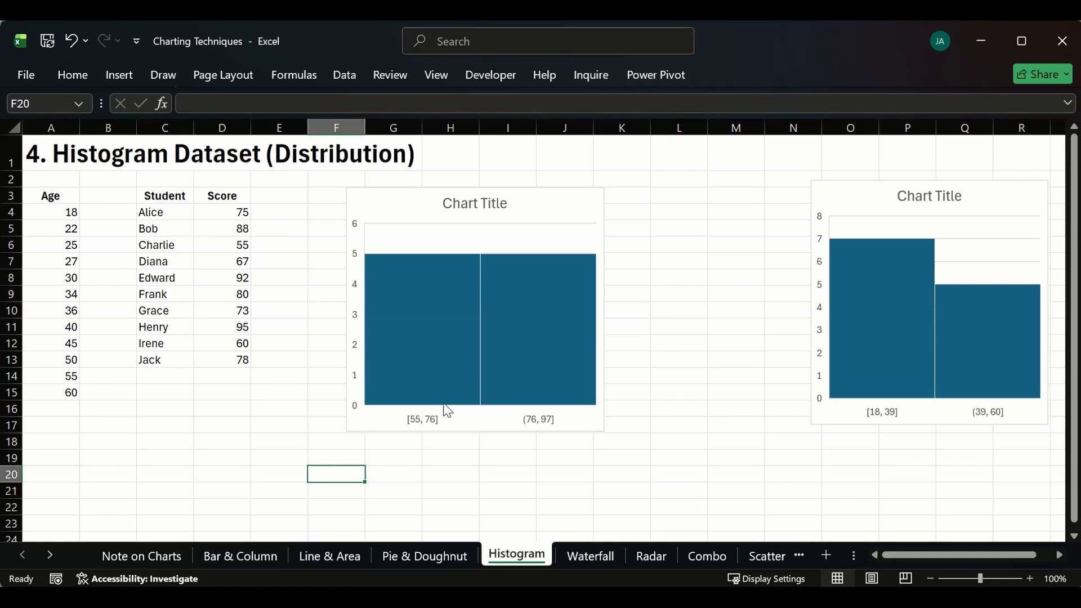
left_click(386, 473)
left_click(389, 423)
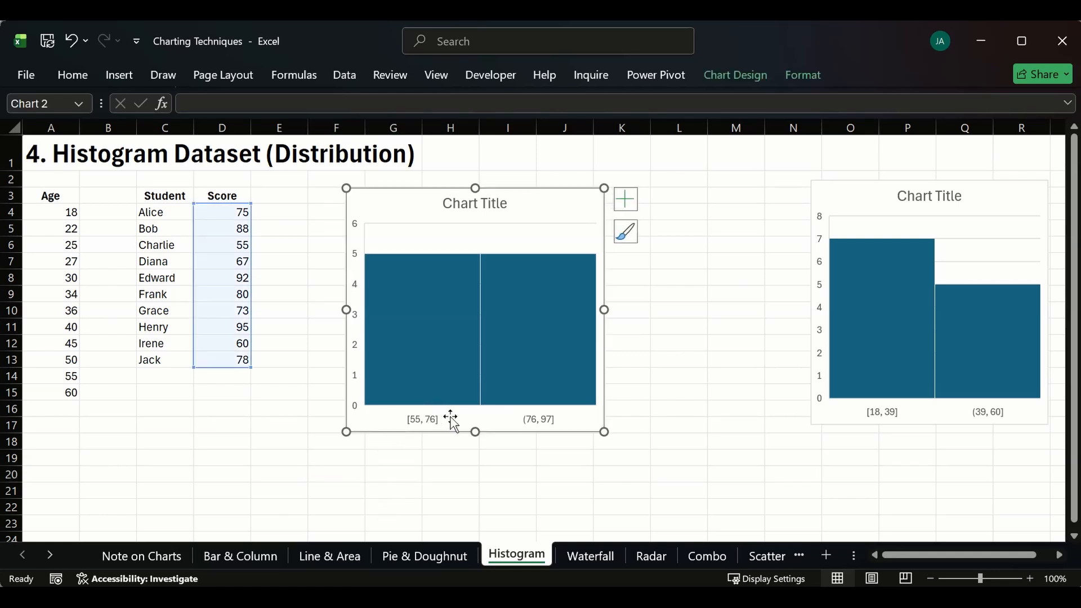
left_click(442, 420)
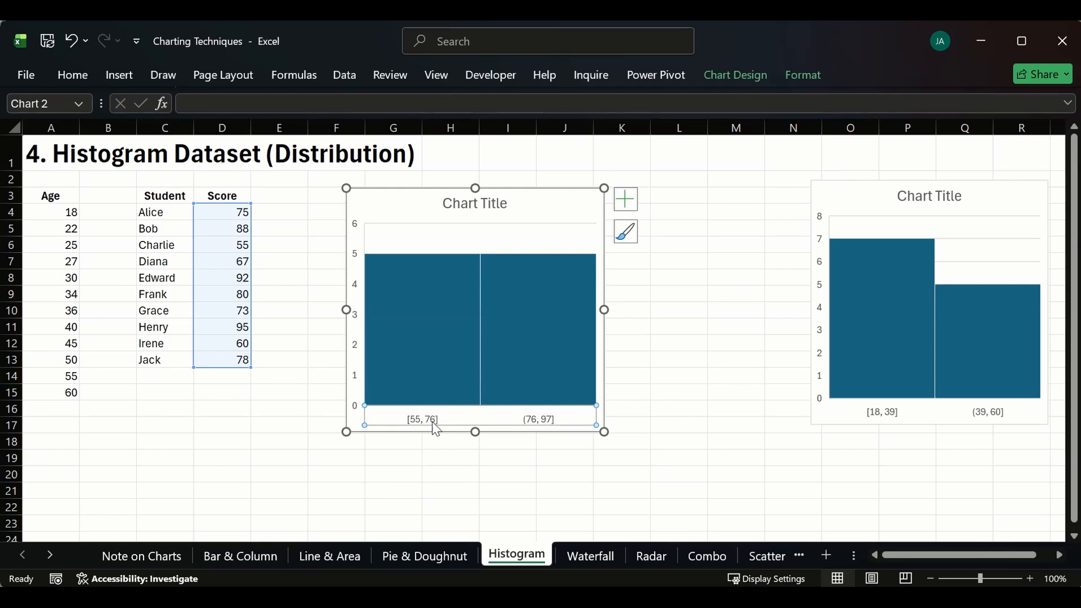
left_click(528, 438)
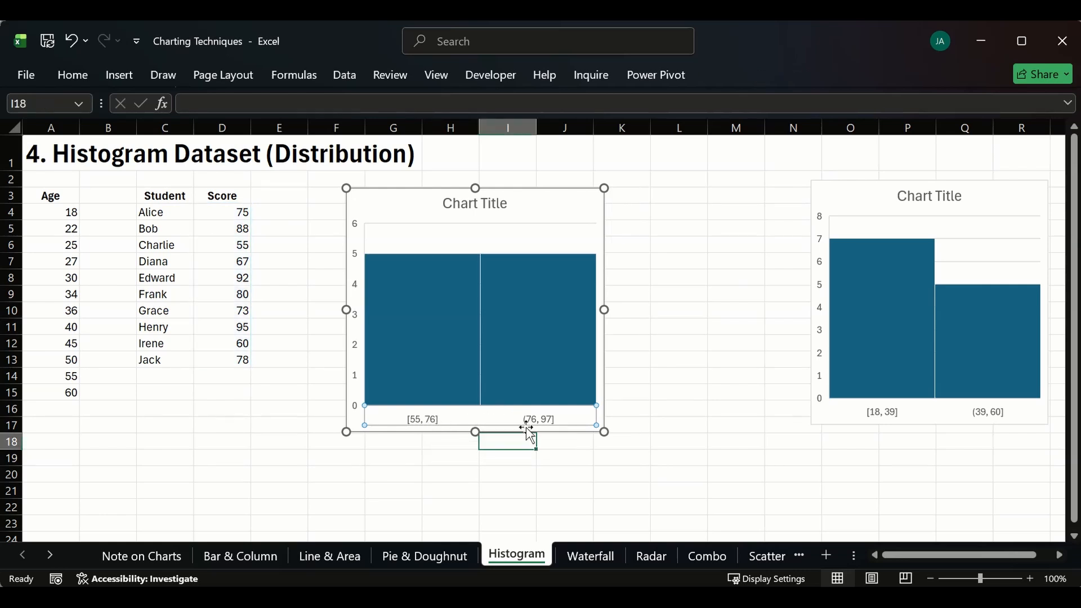
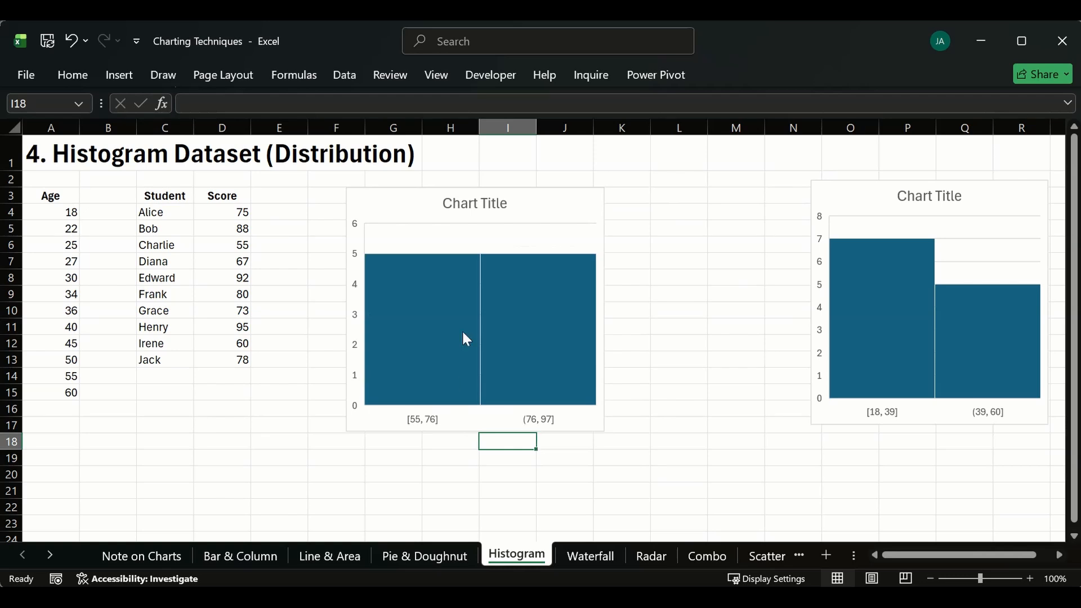
left_click(463, 333)
left_click(451, 473)
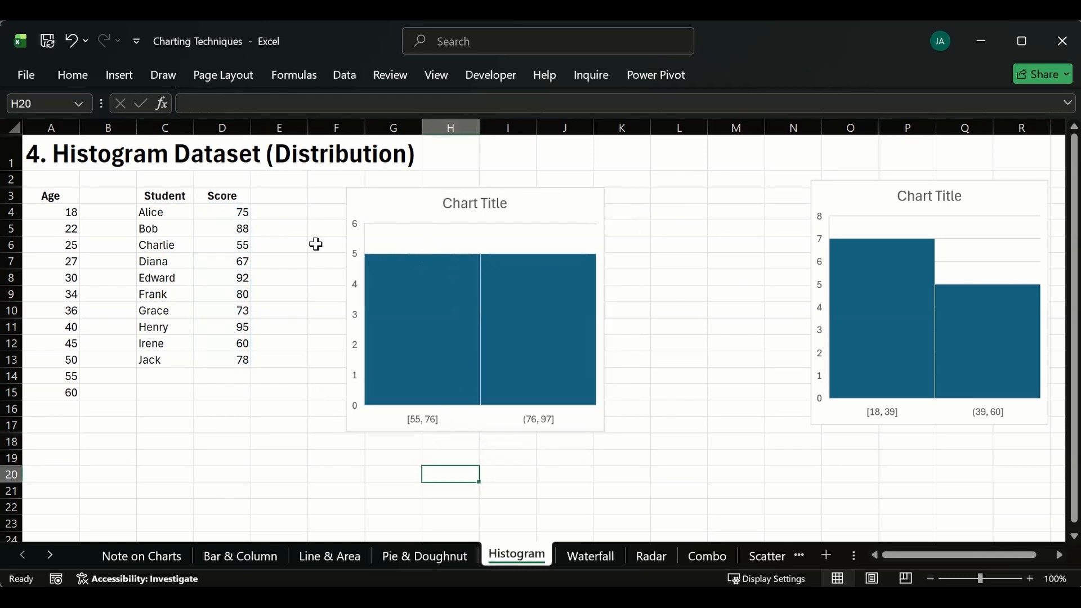
- Set the bin width of the Score histogram's horizontal axis to 10 and close the formatting pane
double_click(431, 422)
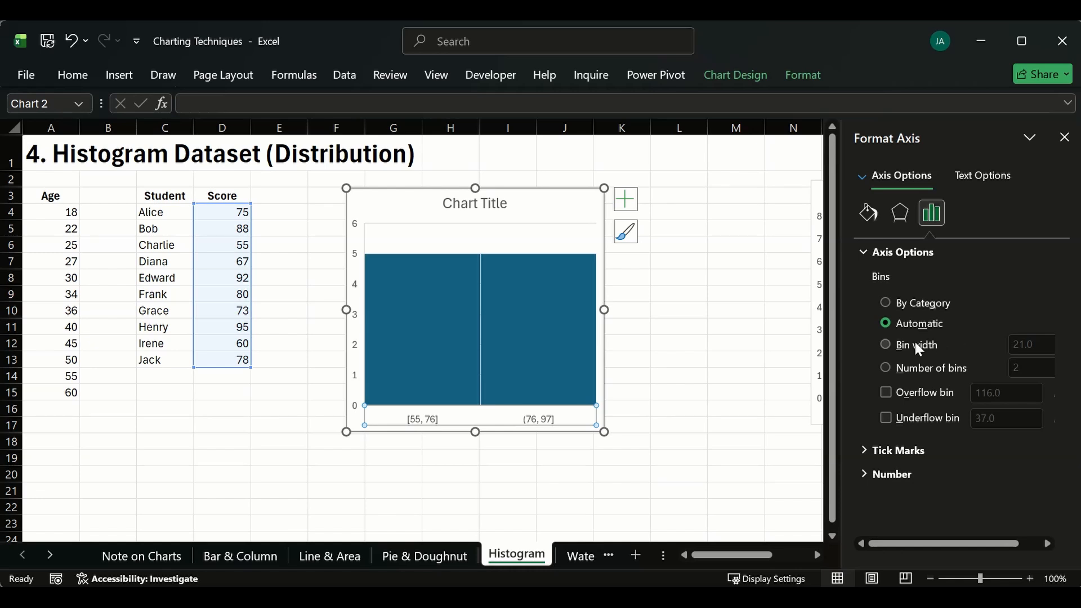
left_click(886, 345)
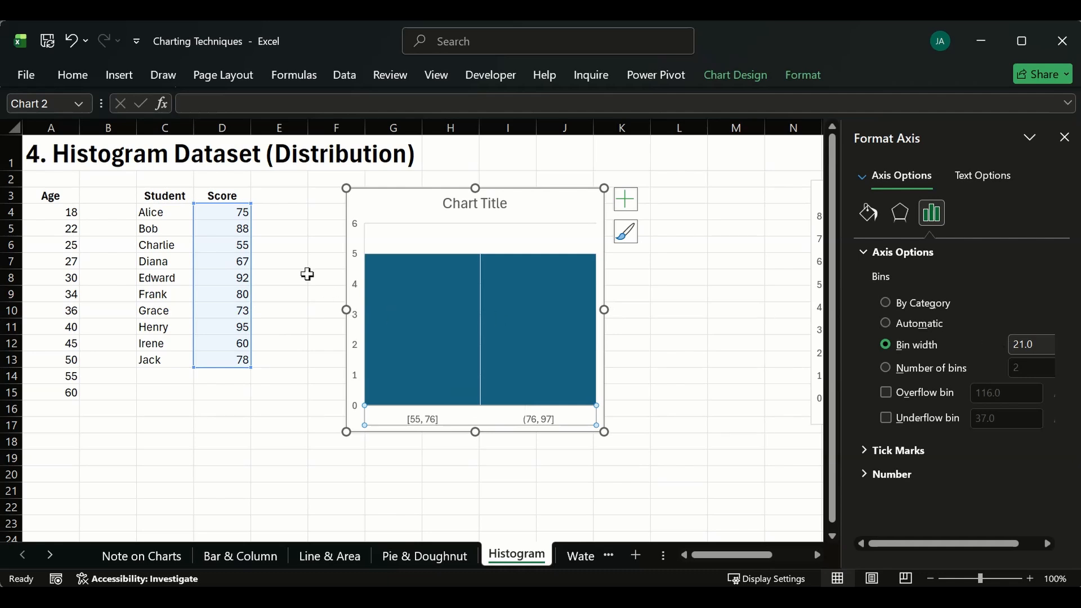
left_click(1014, 348)
double_click(1016, 349)
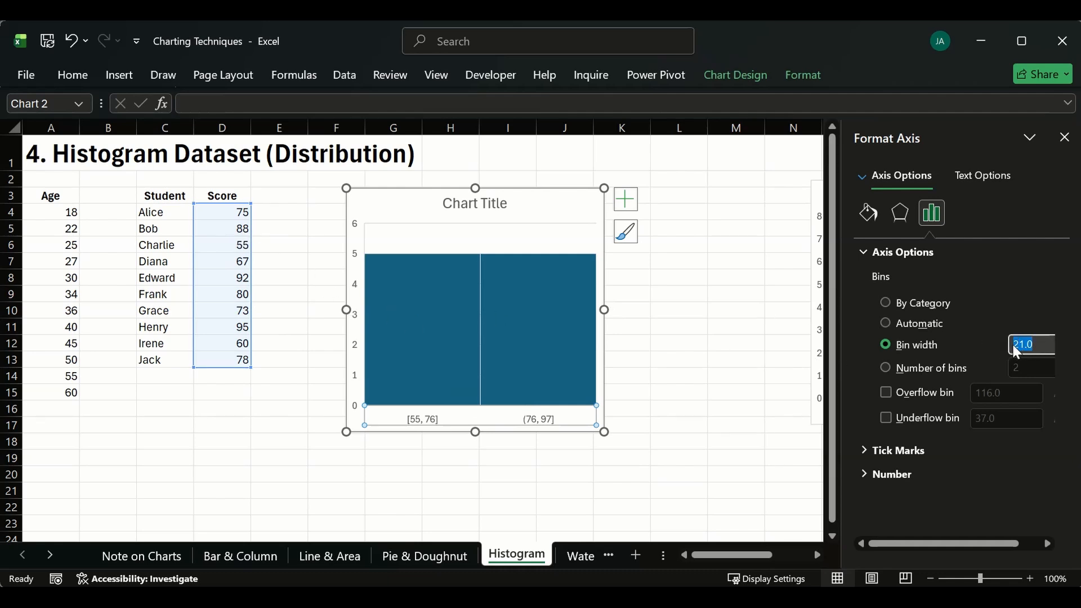
type("1")
key("Return")
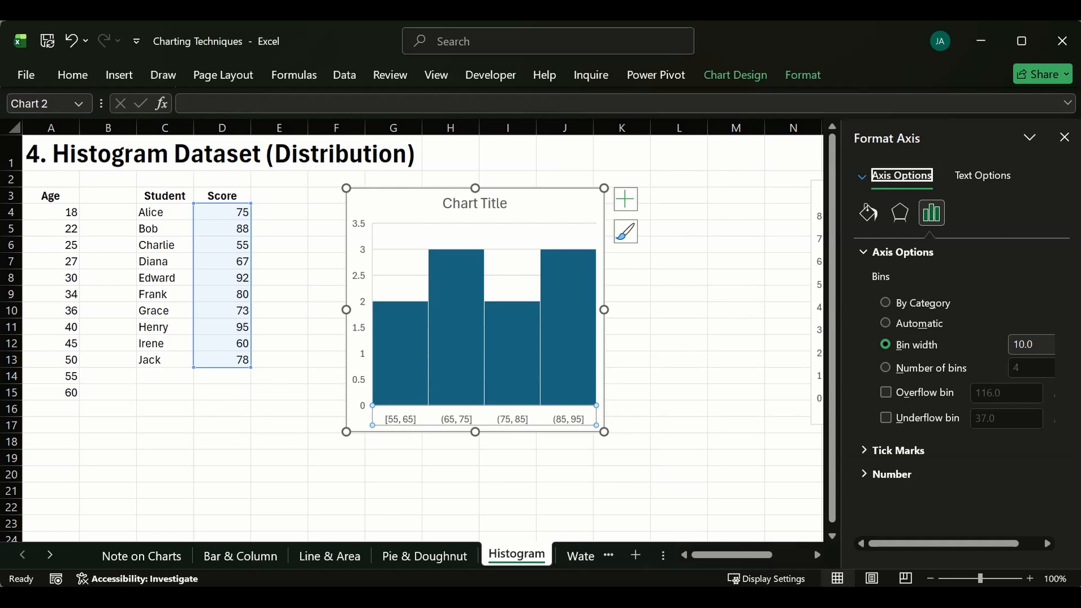
left_click(1064, 138)
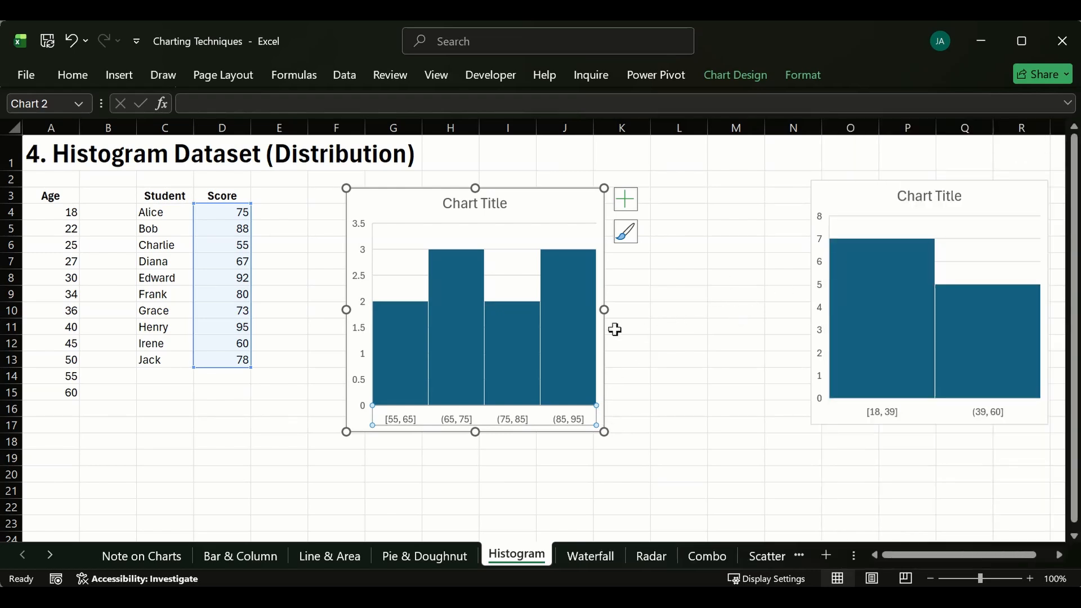
- Add data labels to the bars of the Score histogram
left_click(626, 199)
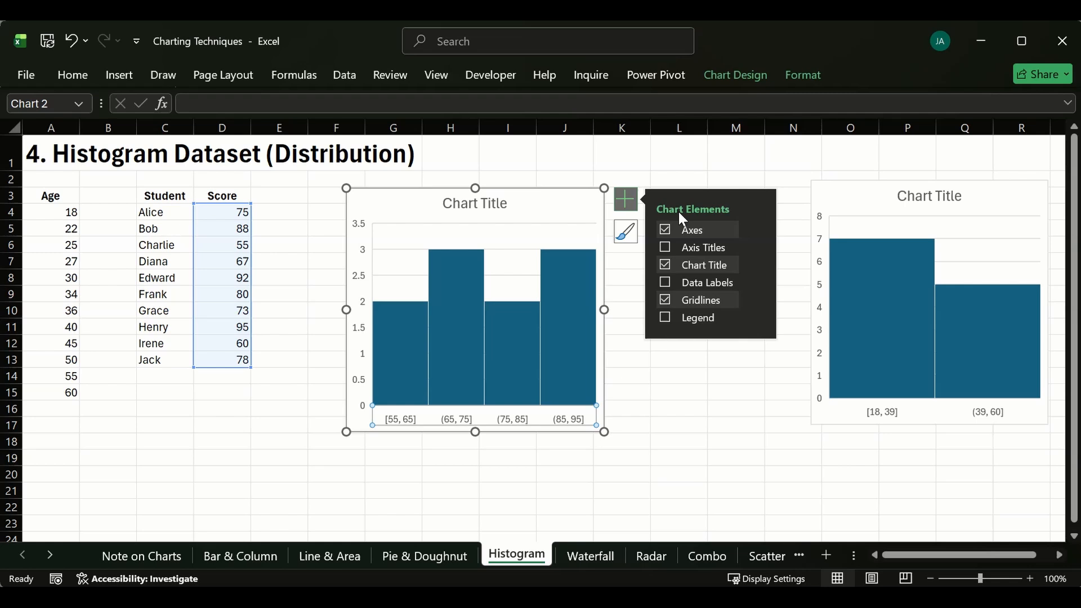
left_click(666, 282)
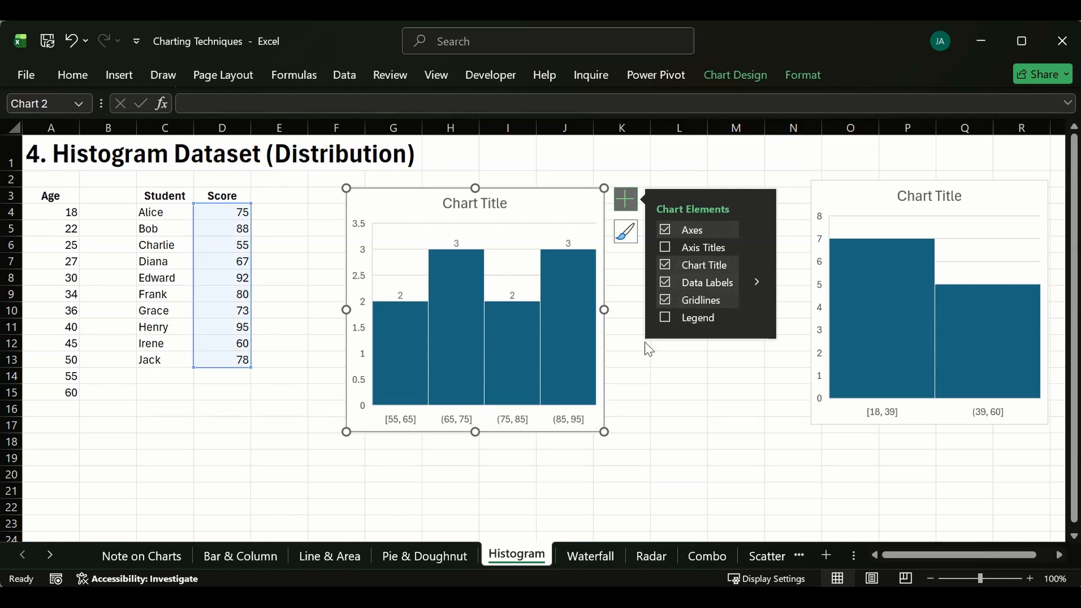
left_click(689, 432)
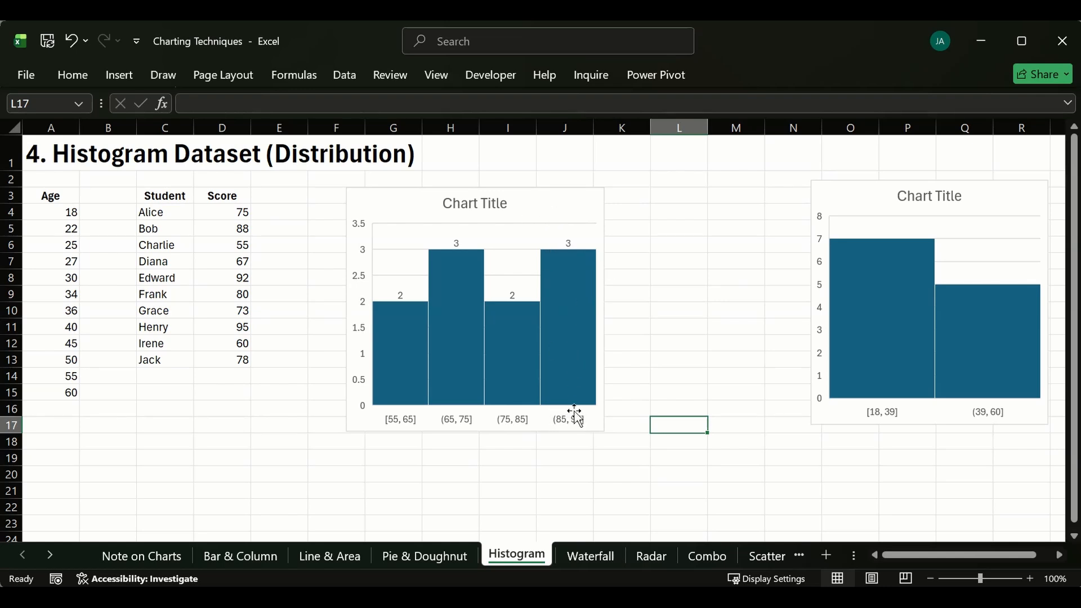
- Delete the Score histogram's gridlines and widen the chart leftward so it starts near the end of column E
left_click(392, 250)
left_click(393, 251)
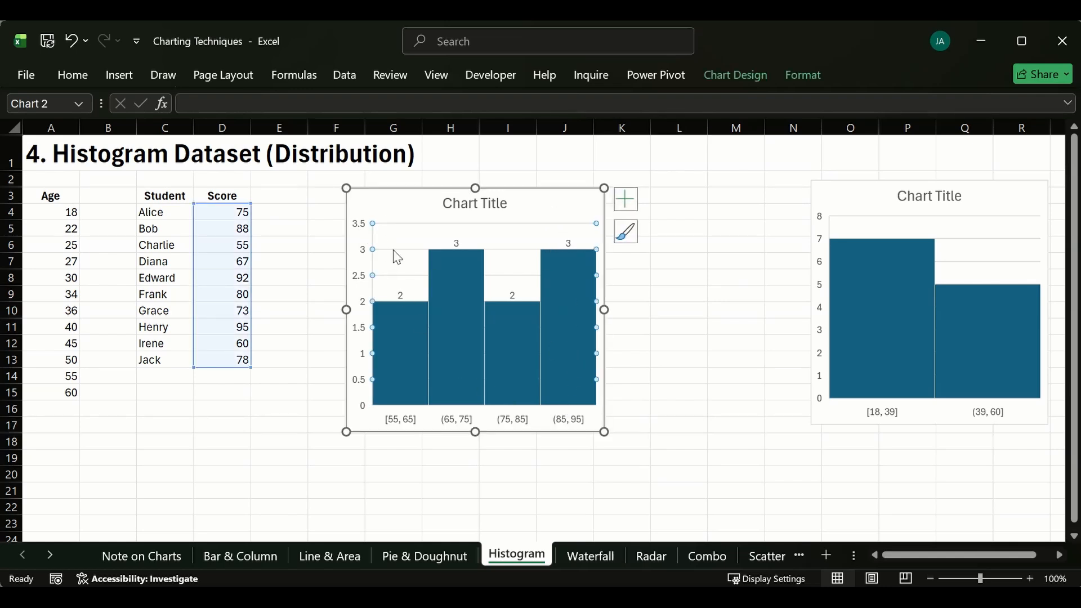
key("Delete")
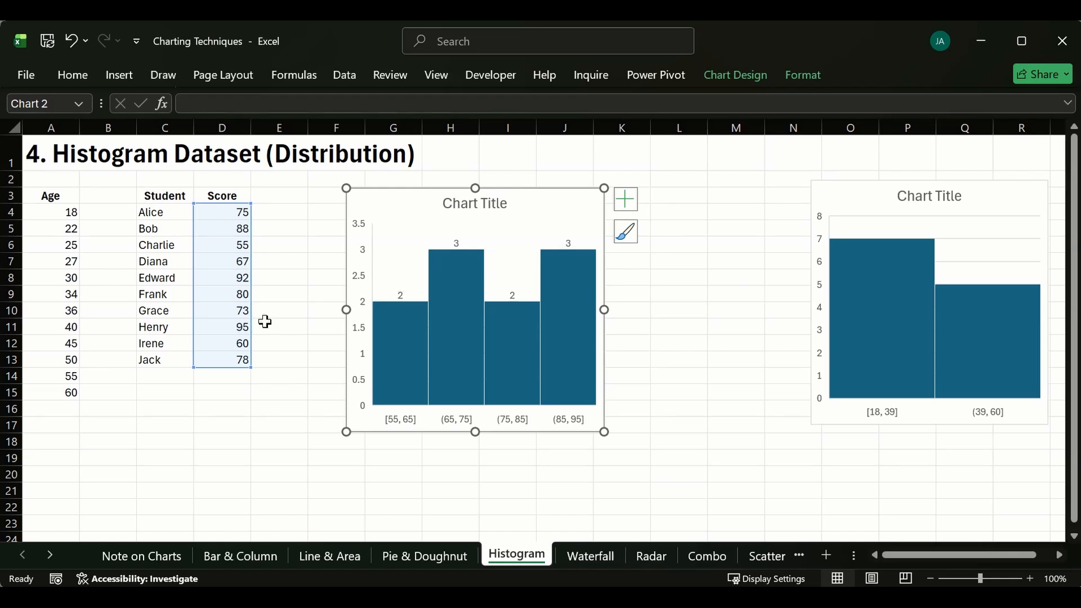
left_click_drag(346, 310, 303, 309)
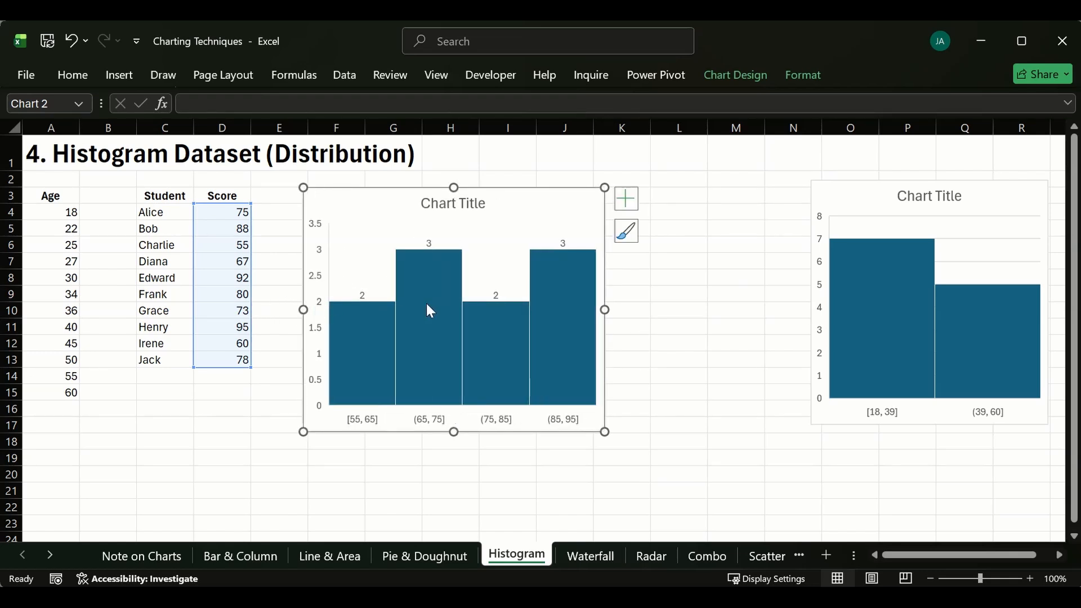
left_click(628, 305)
- Replace the Score histogram's placeholder title with "Score Distribution"
double_click(474, 204)
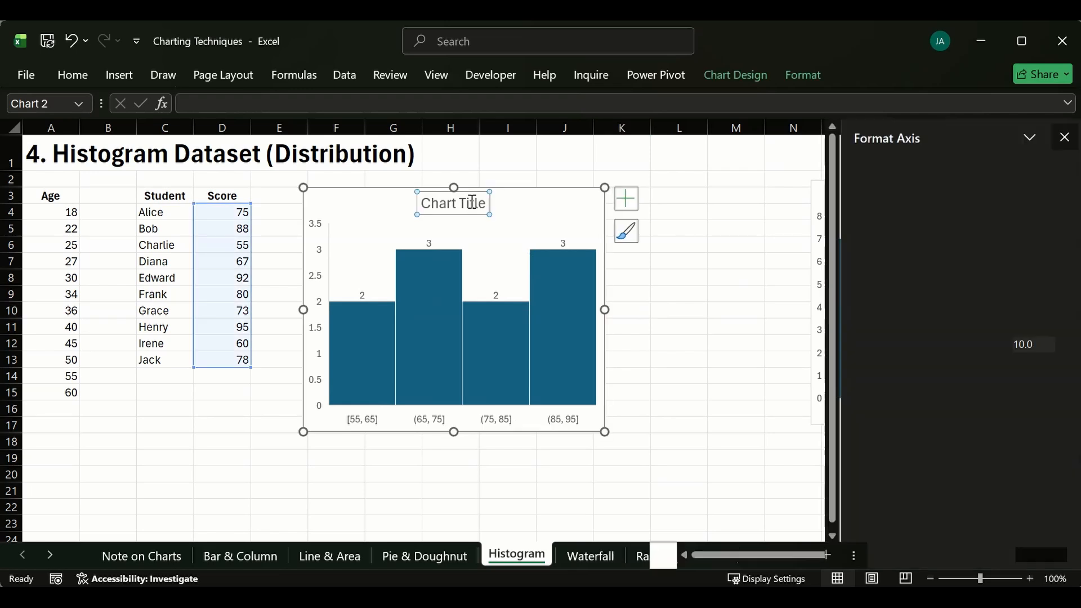
triple_click(473, 203)
double_click(473, 204)
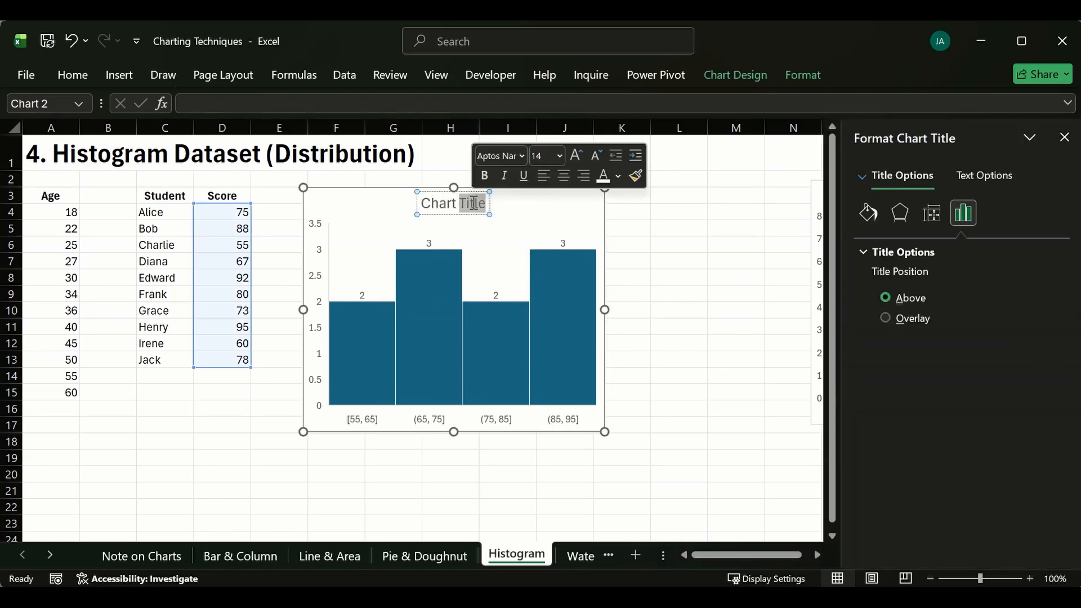
key("BackSpace")
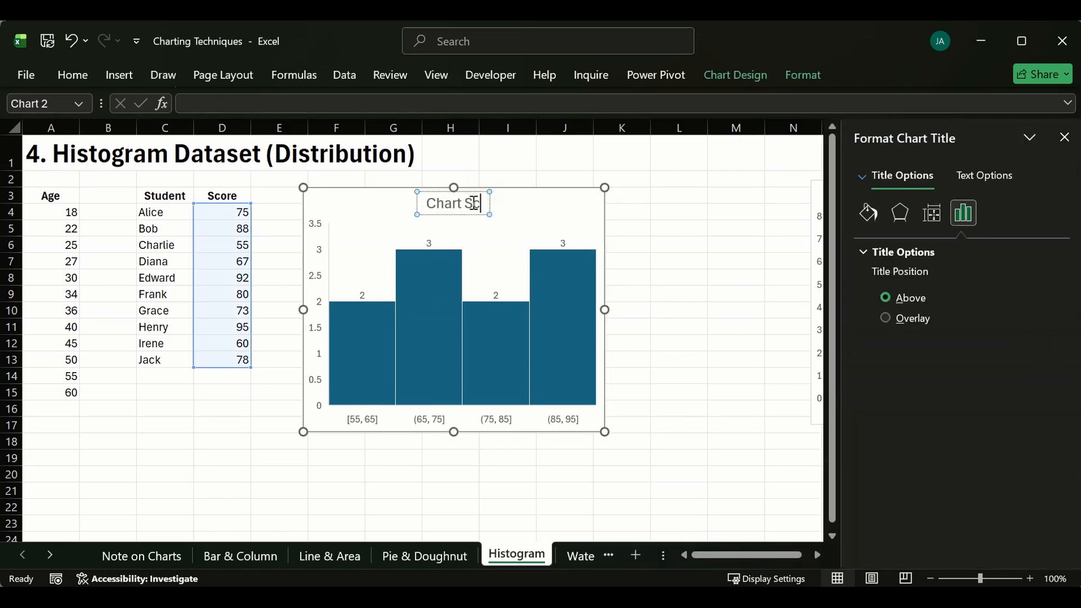
key("BackSpace")
key("BackSpace")
key("BackSpace")
key("BackSpace")
key("BackSpace")
key("BackSpace")
type("Score")
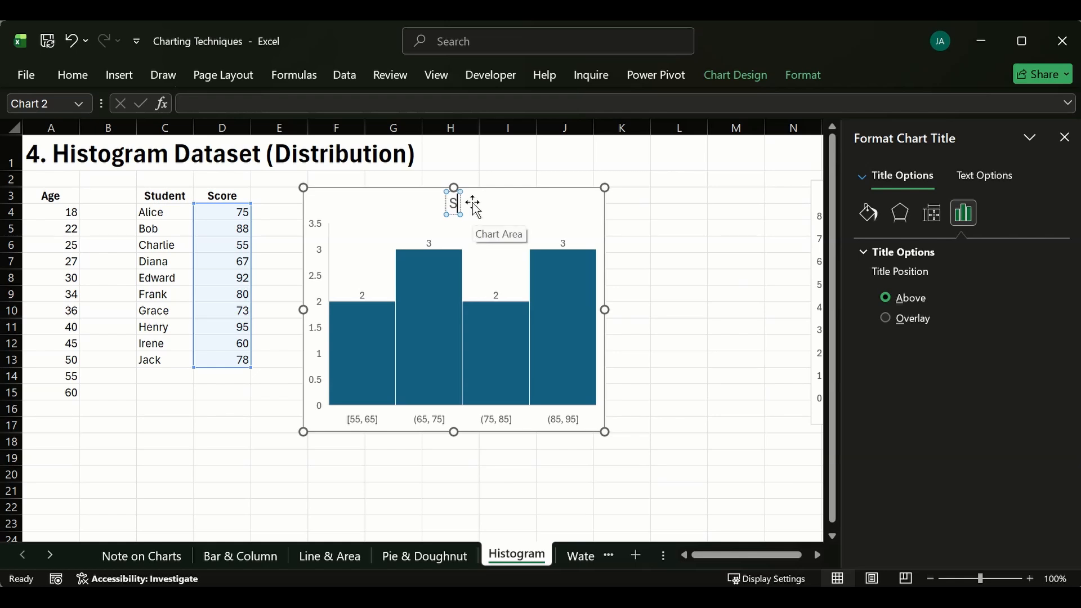
type(" Di")
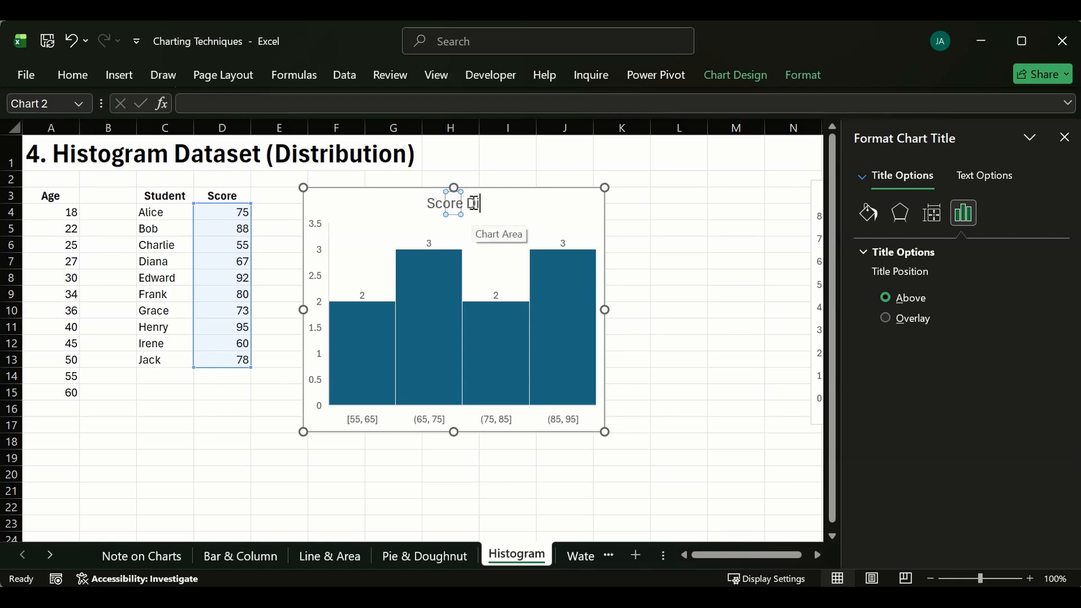
type("strib")
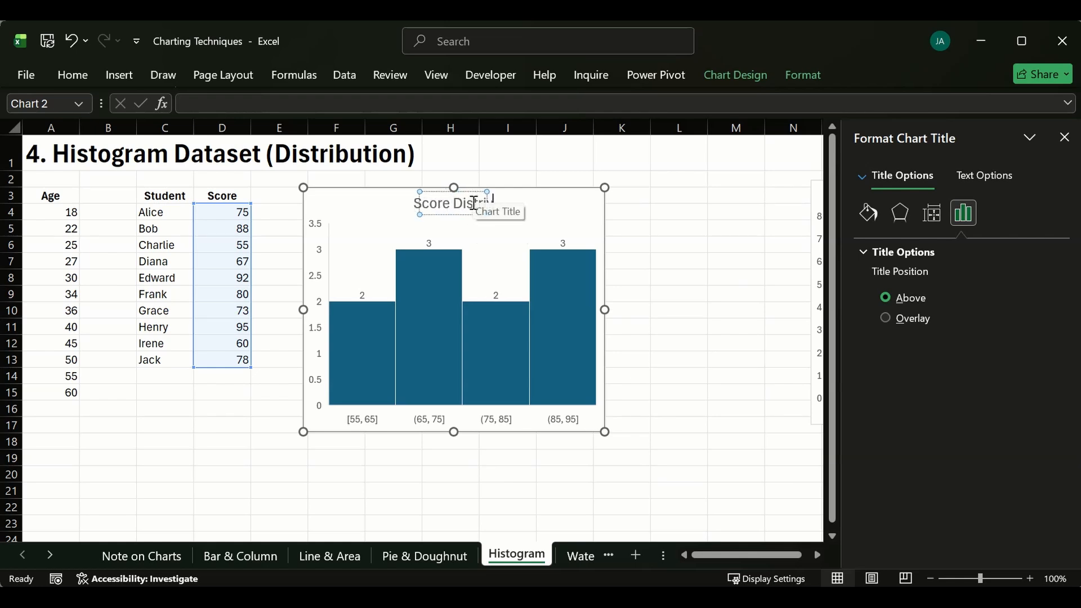
type("ution")
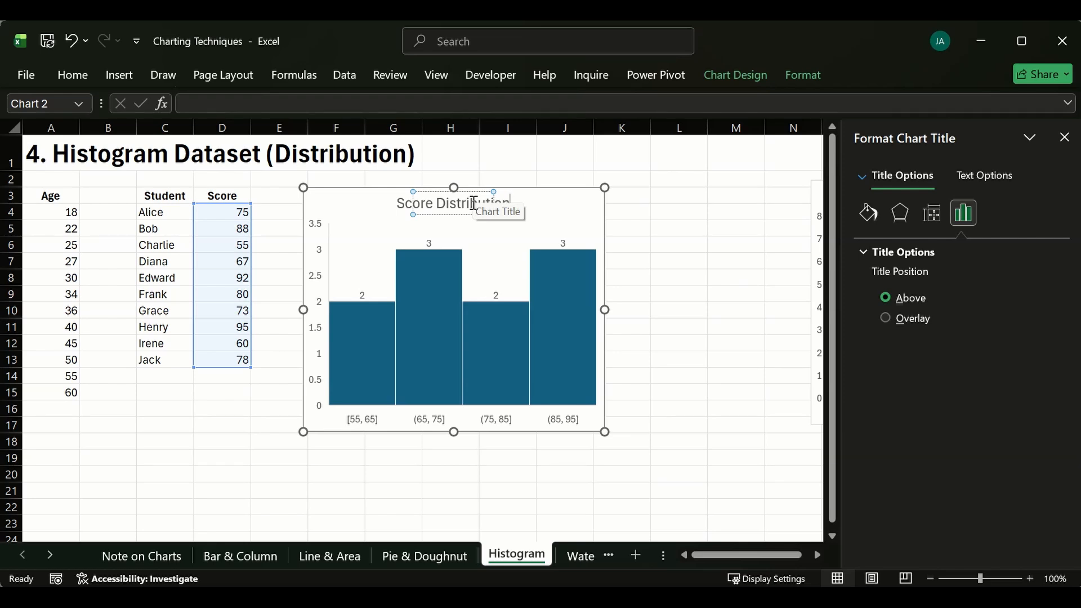
left_click(695, 225)
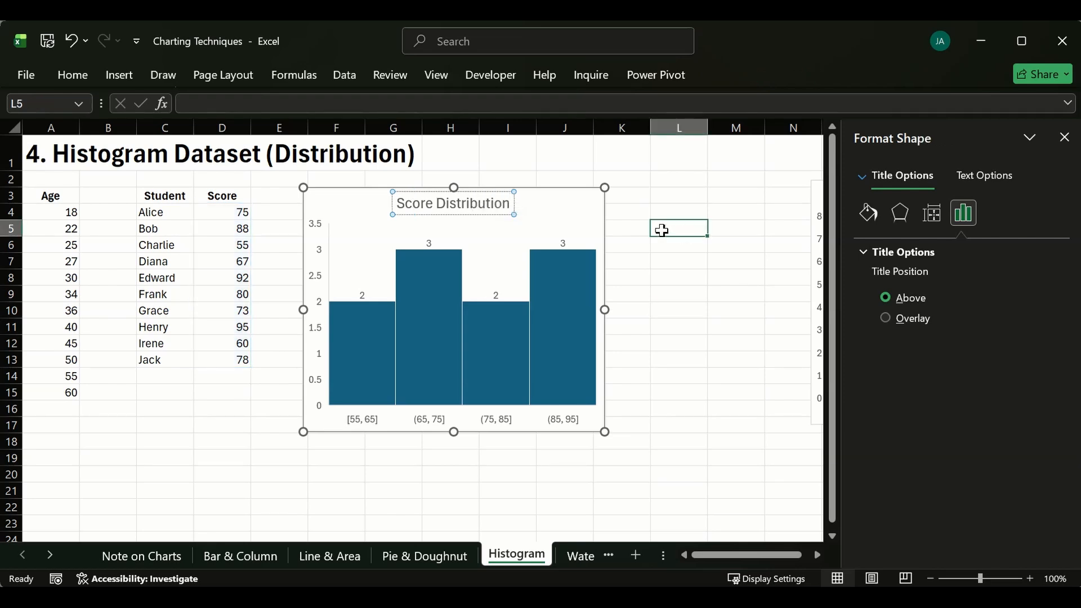
- Format the "Score Distribution" chart title as bold with a font size of 12
left_click(426, 205)
double_click(428, 204)
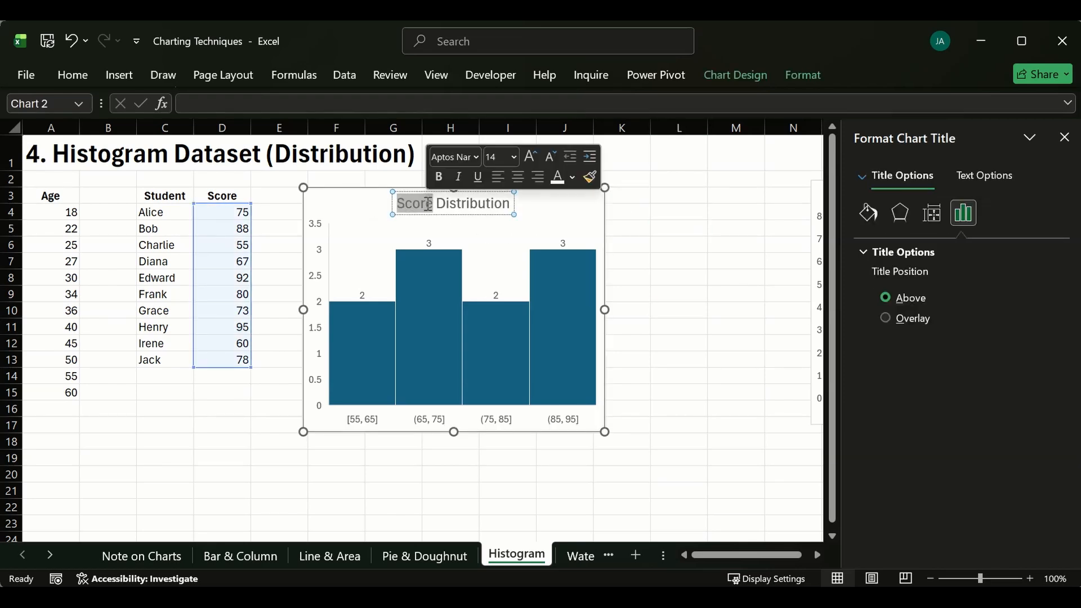
triple_click(445, 203)
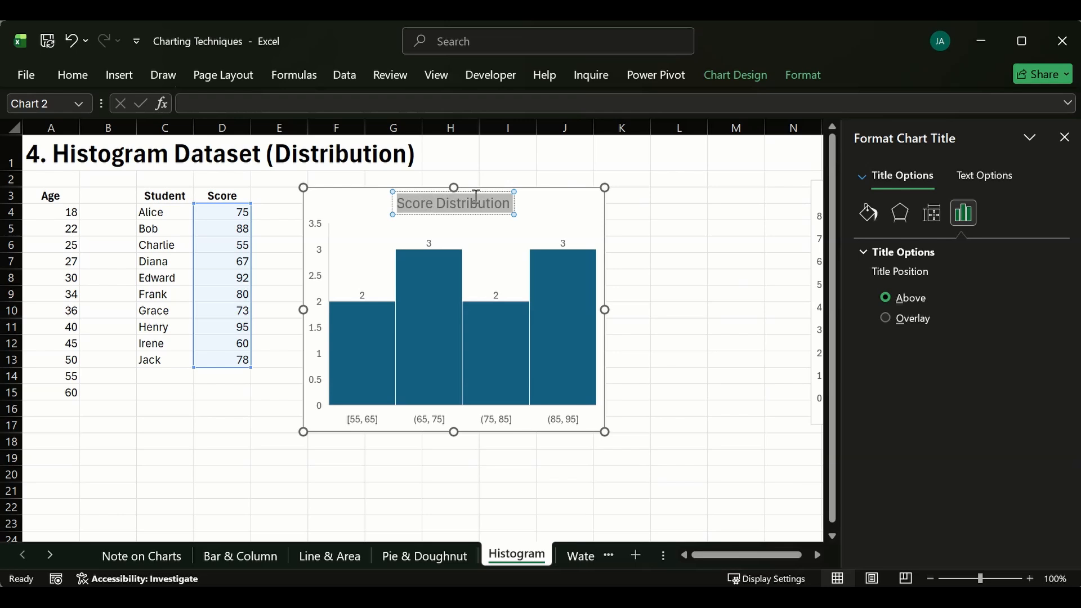
triple_click(439, 203)
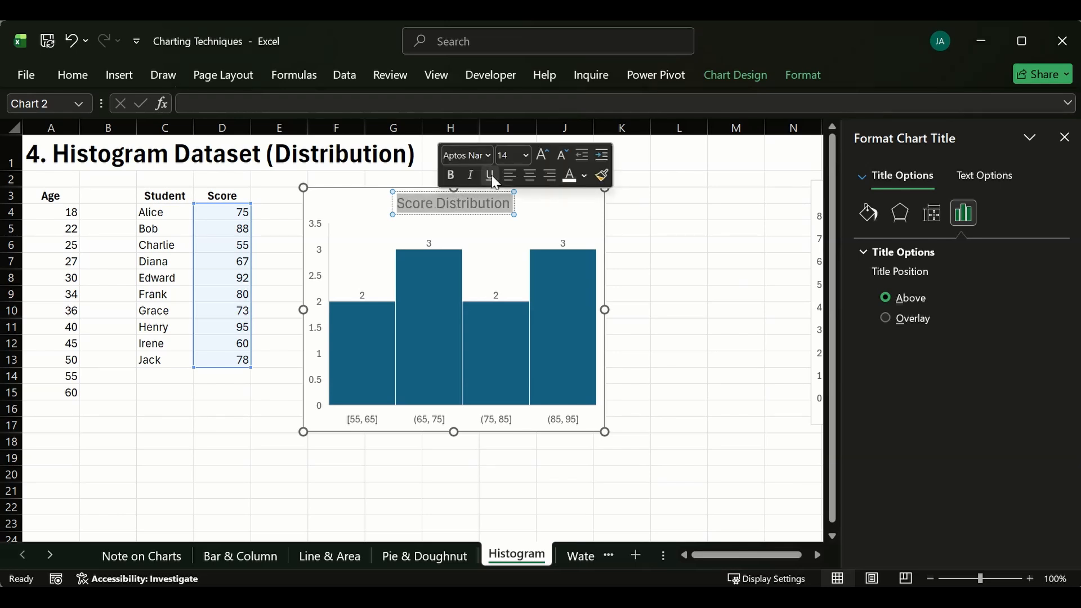
left_click(562, 155)
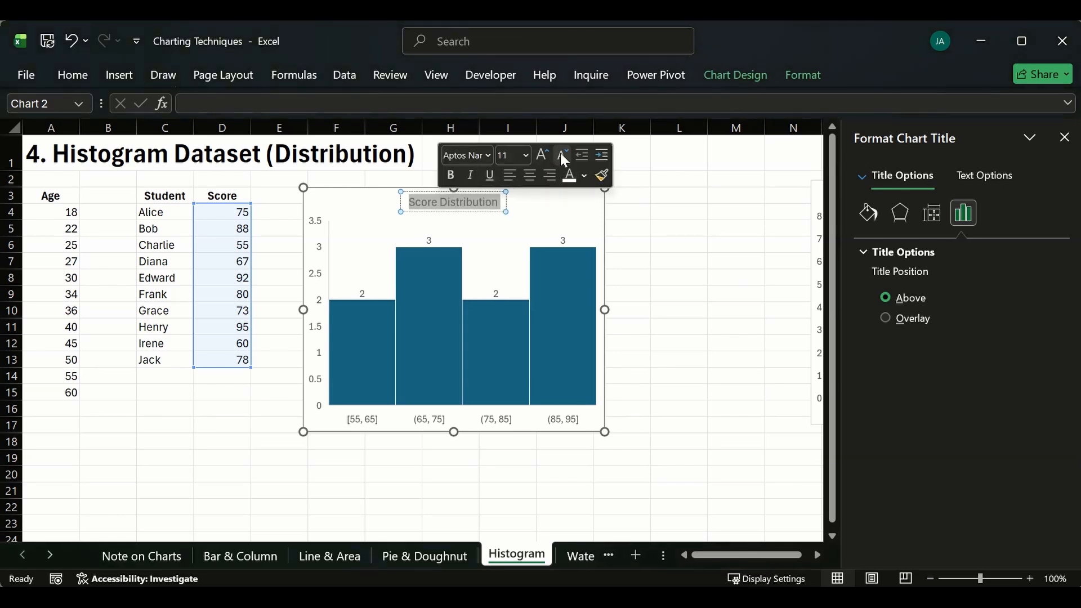
left_click(447, 175)
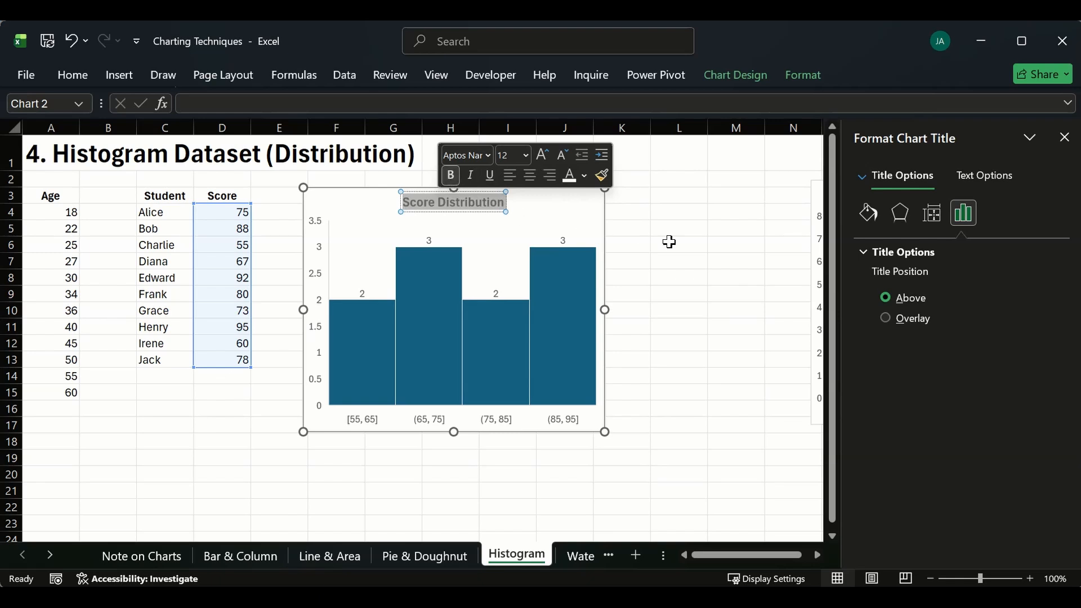
left_click(675, 242)
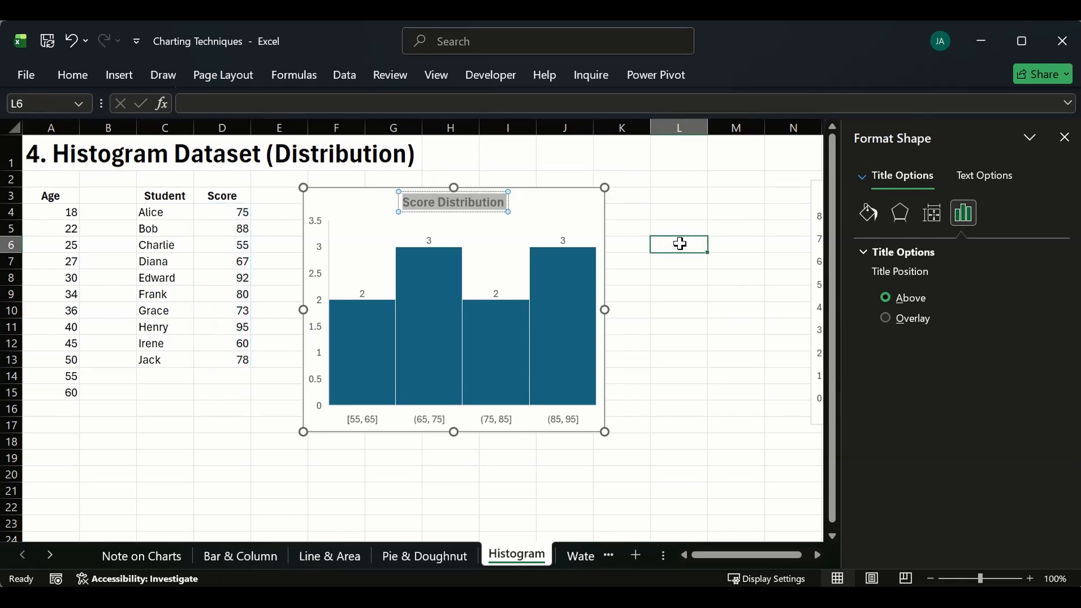
- Add axis titles to both axes of the Score Distribution histogram
left_click(505, 224)
left_click(364, 448)
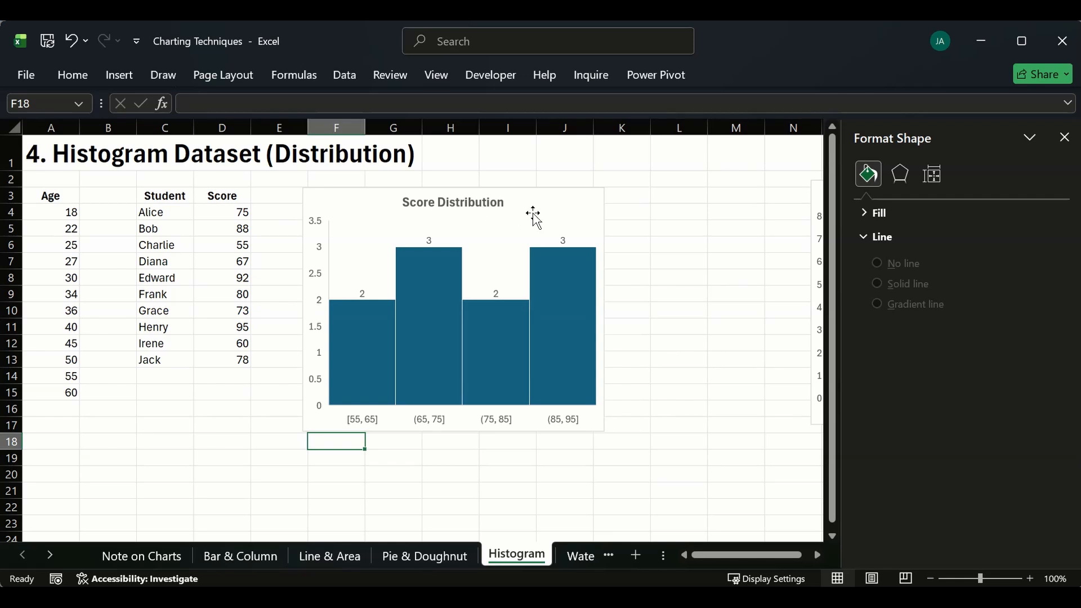
left_click(673, 245)
left_click(511, 214)
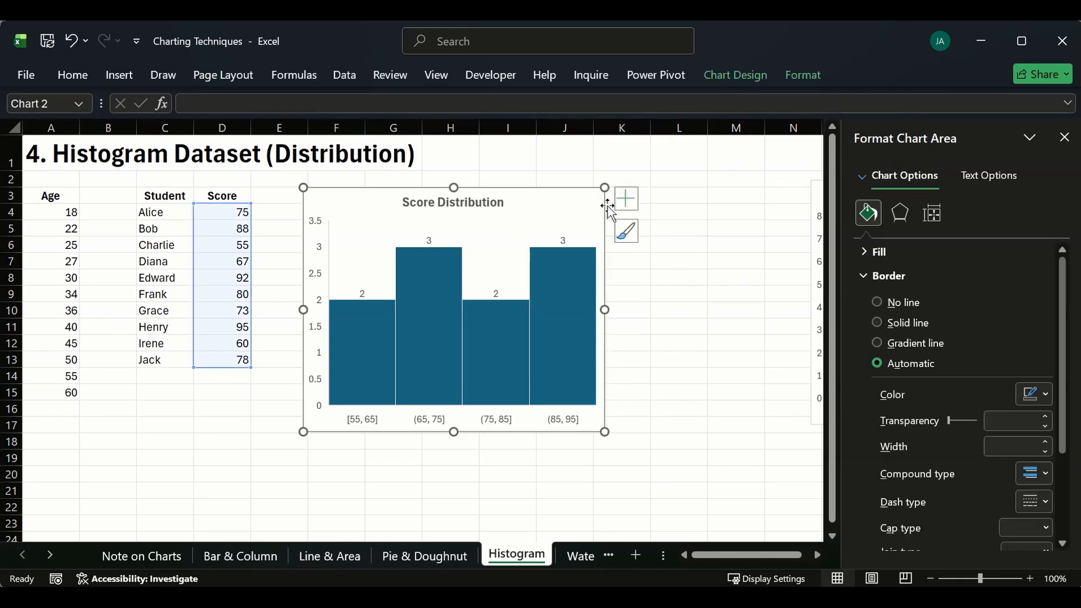
left_click(626, 198)
left_click(666, 247)
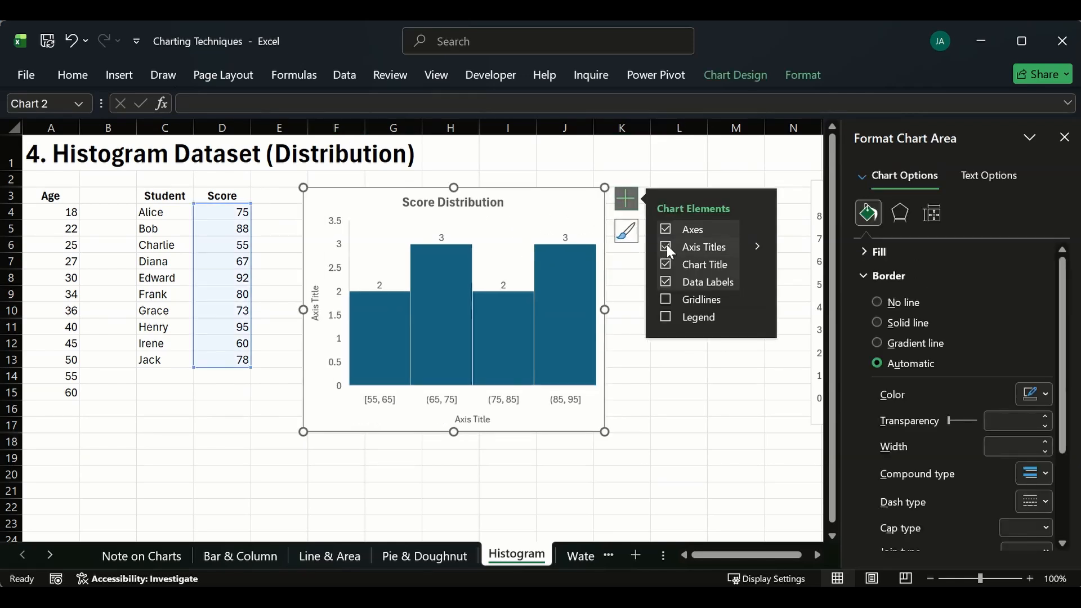
- Remove the axis titles from the Score Distribution histogram and close the chart formatting pane
left_click(666, 246)
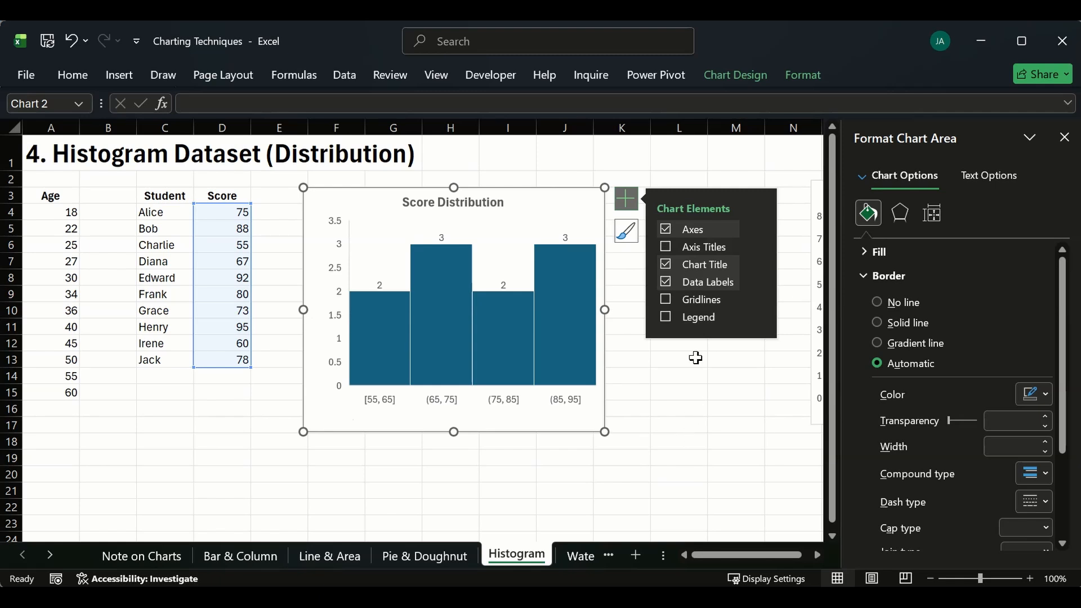
left_click(658, 406)
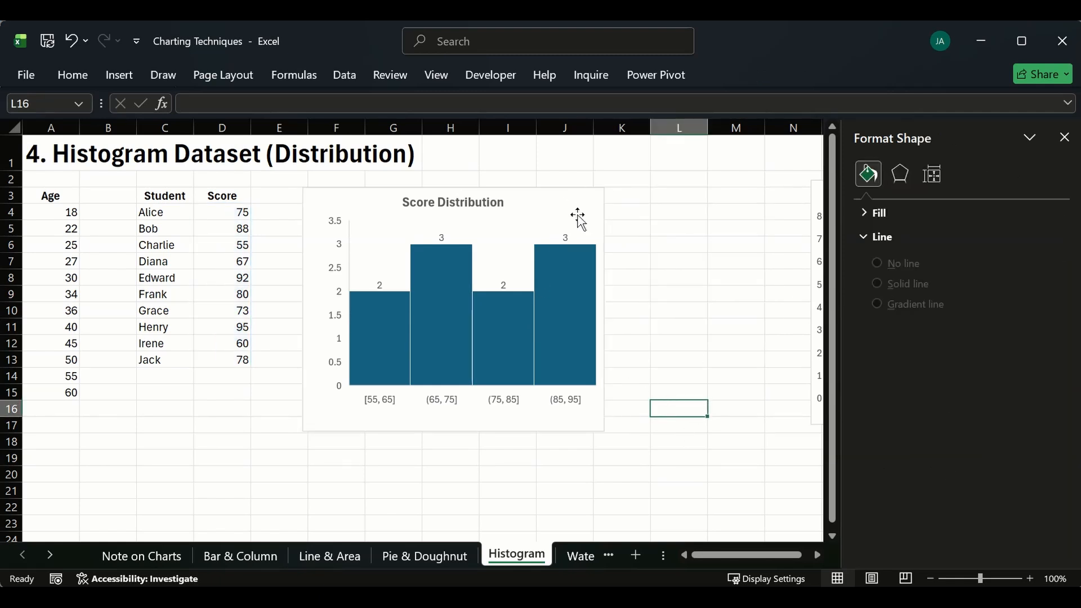
left_click(576, 217)
left_click(629, 194)
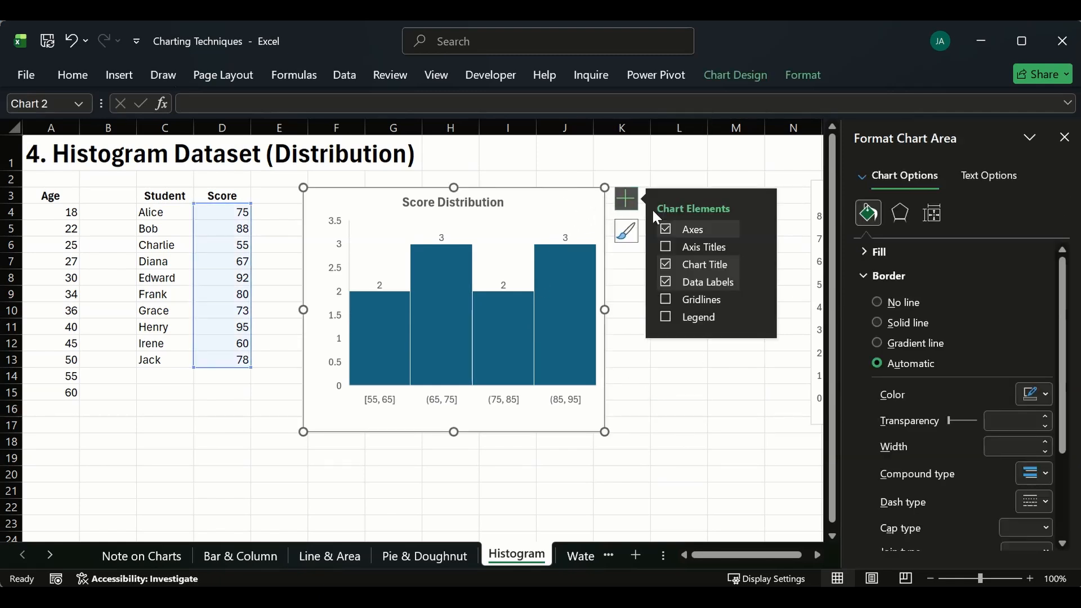
left_click(663, 248)
left_click(662, 248)
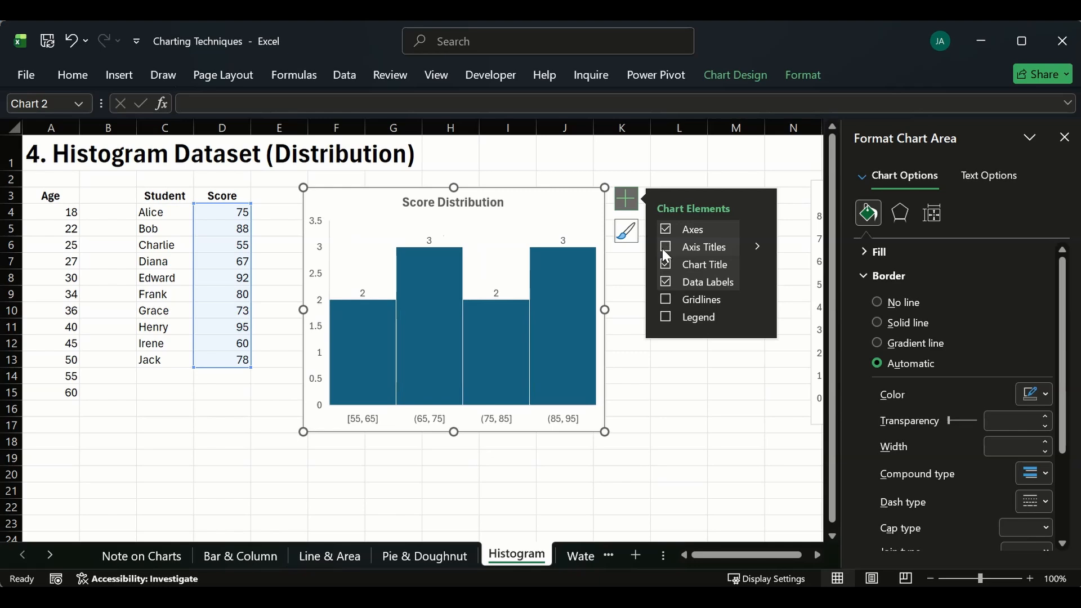
left_click(704, 439)
left_click(683, 375)
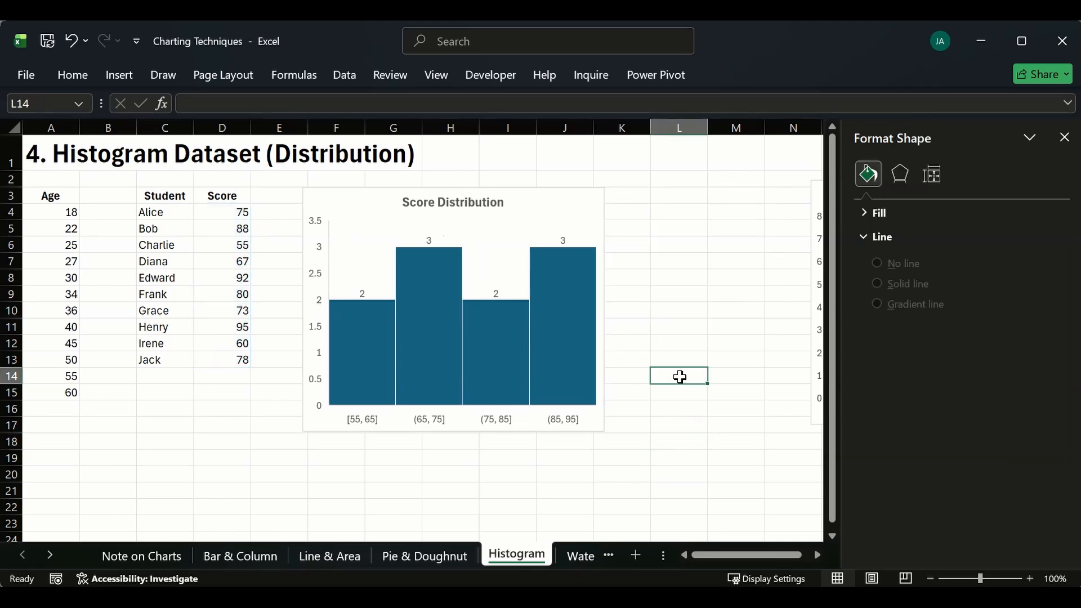
left_click(1064, 137)
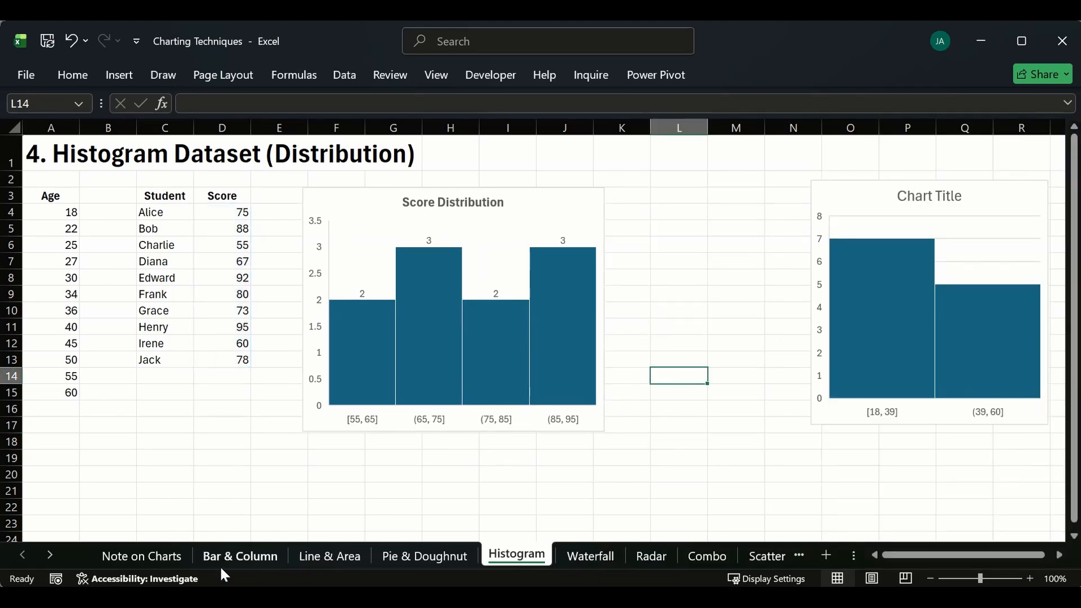
left_click(240, 556)
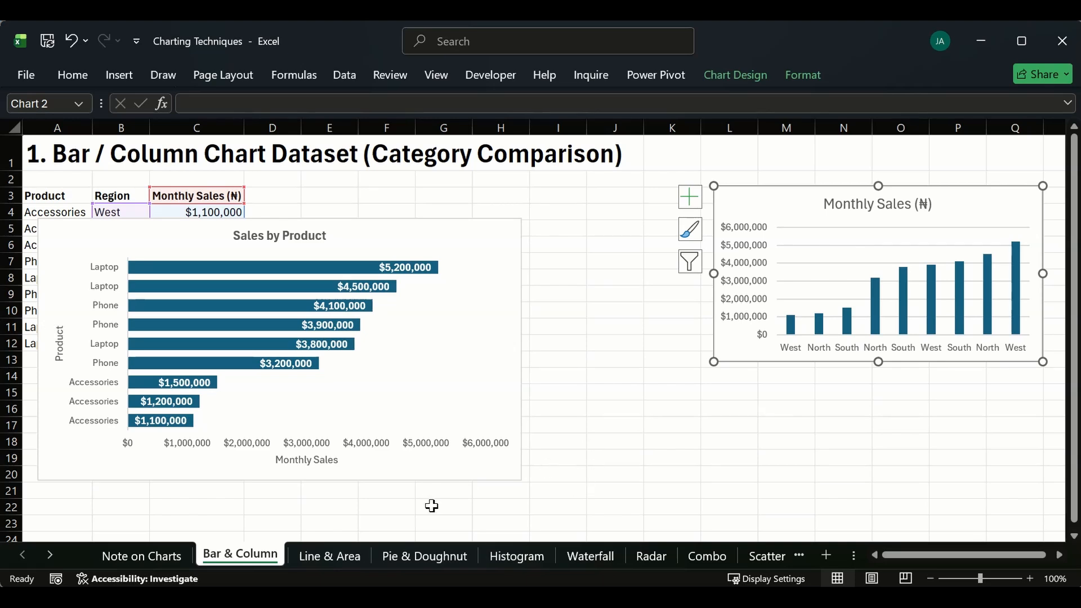
left_click(355, 558)
left_click(530, 556)
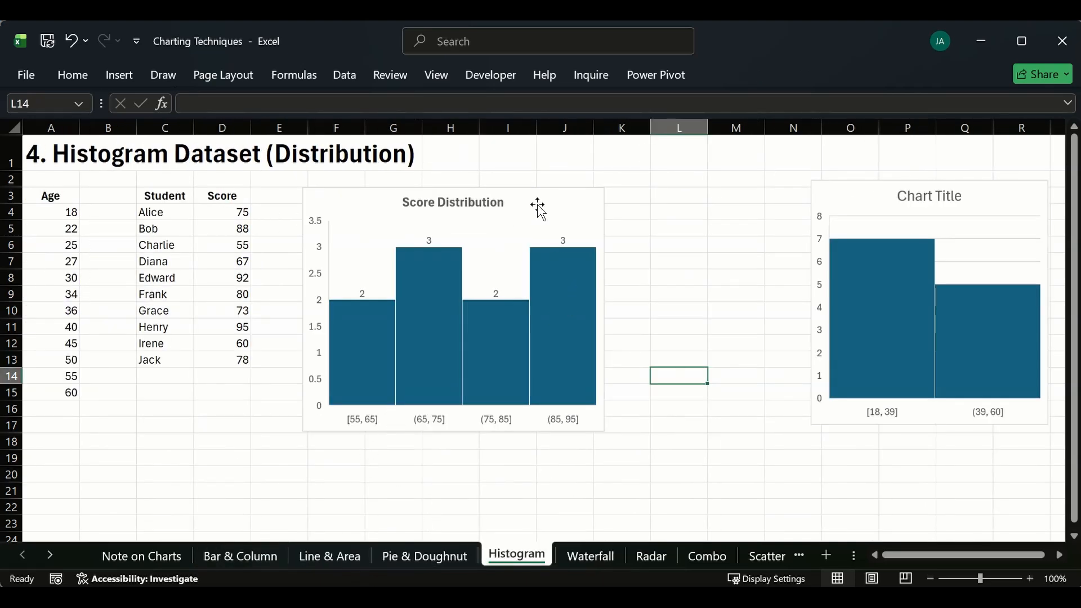
- Move the Score Distribution histogram up to row 2 at column F and the Age histogram beside it, starting at column L
left_click_drag(529, 206, 535, 243)
left_click_drag(550, 203, 543, 188)
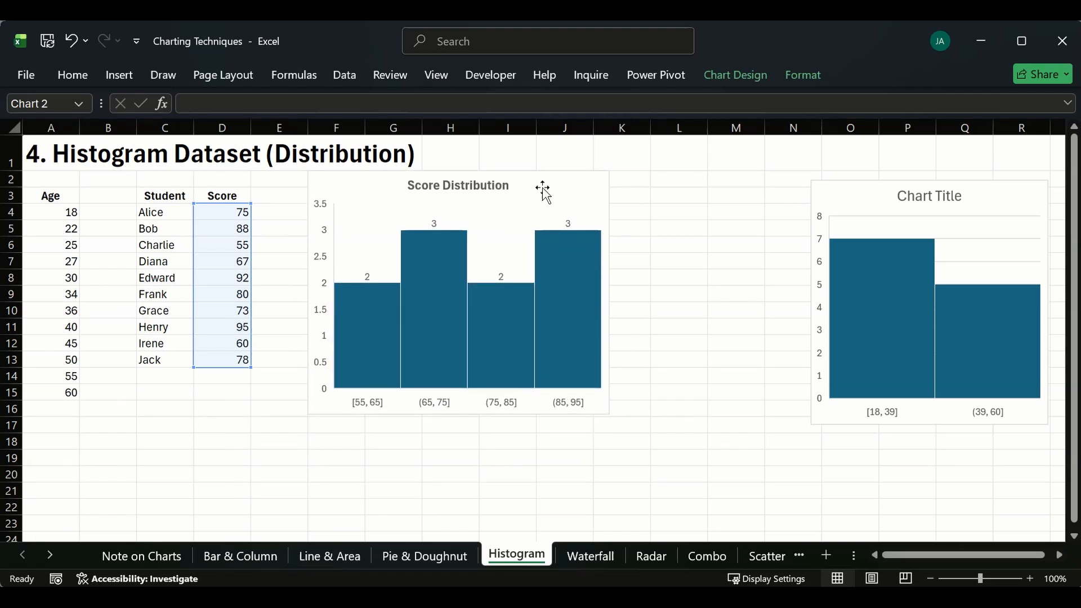
left_click(717, 275)
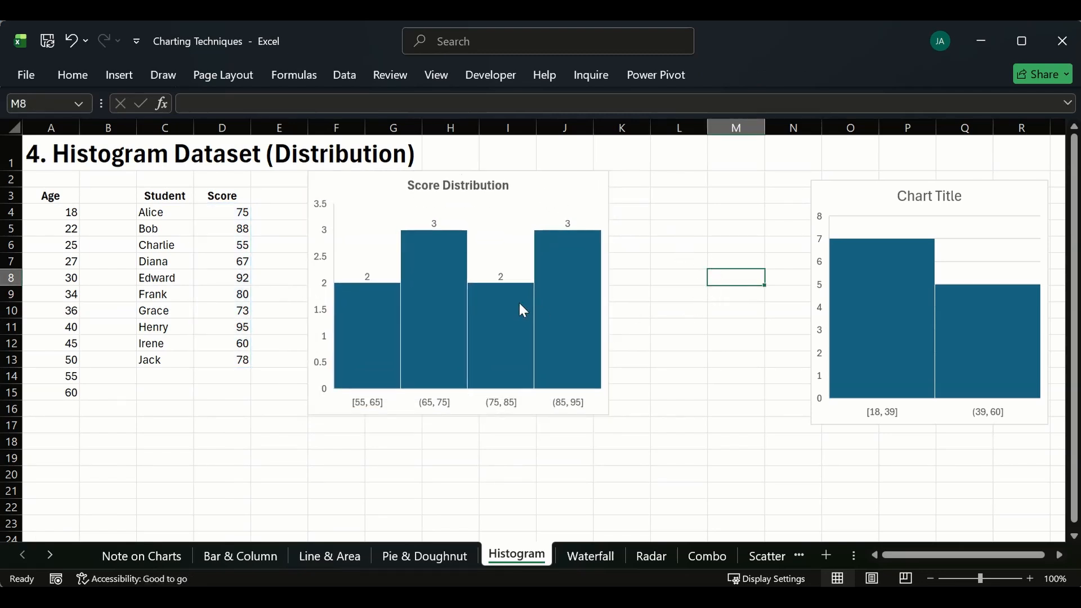
left_click_drag(881, 194, 720, 194)
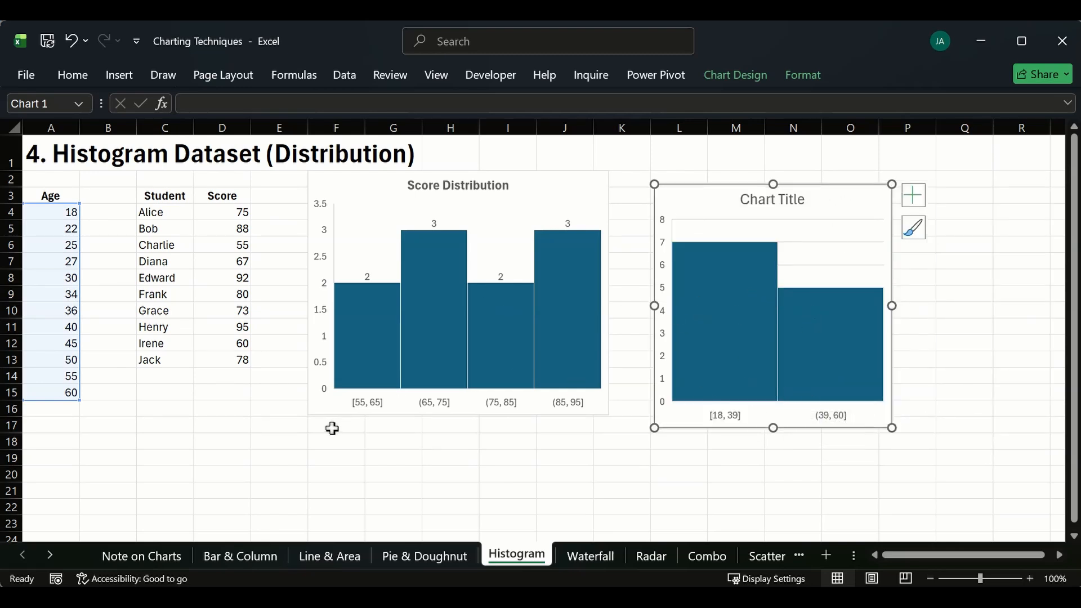
left_click(73, 214)
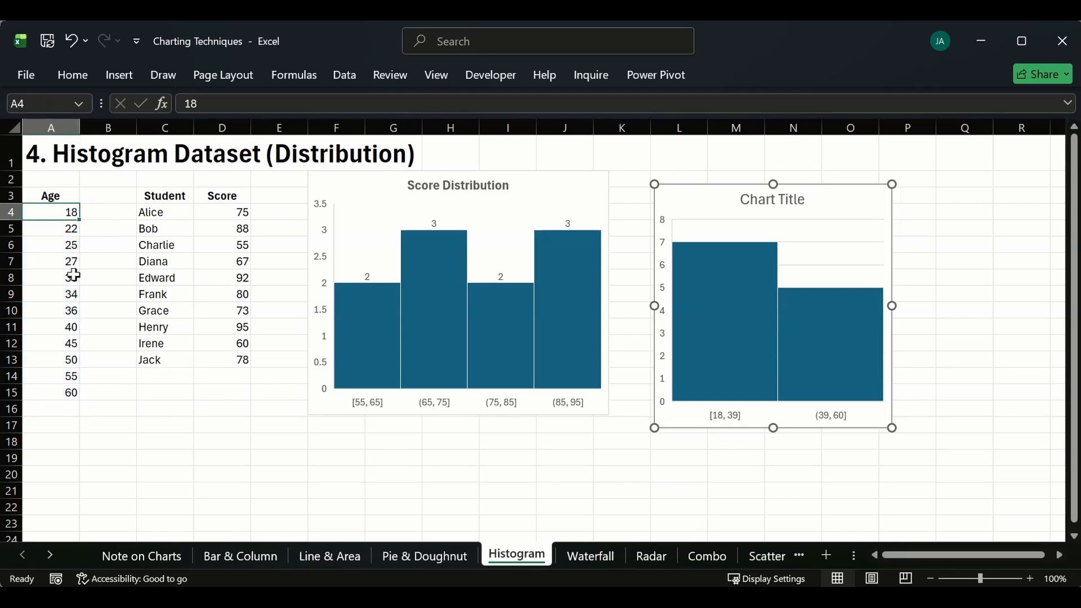
left_click(102, 392)
left_click(238, 510)
left_click(228, 474)
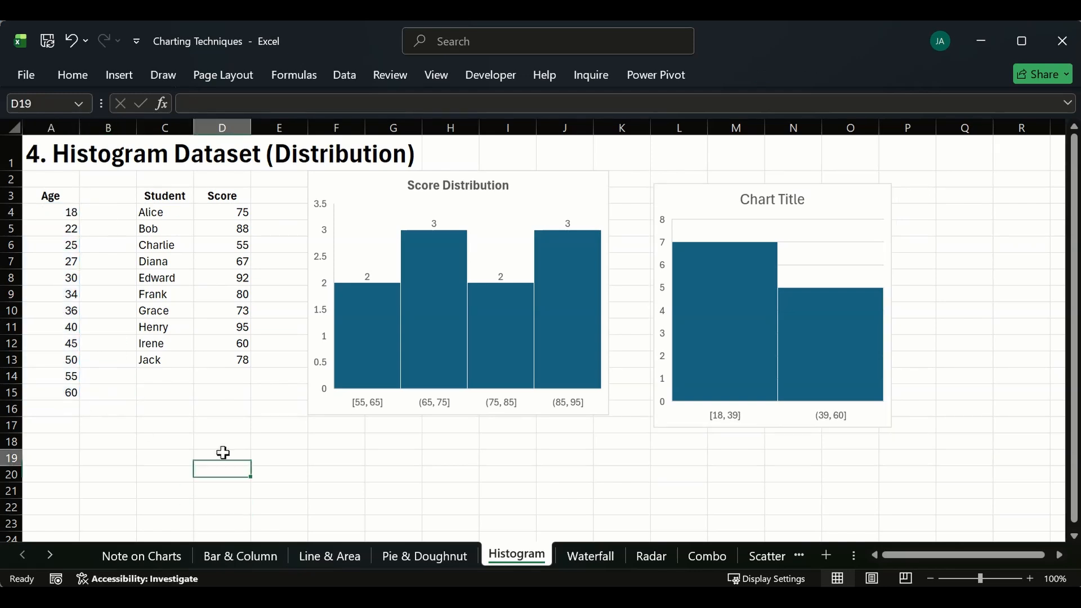
left_click(217, 456)
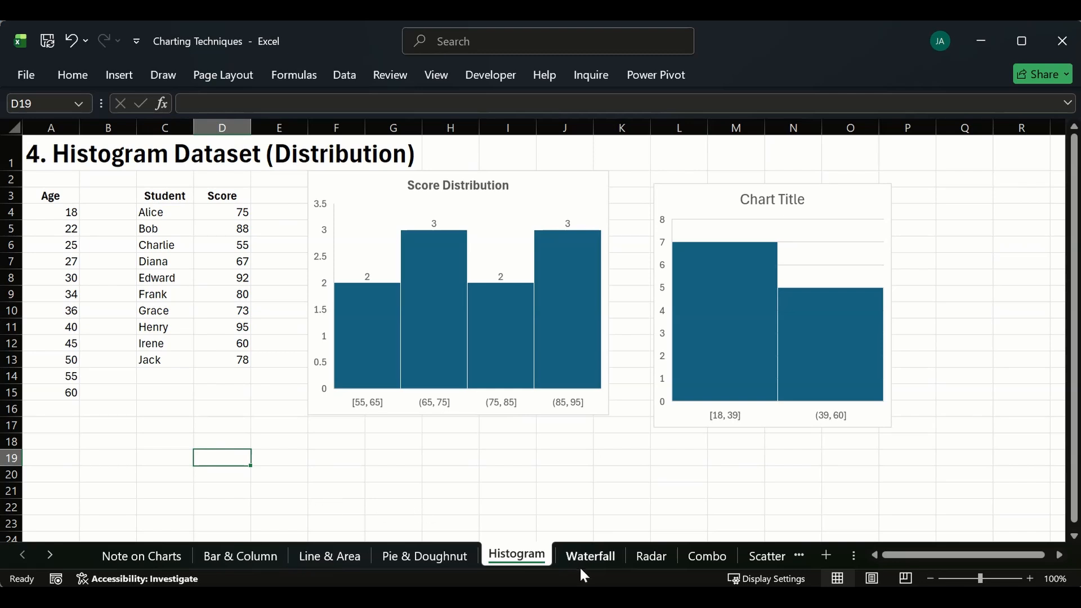
- Add data labels to the Amount (₦) waterfall chart on the Waterfall sheet
left_click(591, 554)
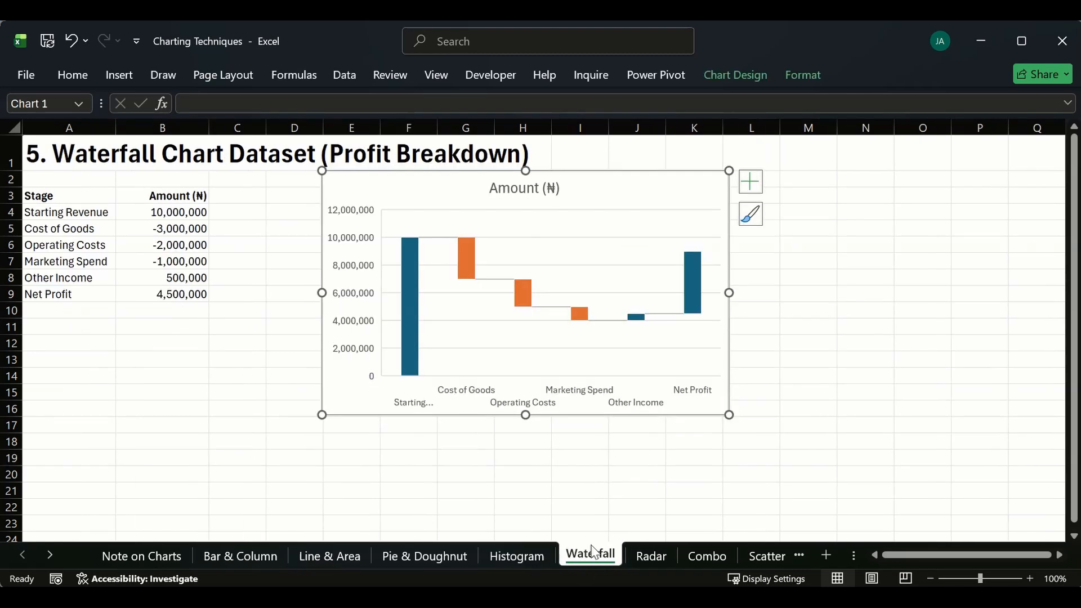
left_click(487, 440)
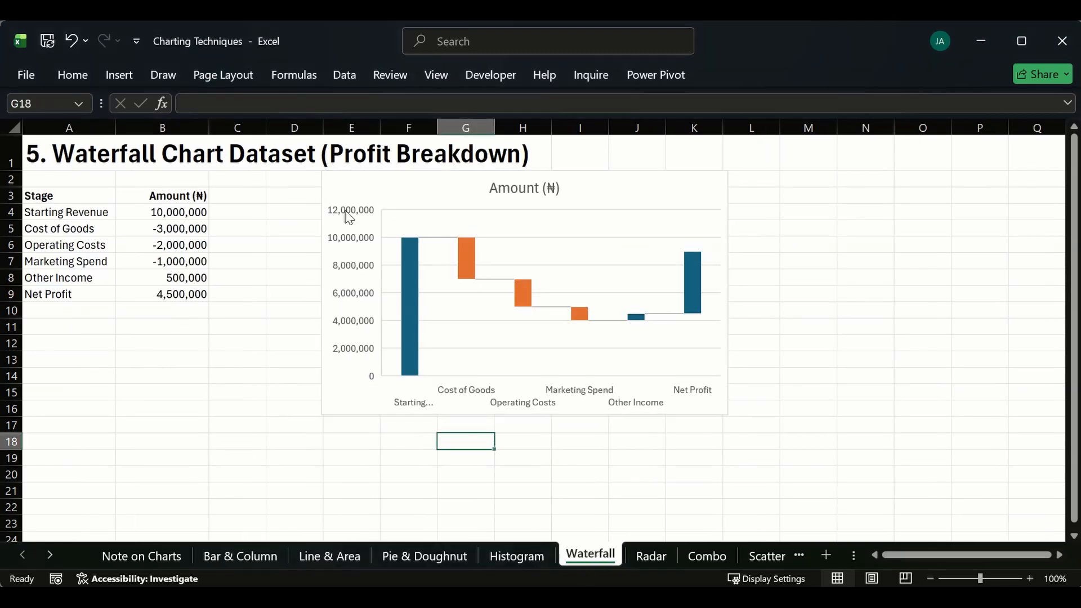
left_click(475, 354)
left_click(487, 351)
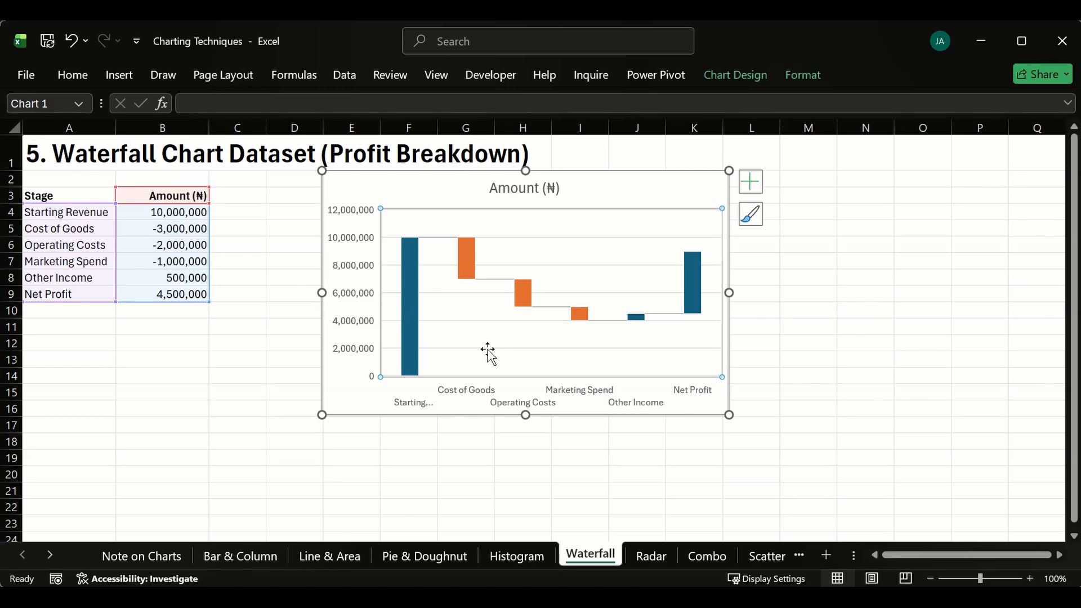
left_click(749, 181)
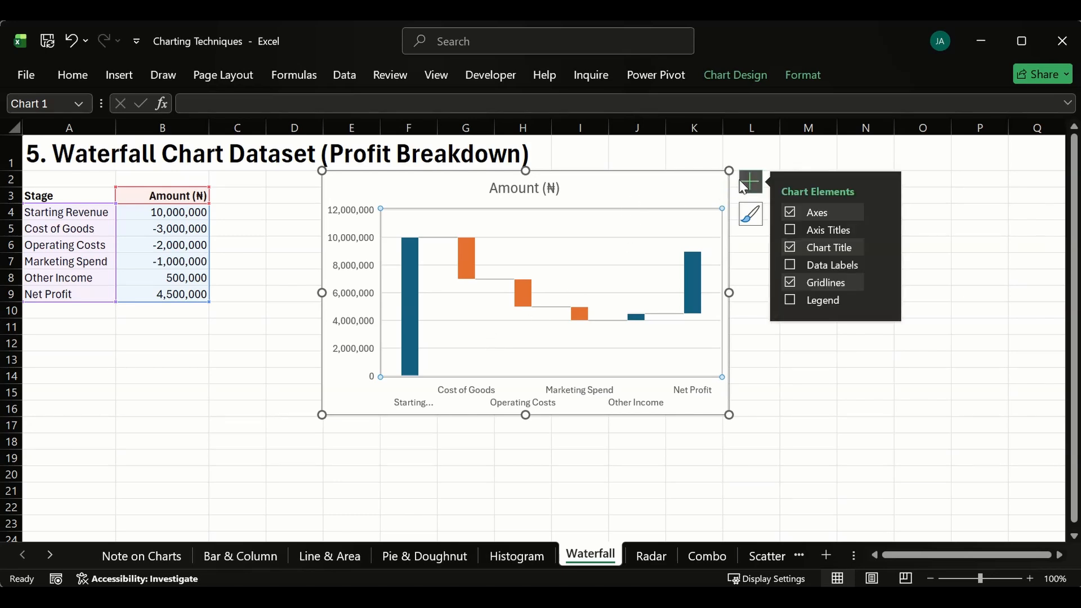
left_click(793, 265)
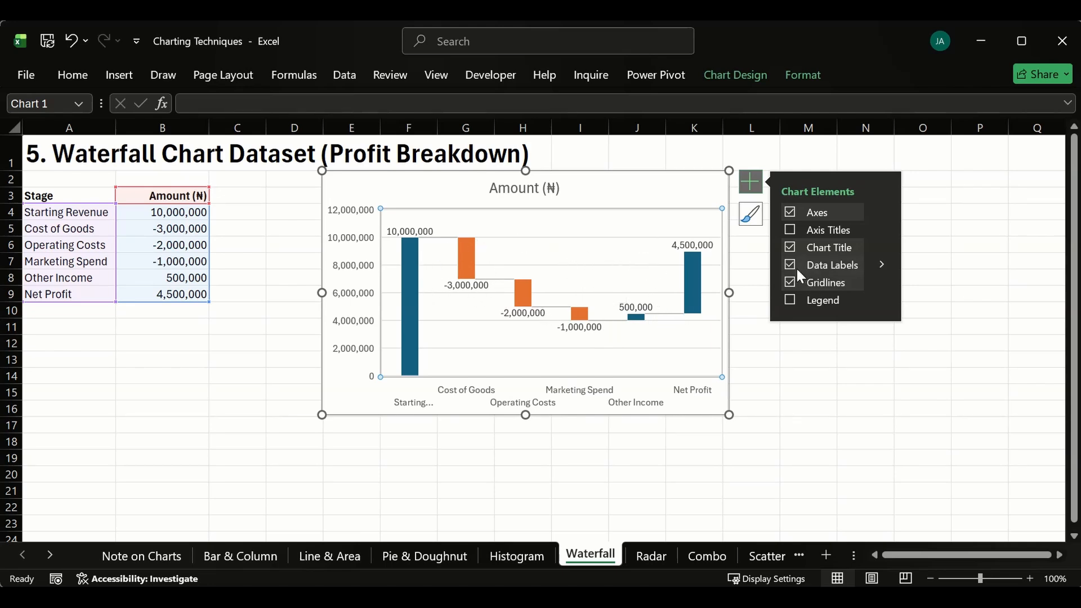
- Delete the gridlines from the Amount (₦) waterfall chart
left_click(788, 297)
left_click(539, 237)
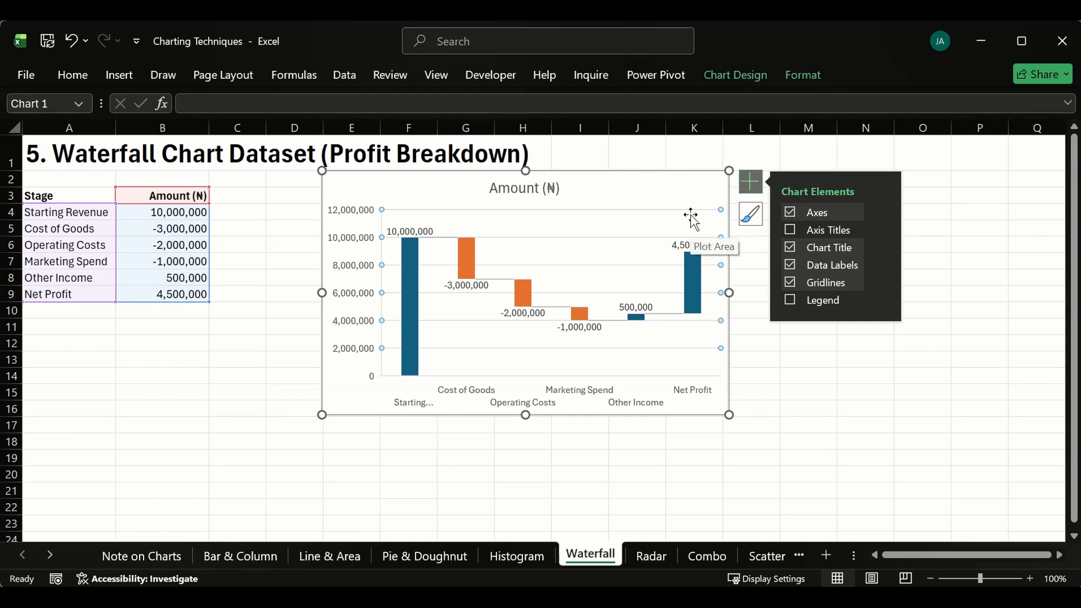
key("Delete")
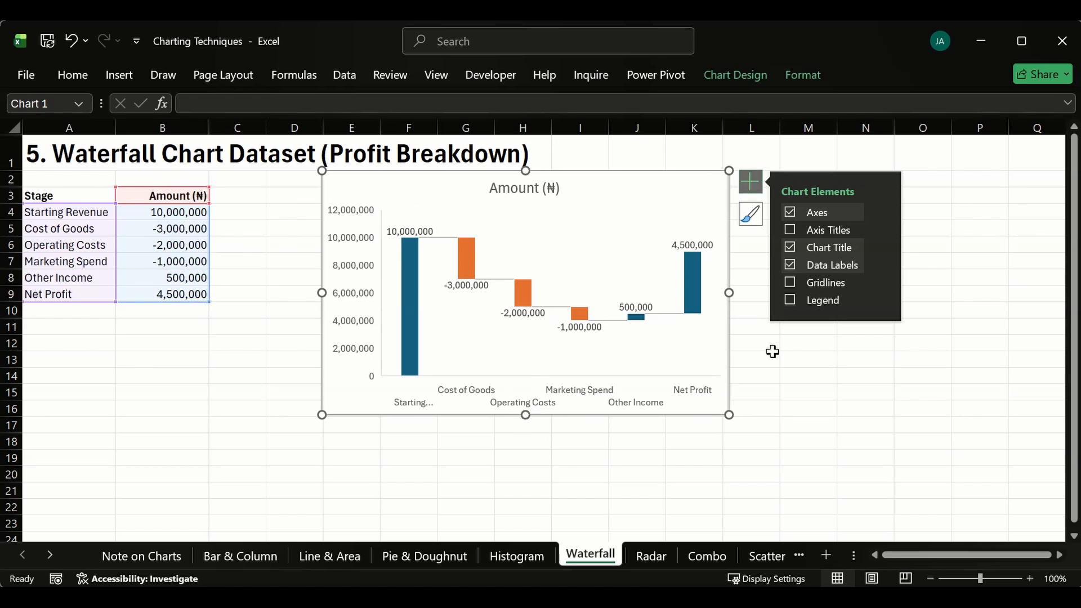
left_click(842, 362)
left_click(550, 187)
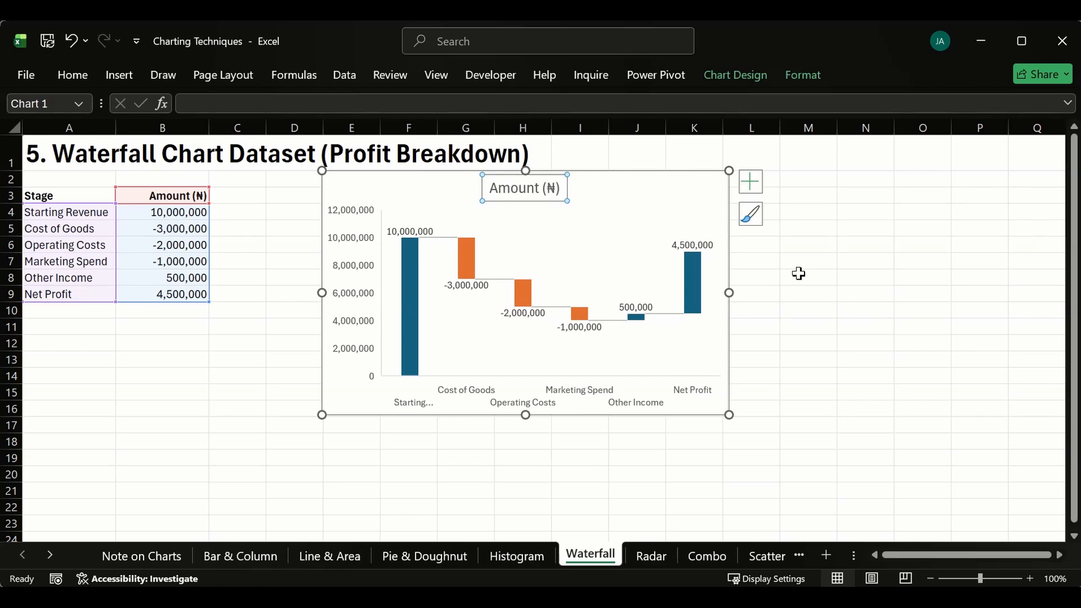
left_click(875, 316)
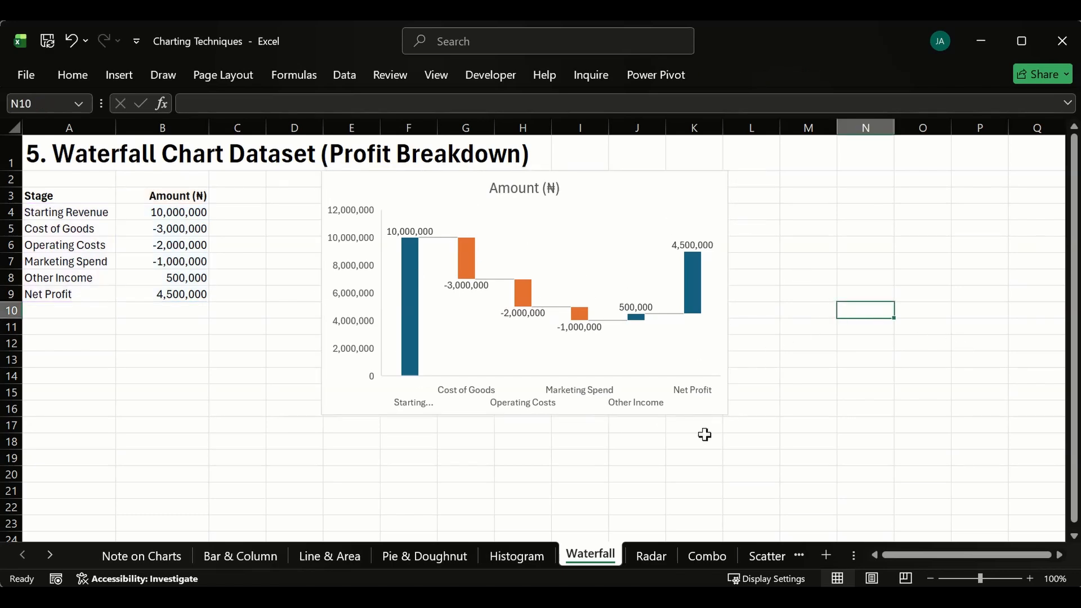
- Examine the legends of the candidate skills and employee performance radar charts on the Radar sheet
left_click(650, 555)
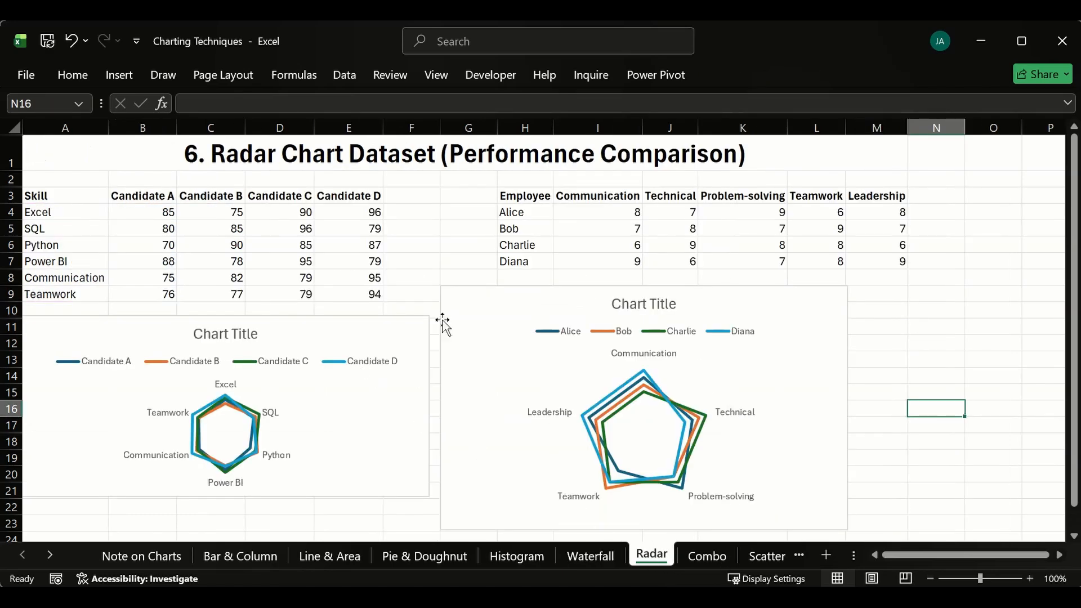
left_click(346, 414)
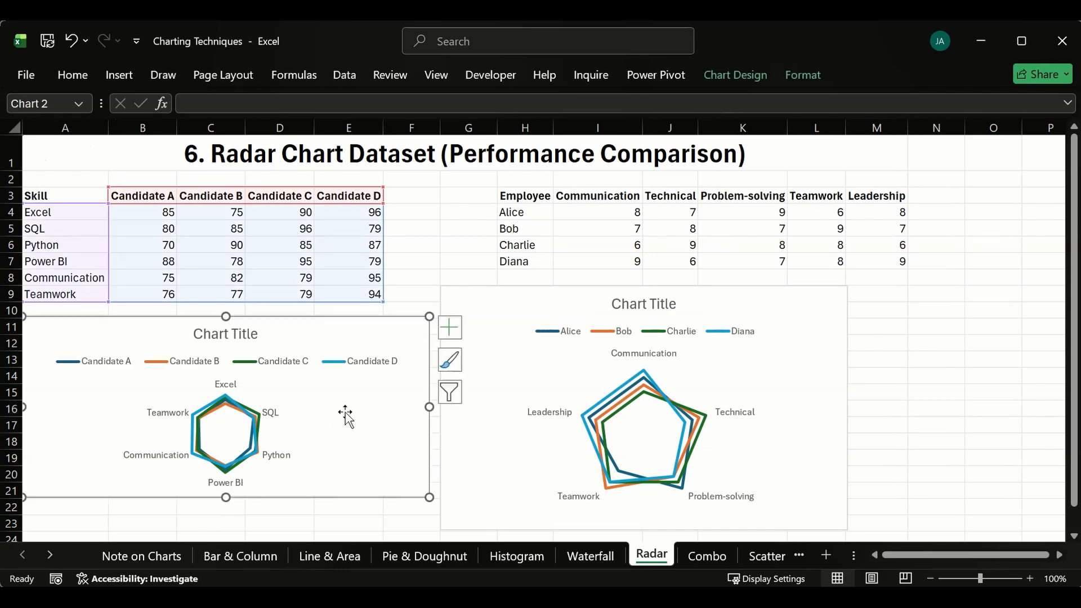
left_click(376, 366)
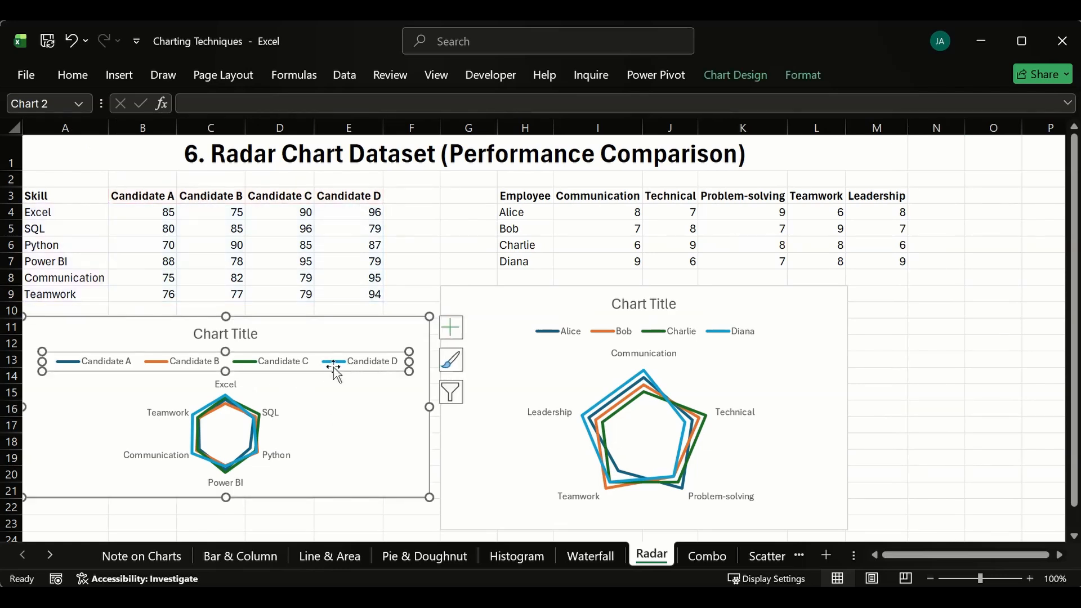
left_click(588, 331)
left_click(455, 326)
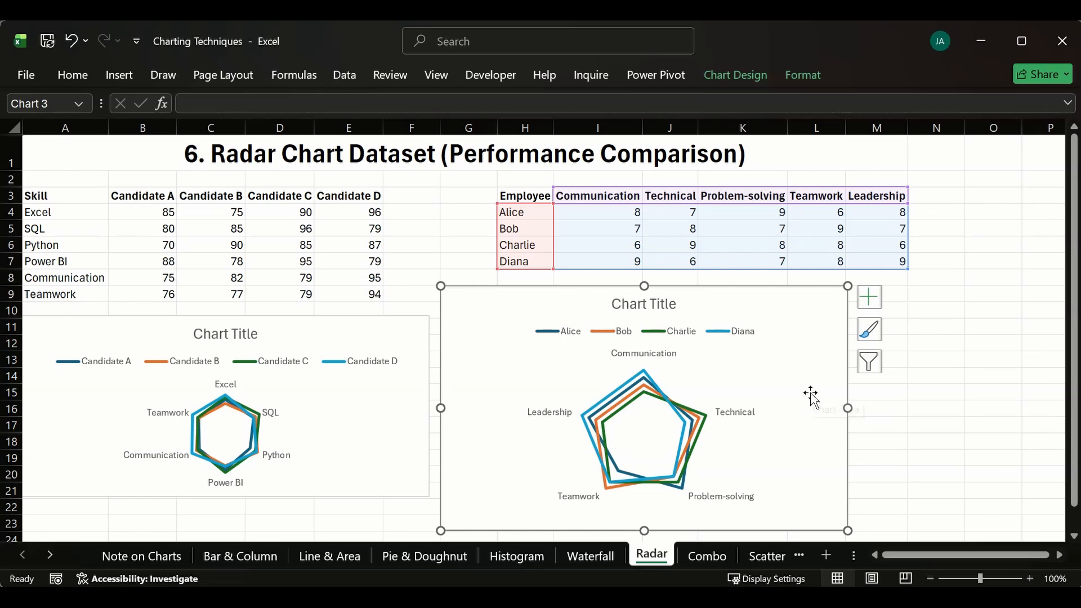
- Examine both combo charts on the Combo sheet, including the Sales (#) line in the target versus sales chart
left_click(707, 556)
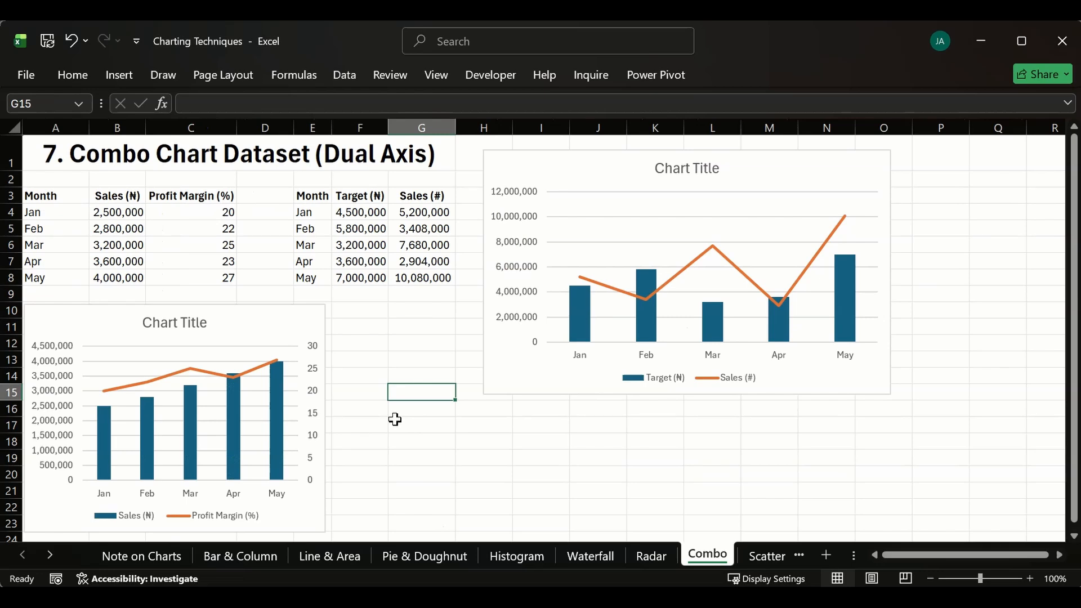
left_click(300, 324)
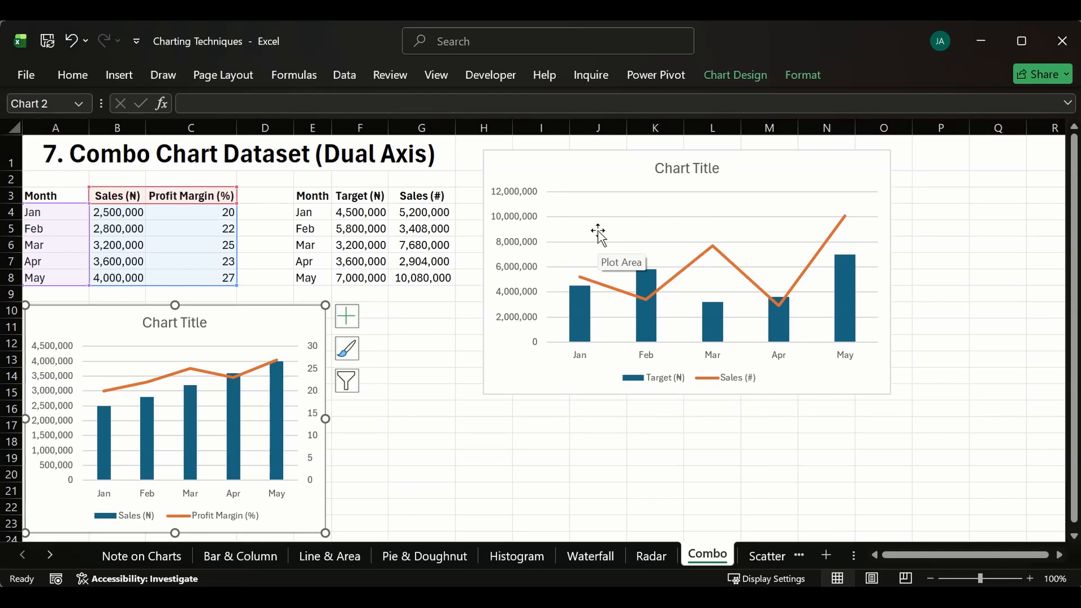
left_click(465, 328)
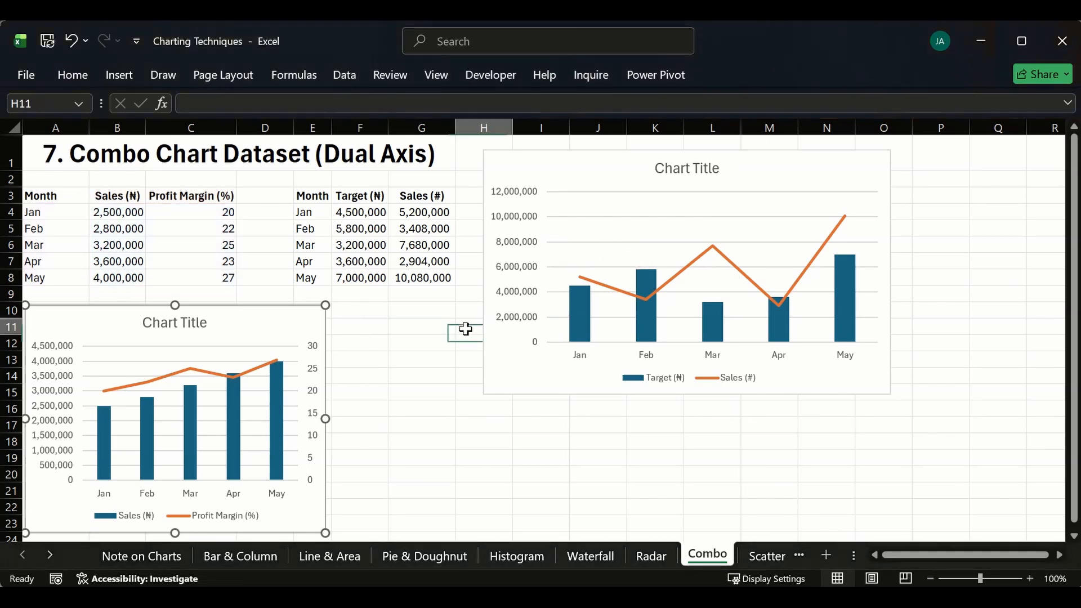
left_click(420, 327)
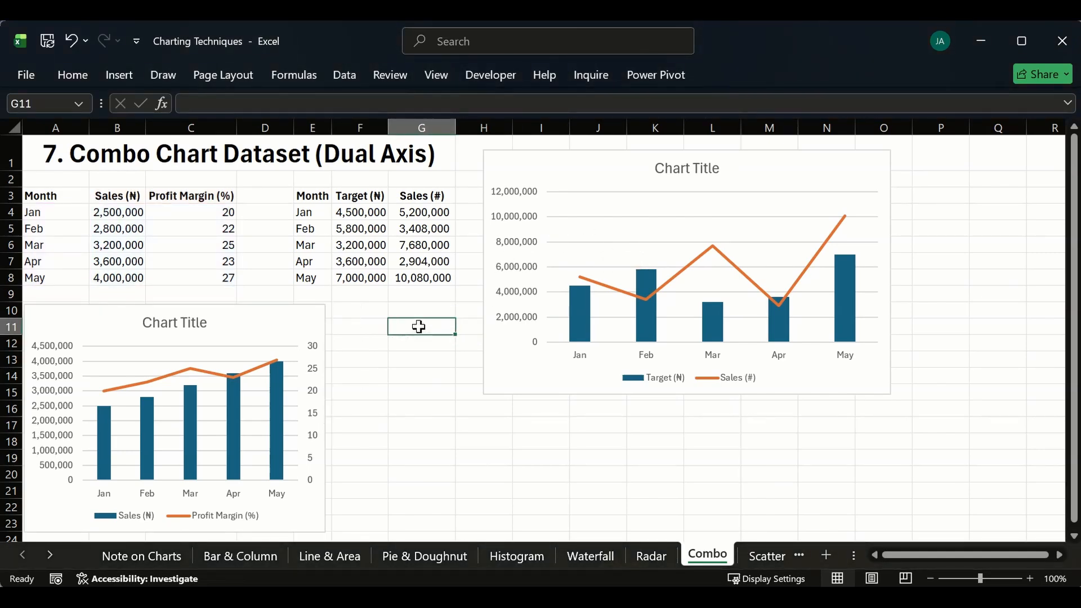
left_click(400, 296)
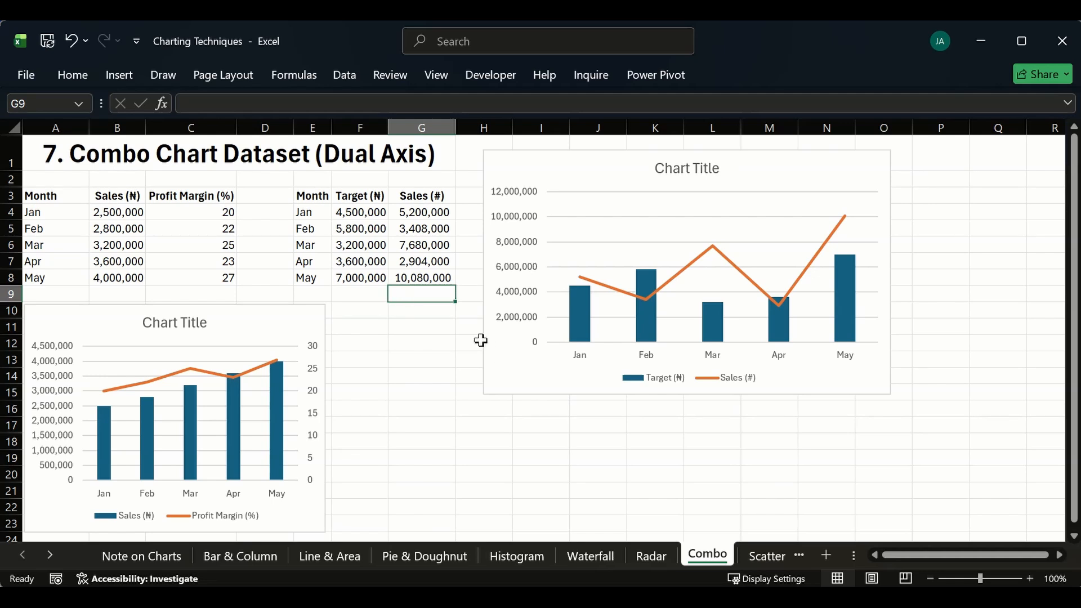
left_click(447, 330)
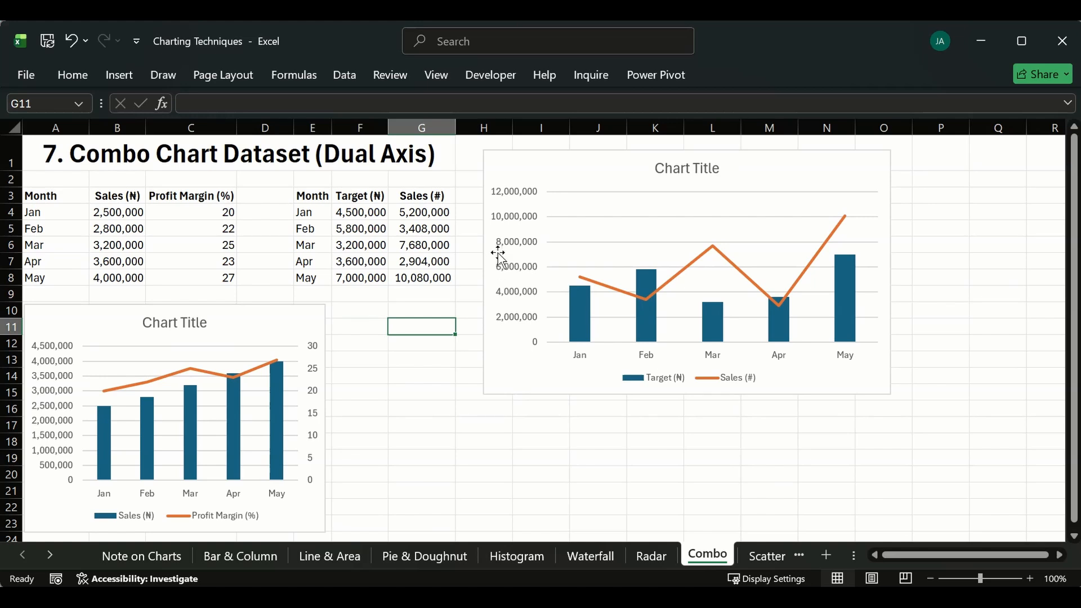
left_click(582, 278)
left_click(591, 281)
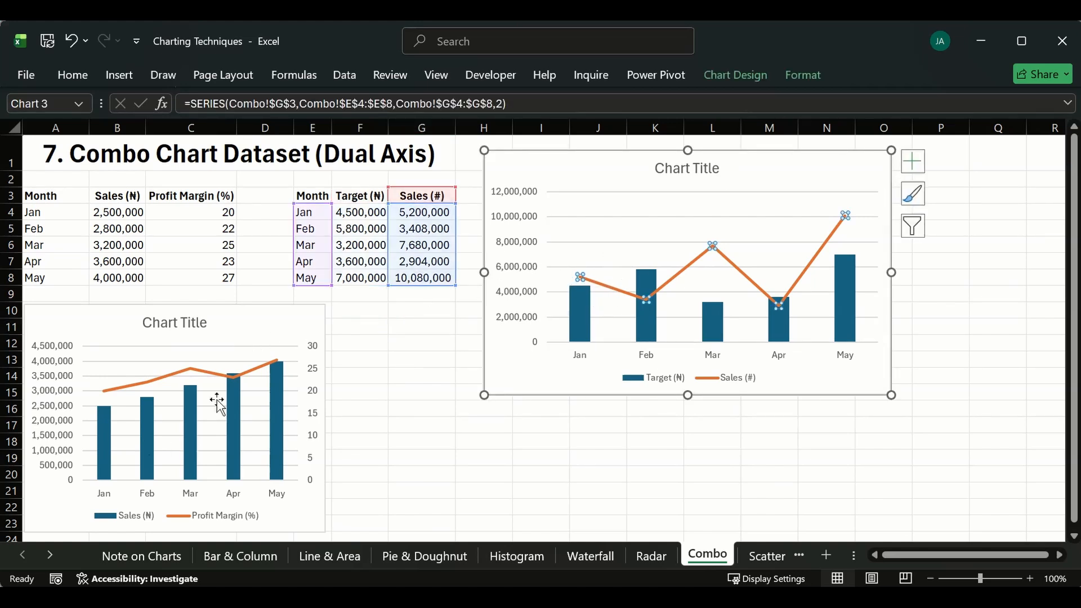
left_click(466, 358)
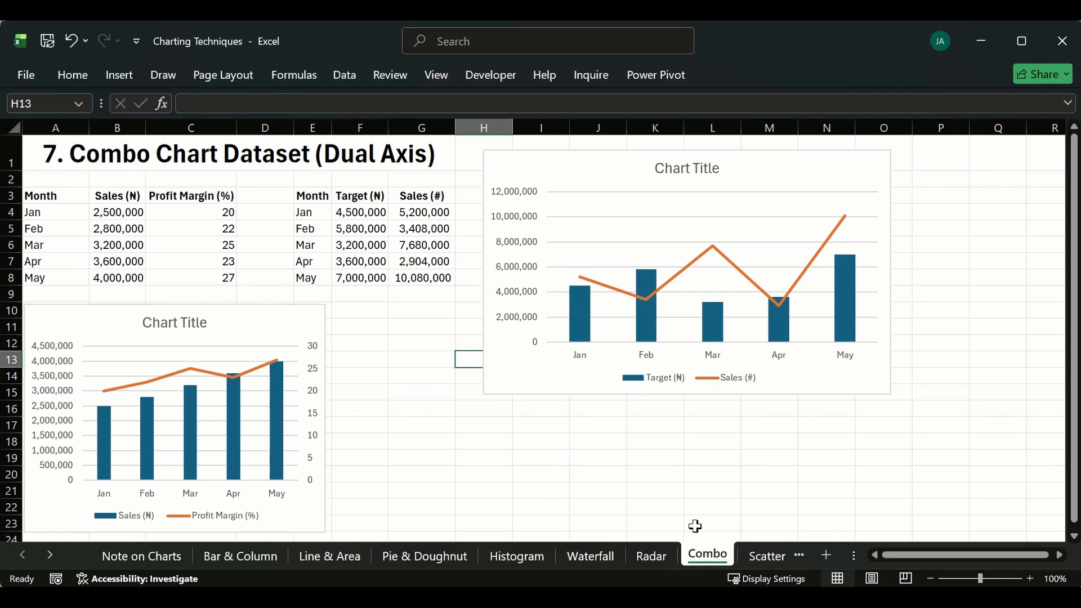
- On the Scatter Plot sheet, move the marketing emails versus sales scatter chart off the data tables and over the correlation notes
left_click(766, 556)
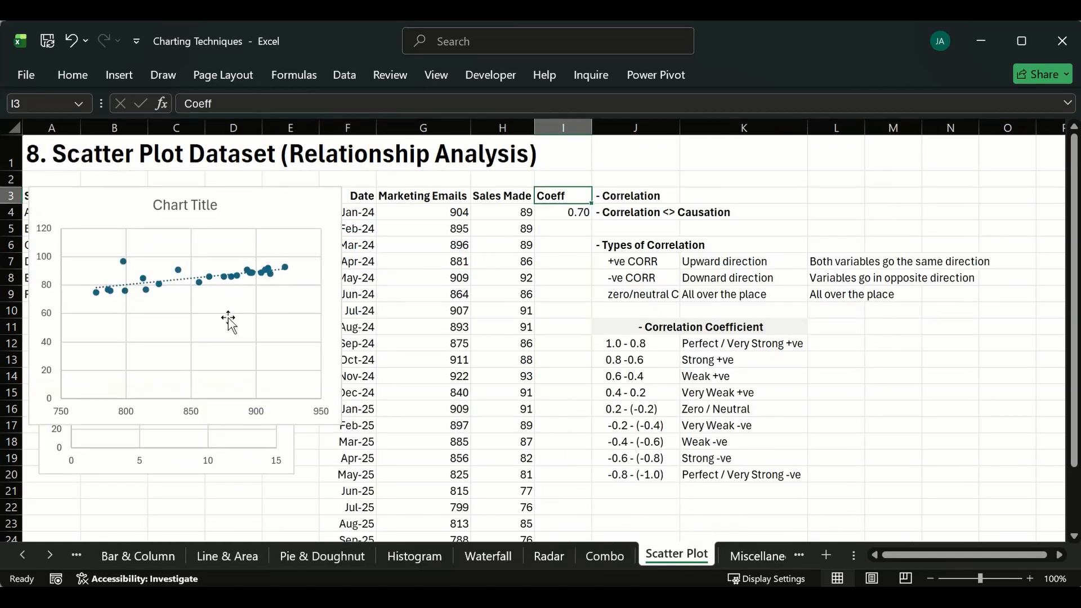
left_click_drag(242, 220, 567, 229)
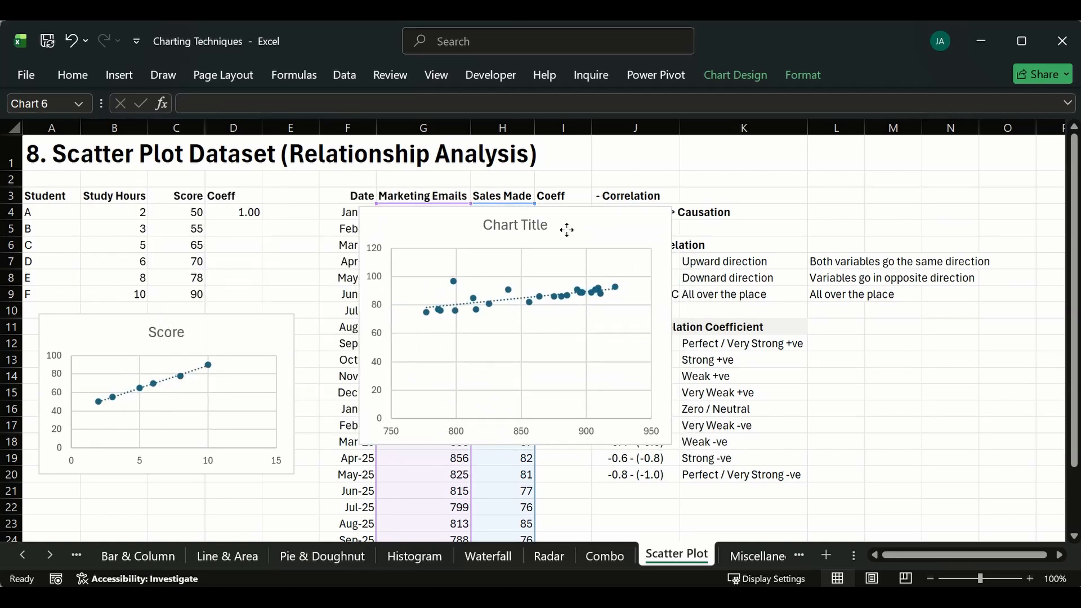
left_click(294, 196)
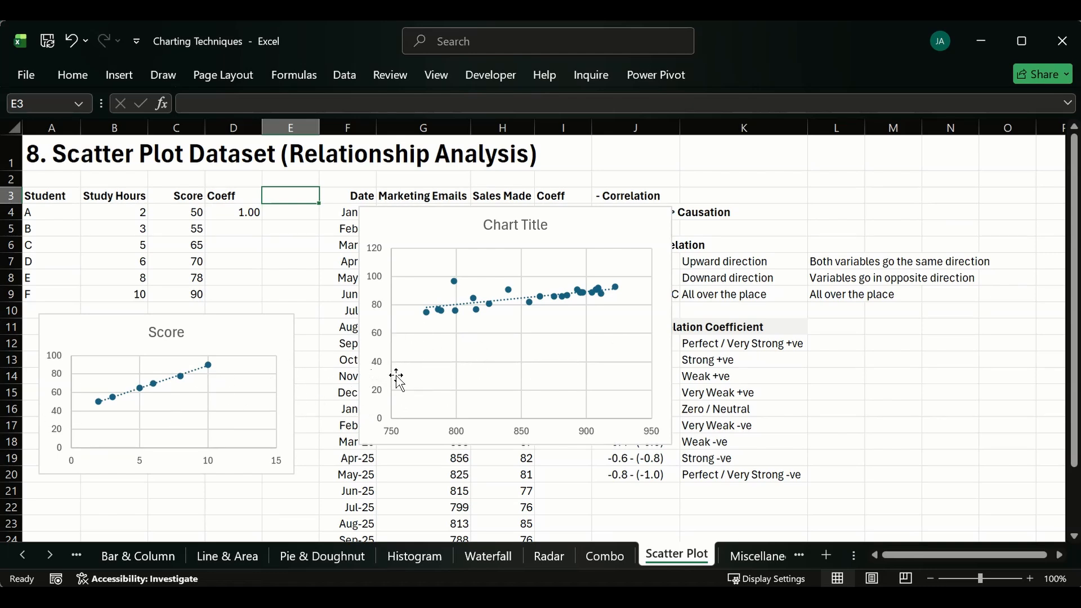
left_click(256, 338)
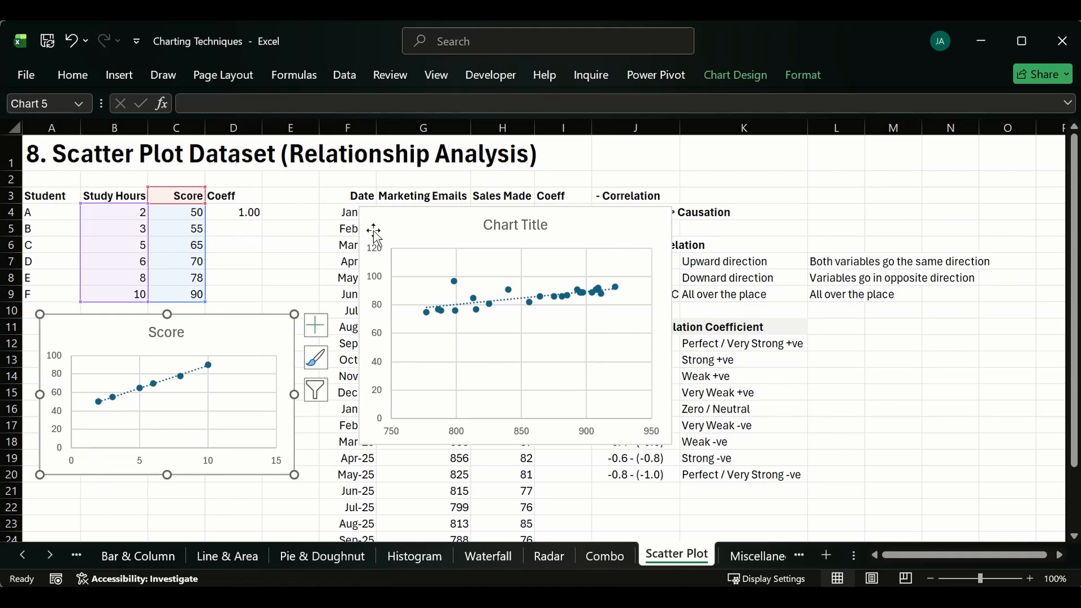
left_click_drag(393, 211, 678, 232)
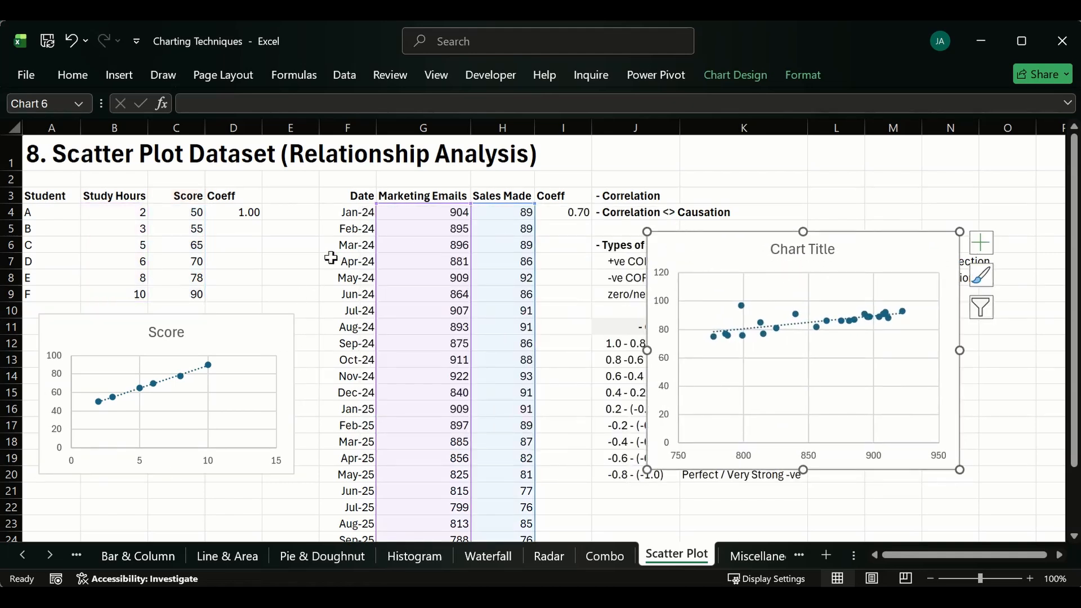
- Move the Score scatter chart beside the student table and enlarge it to span about columns E to I, down to row 19
left_click_drag(221, 326, 475, 227)
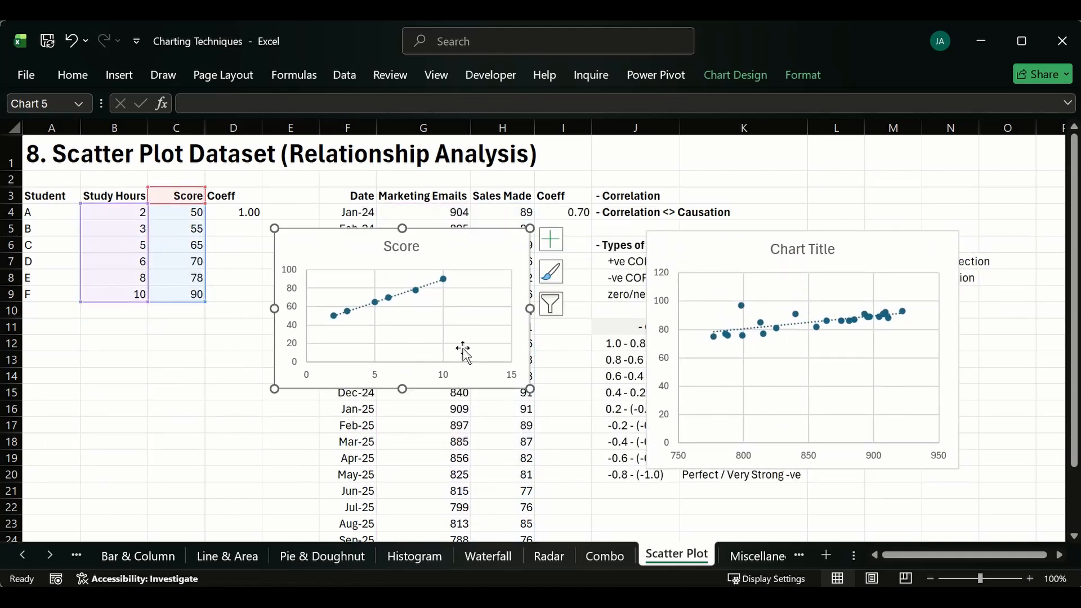
left_click_drag(529, 389, 604, 473)
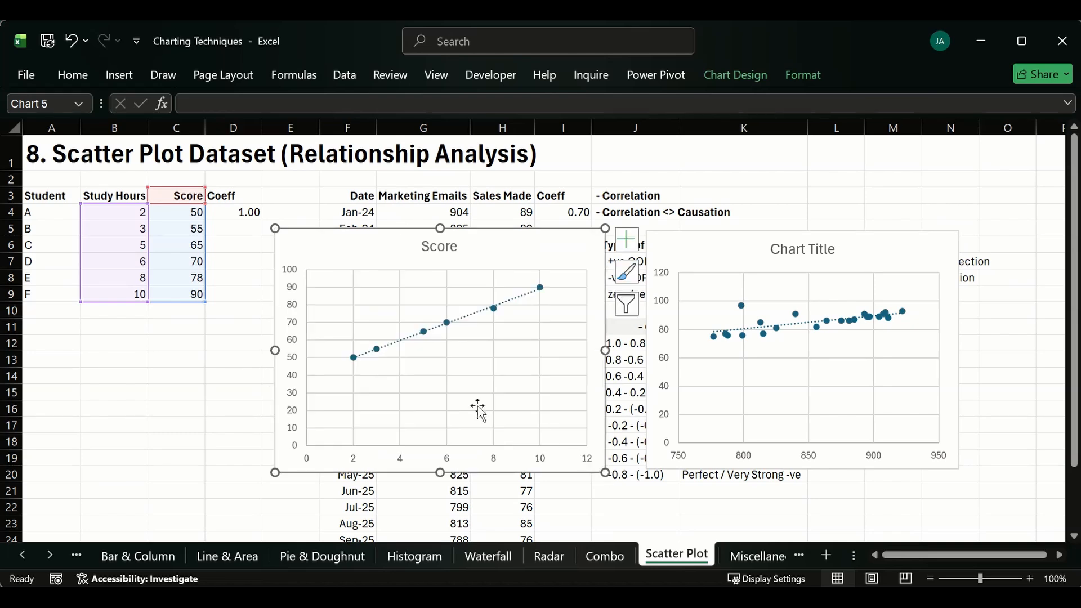
left_click(231, 374)
- Set the minimum bound of the Score chart's horizontal axis to 1
left_click(345, 249)
double_click(356, 460)
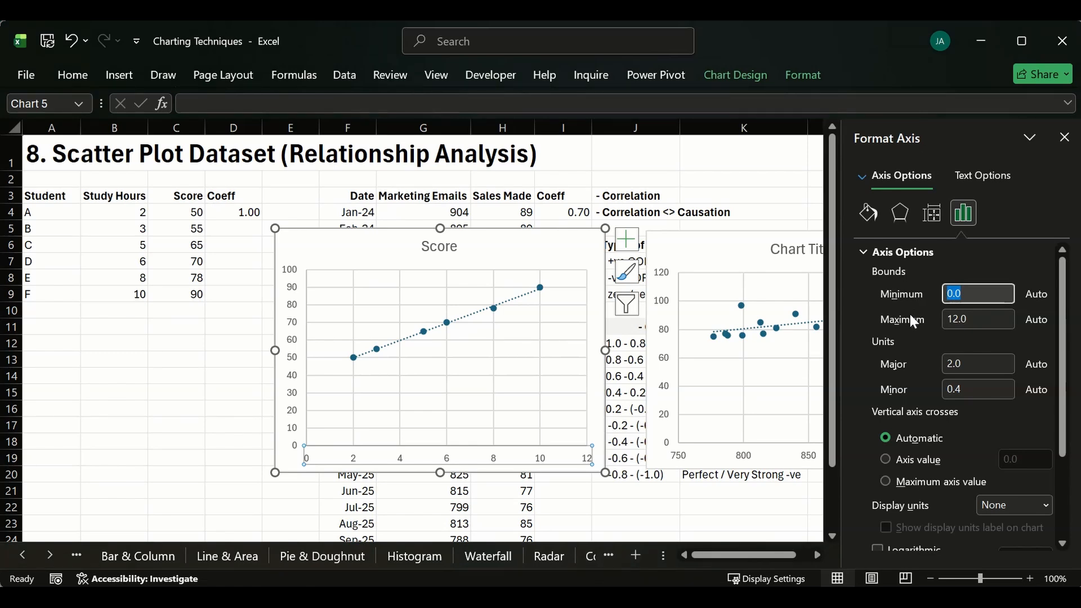
type("1")
key("Return")
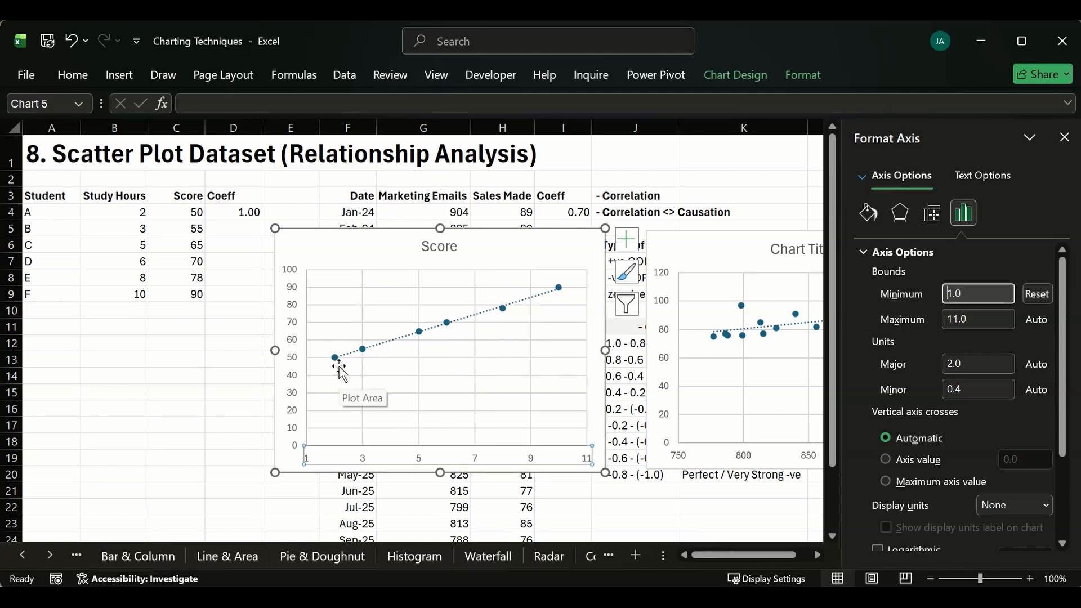
- Reset the Score chart's horizontal axis minimum to automatic and reapply a minimum of 1
double_click(981, 291)
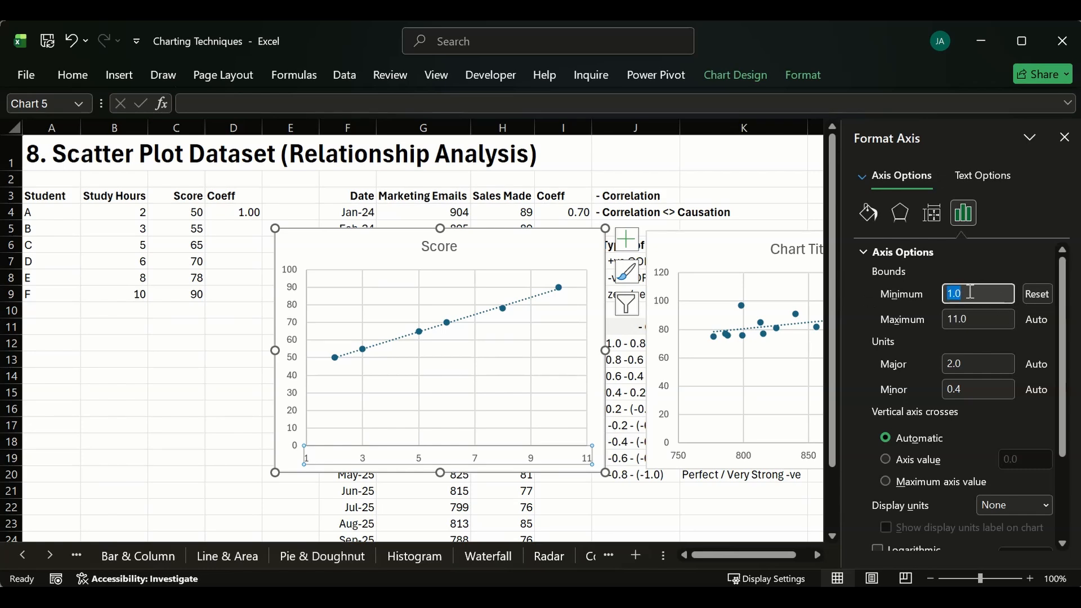
left_click(1042, 291)
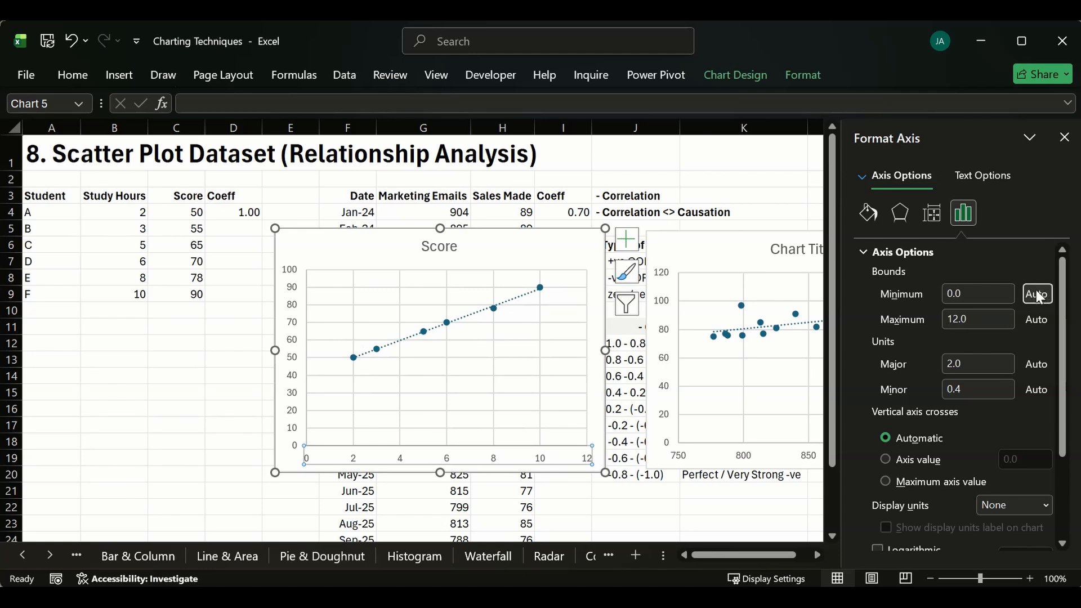
double_click(946, 294)
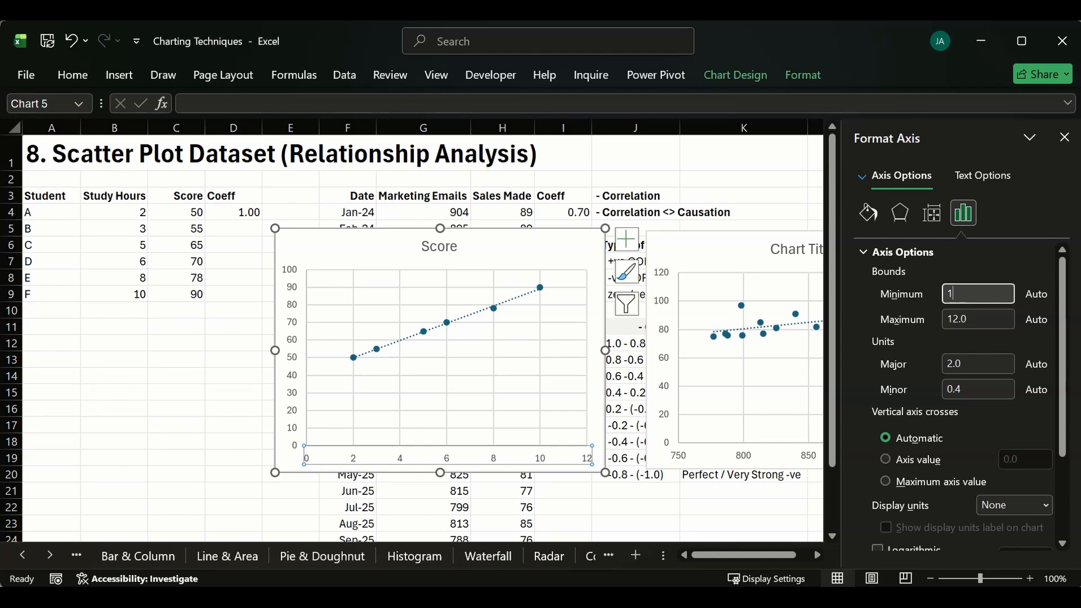
type("1")
key("Return")
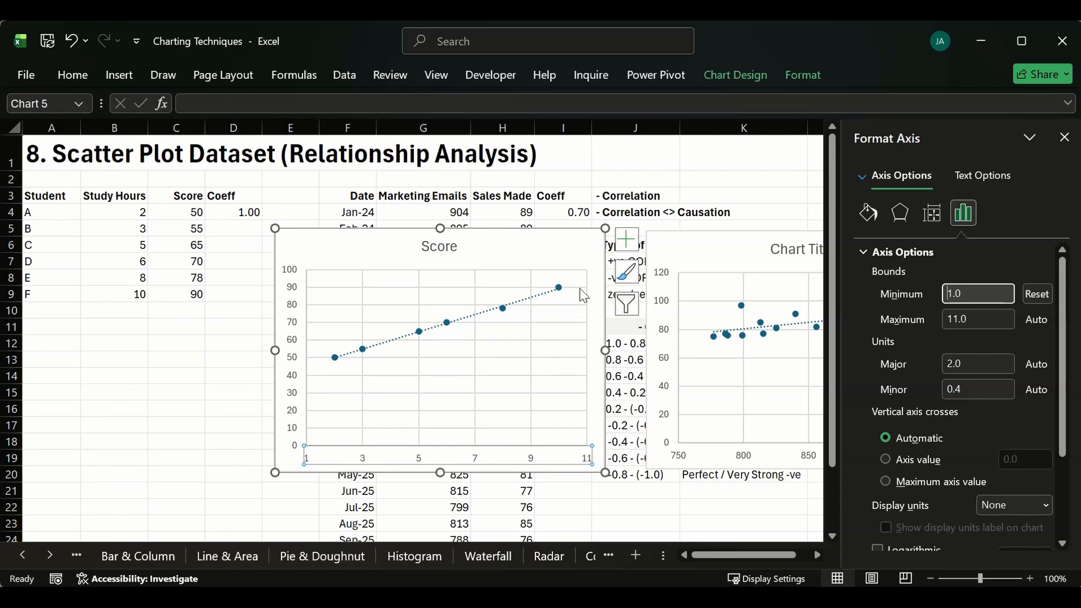
- Check the Score chart's vertical axis bounds and the horizontal axis's bounds and line formatting
left_click(297, 344)
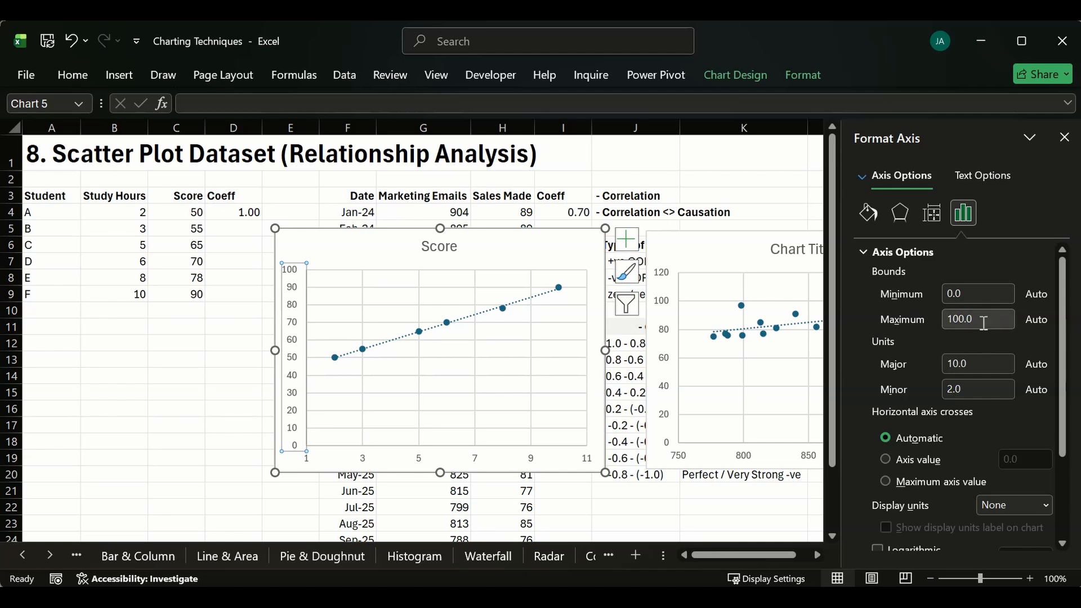
left_click(1064, 138)
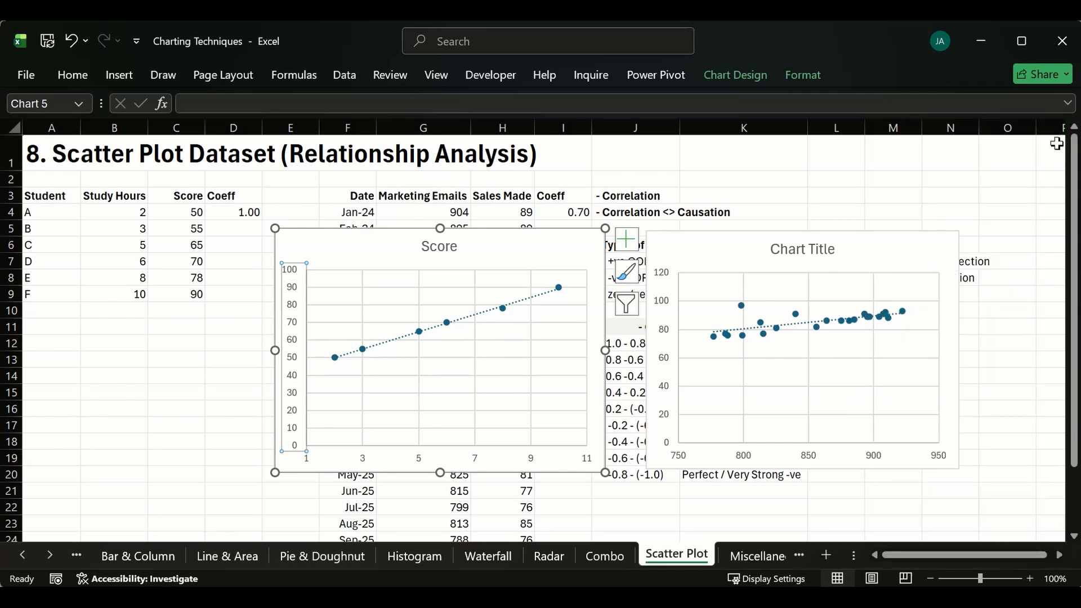
left_click(543, 354)
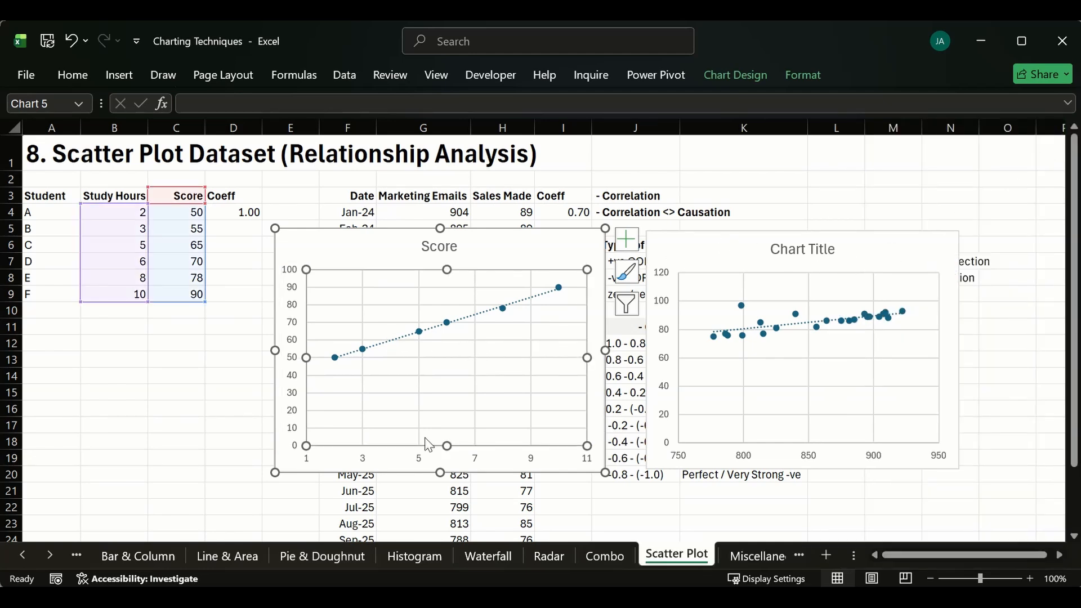
double_click(438, 463)
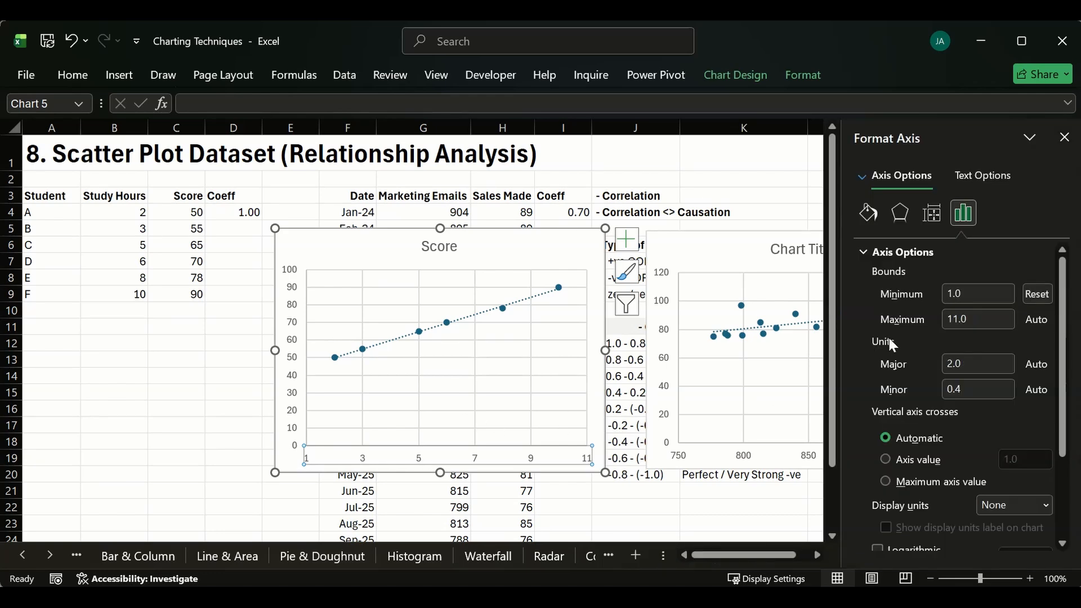
left_click(868, 214)
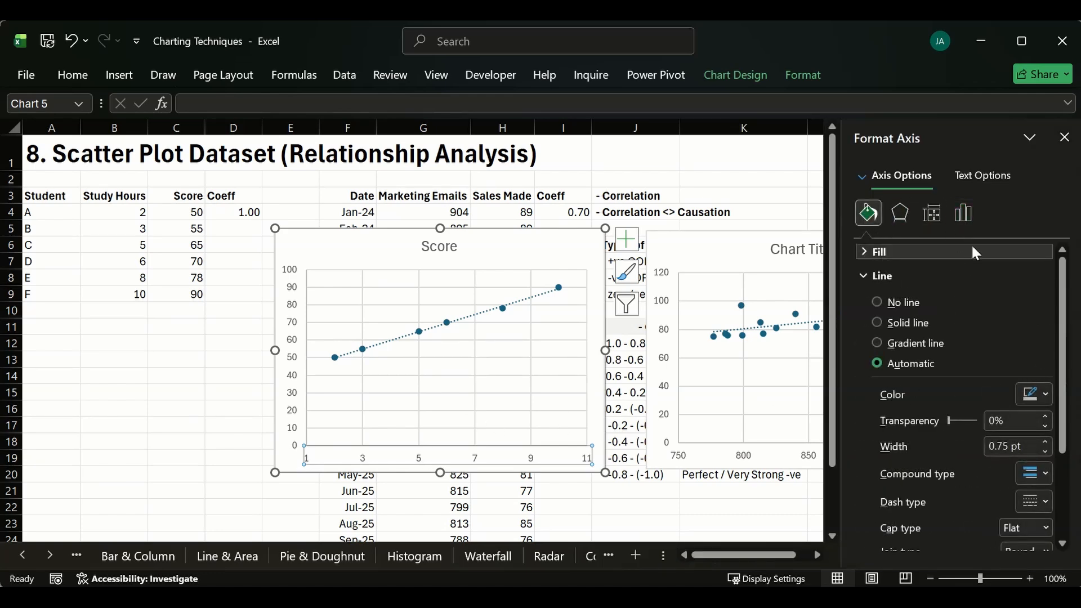
left_click(1064, 138)
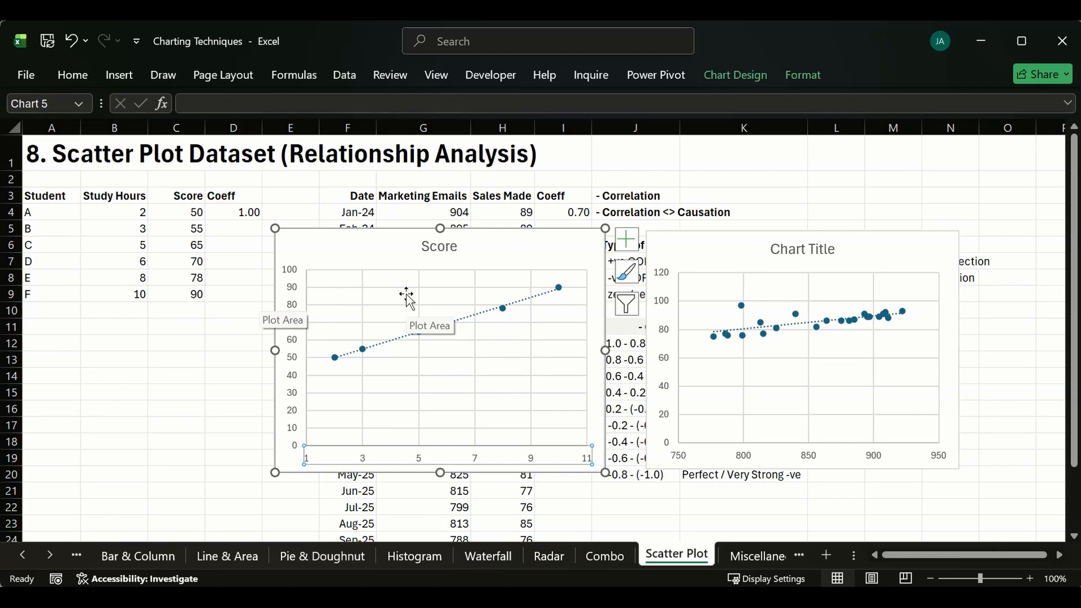
- Set the minimum bound of the Score chart's vertical axis to 45
left_click(297, 292)
double_click(297, 292)
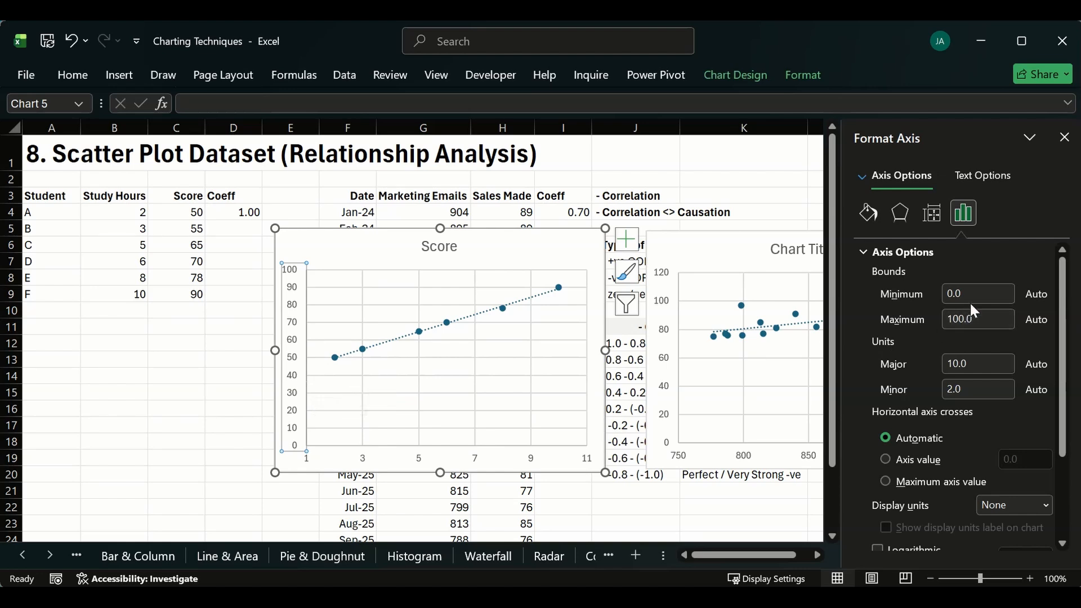
left_click(946, 294)
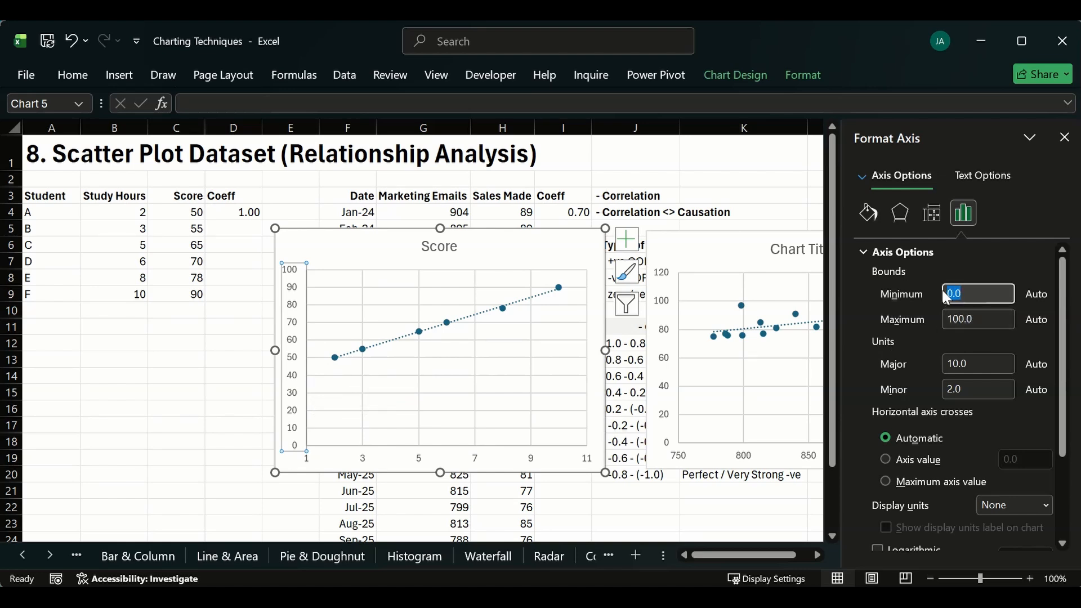
type("45")
key("Return")
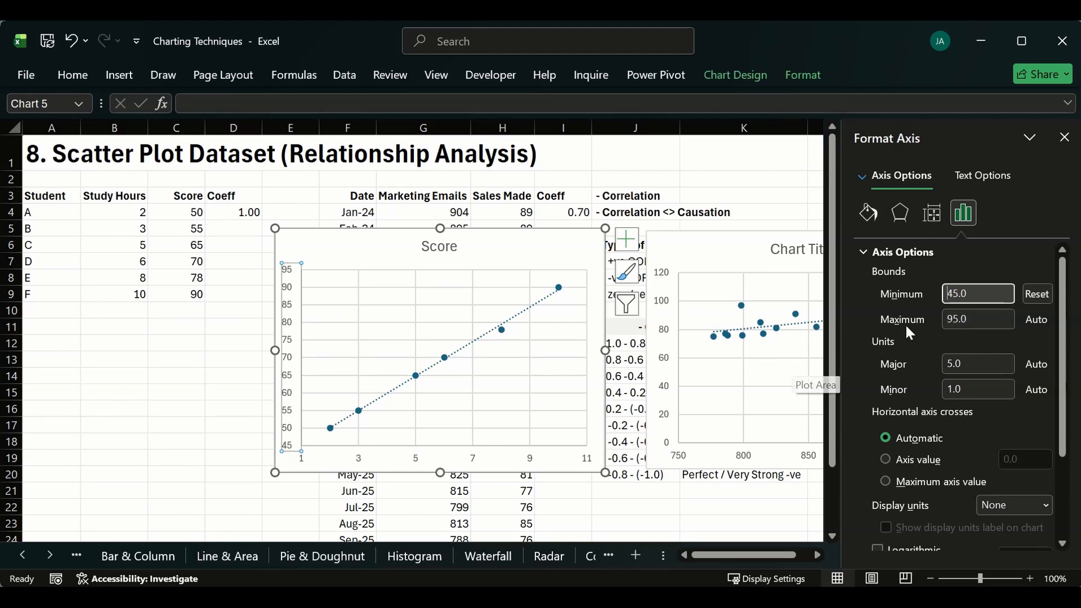
left_click(1063, 143)
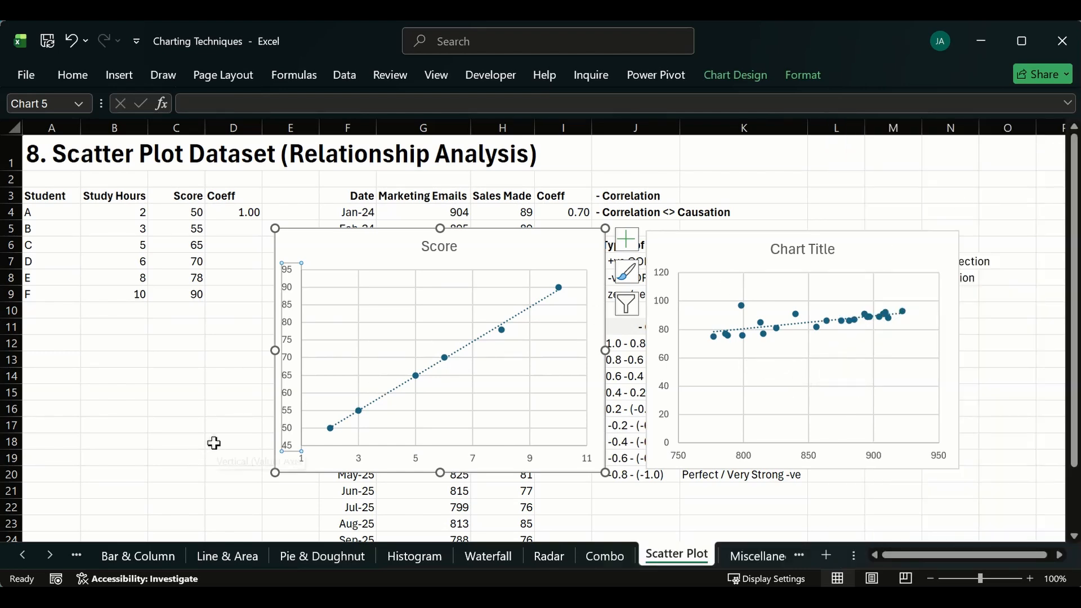
left_click(214, 441)
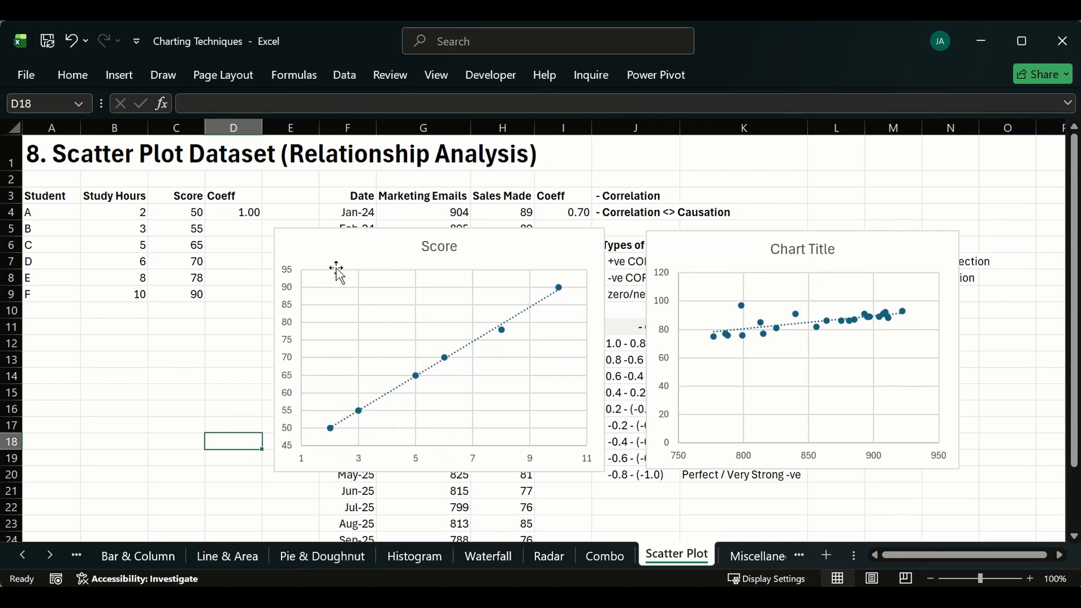
- Remove the gridlines from the Score scatter chart
left_click(453, 330)
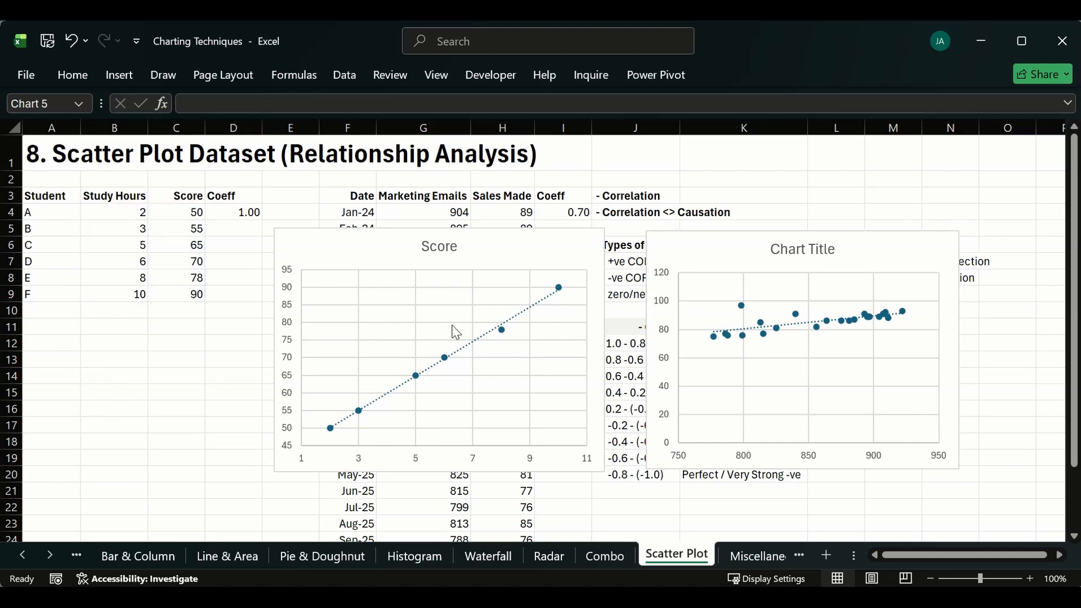
left_click(473, 297)
left_click(626, 239)
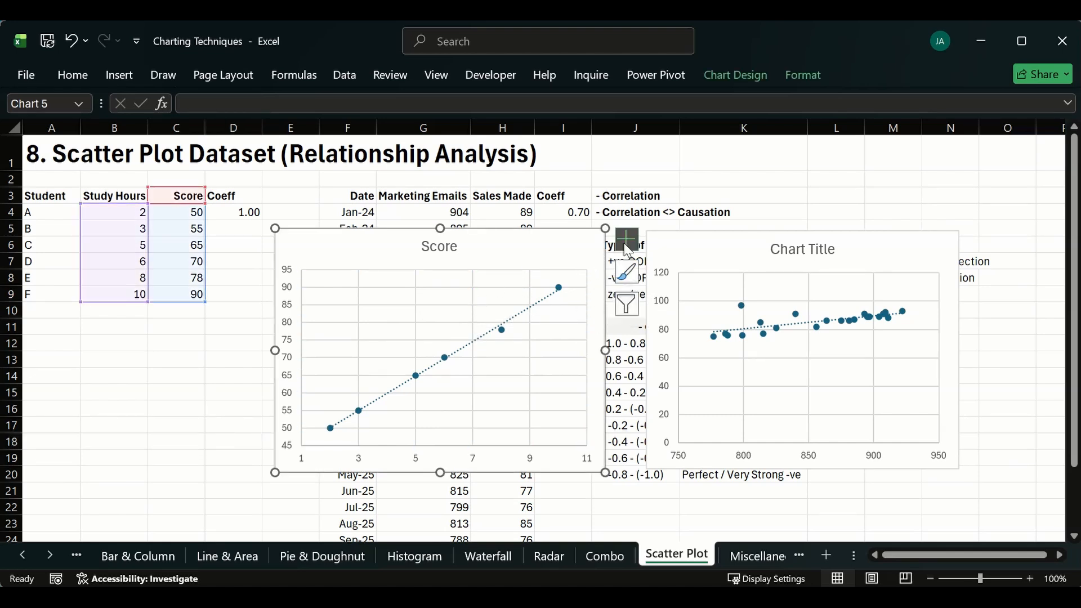
left_click(666, 358)
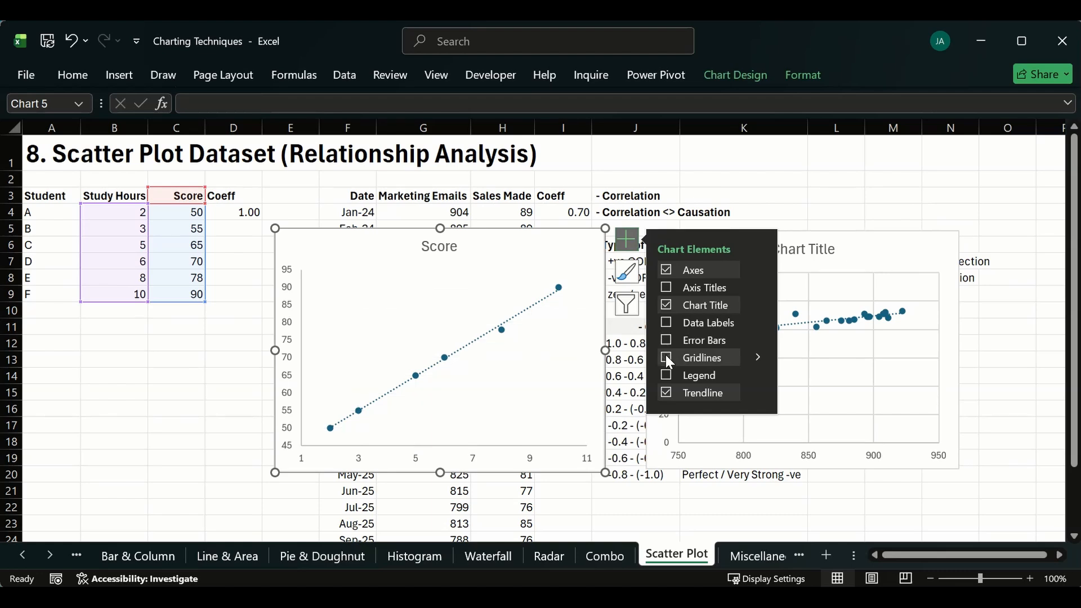
left_click(668, 358)
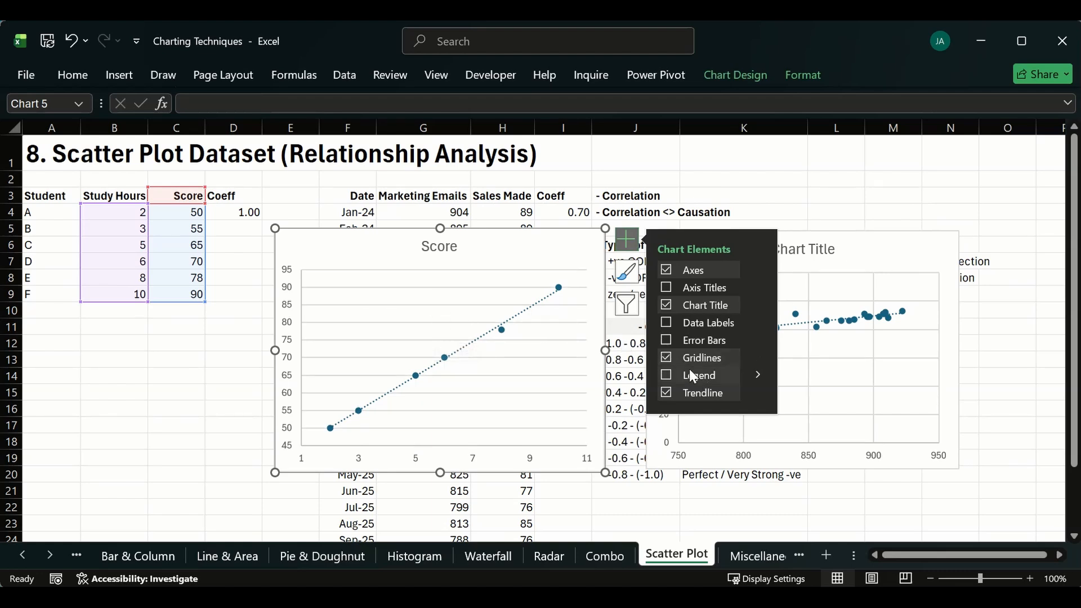
left_click(667, 358)
left_click(199, 372)
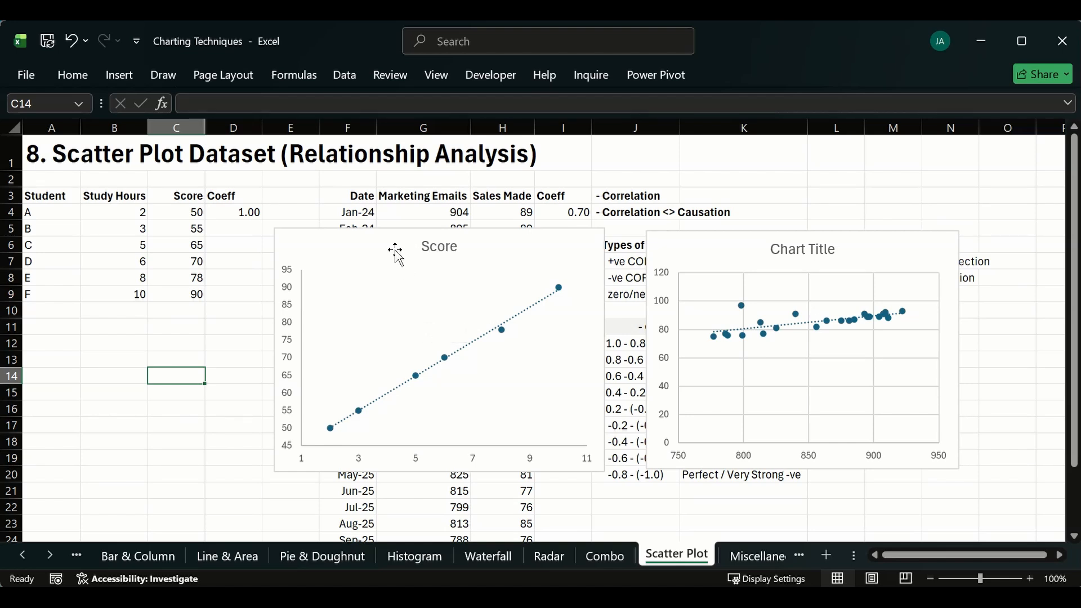
- Move the Score chart away from the untitled scatter chart so that it starts over the student table's Score column
left_click(439, 246)
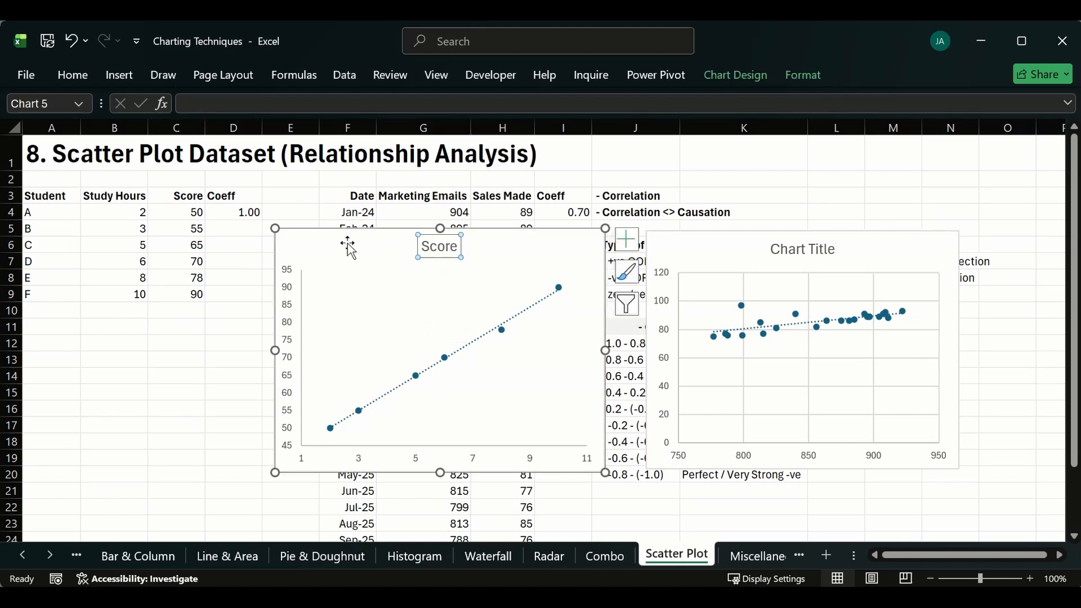
left_click_drag(347, 246, 255, 230)
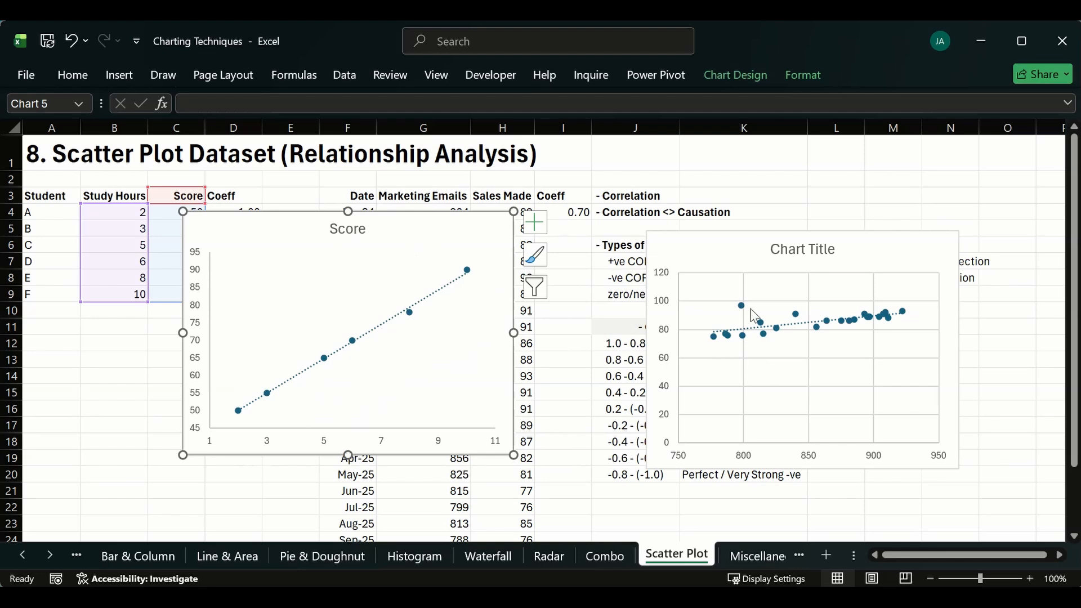
left_click(730, 256)
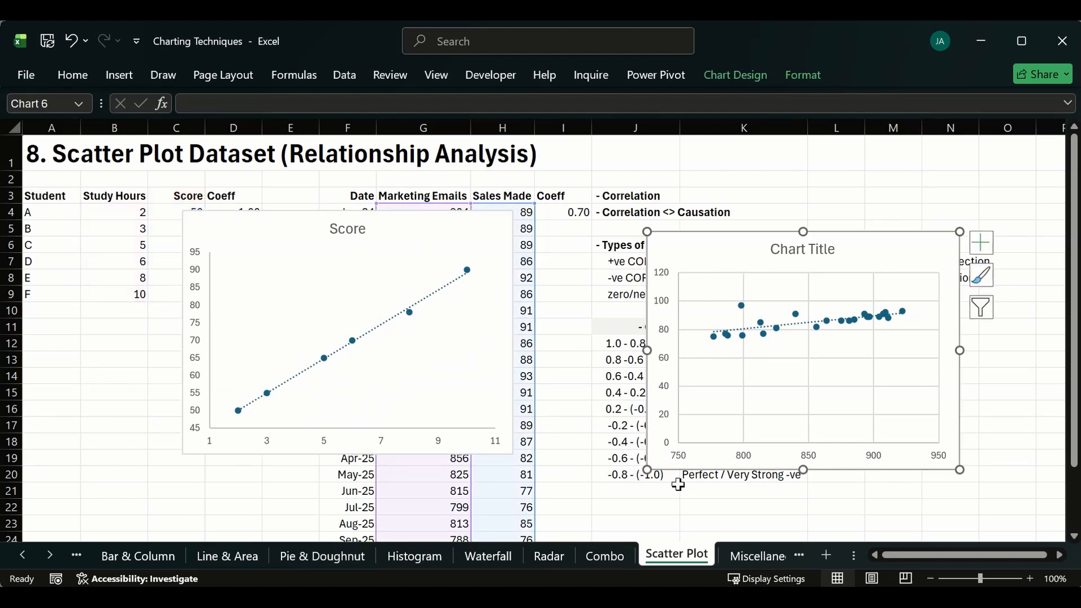
- Review the Treemap, Sunburst and Funnel chart notes on the Miscellaneous sheet
left_click(743, 556)
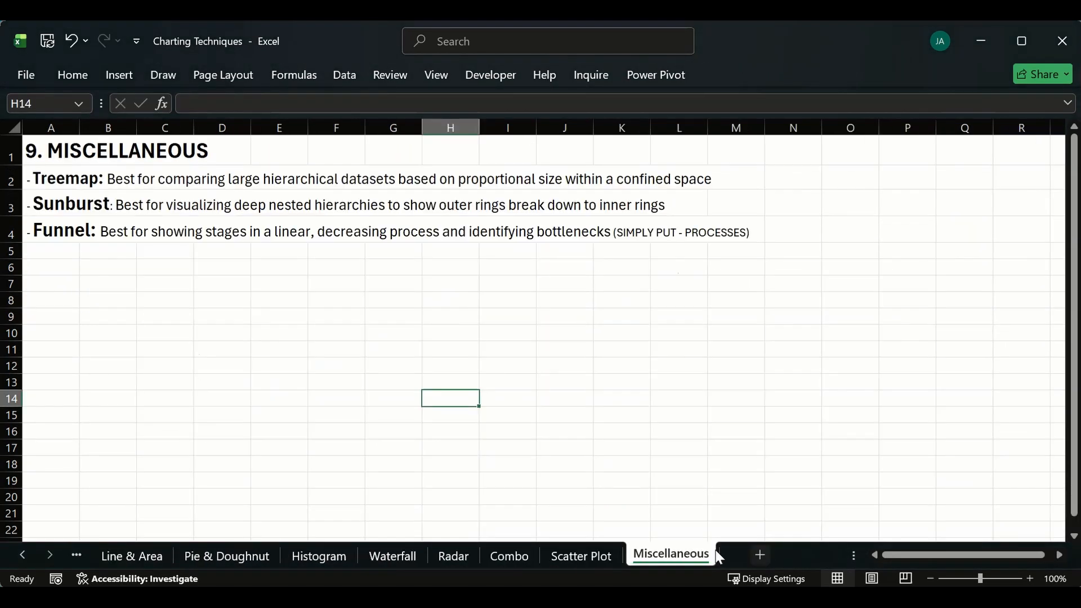
left_click_drag(42, 155, 703, 304)
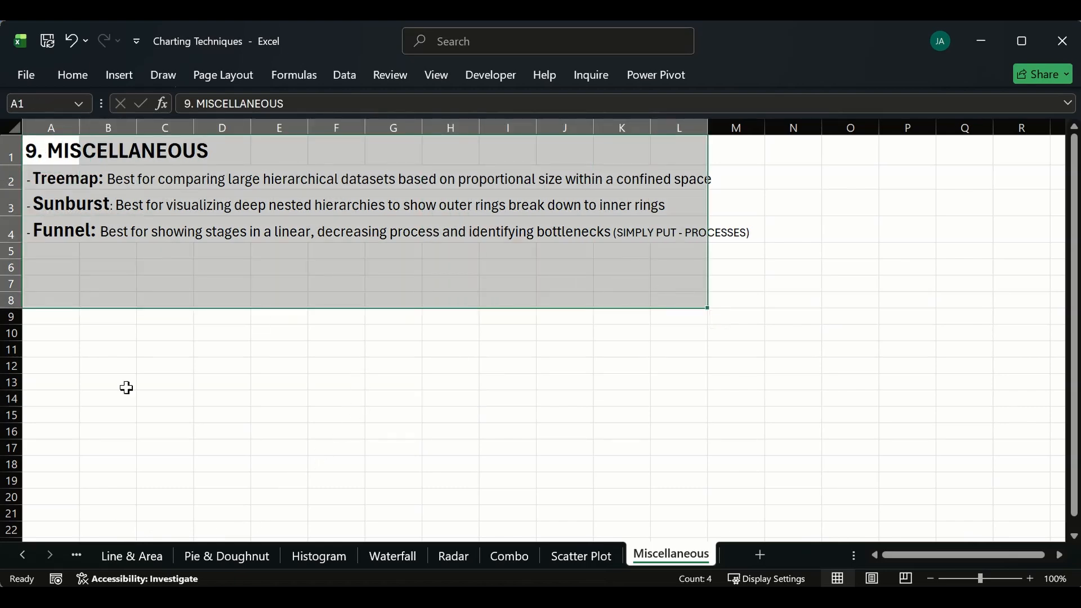
left_click(253, 320)
left_click(76, 264)
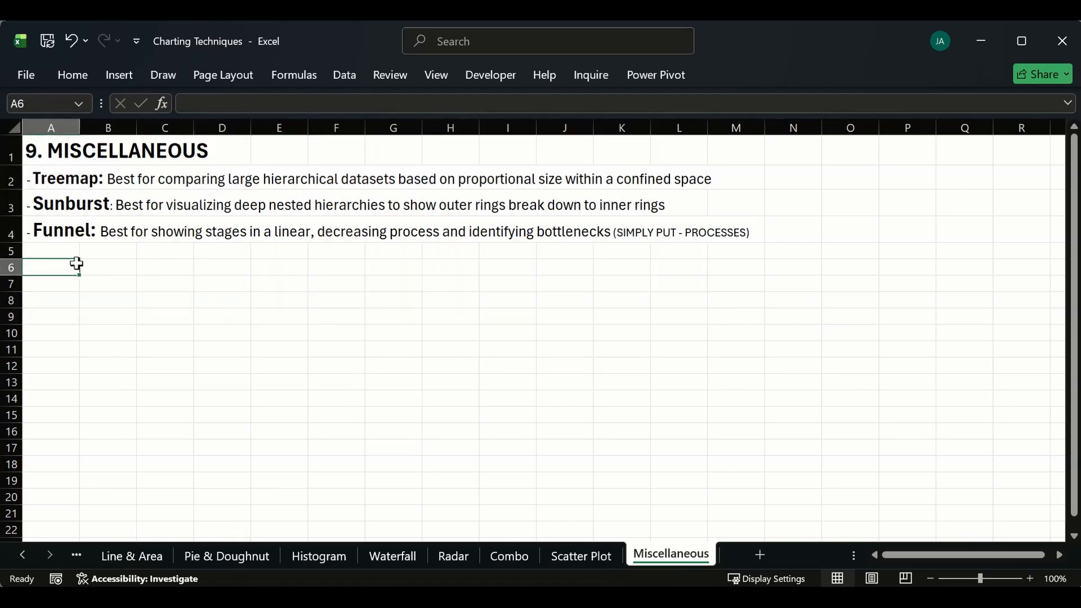
left_click_drag(77, 264, 719, 403)
left_click_drag(45, 272, 635, 417)
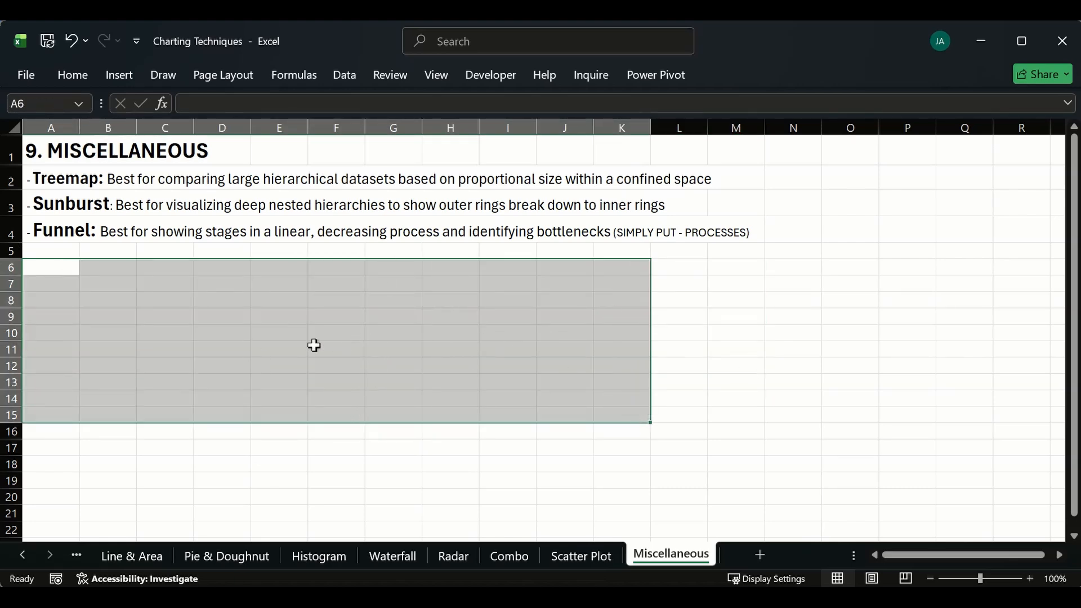
left_click(727, 397)
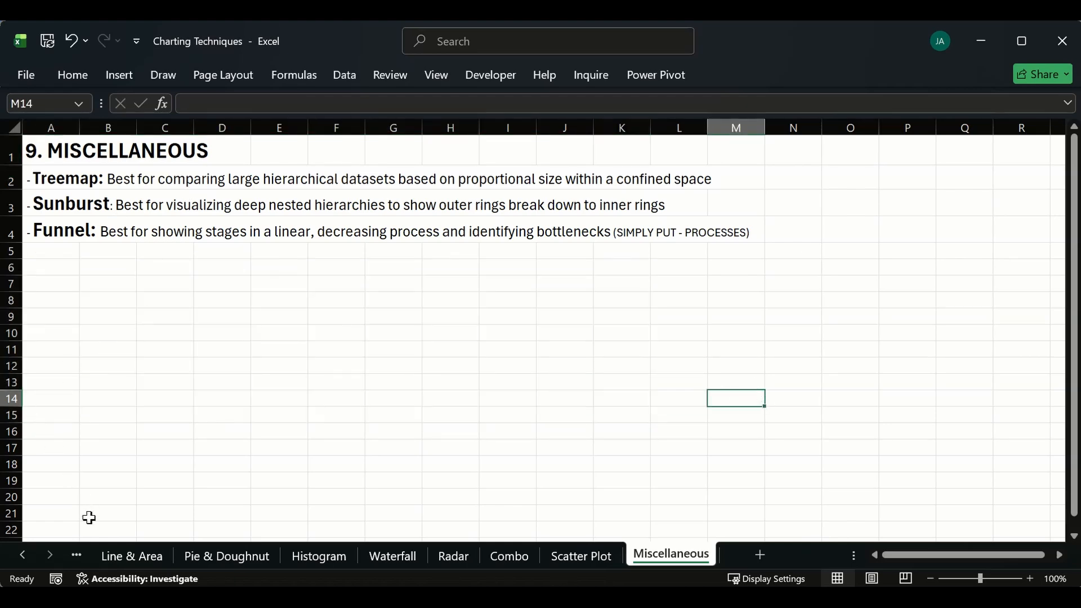
- Review the Note on Charts, Bar & Column and Line & Area sheets, ending back on the chart notes
left_click(24, 555)
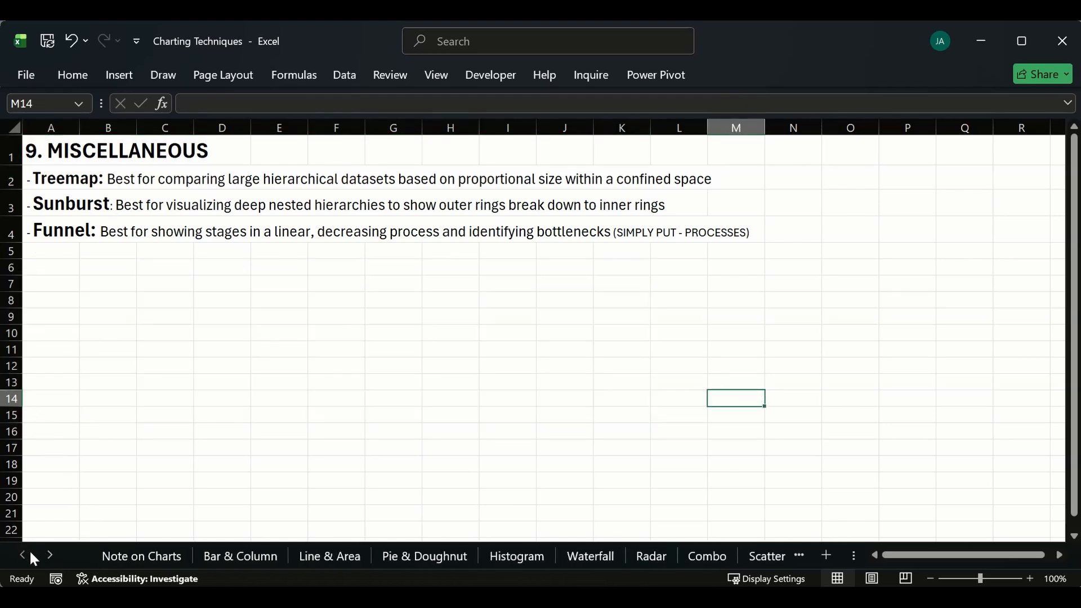
left_click(140, 556)
left_click(746, 334)
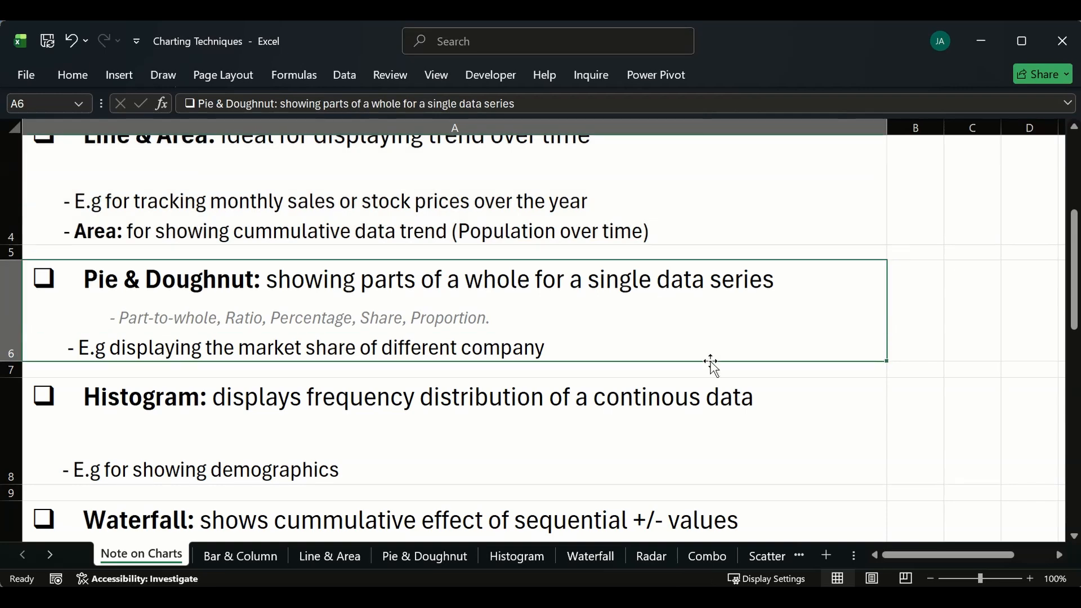
left_click(248, 556)
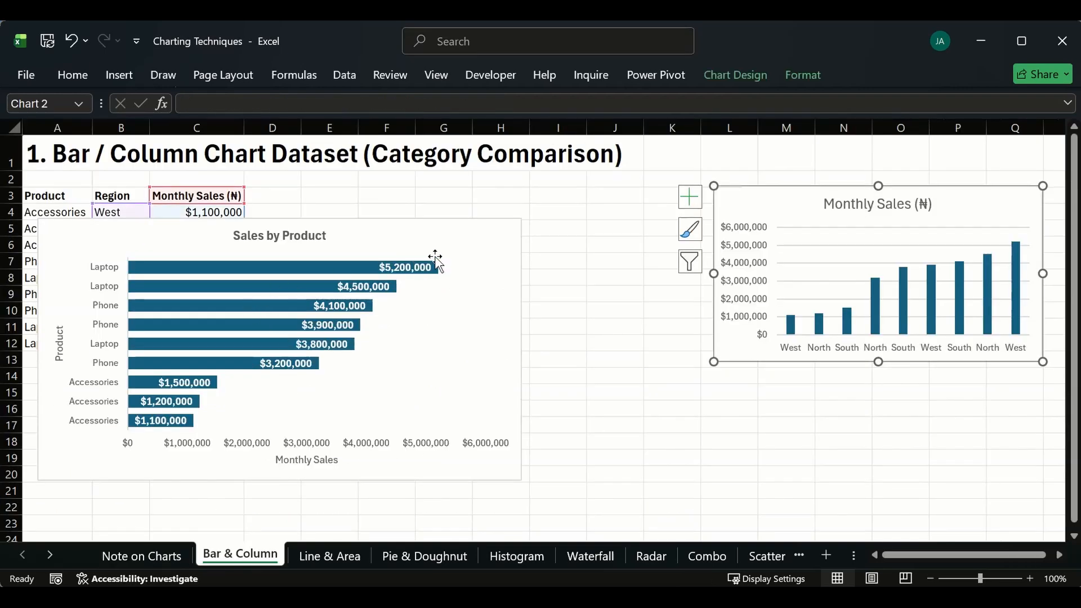
left_click(347, 554)
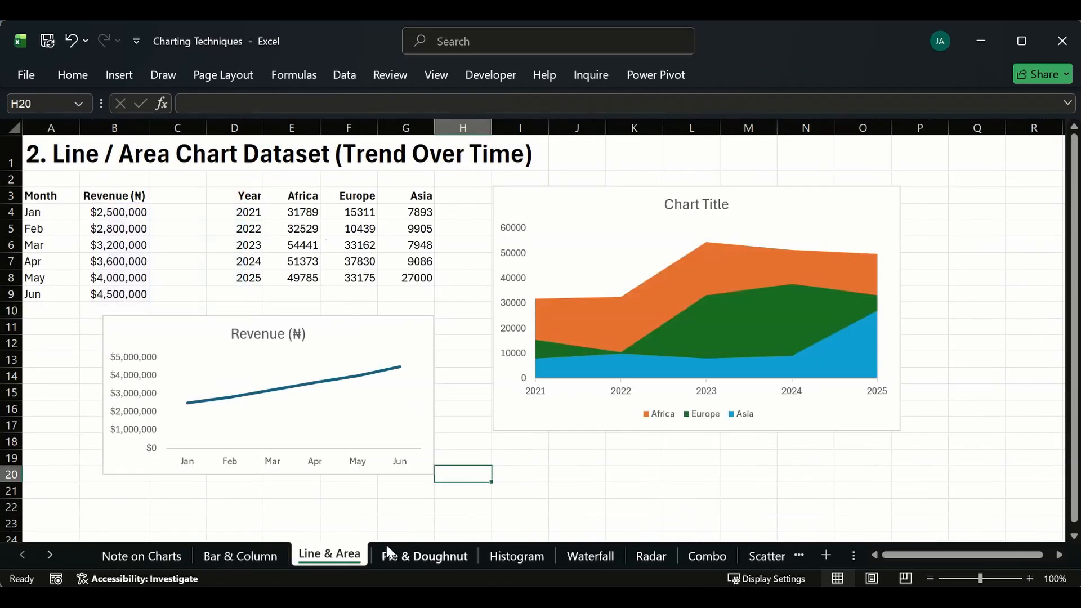
left_click(135, 554)
left_click(959, 319)
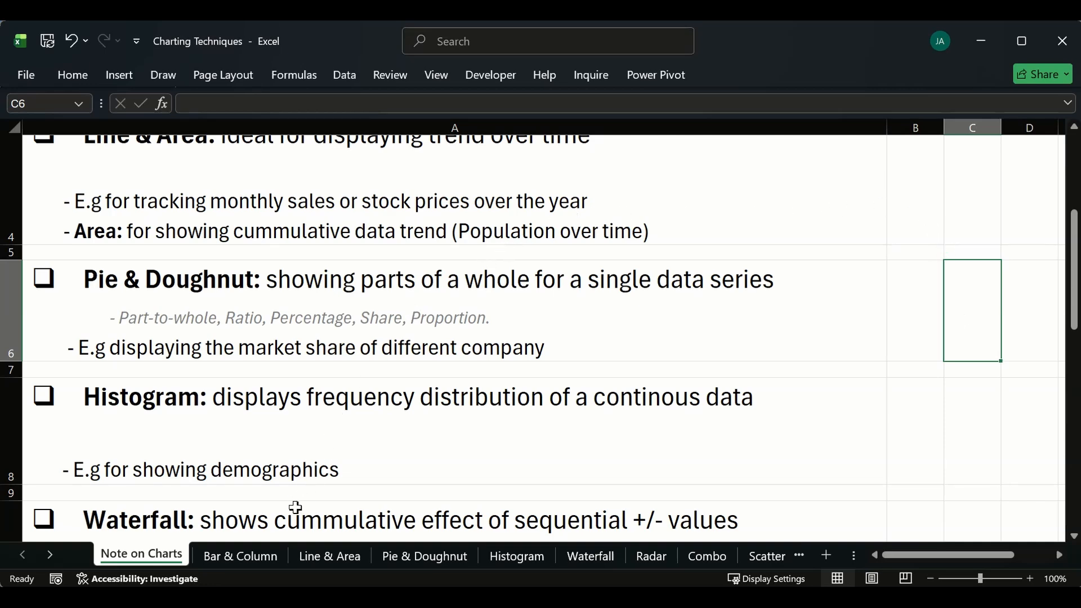
- Examine the Sales by Product bar chart and the Monthly Sales column chart on the Bar & Column sheet
left_click(265, 555)
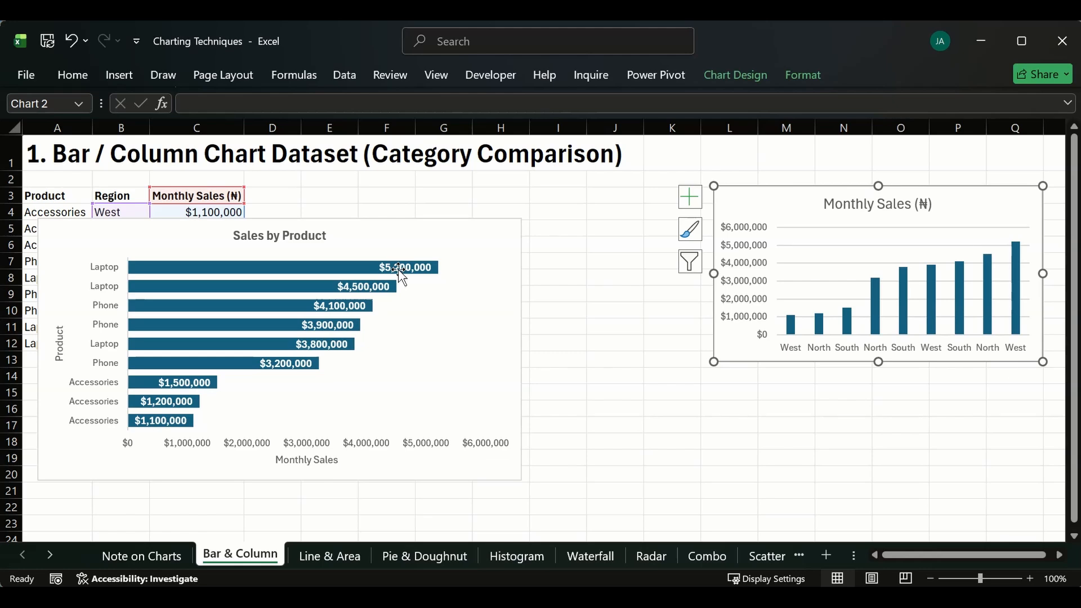
left_click(672, 307)
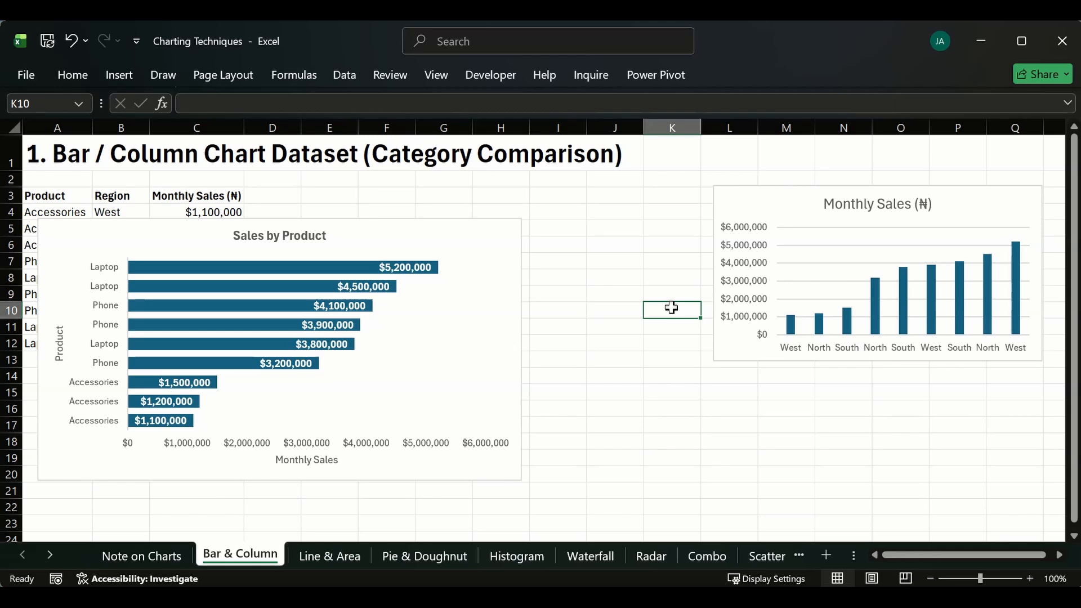
left_click(580, 283)
left_click(608, 248)
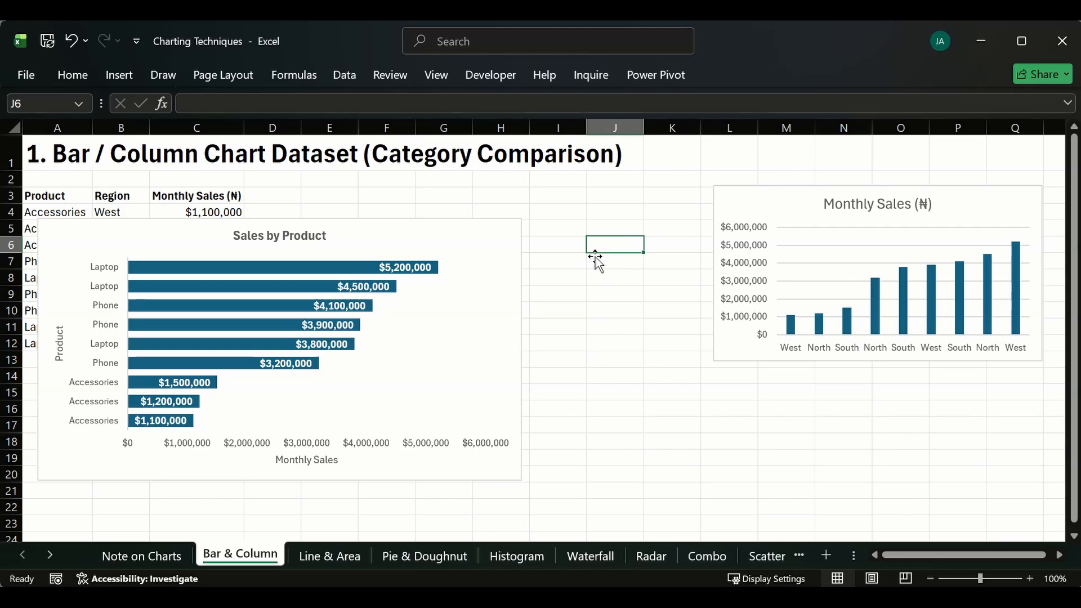
left_click(691, 325)
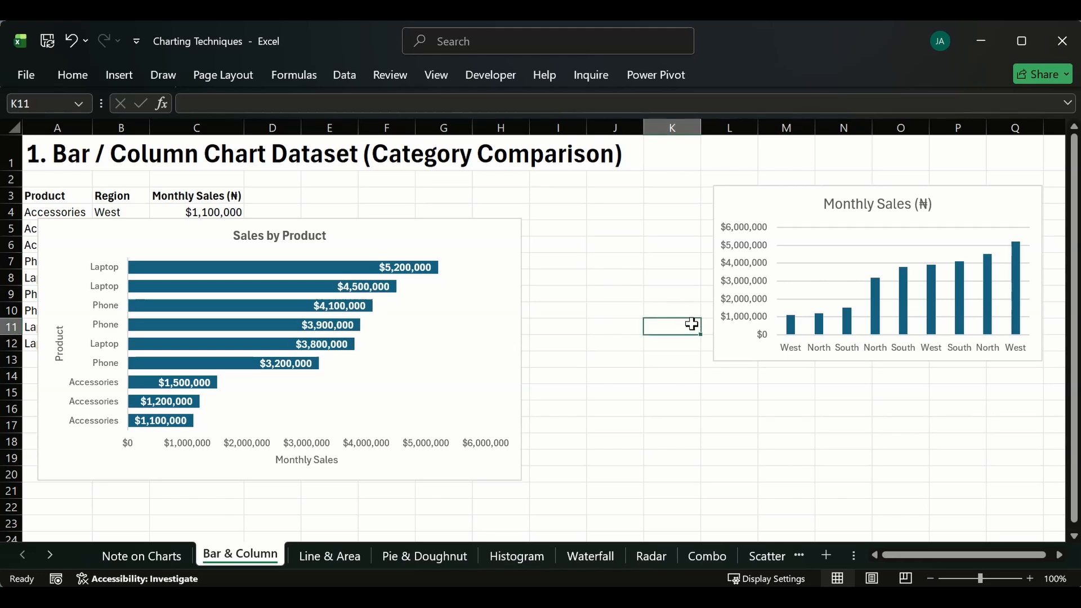